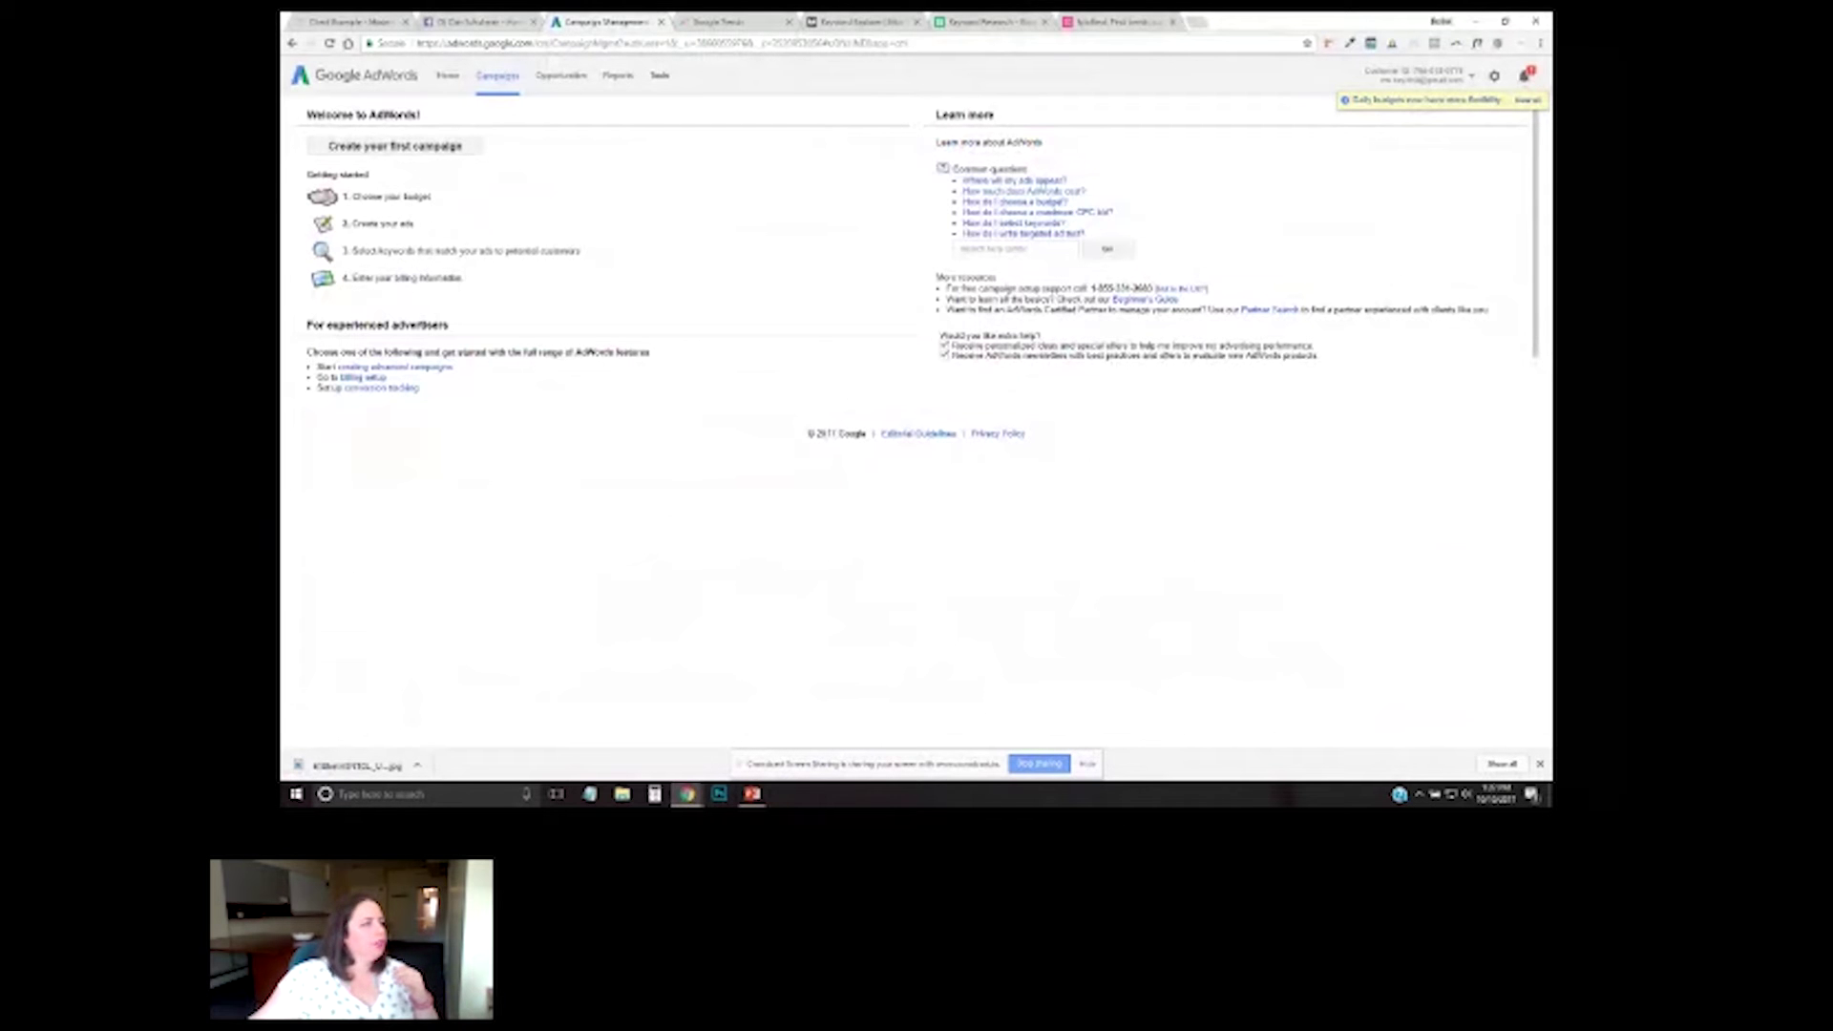
# Open the Keyword Planner and start a search for new keywords using a phrase, website or category.
pyautogui.click(660, 74)
pyautogui.click(697, 196)
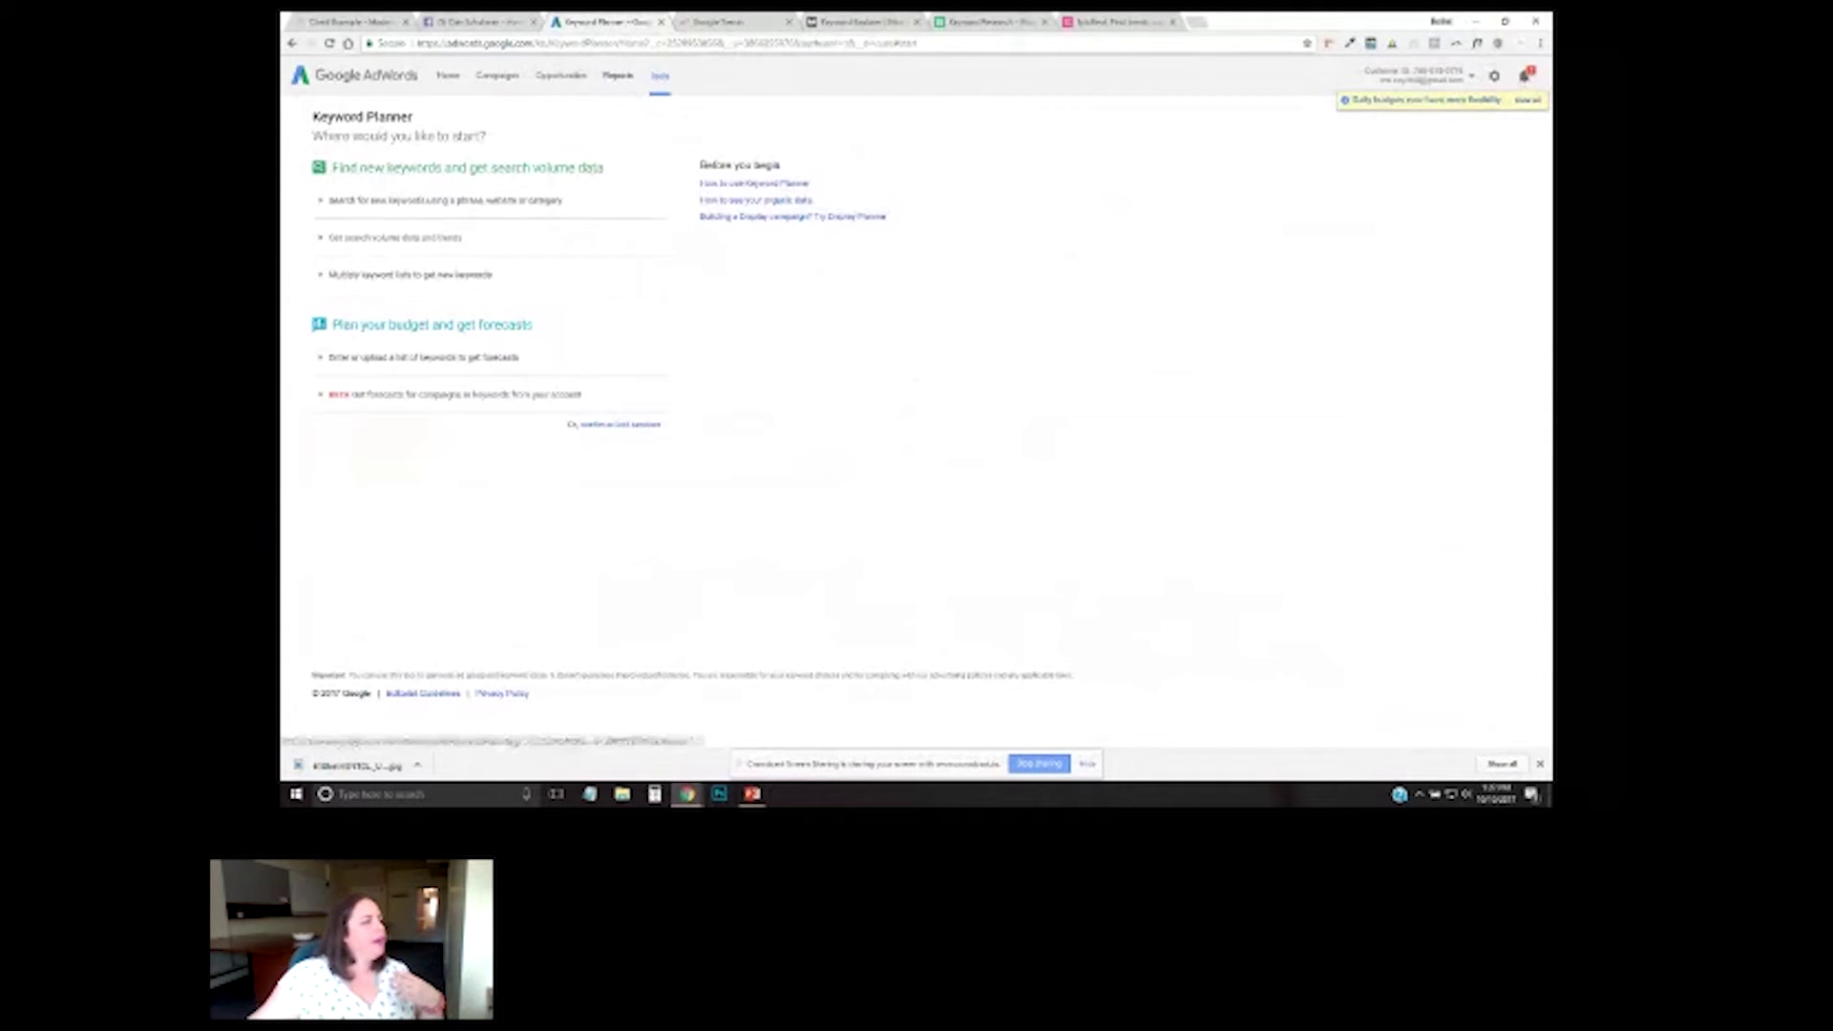
pyautogui.click(659, 75)
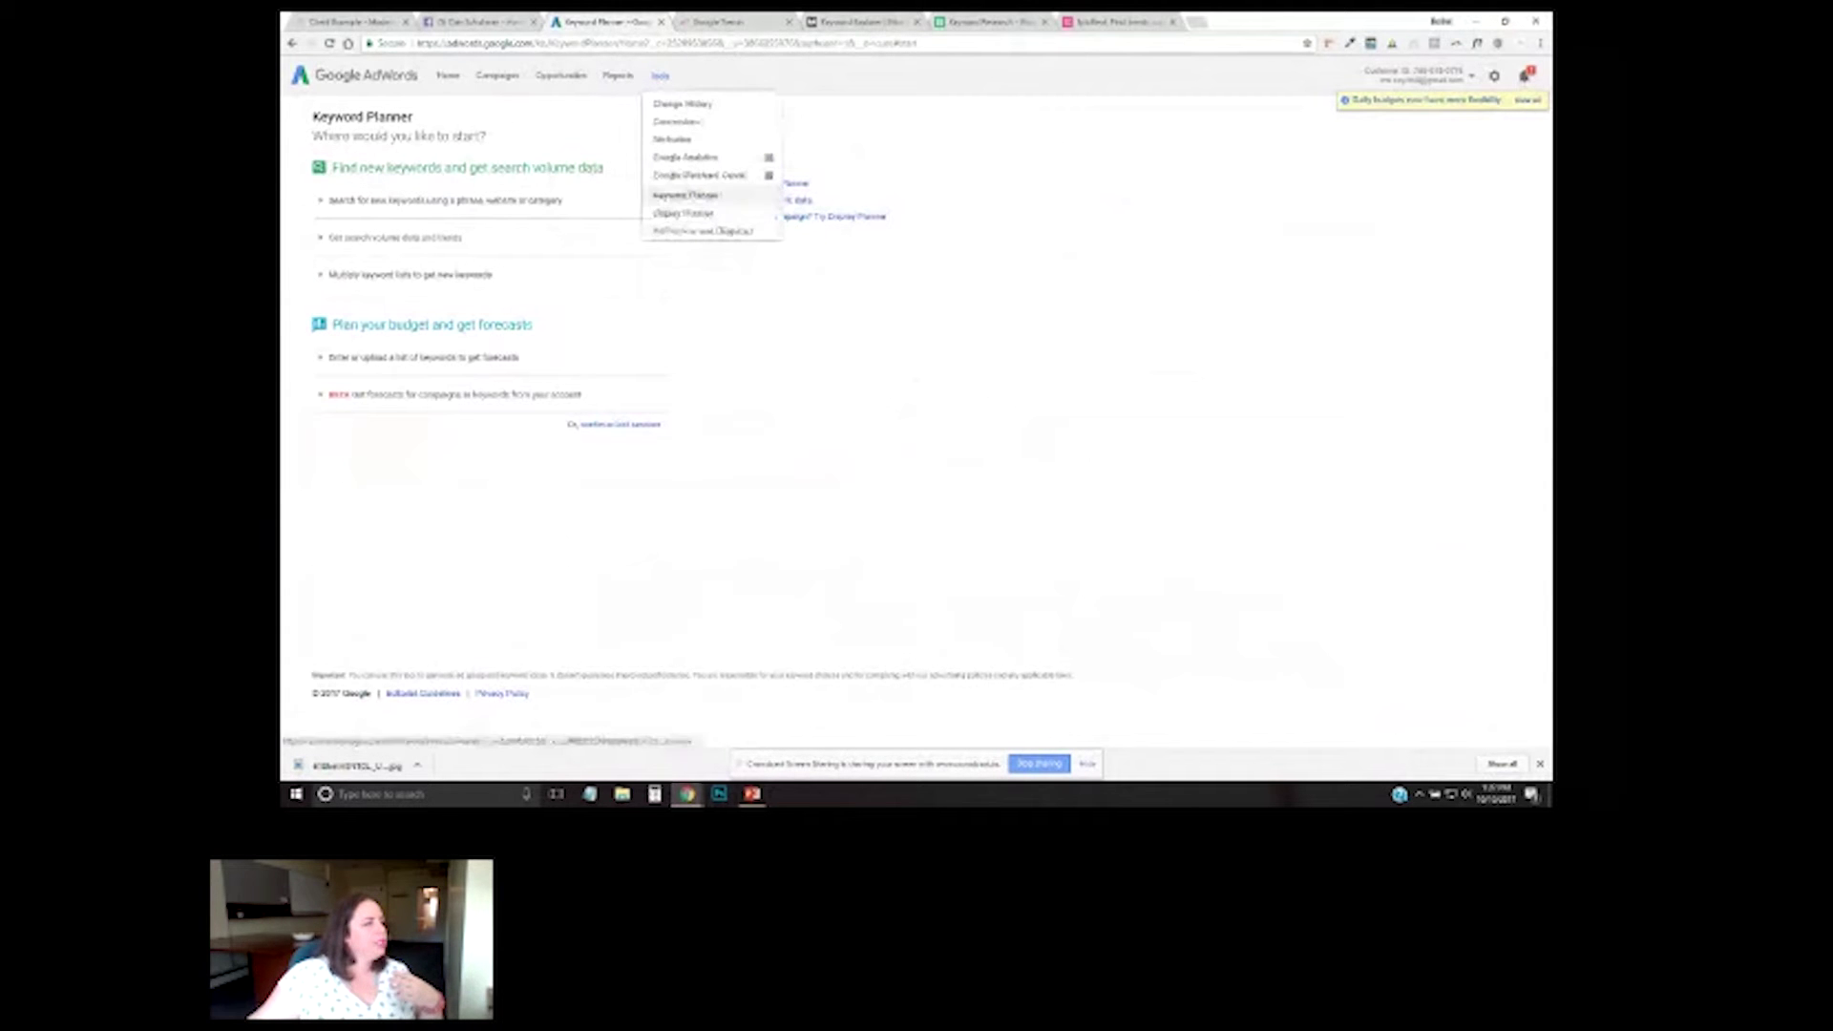
pyautogui.click(685, 195)
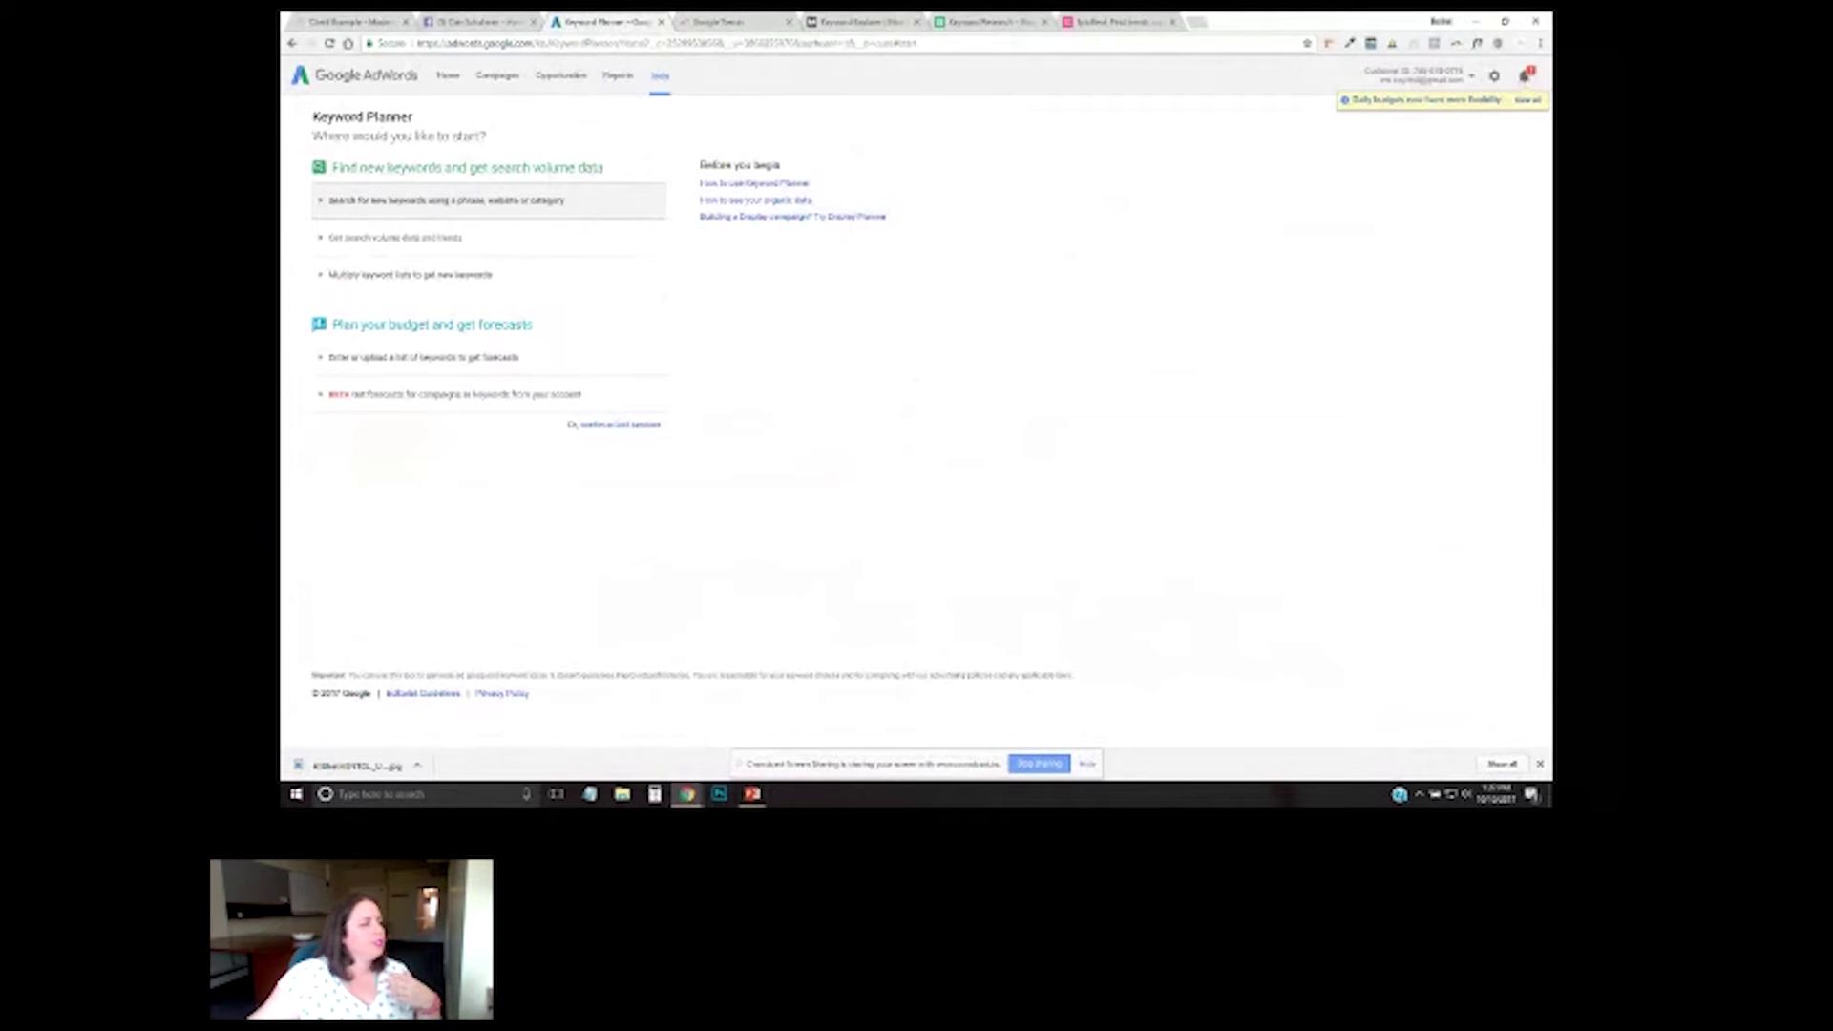
pyautogui.click(445, 200)
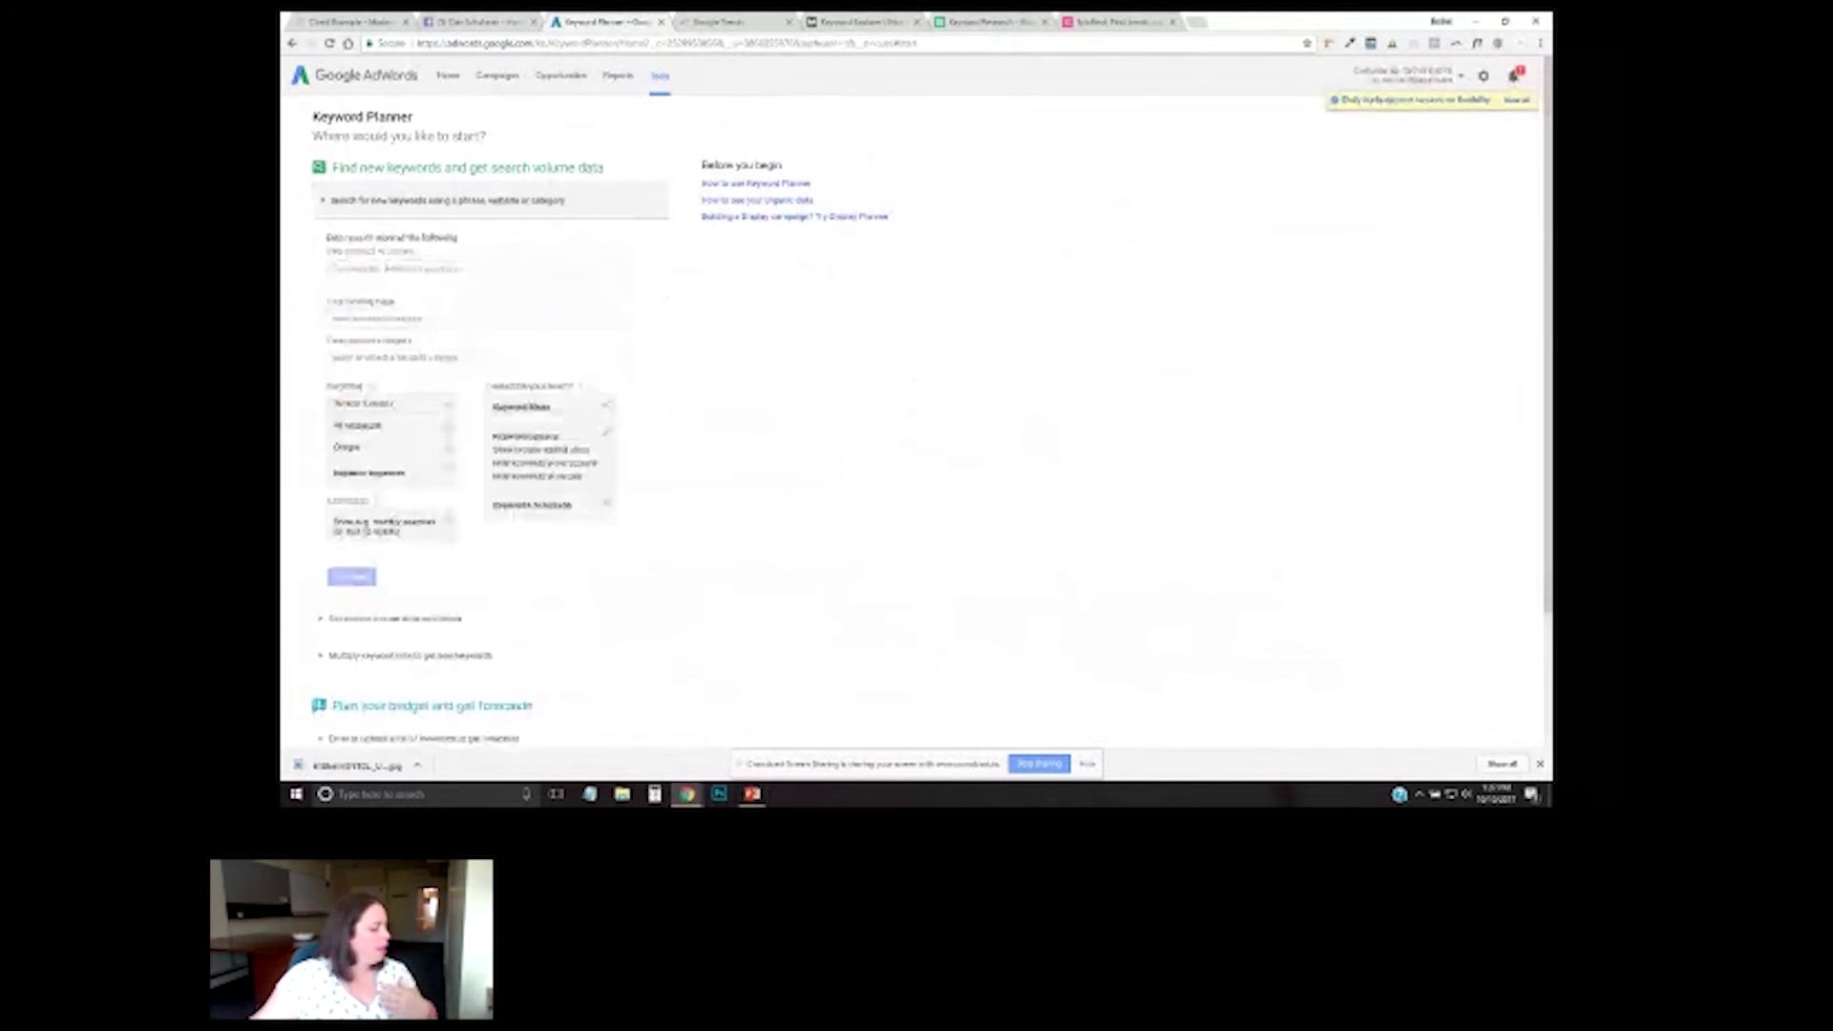
# Try to get keyword ideas for the product or service "toronto mom meetups".
pyautogui.write('florist wed')
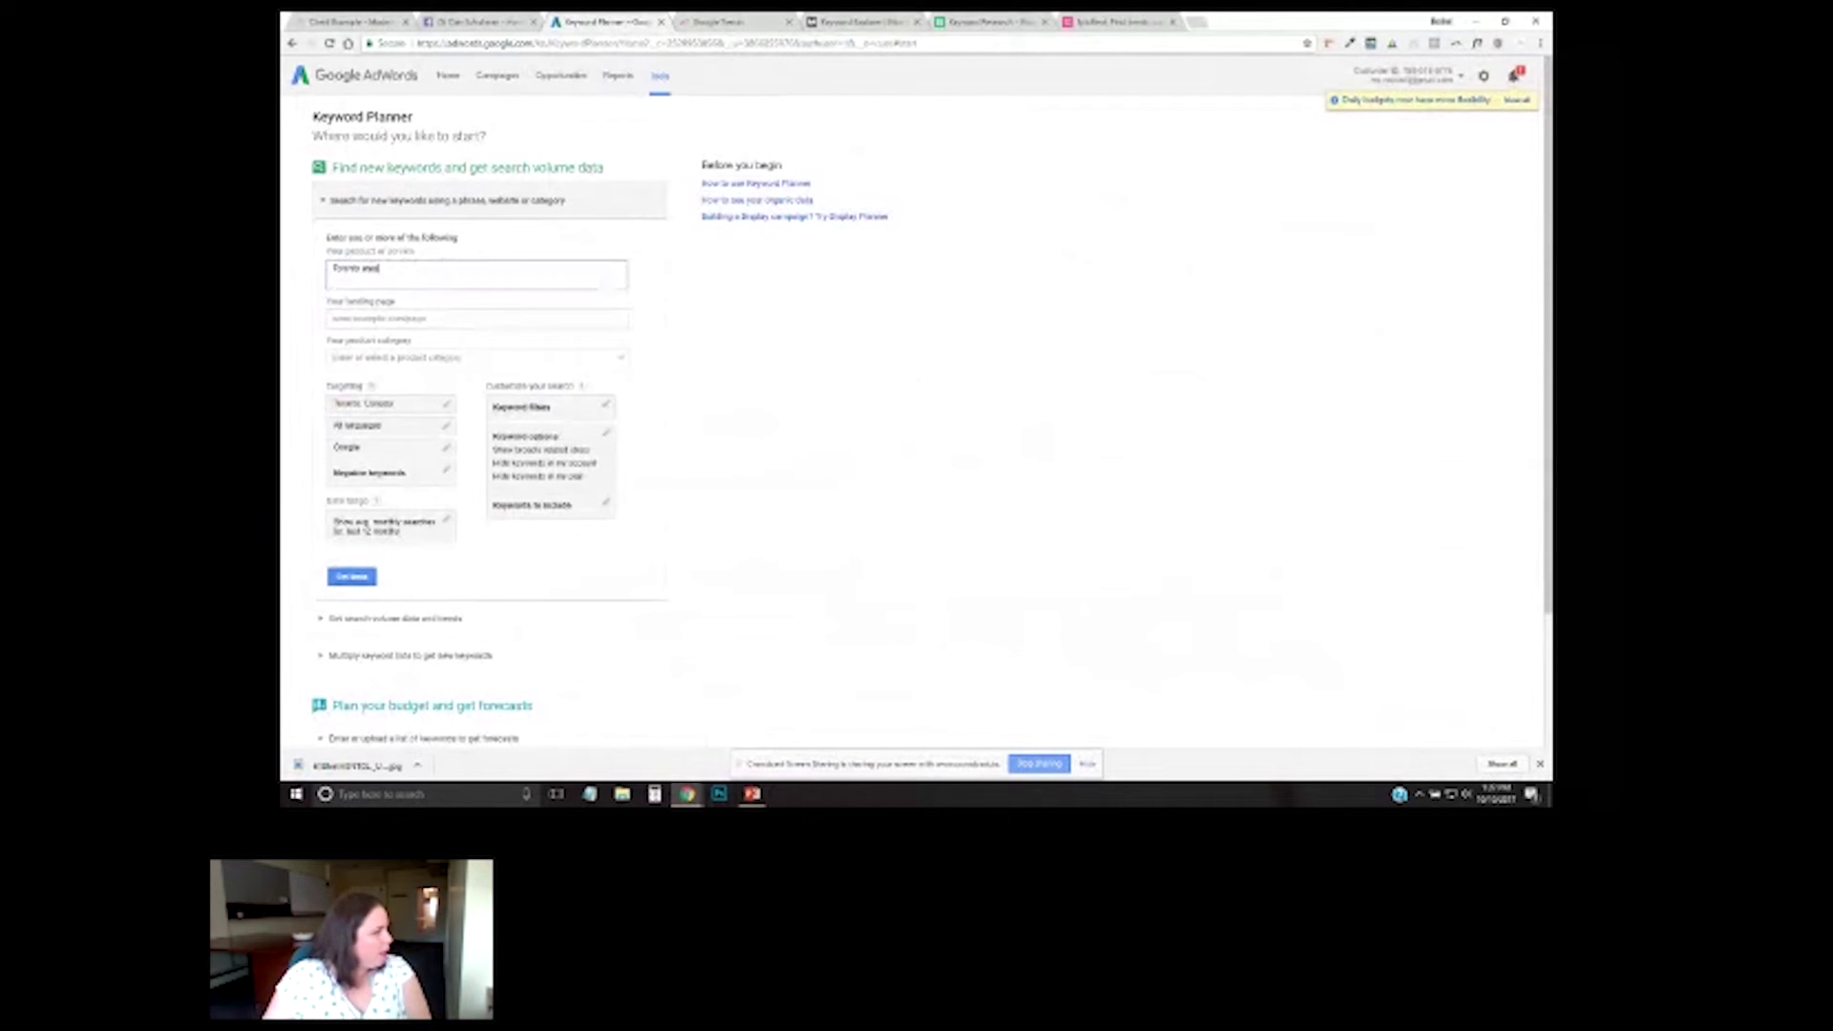
pyautogui.write(' we')
pyautogui.press('BackSpace')
pyautogui.press('BackSpace')
pyautogui.press('BackSpace')
pyautogui.press('BackSpace')
pyautogui.press('BackSpace')
pyautogui.press('BackSpace')
pyautogui.press('BackSpace')
pyautogui.press('BackSpace')
pyautogui.write('event venues')
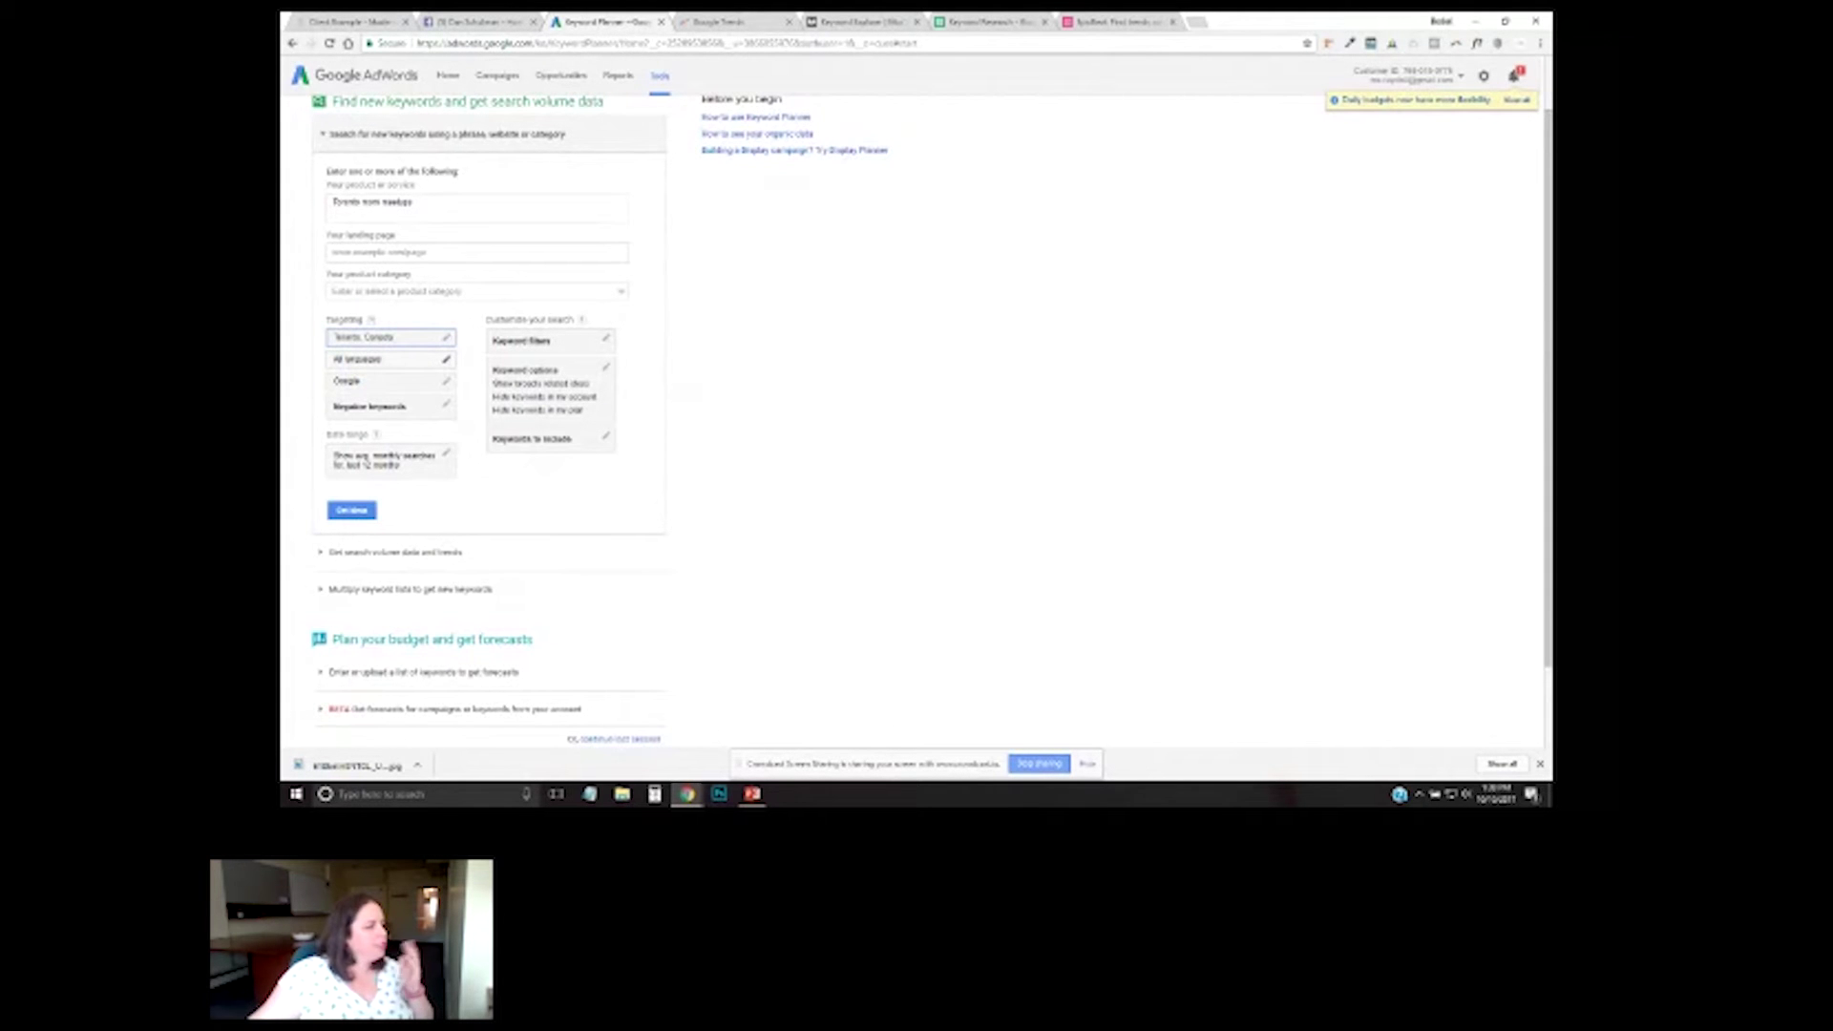
pyautogui.click(352, 509)
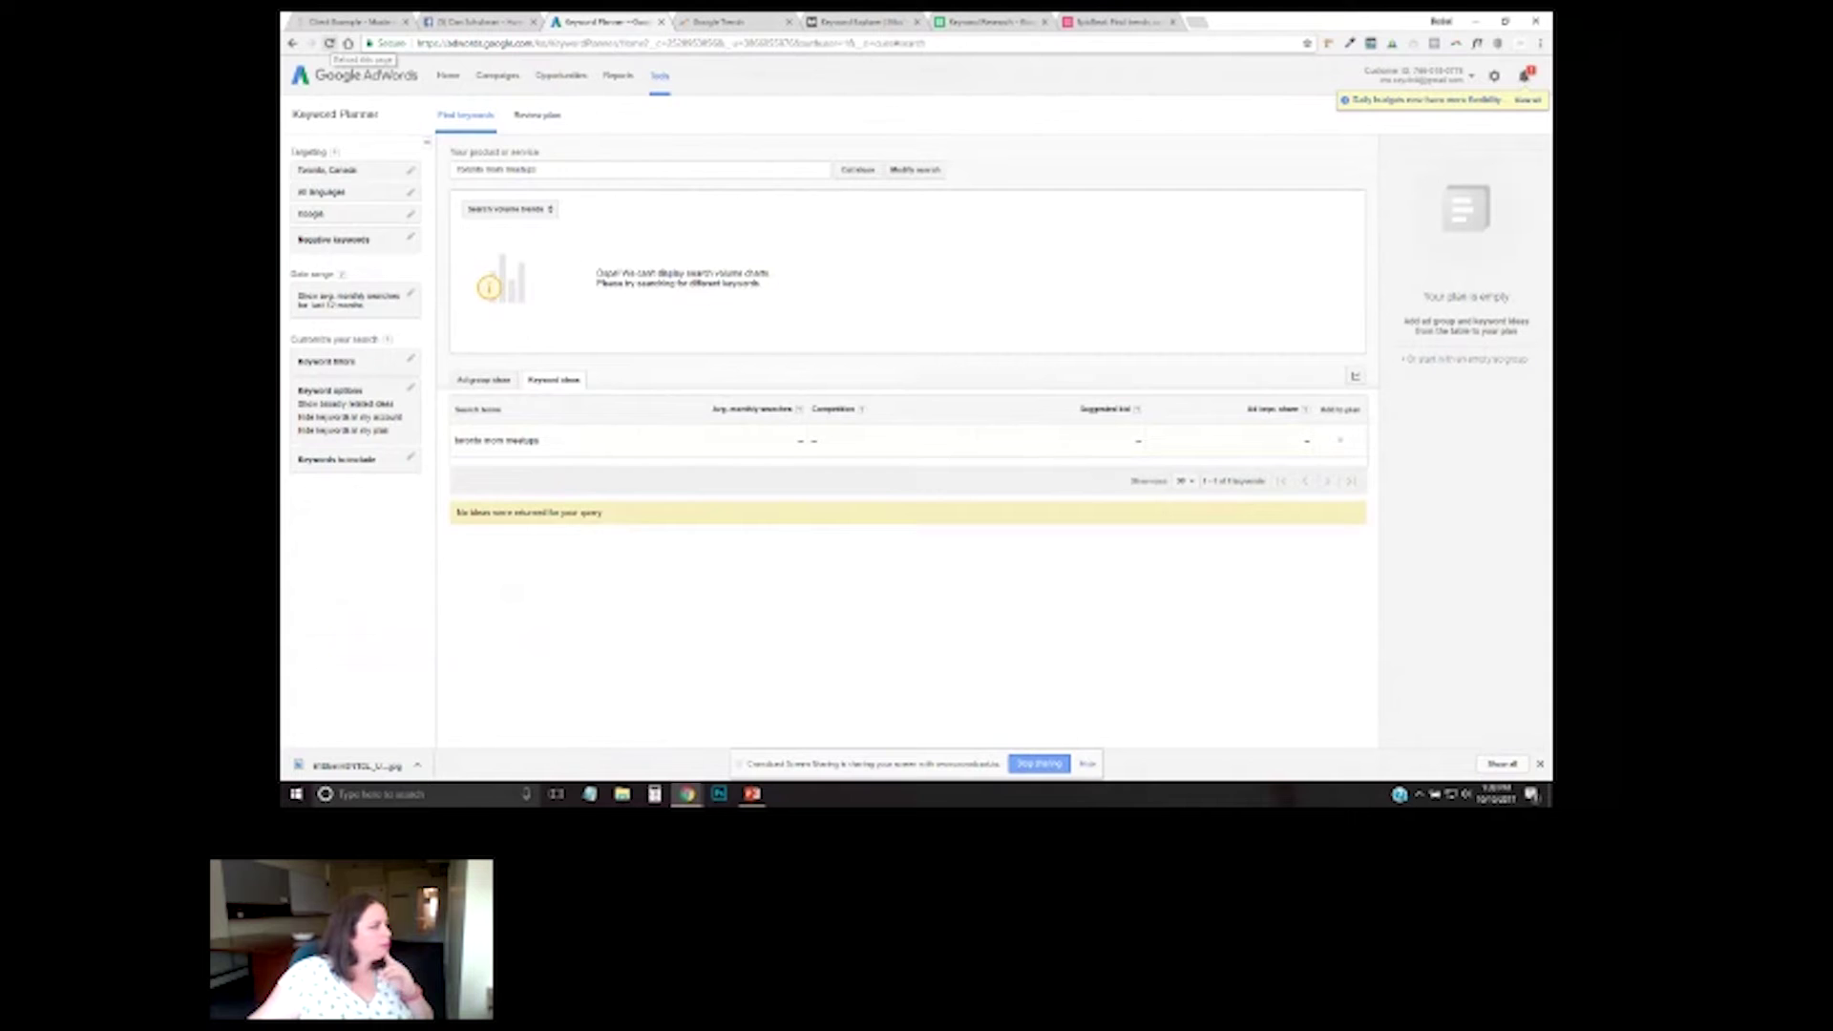
# Reload the Keyword Planner and get new keyword ideas for the phrase "mom meetups".
pyautogui.click(329, 44)
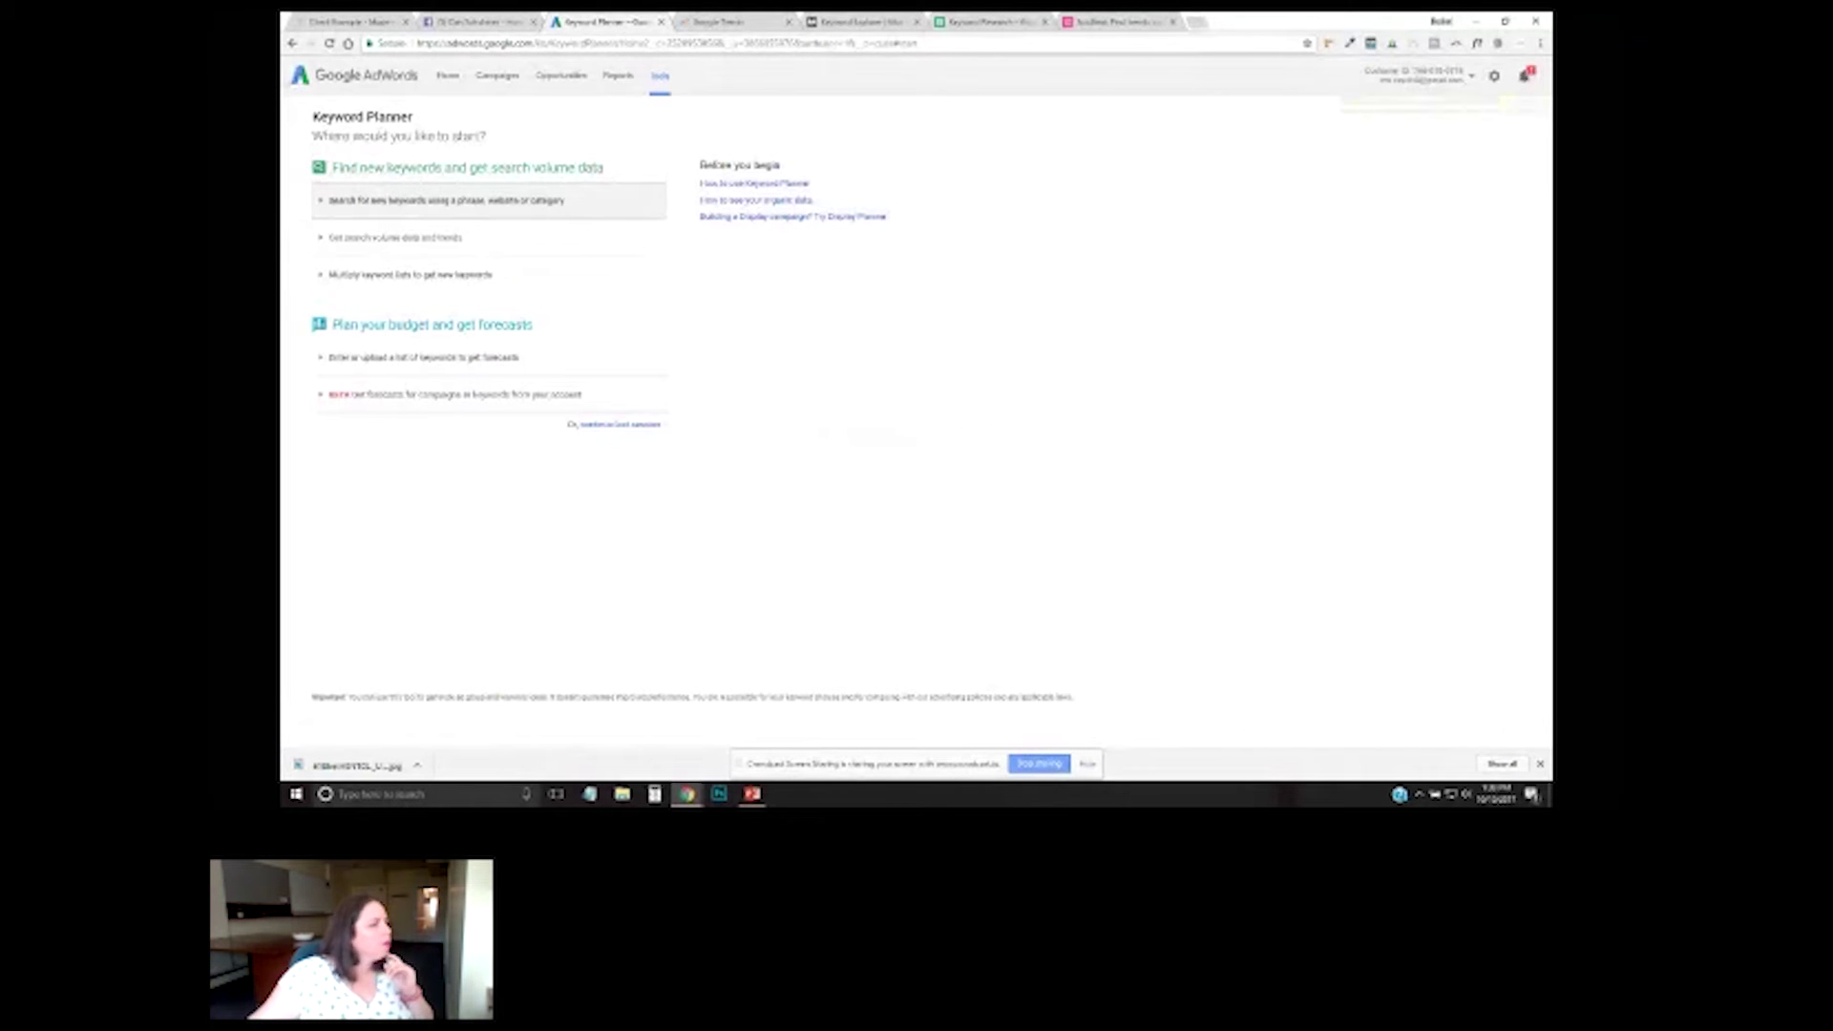
pyautogui.click(447, 201)
pyautogui.write('mom meetups')
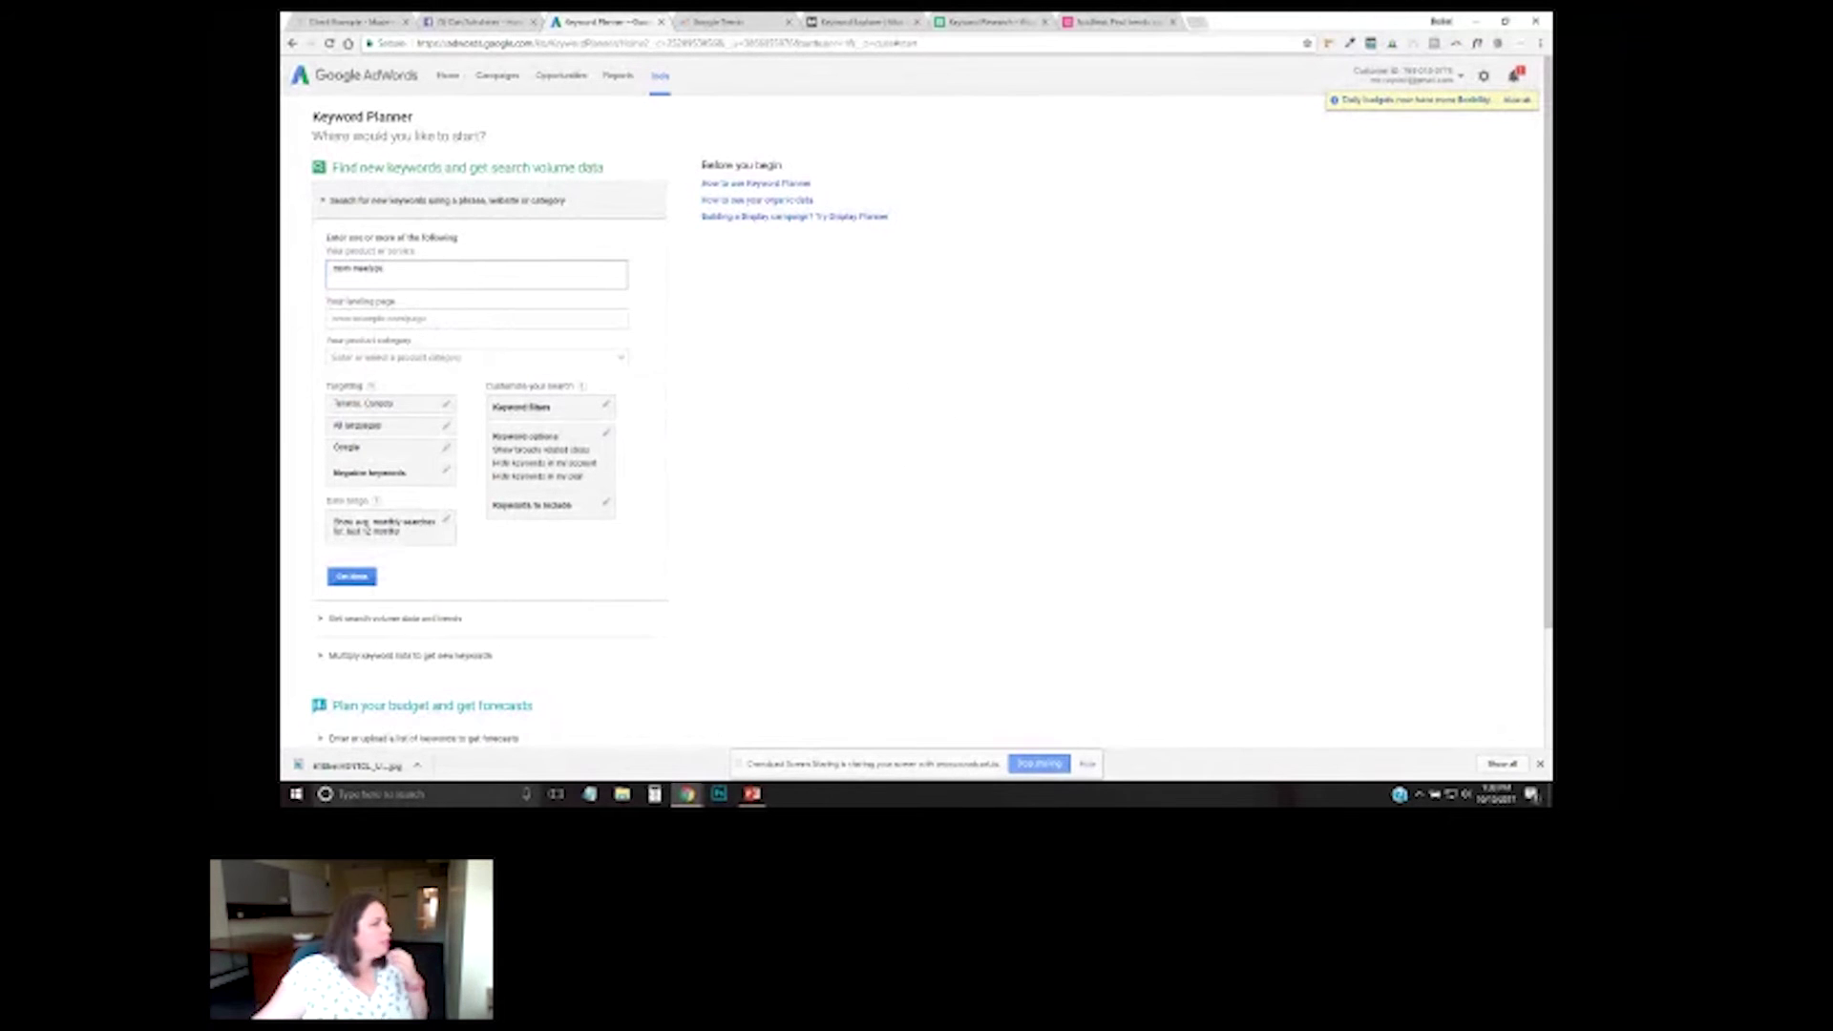
pyautogui.press('Return')
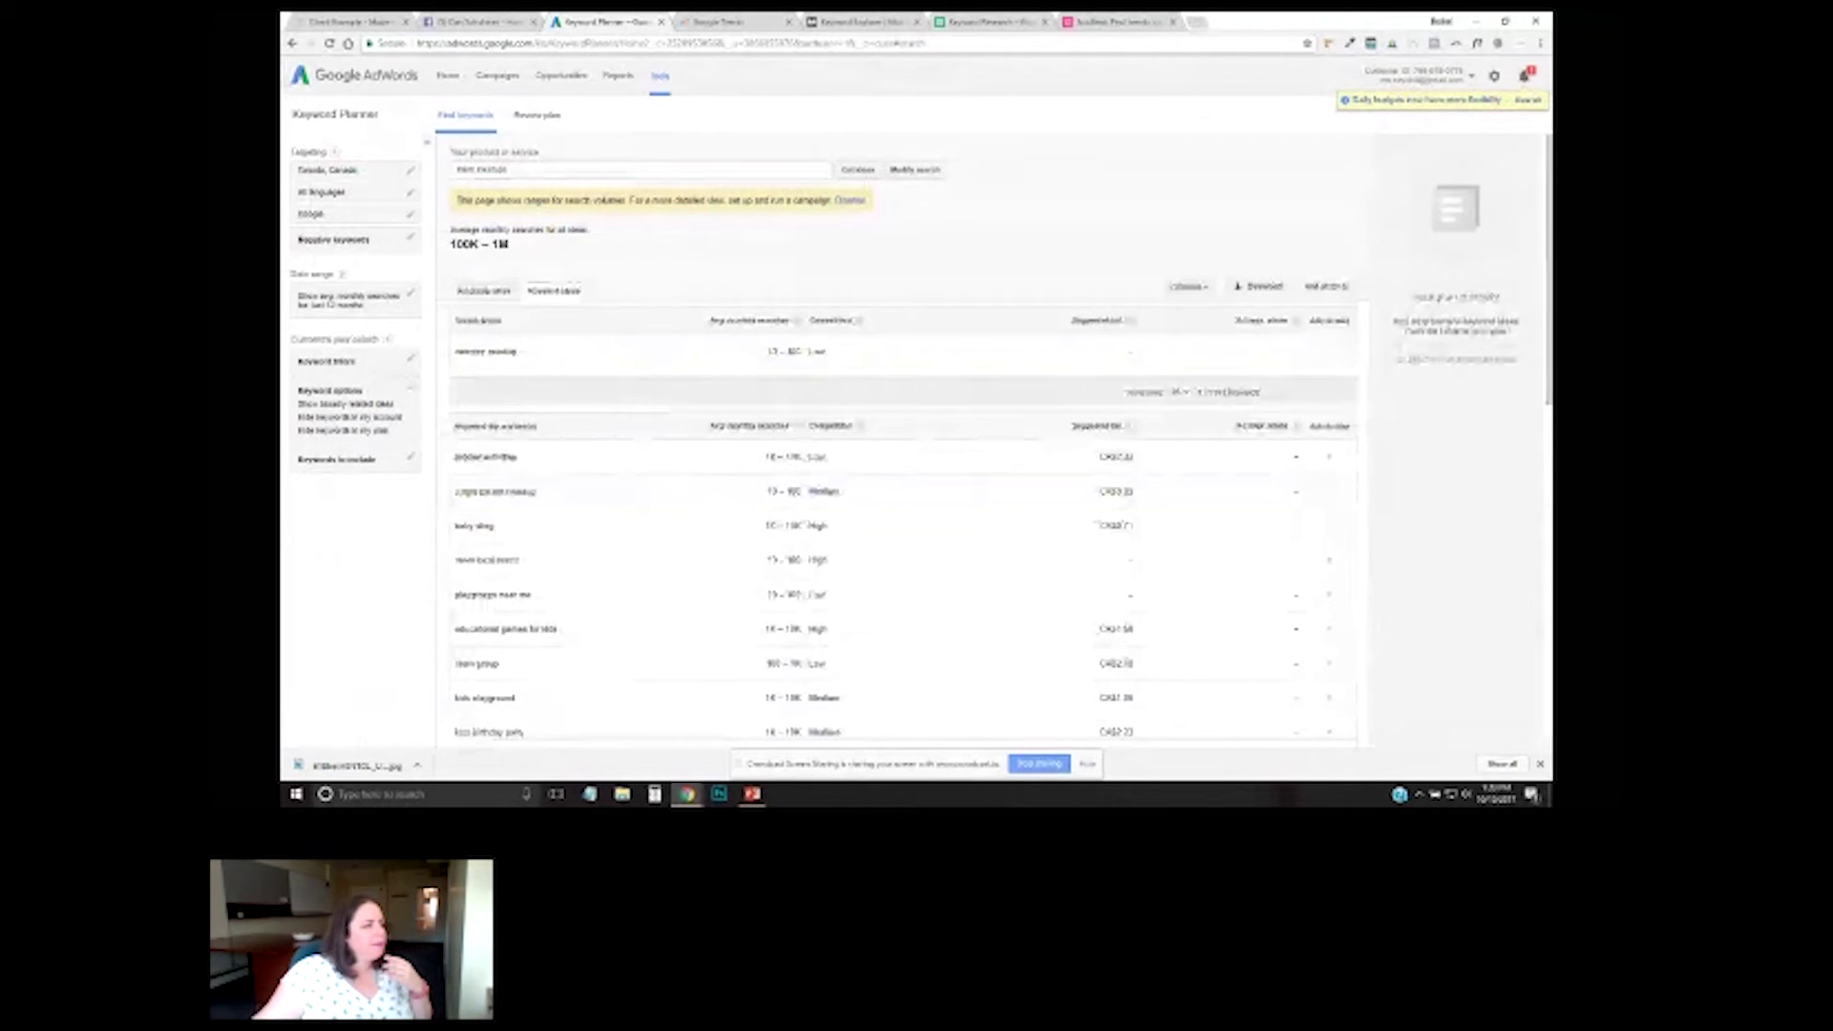
# Find the "mom group" keyword idea and add it in the next empty row under Keyword Ideas in the Keyword Research spreadsheet.
pyautogui.moveTo(521, 351); pyautogui.dragTo(454, 351)
pyautogui.click(521, 352)
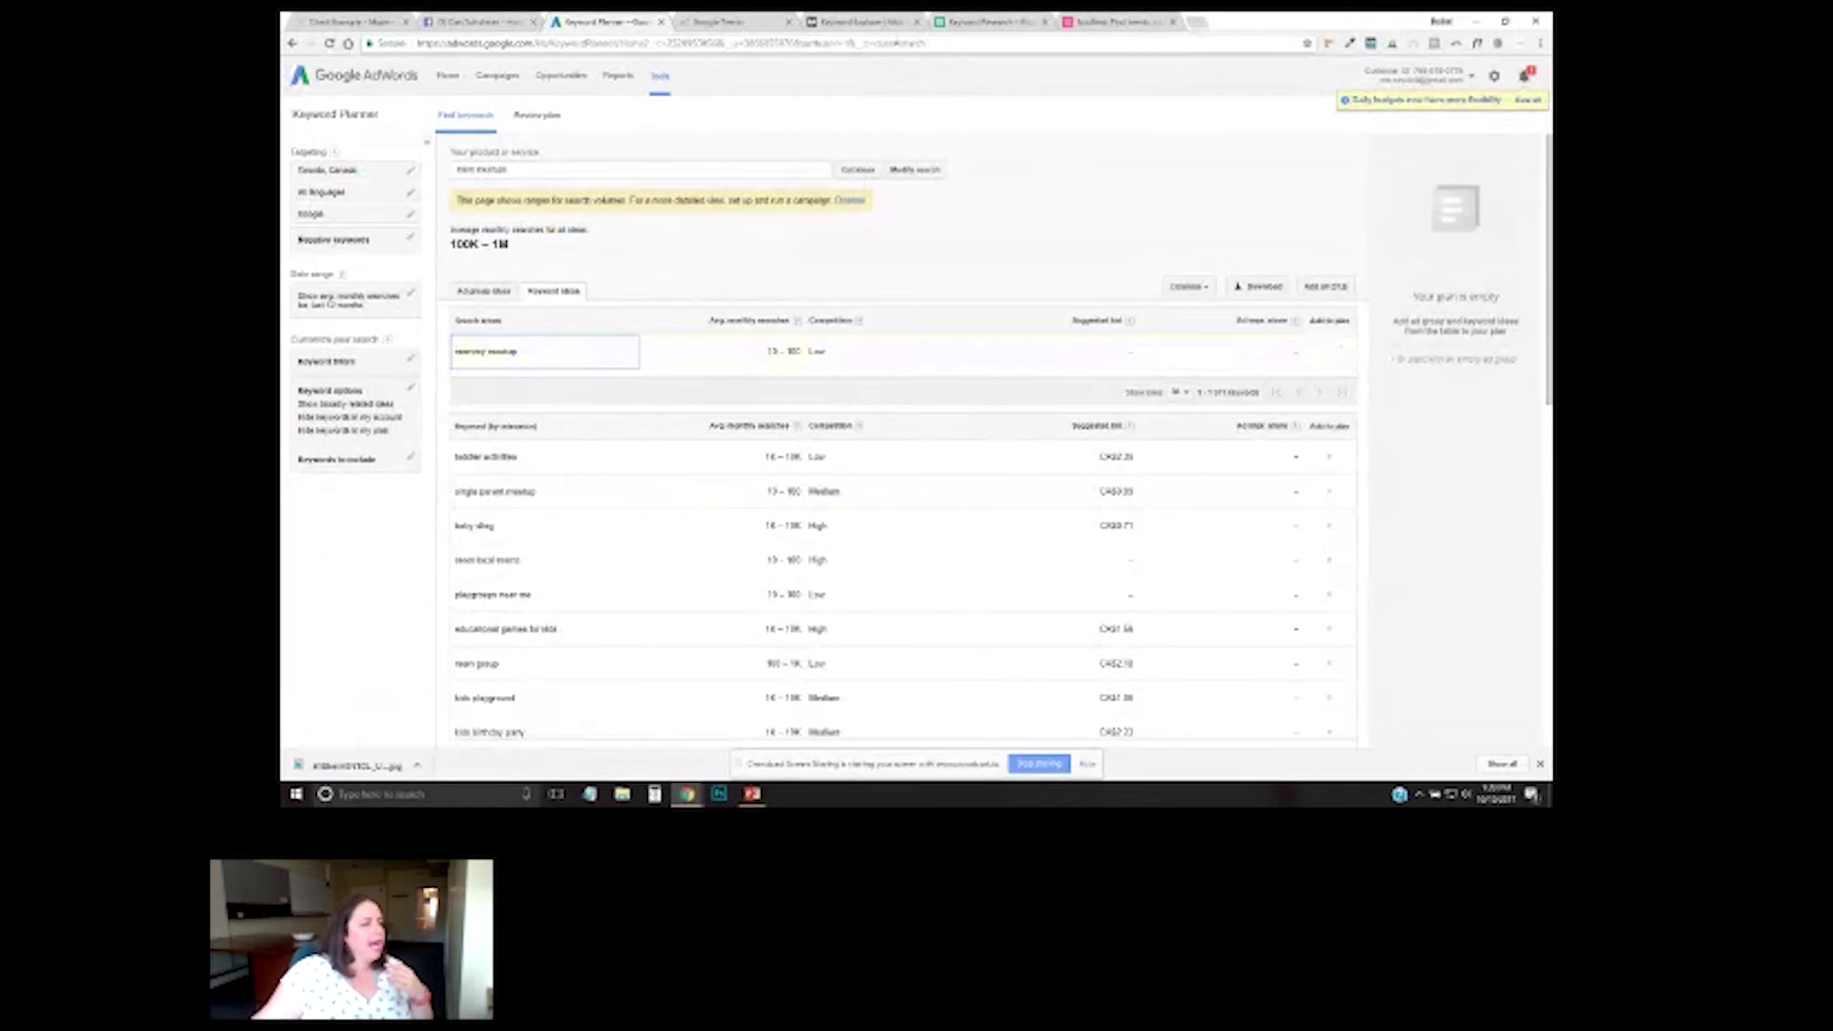
pyautogui.scroll(-2, 902, 458)
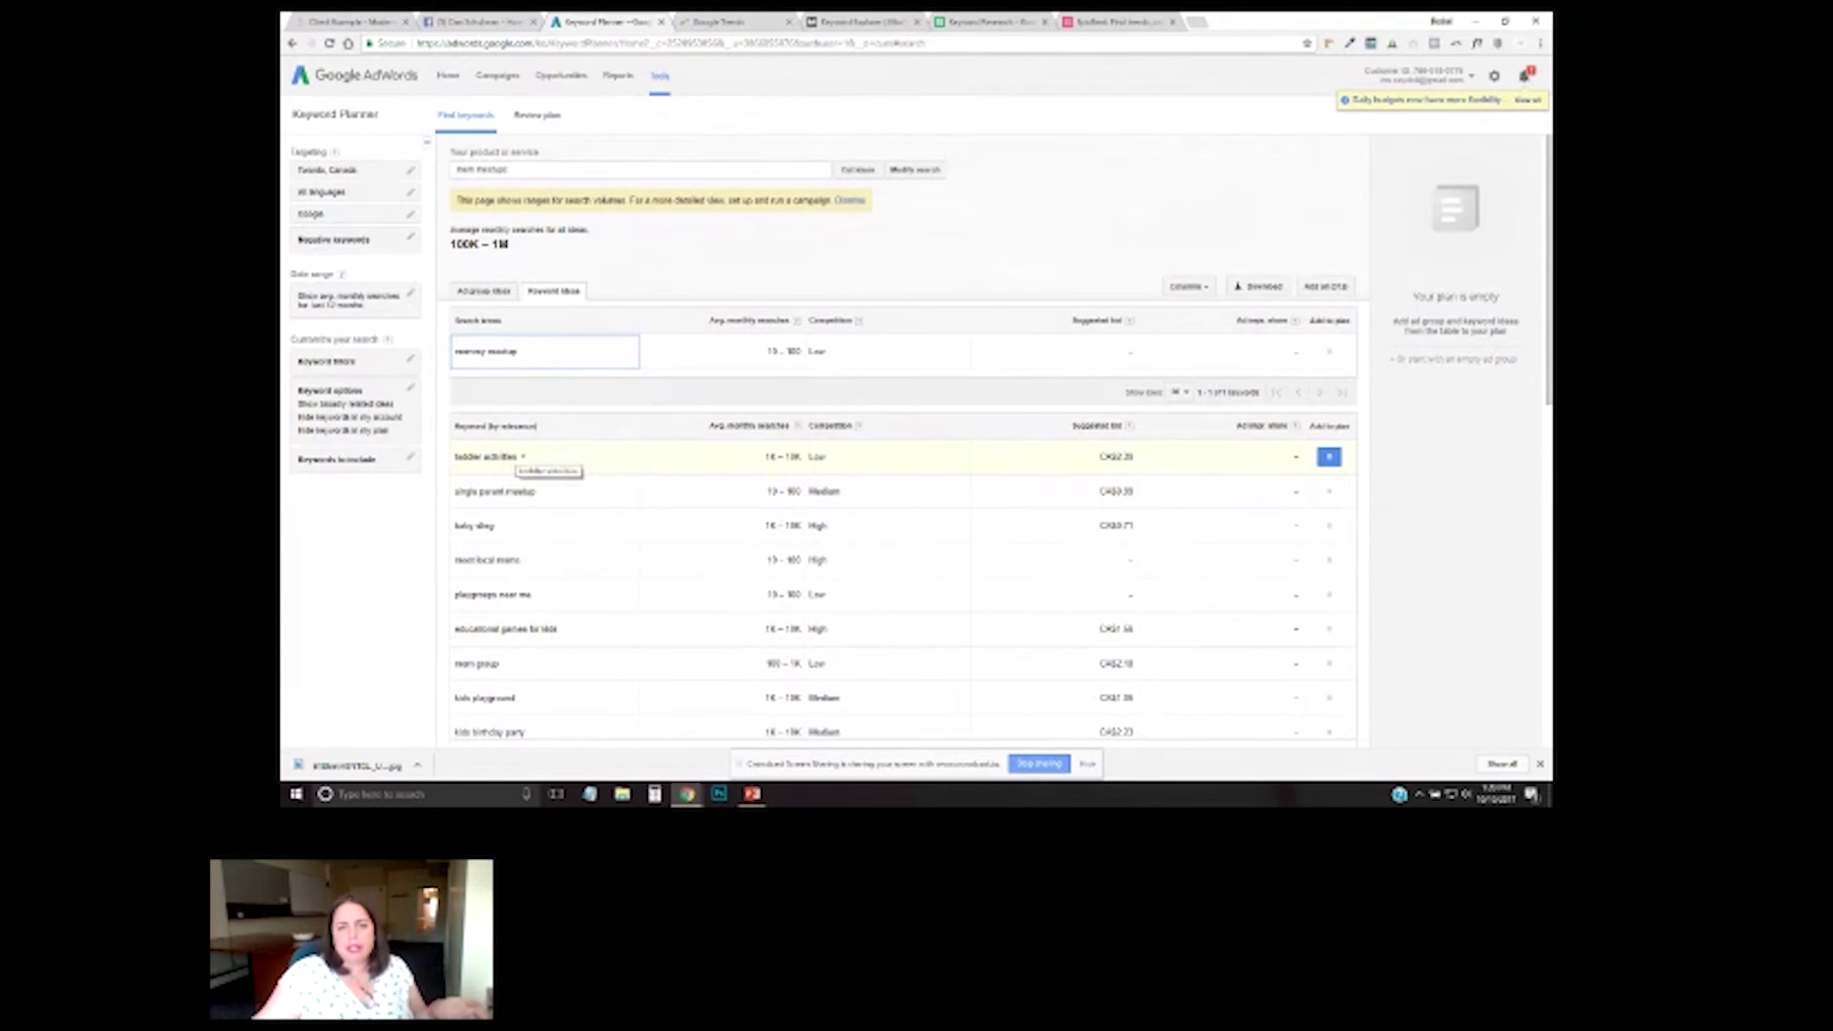
pyautogui.scroll(-1, 530, 482)
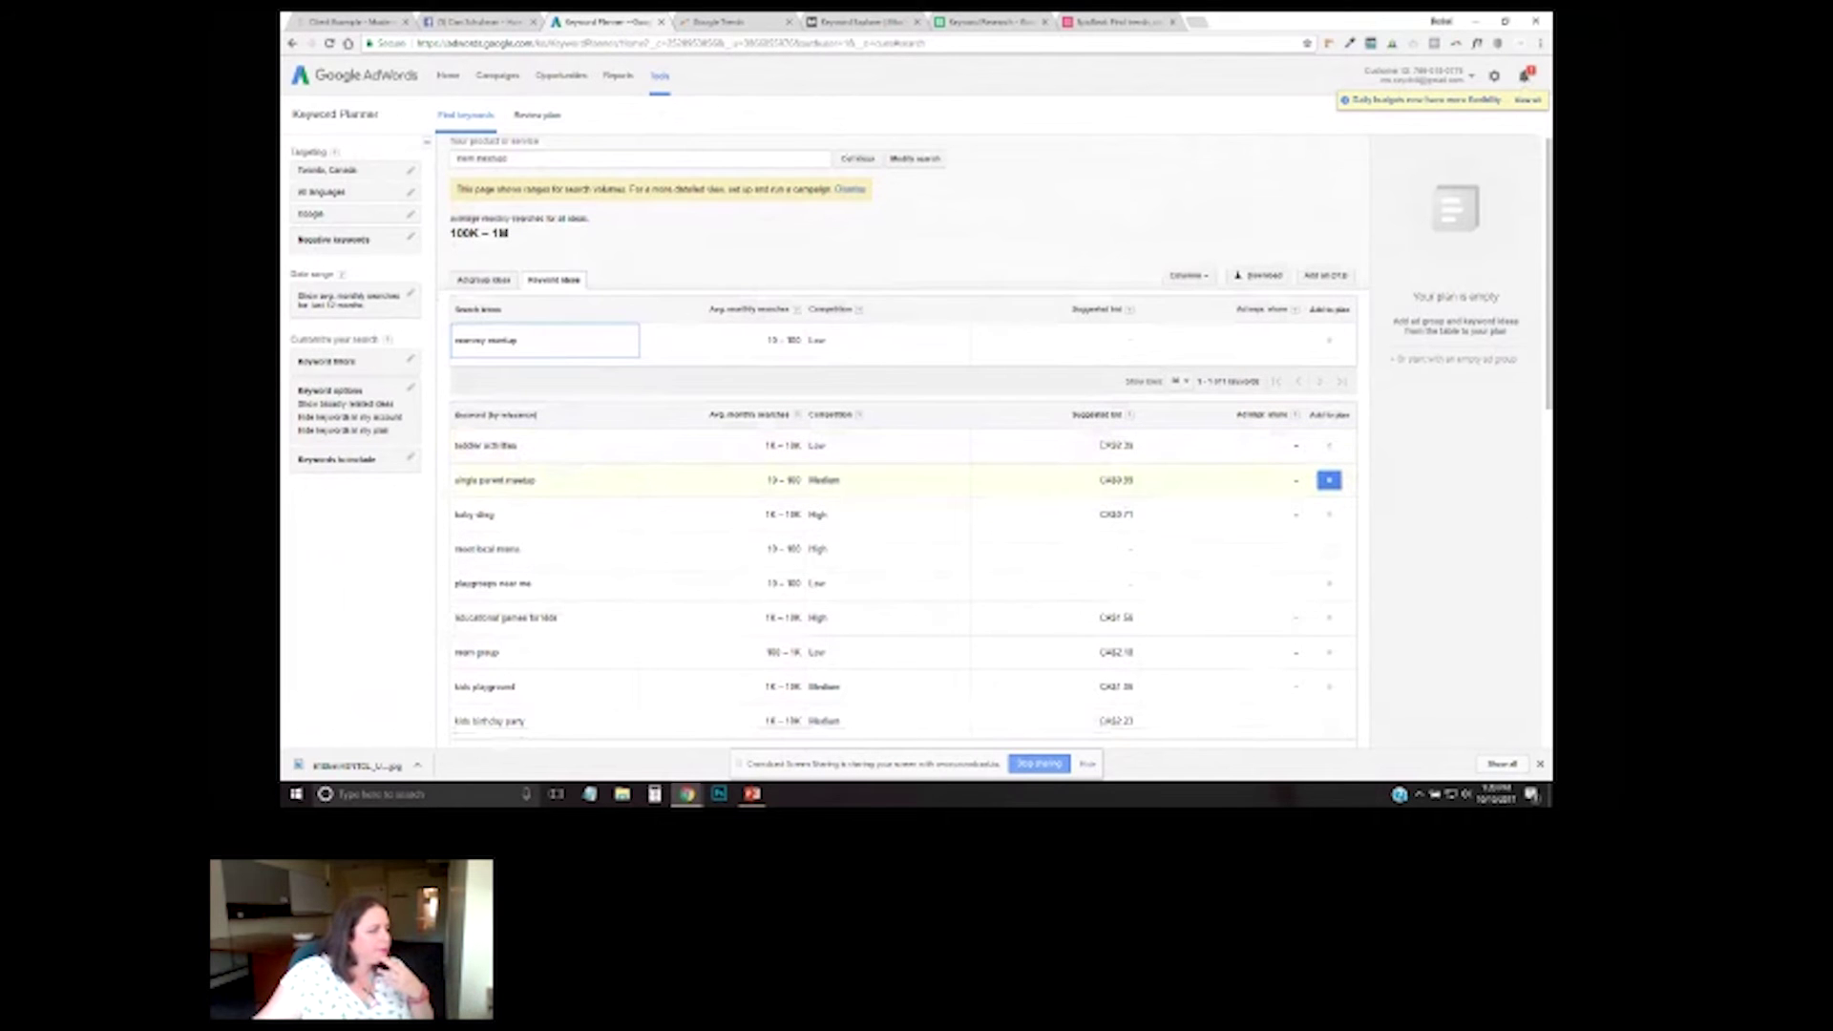
pyautogui.scroll(-1, 525, 489)
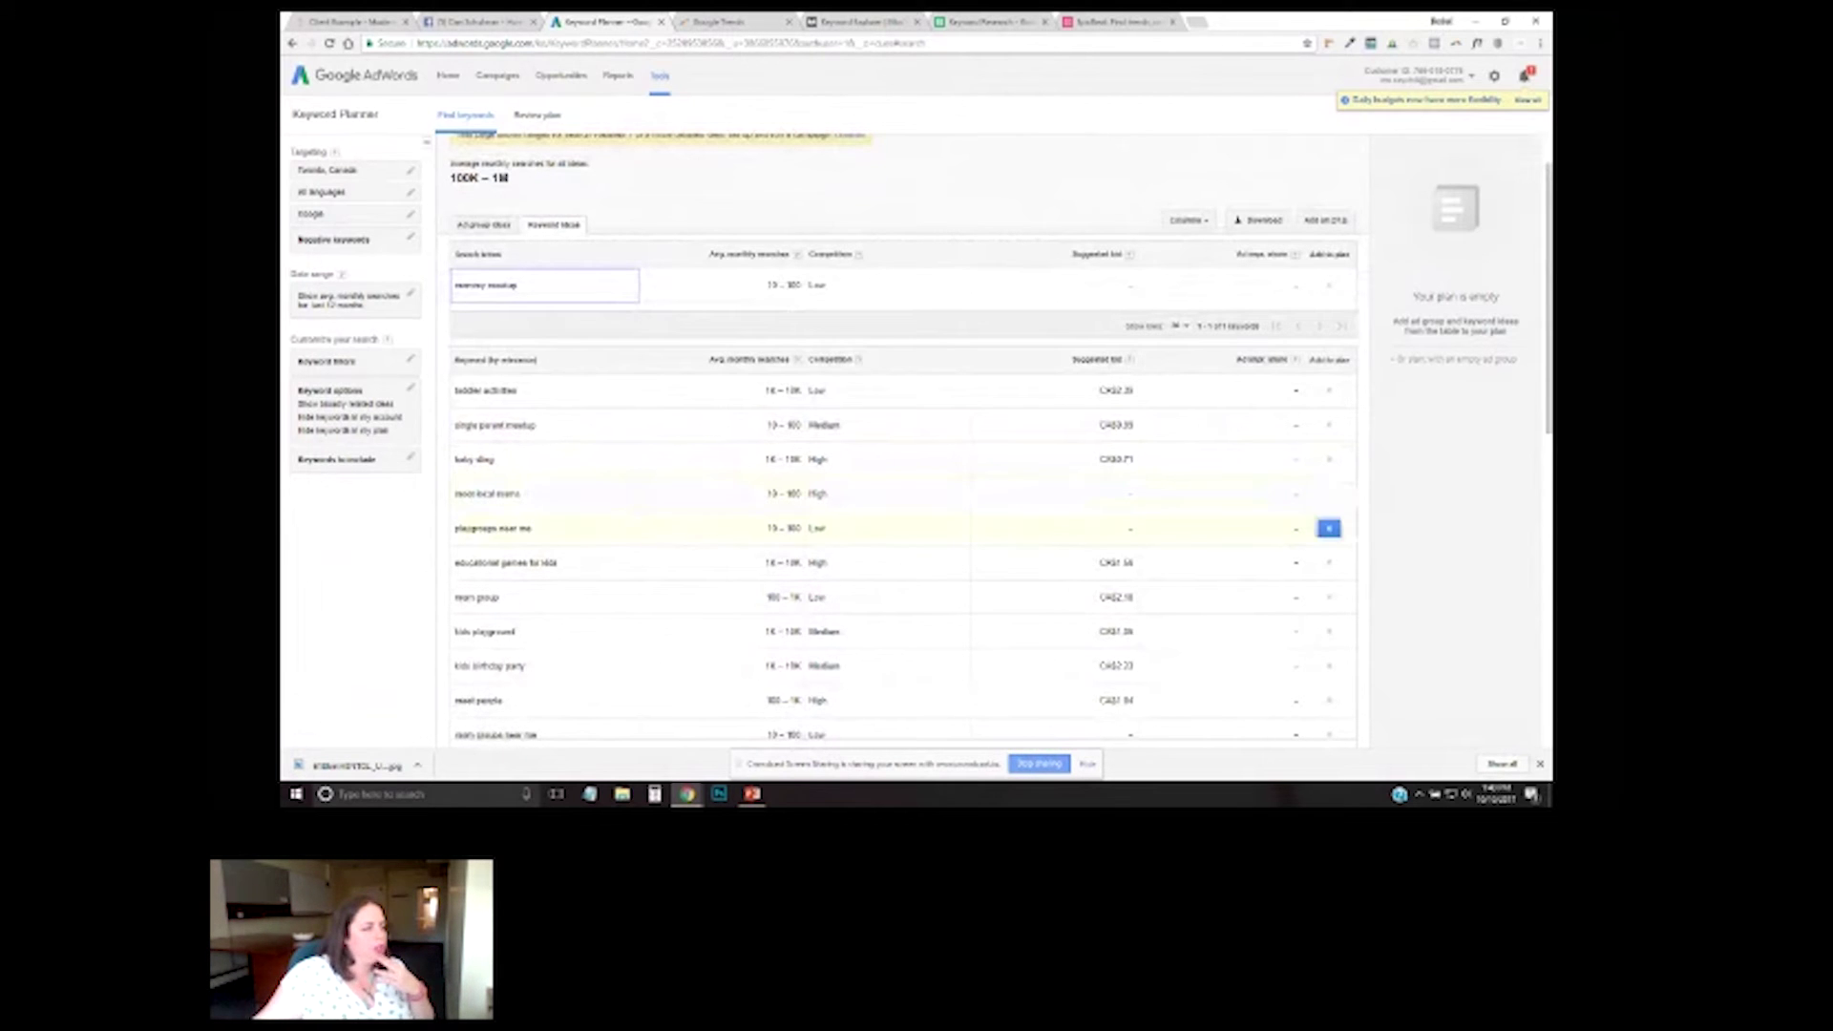
pyautogui.scroll(-1, 904, 506)
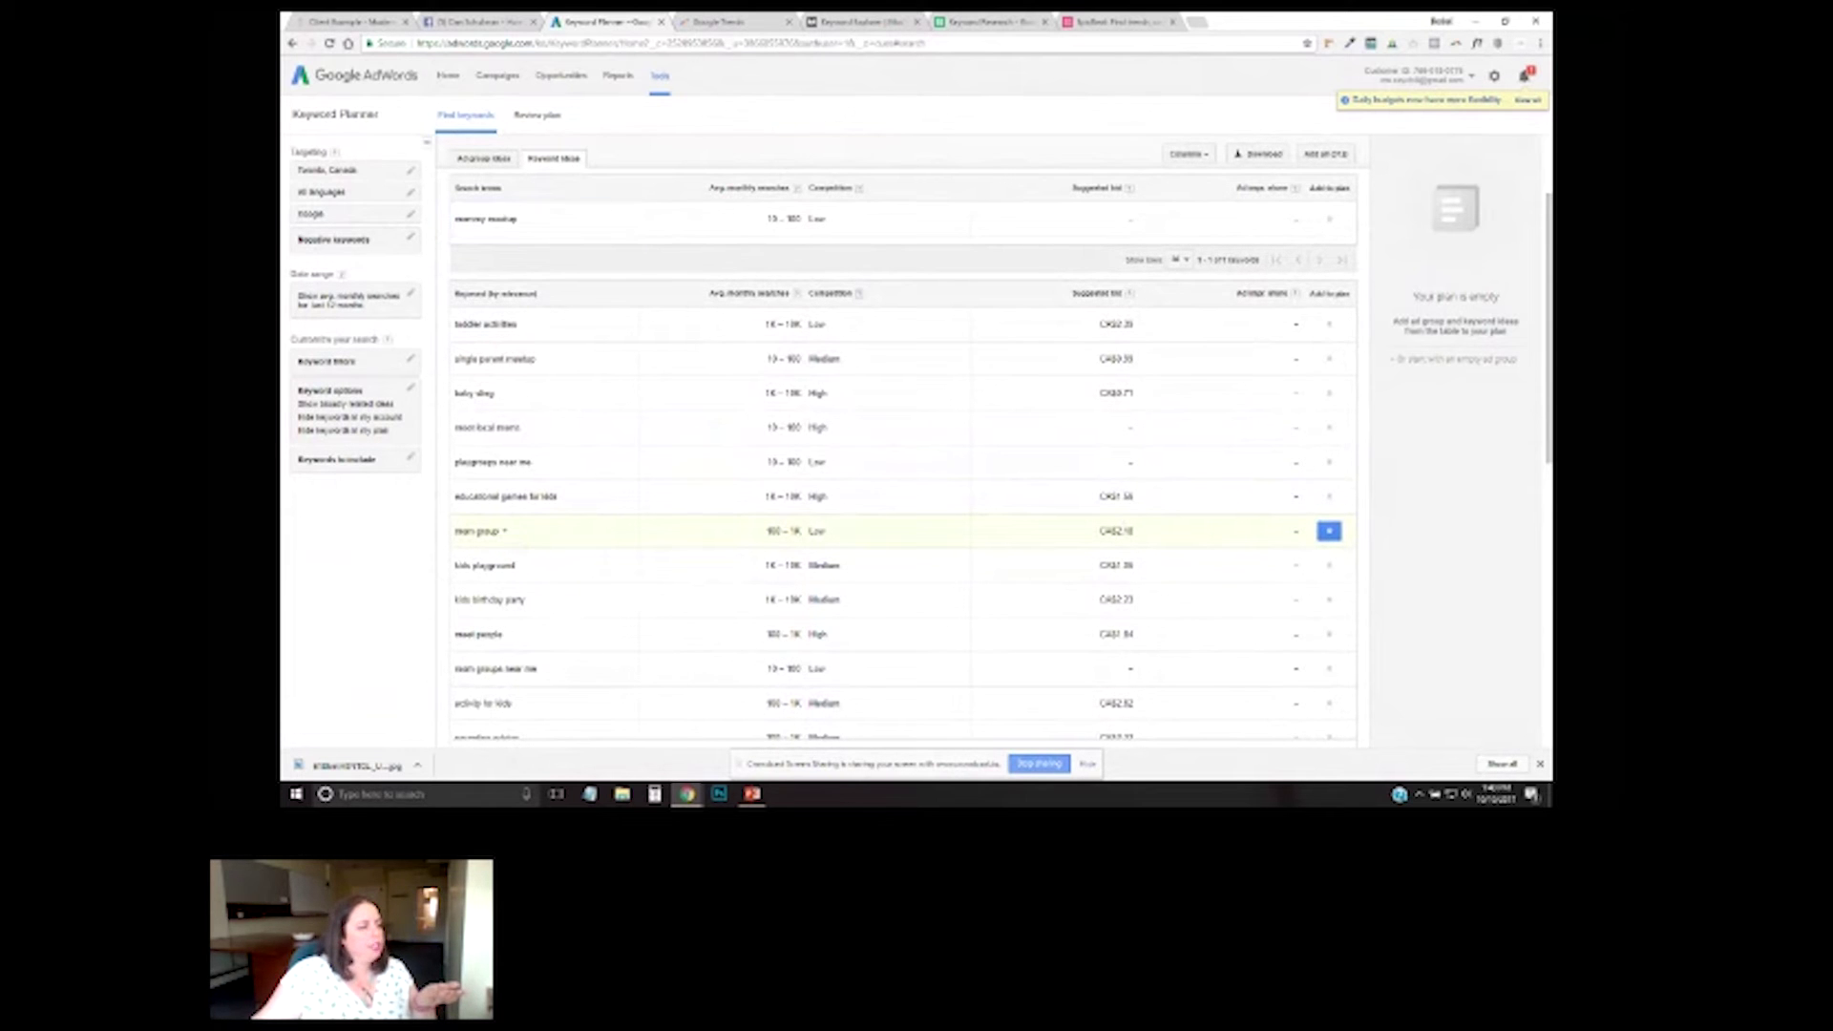
pyautogui.click(504, 530)
pyautogui.moveTo(455, 531); pyautogui.dragTo(497, 532)
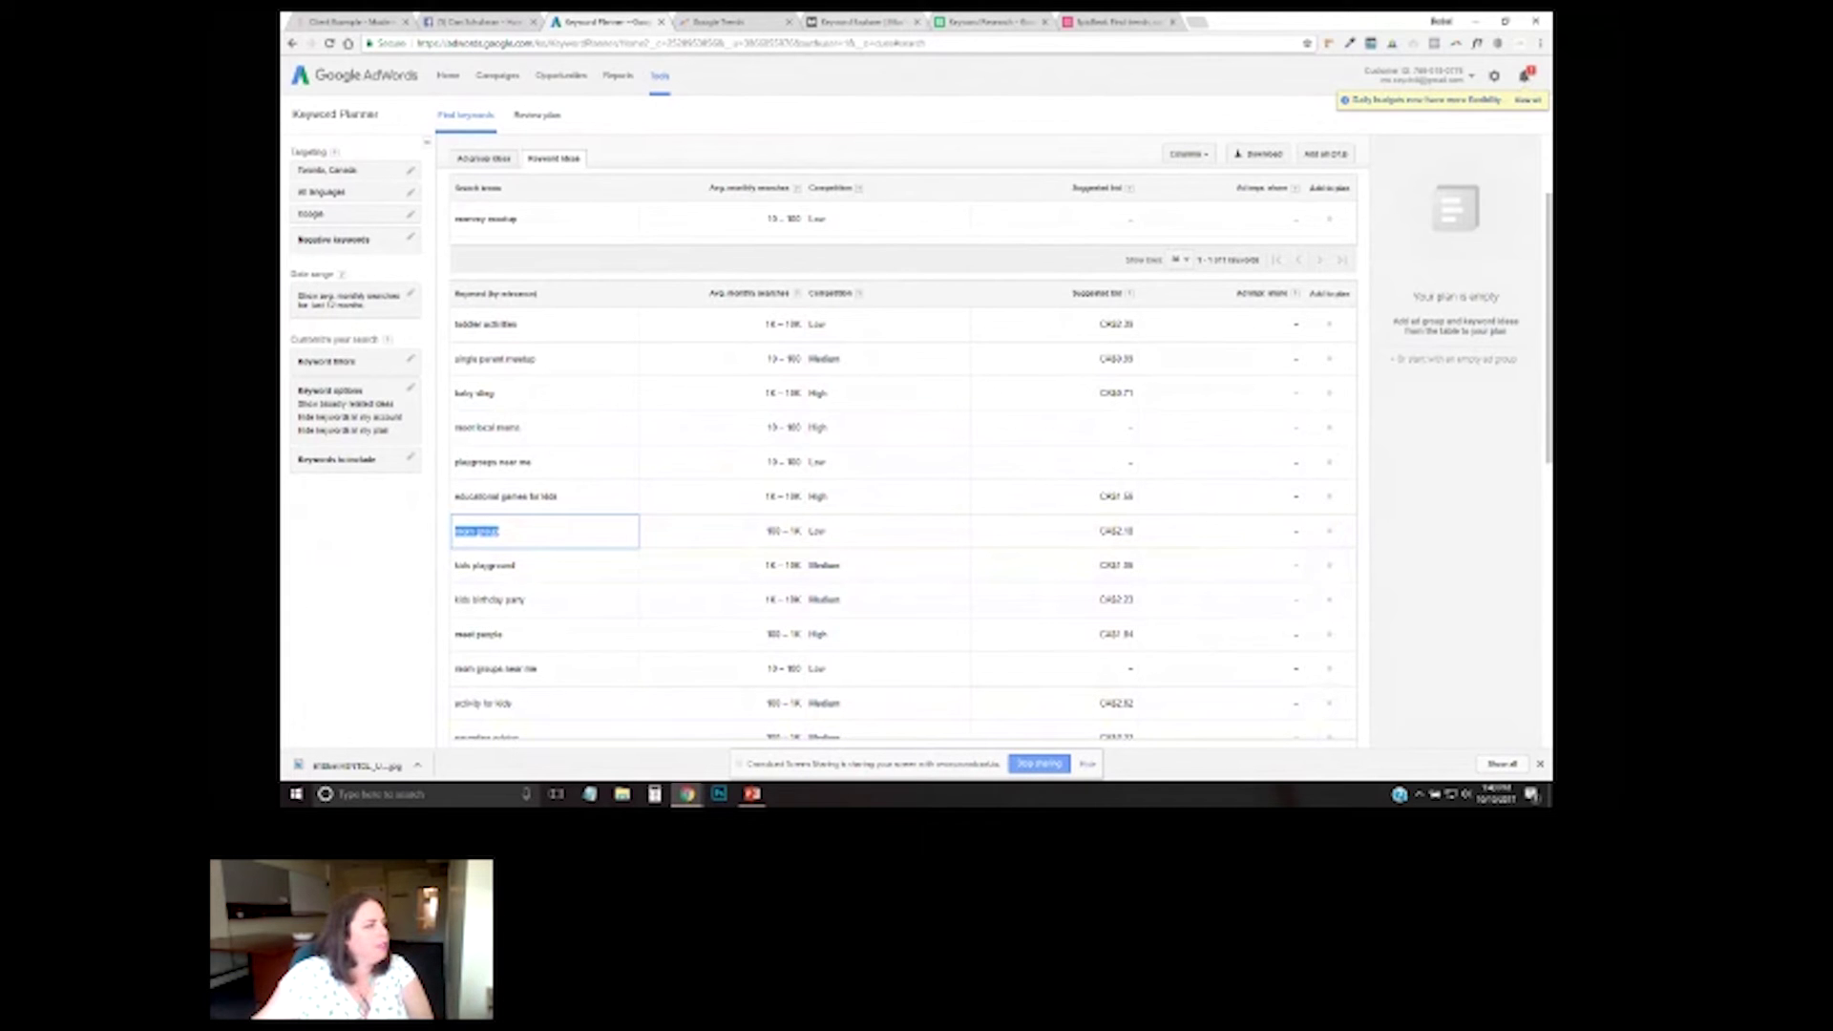
pyautogui.hotkey('ctrl', '6')
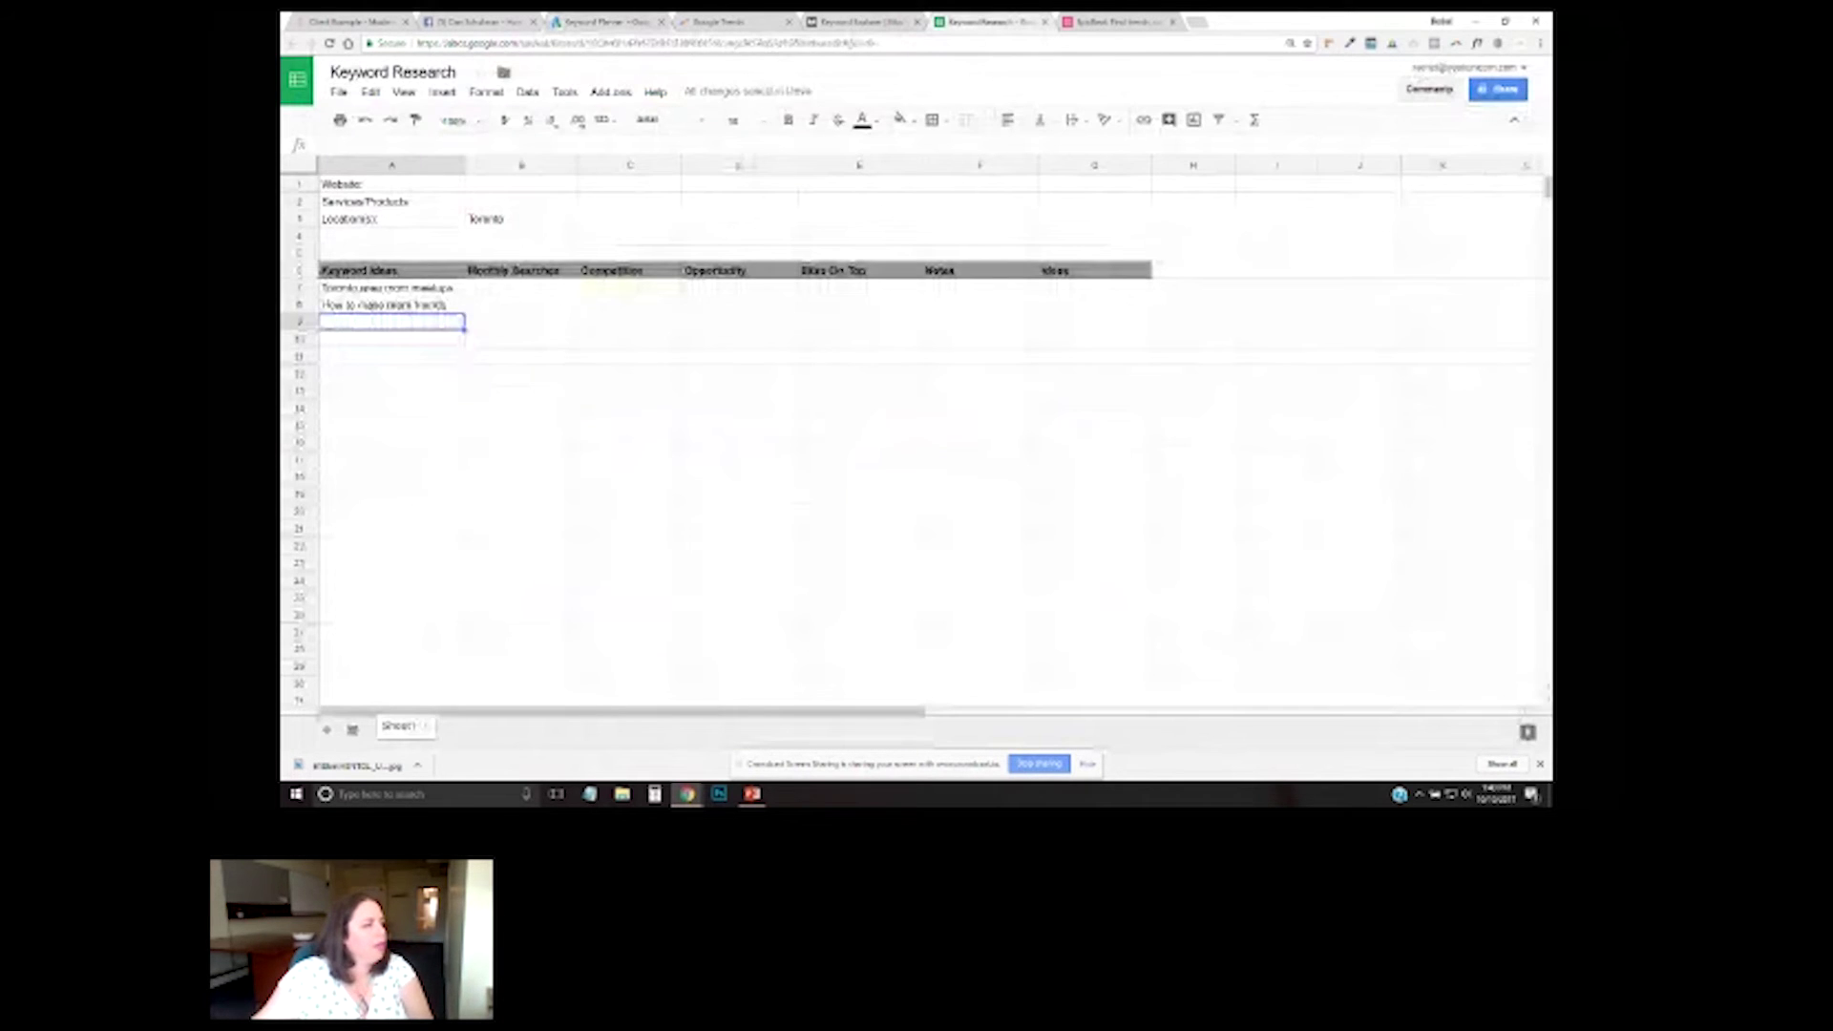
pyautogui.write('mom group')
# Record monthly searches of 100-1K and competition "low" for the "mom group" keyword.
pyautogui.press('Tab')
pyautogui.write('100')
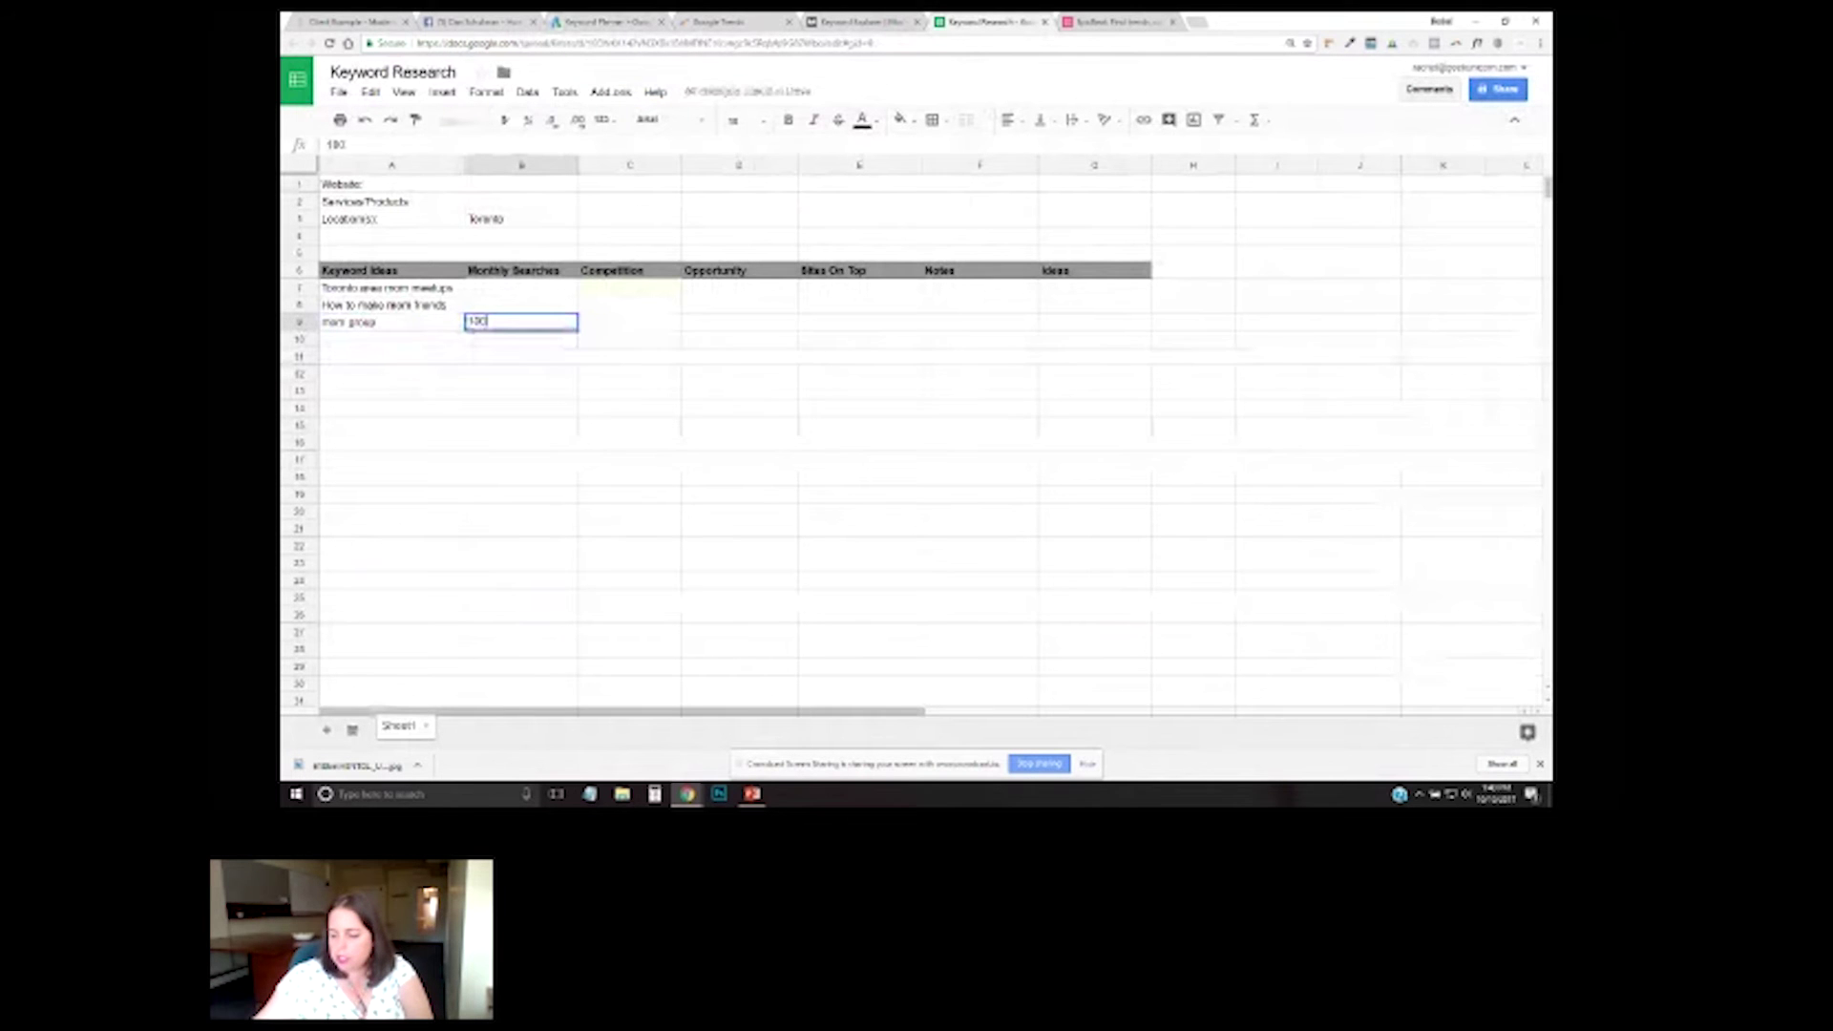
pyautogui.write('-1K')
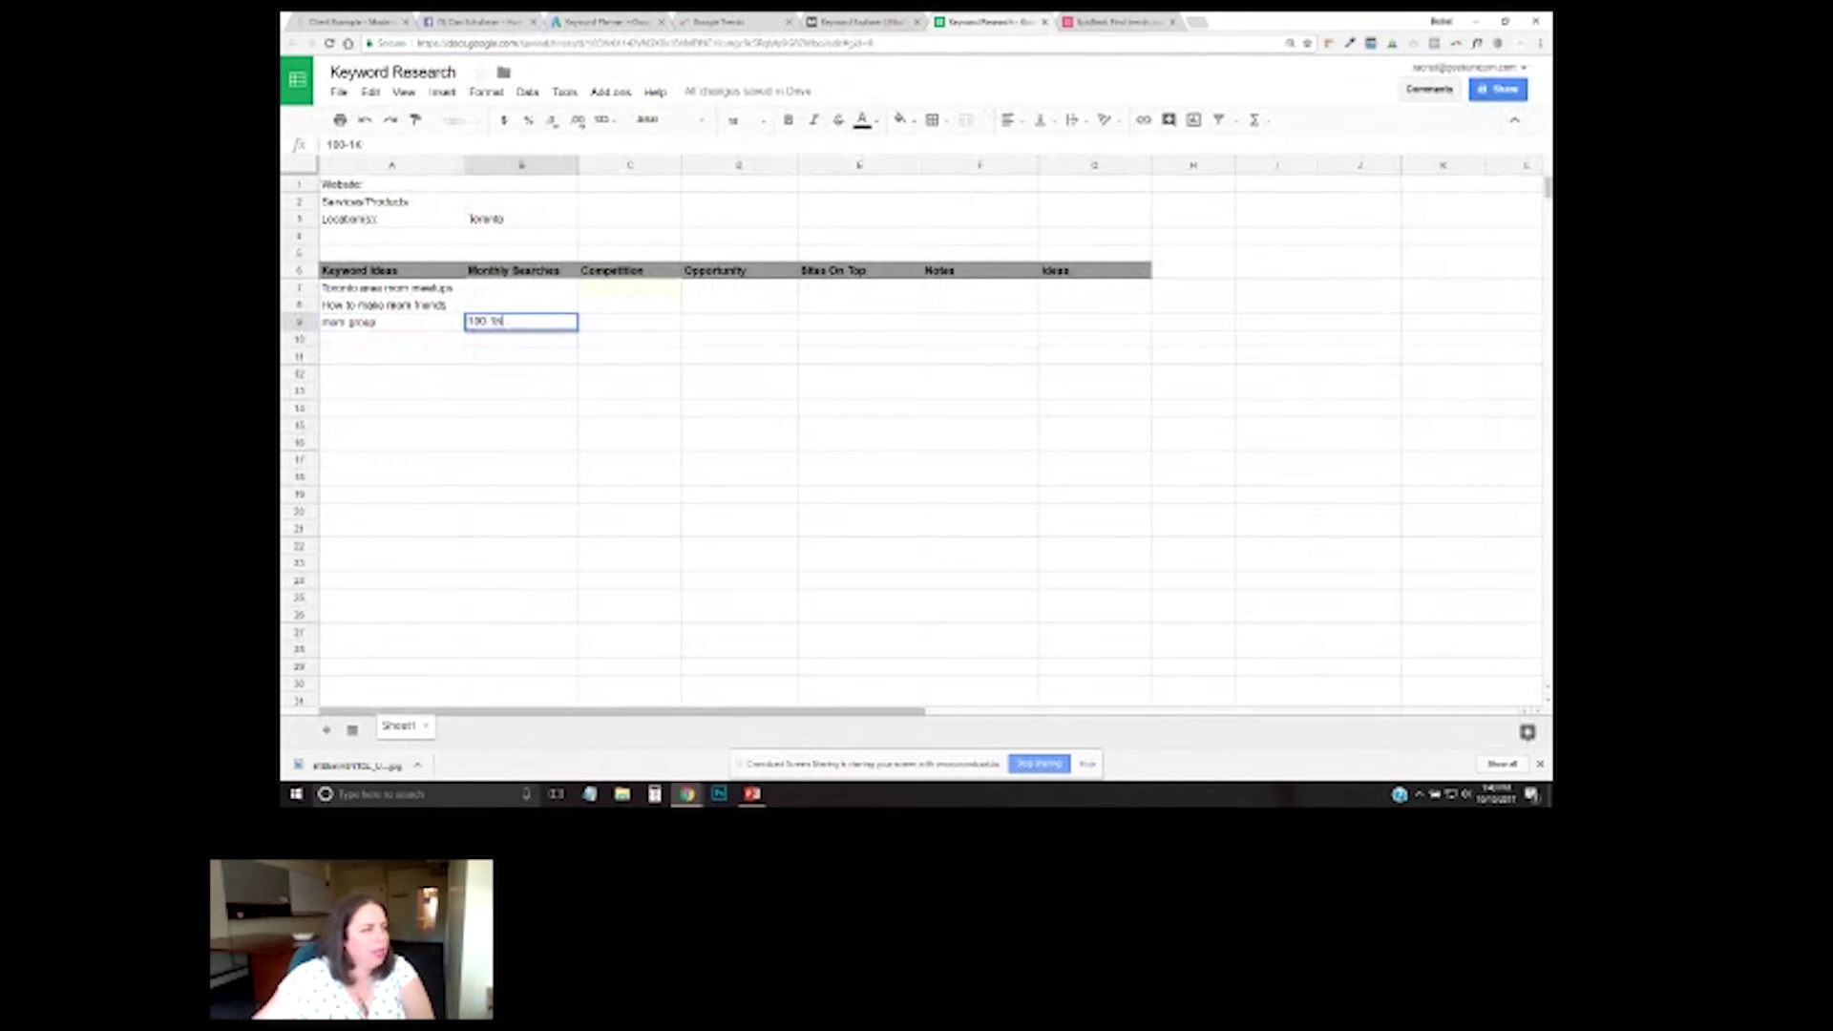
pyautogui.press('Tab')
pyautogui.write('low')
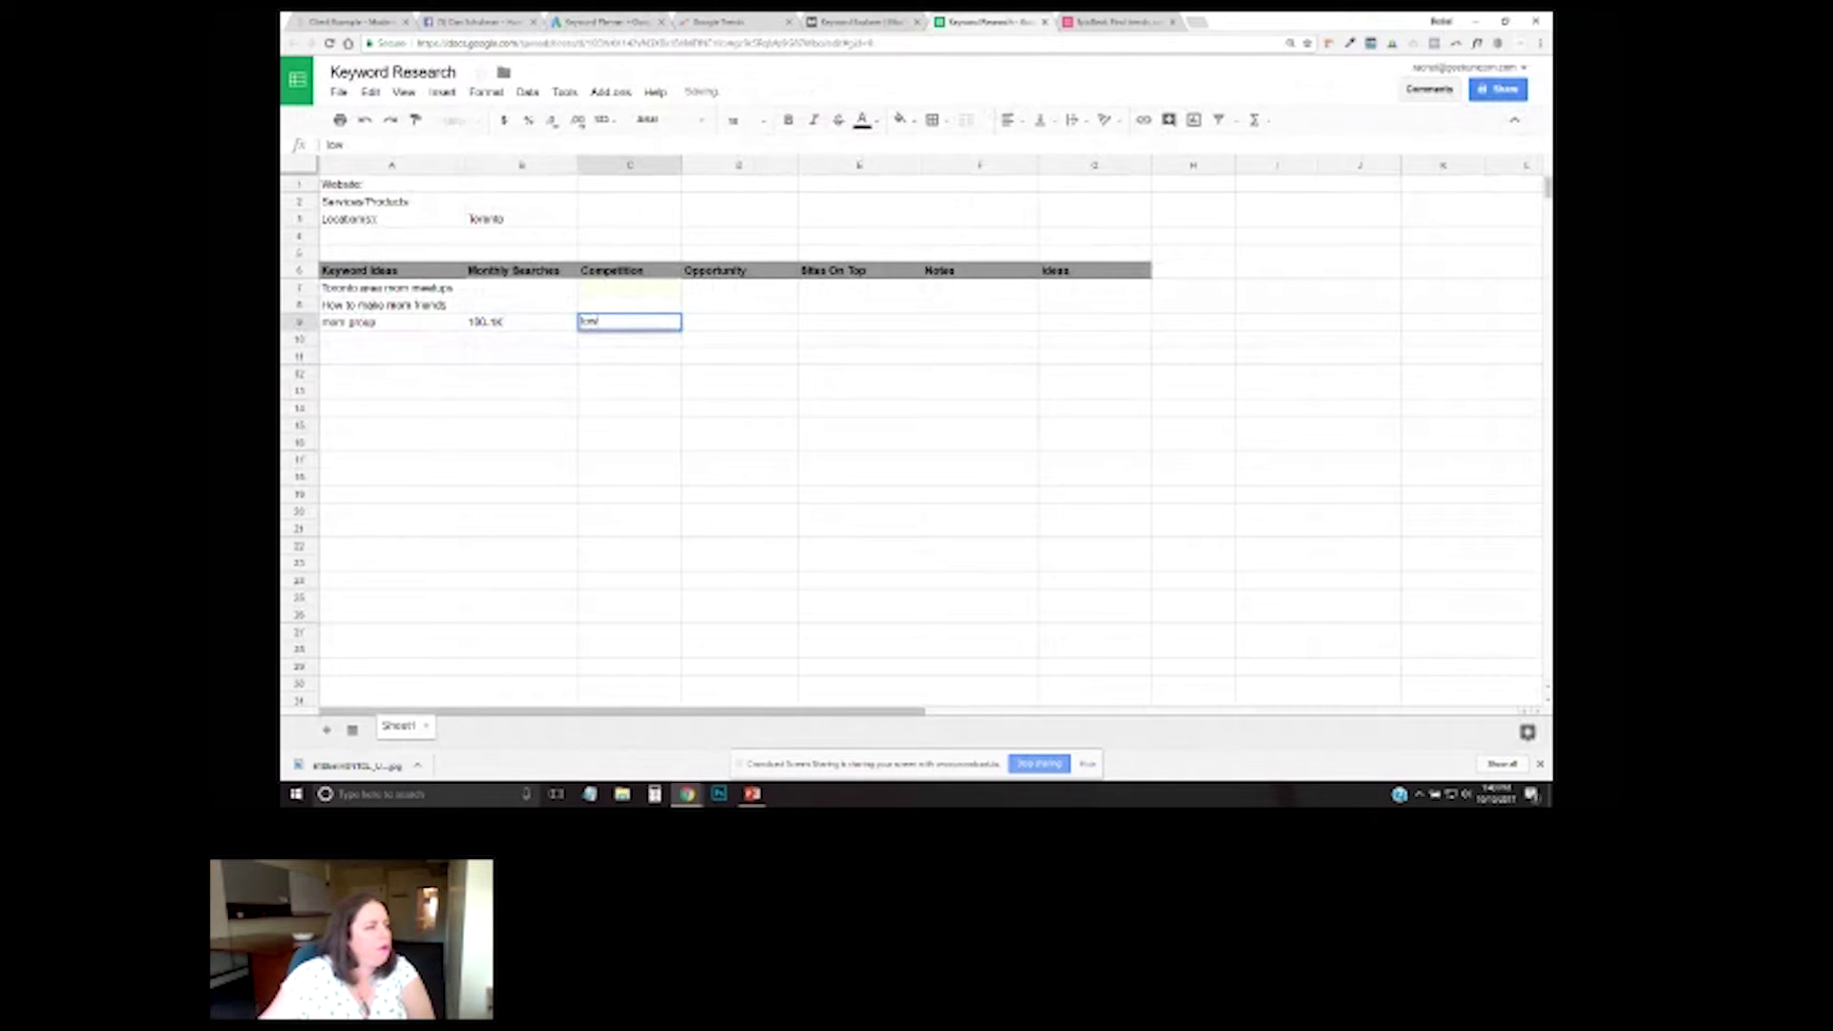
pyautogui.press('Tab')
# Copy the "mom group" cell and switch to the PowerPoint presentation by way of the Keyword Planner.
pyautogui.click(391, 321)
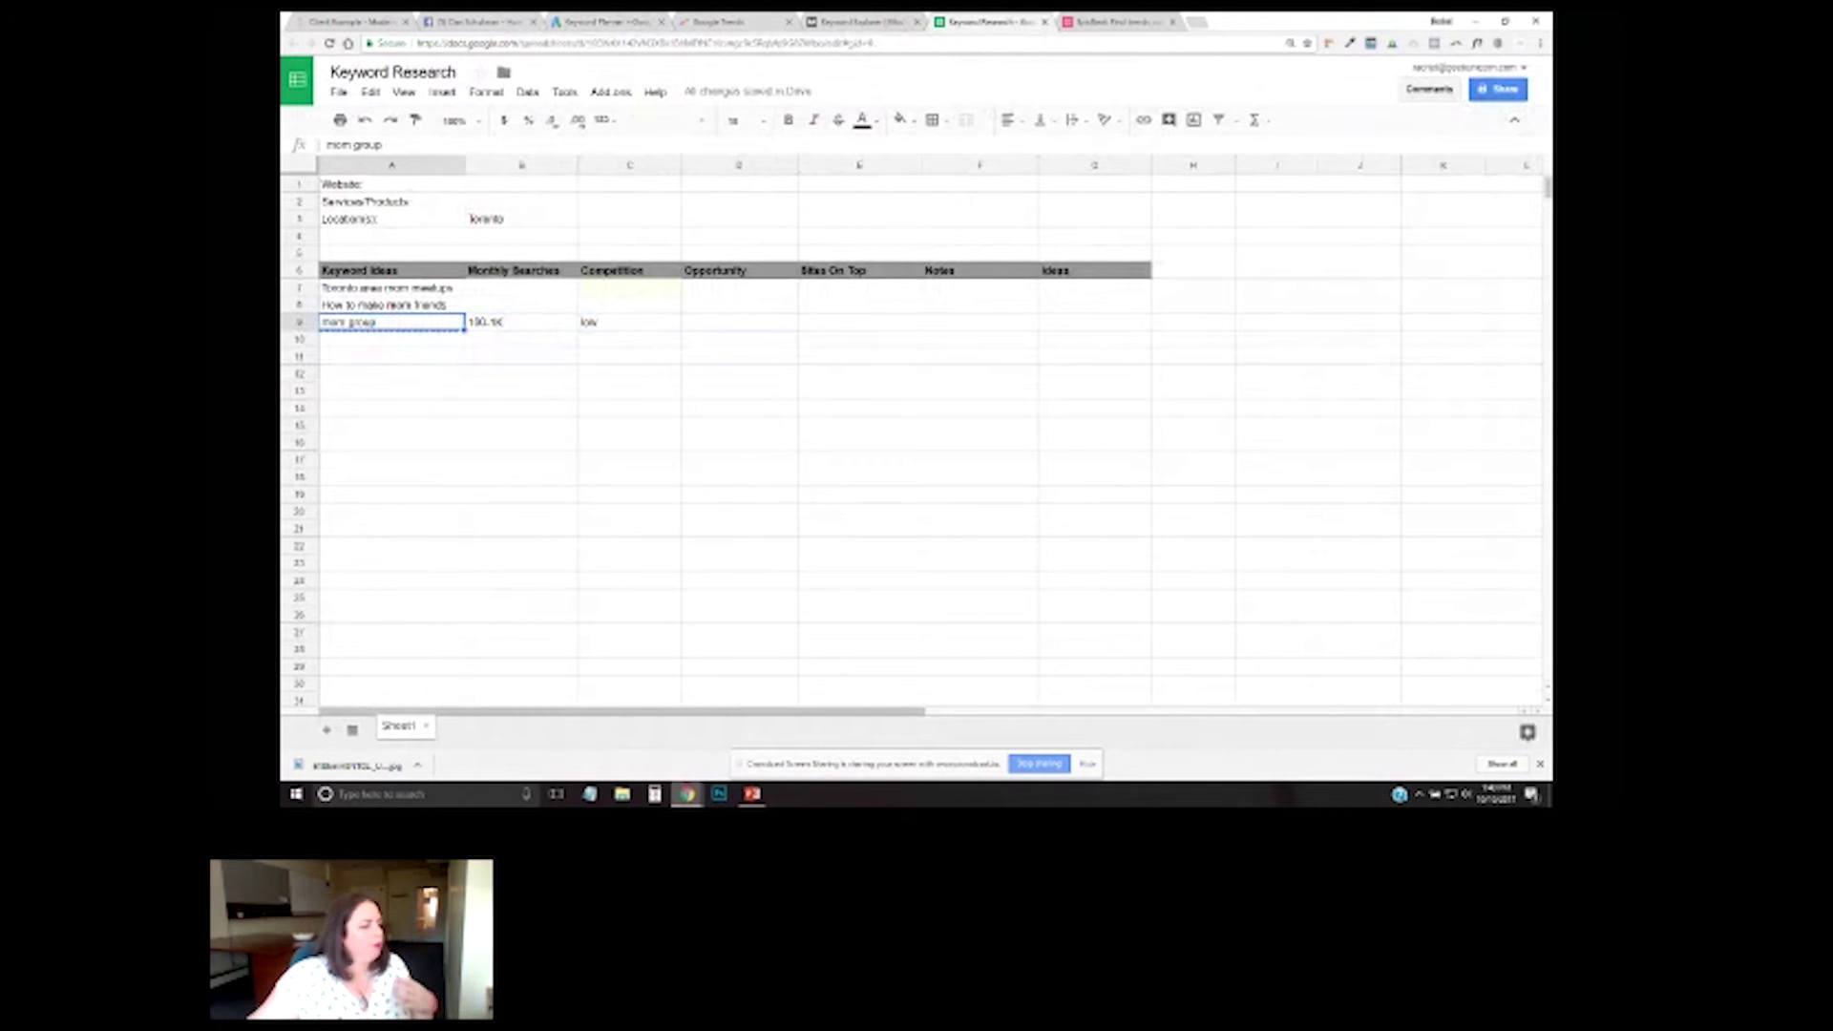
pyautogui.moveTo(687, 793)
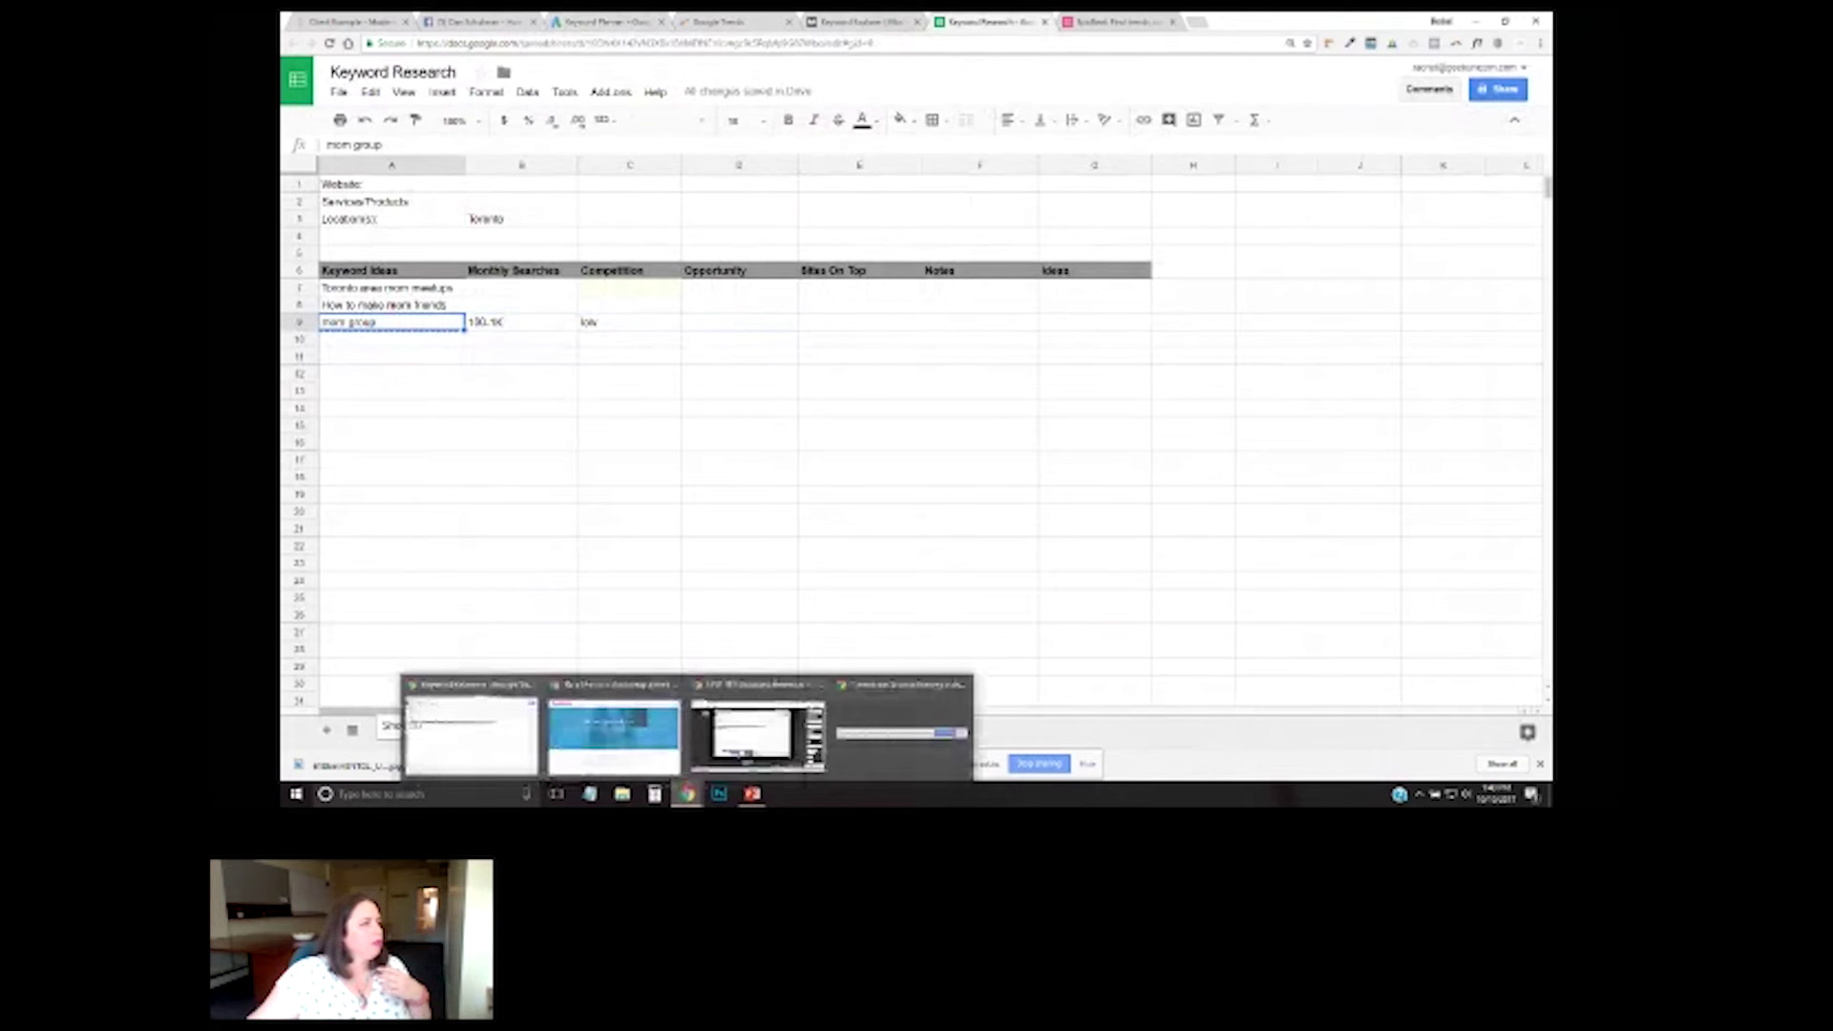
pyautogui.hotkey('ctrl', '3')
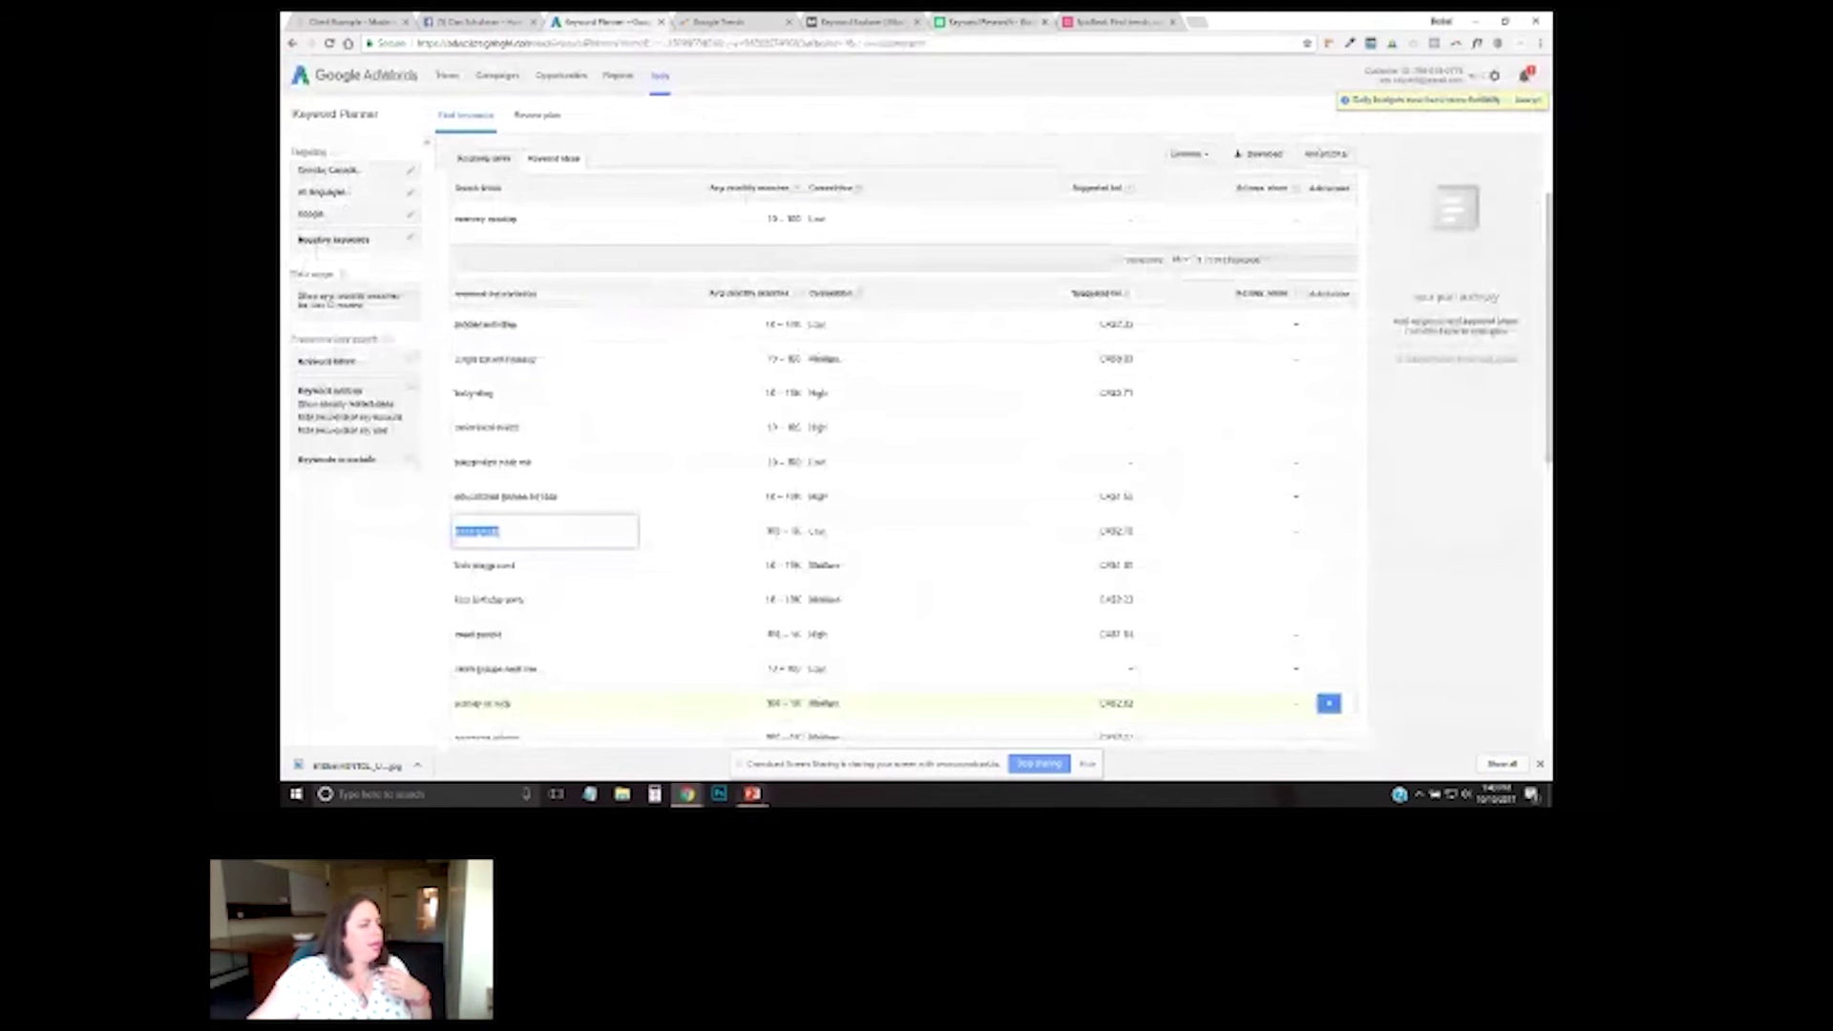
pyautogui.hotkey('alt', 'Tab')
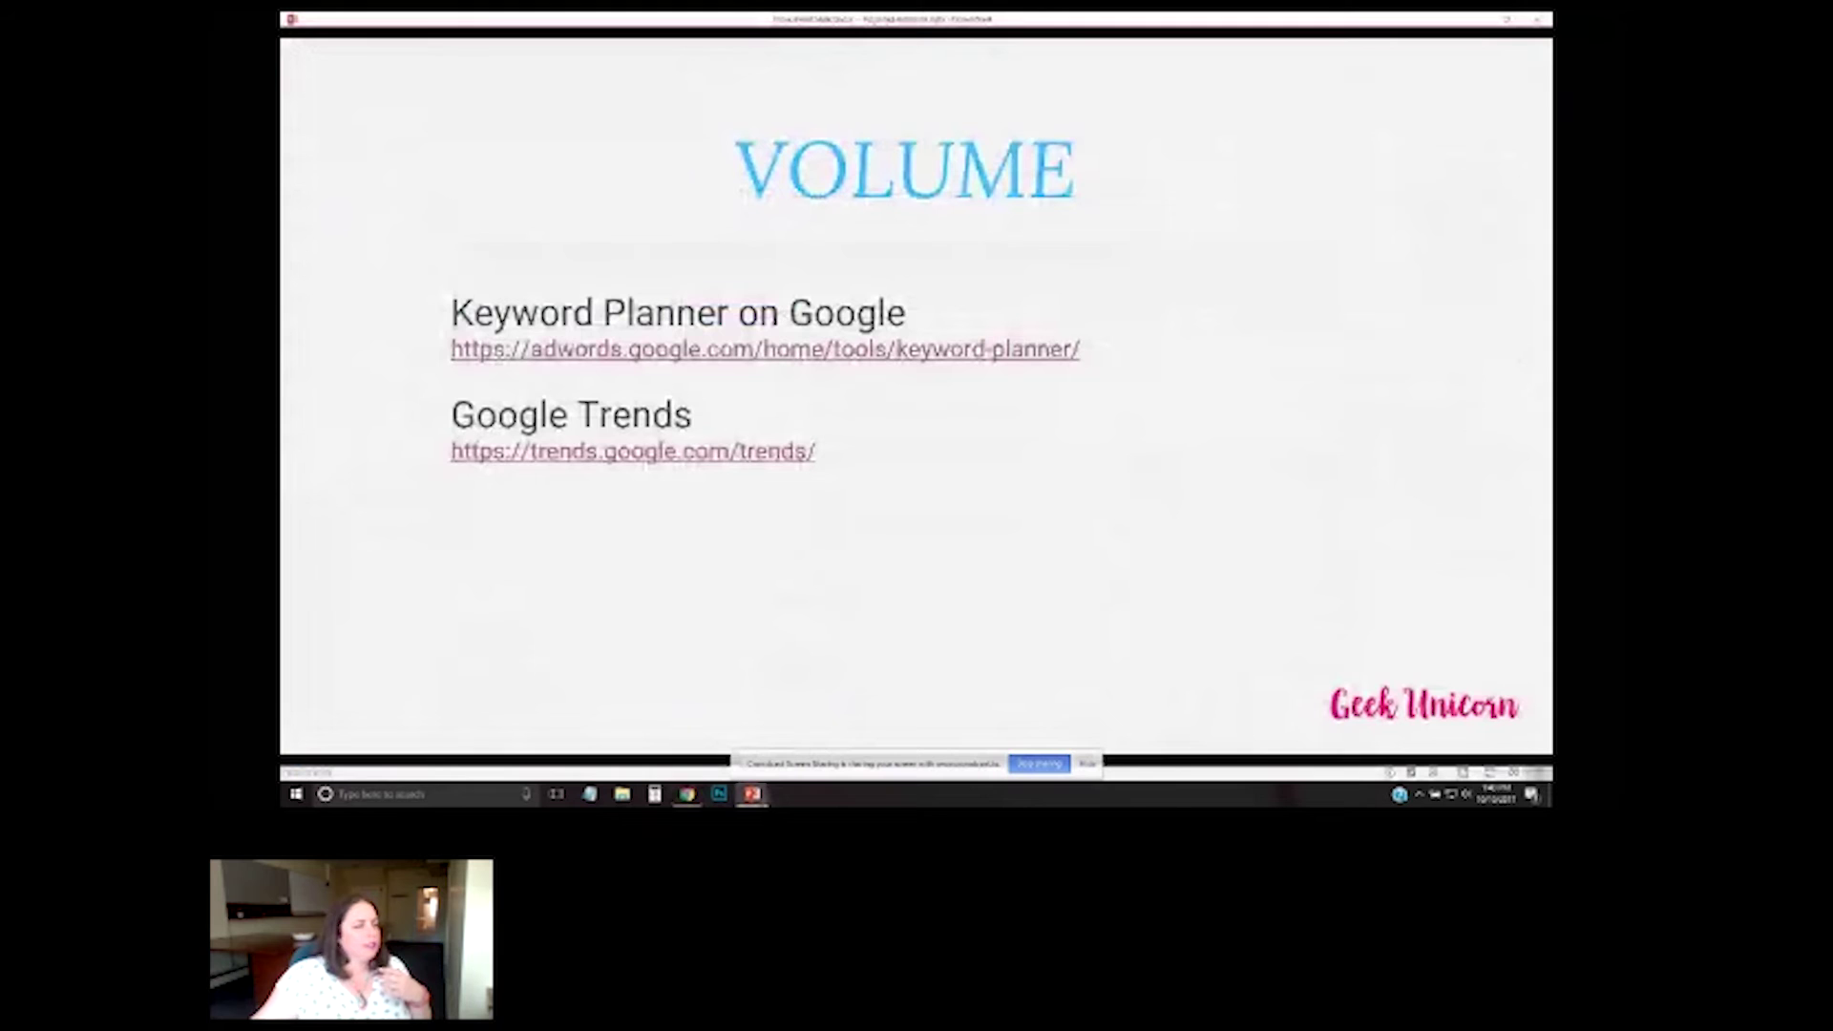
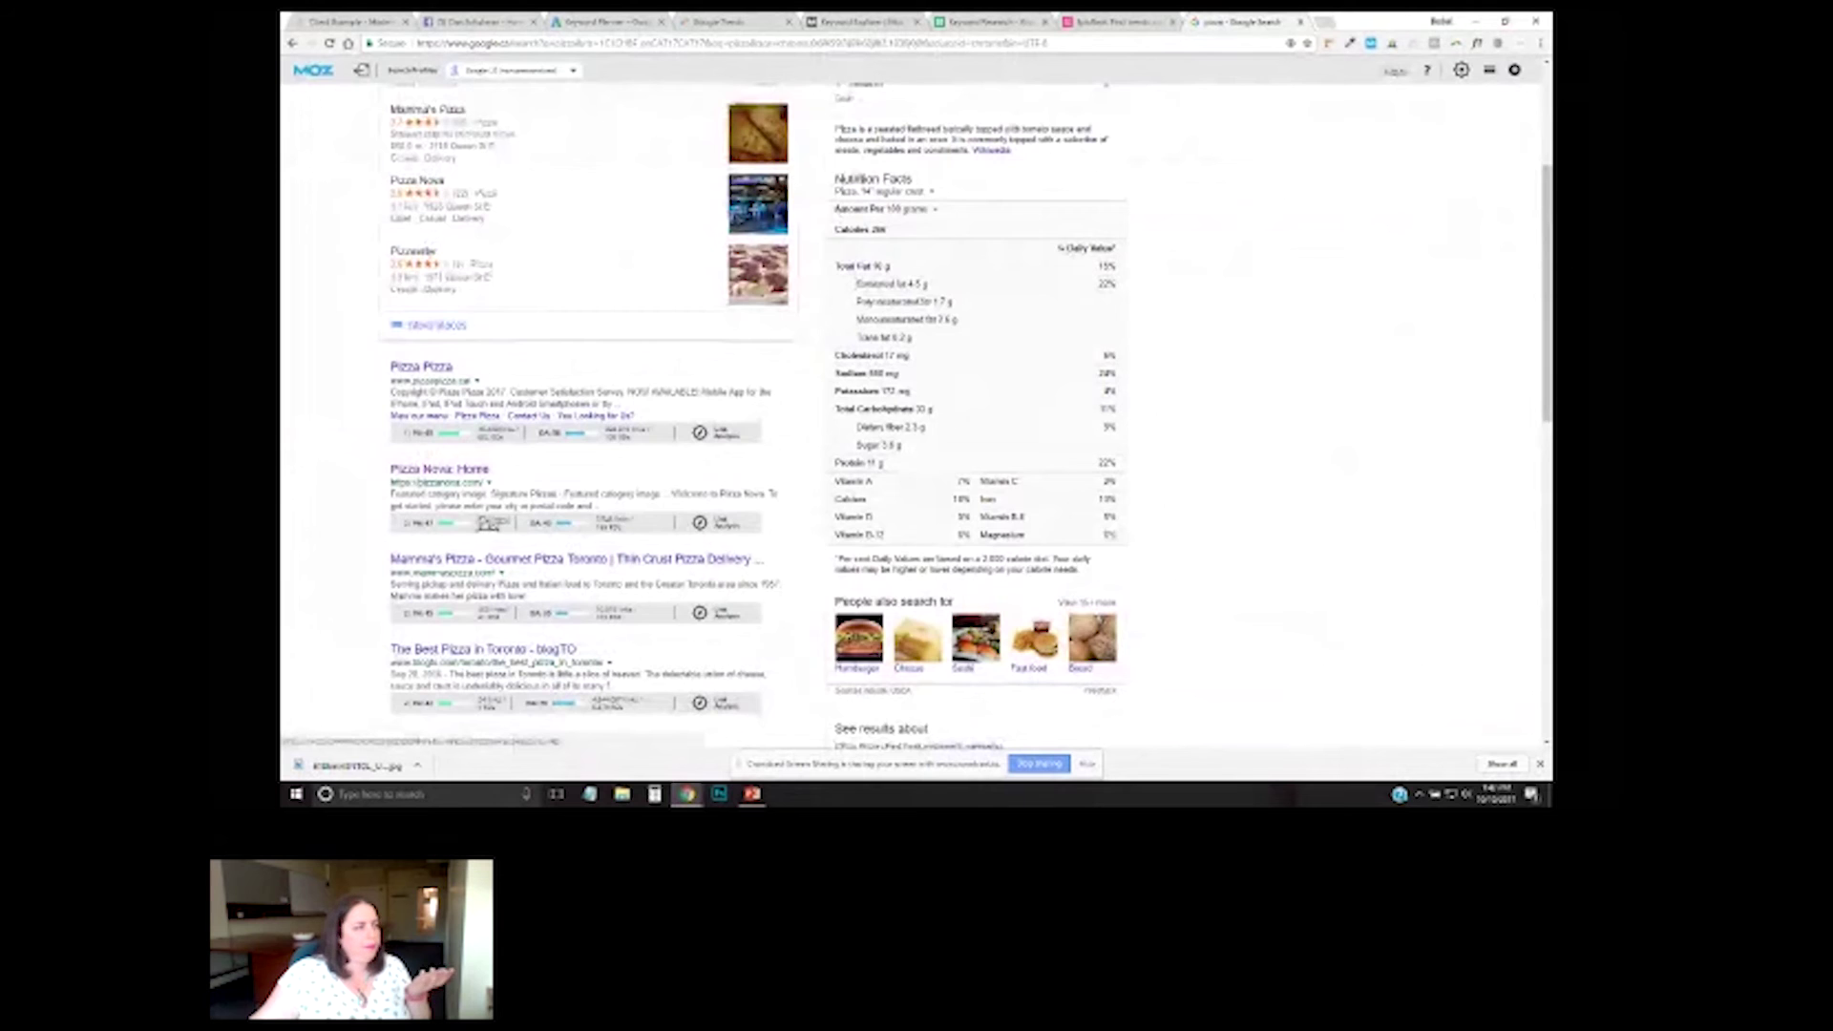
# Replace the pizza query with a Google search for "mom groups".
pyautogui.scroll(-1, 917, 416)
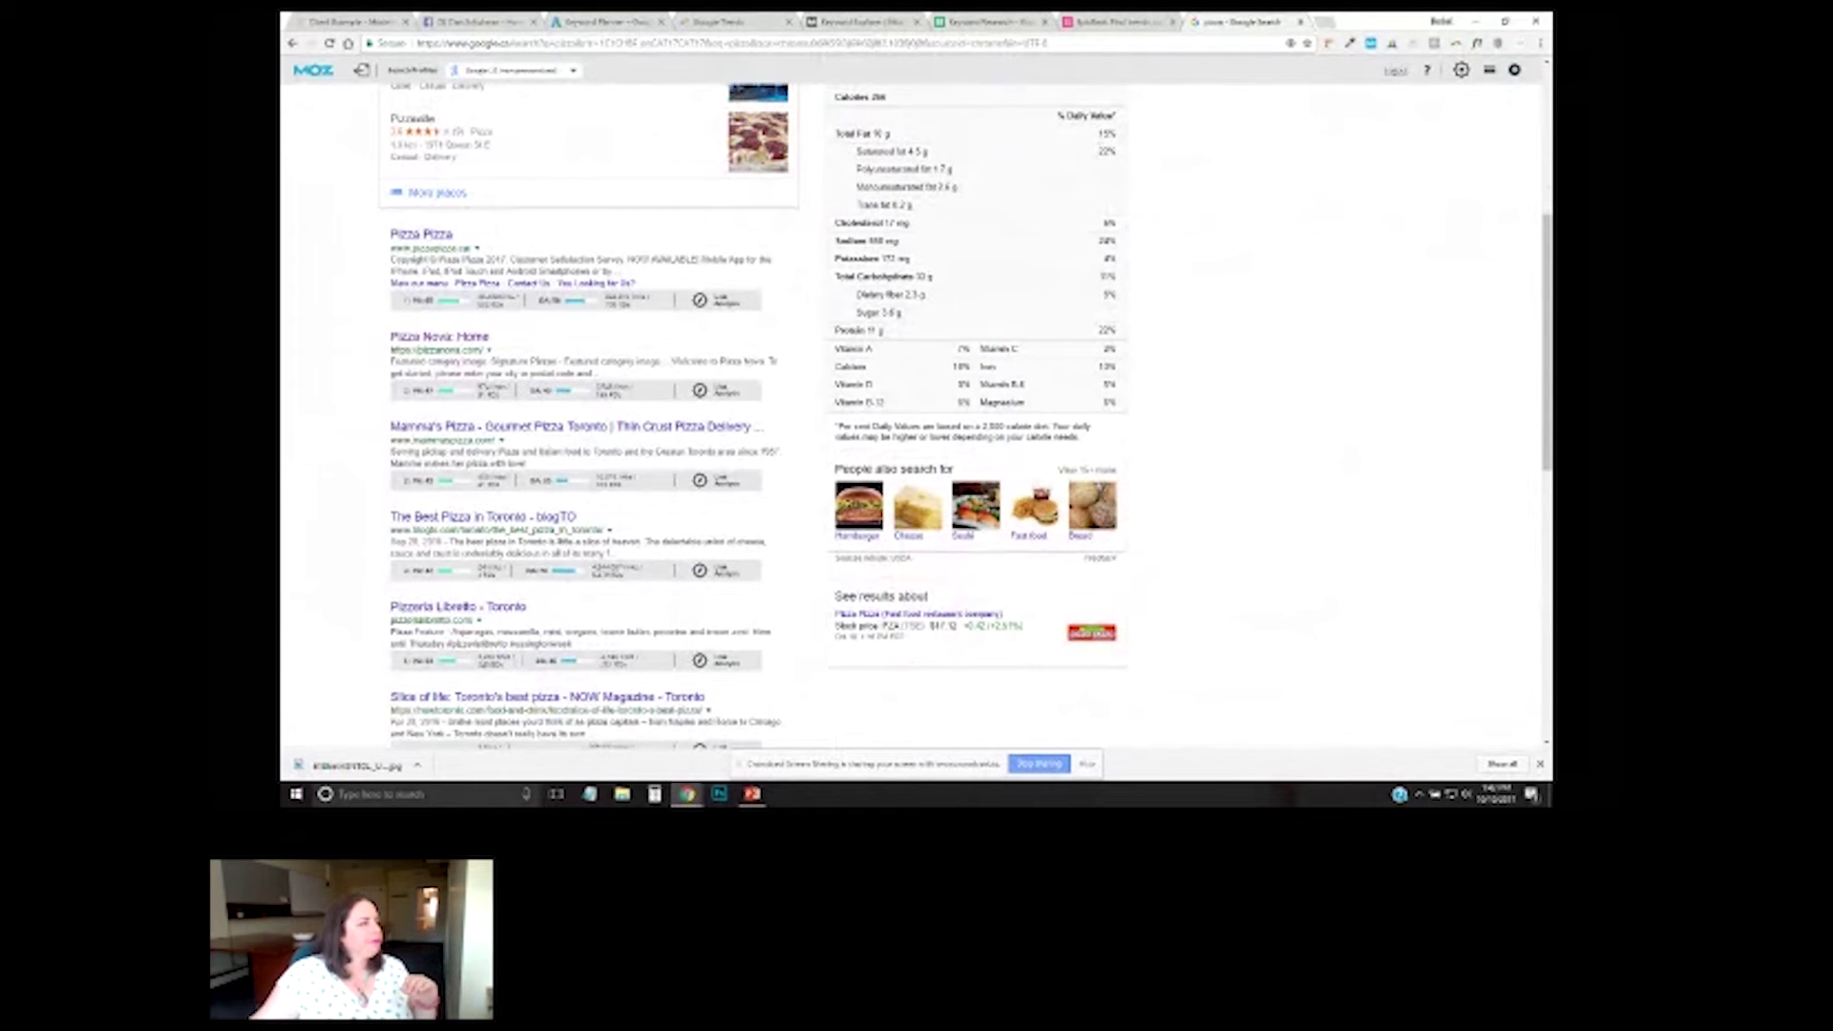
pyautogui.scroll(5, 589, 382)
pyautogui.click(403, 111)
pyautogui.write('ri')
pyautogui.write('m groups')
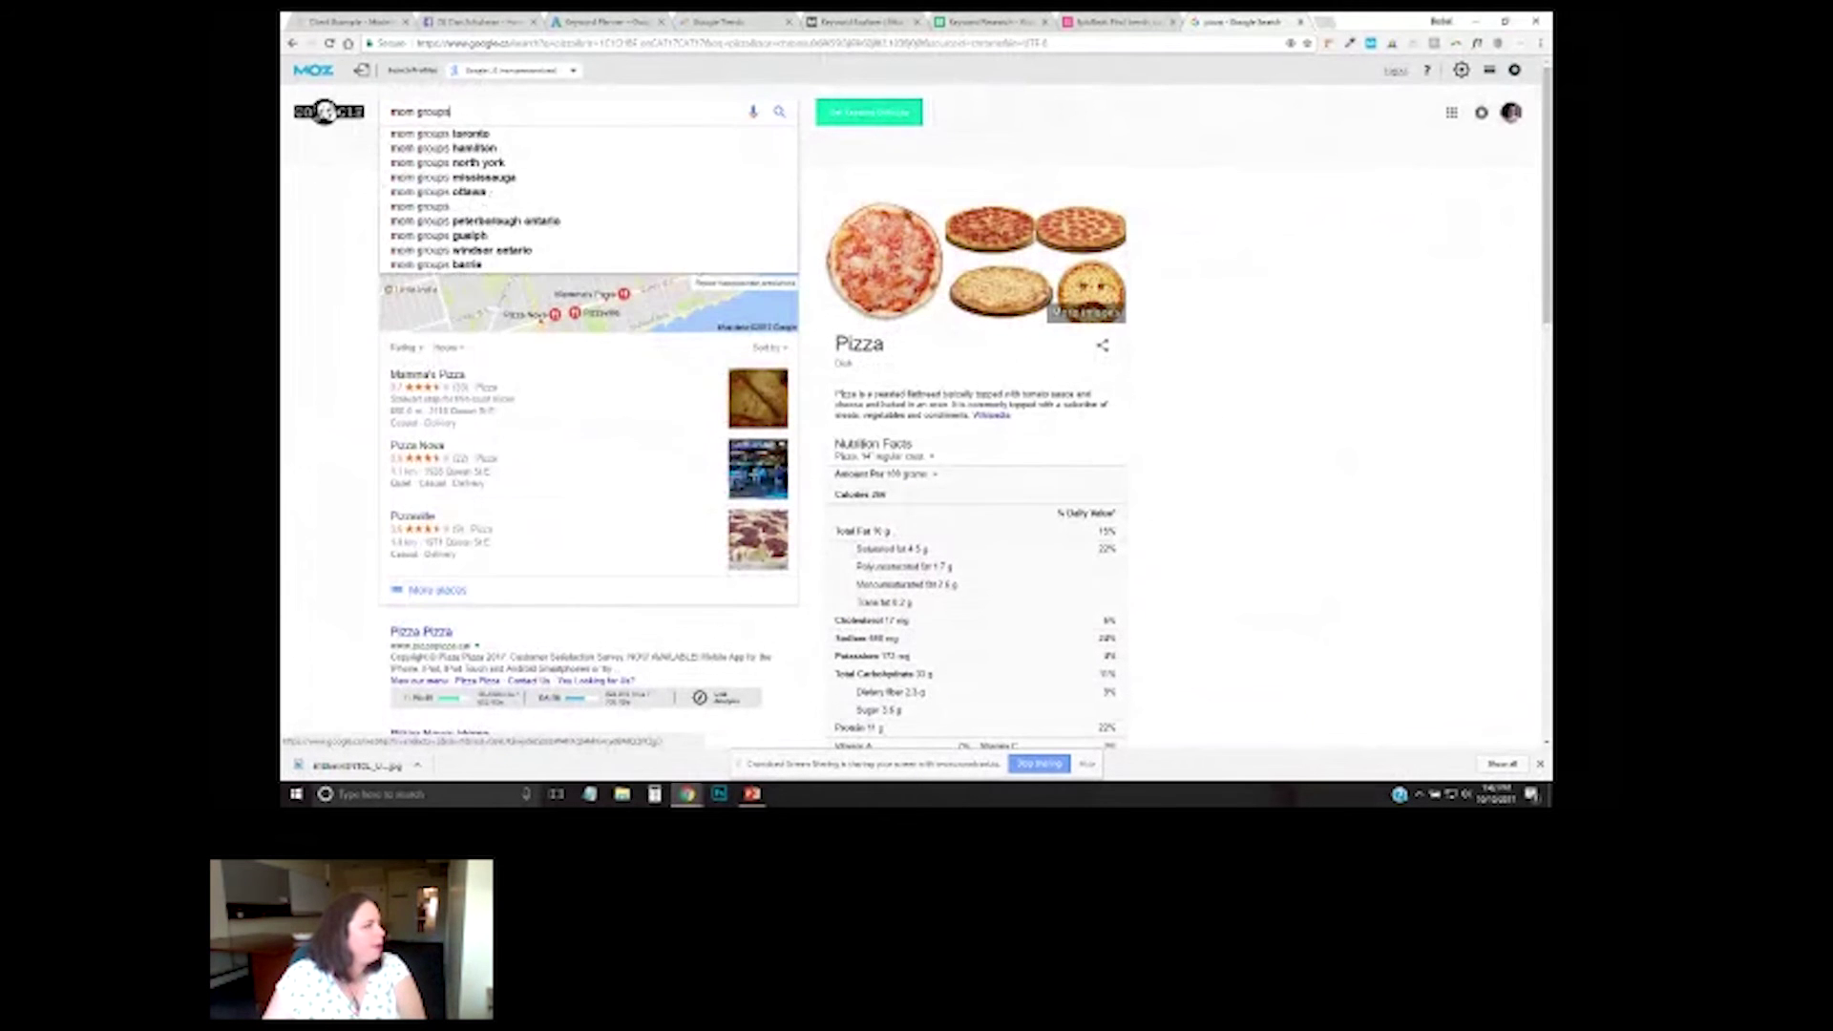
pyautogui.press('Return')
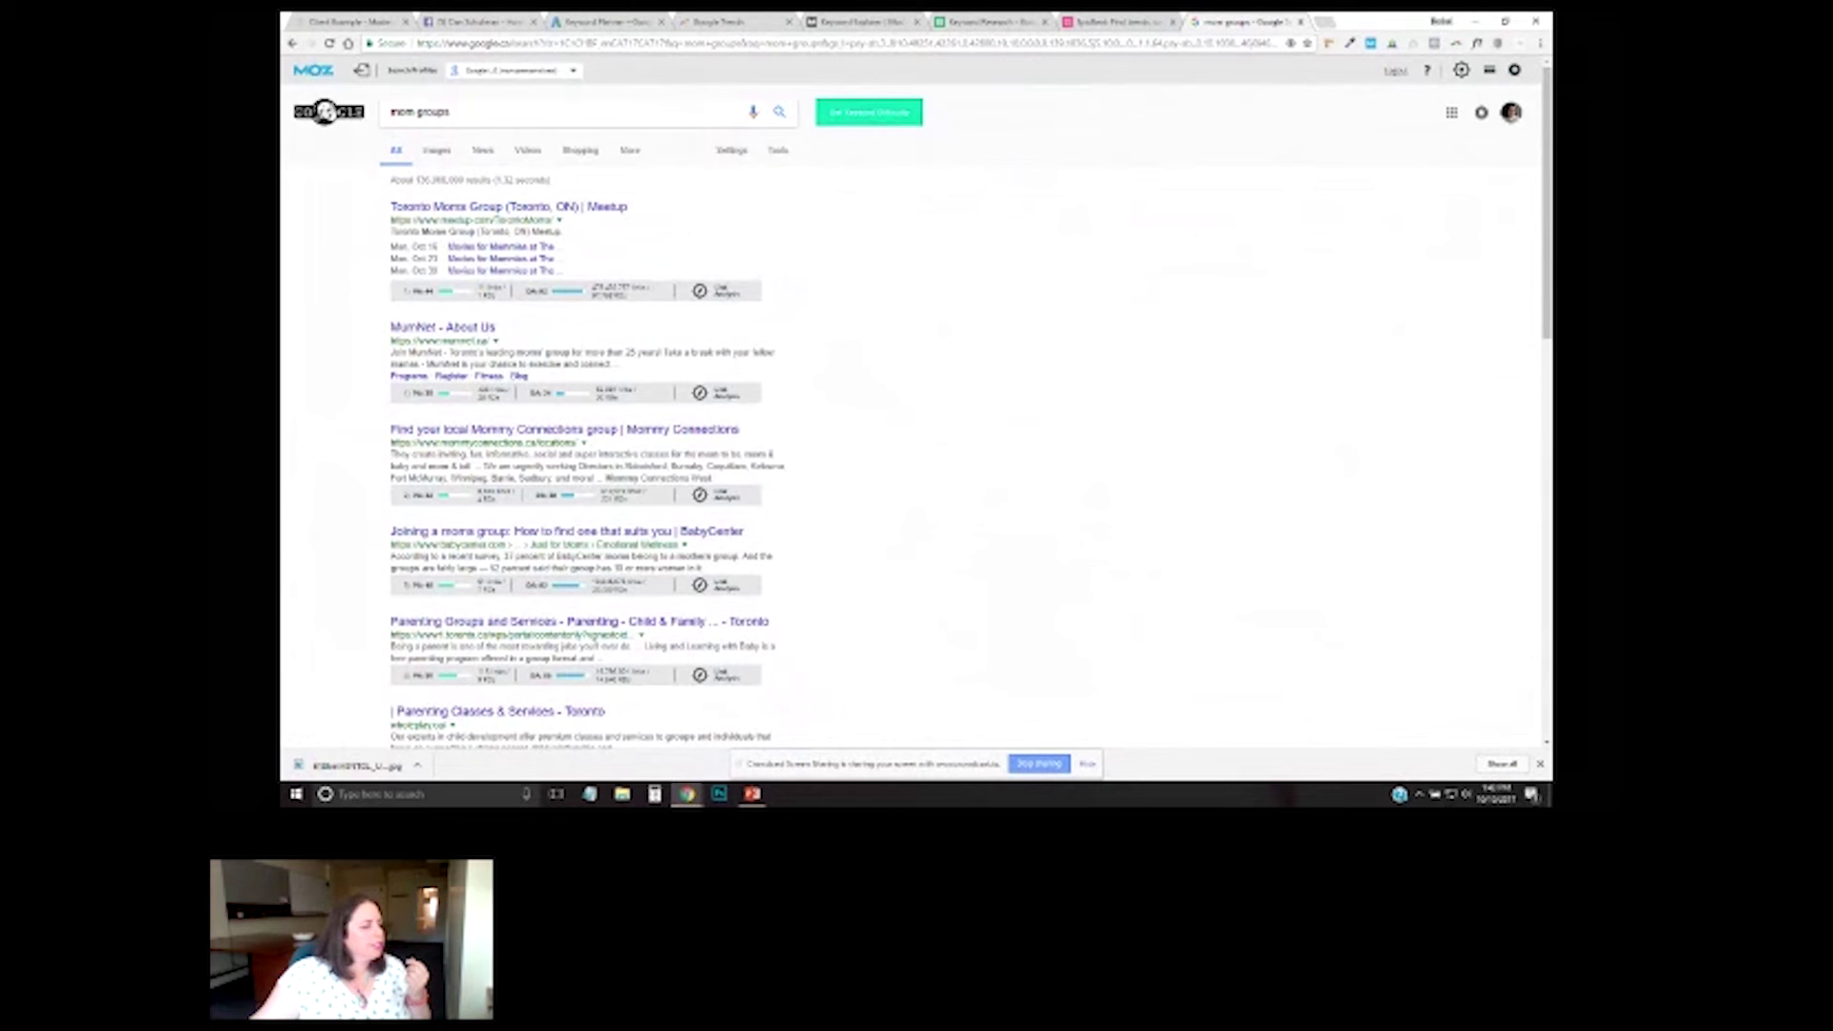
# Examine the Moz page and domain authority metrics and the sites ranking for "mom groups" in the search results.
pyautogui.scroll(-1, 922, 410)
pyautogui.scroll(1, 922, 409)
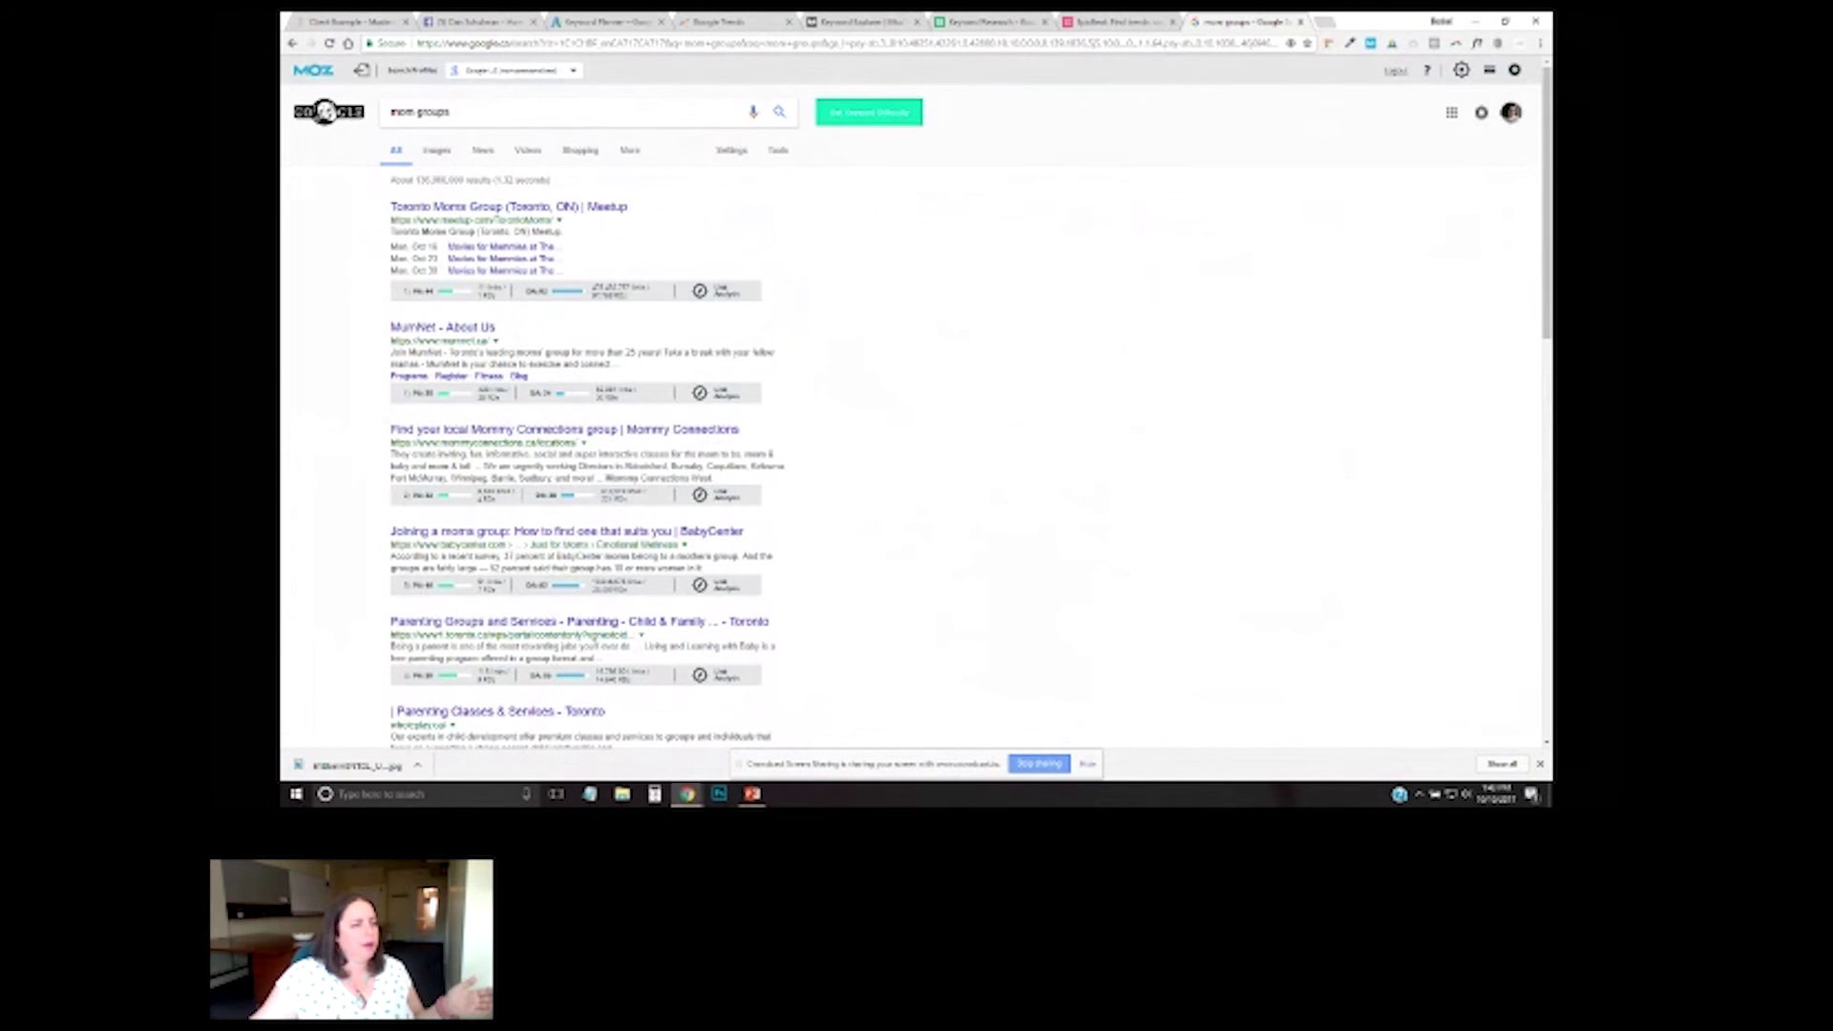
pyautogui.scroll(-4, 916, 420)
pyautogui.scroll(2, 917, 420)
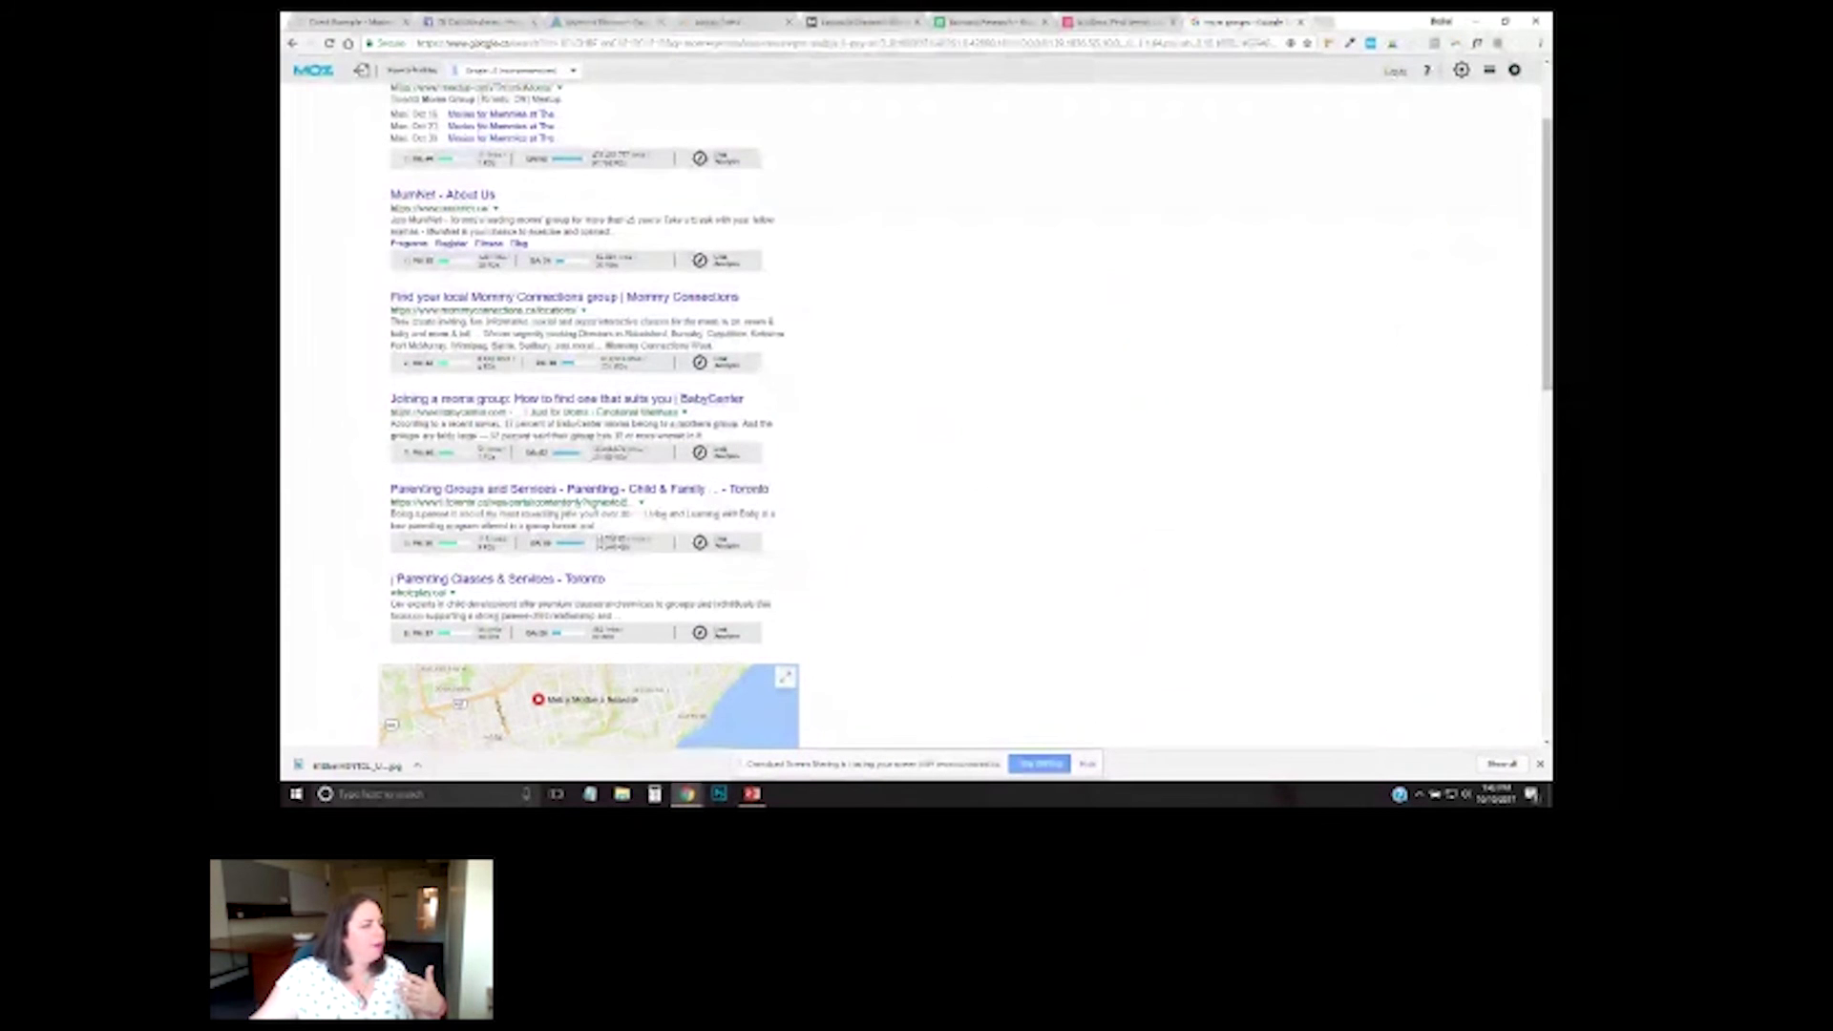
pyautogui.scroll(-2, 590, 420)
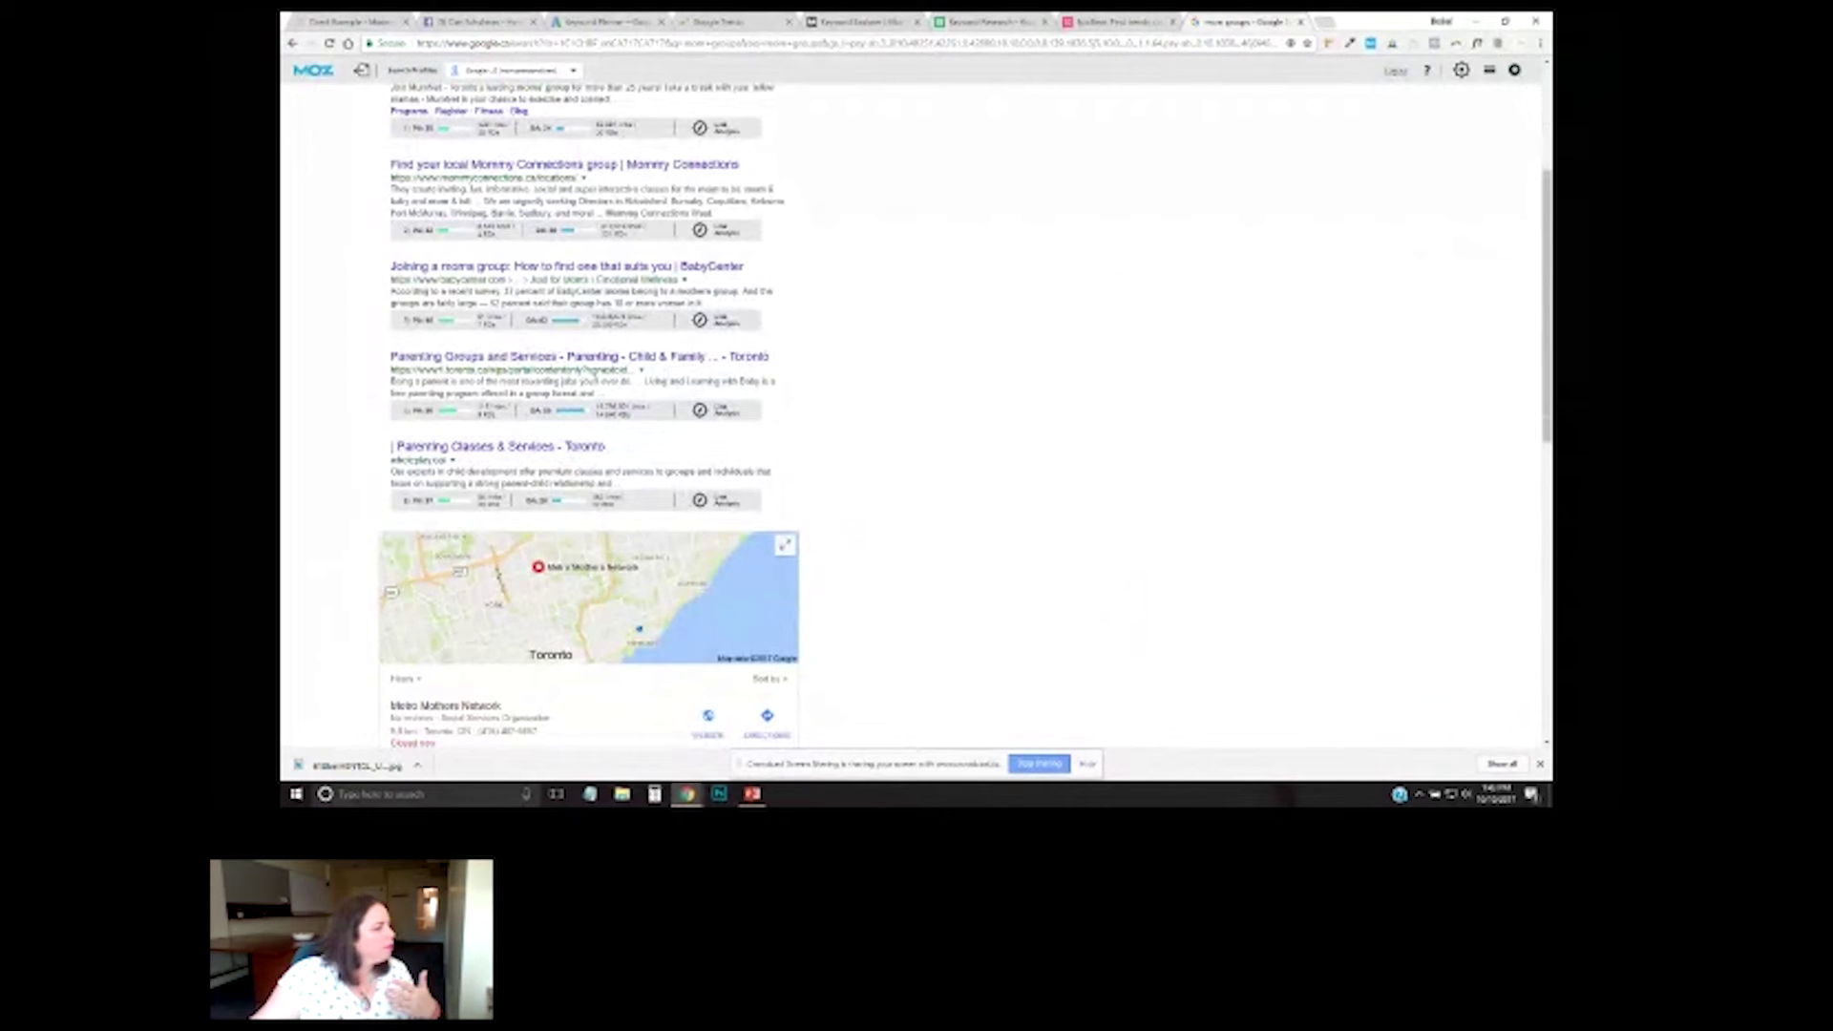
pyautogui.scroll(-3, 587, 430)
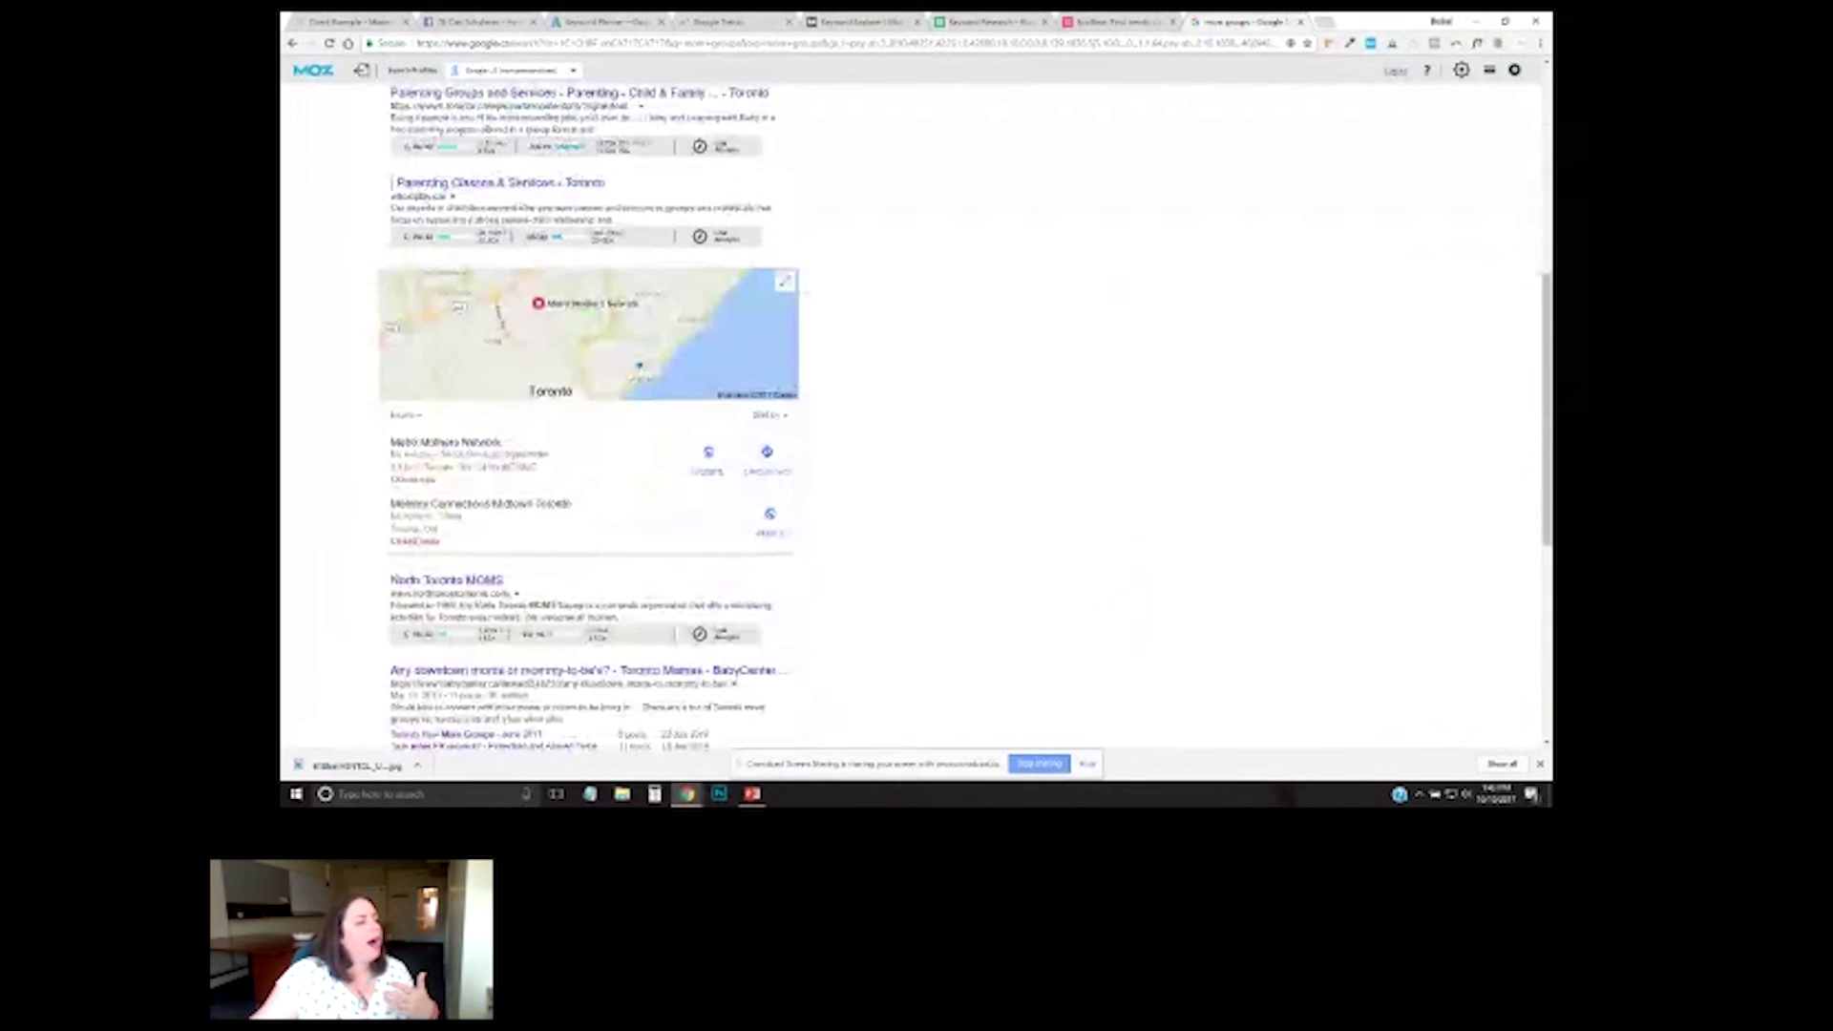
pyautogui.scroll(6, 587, 430)
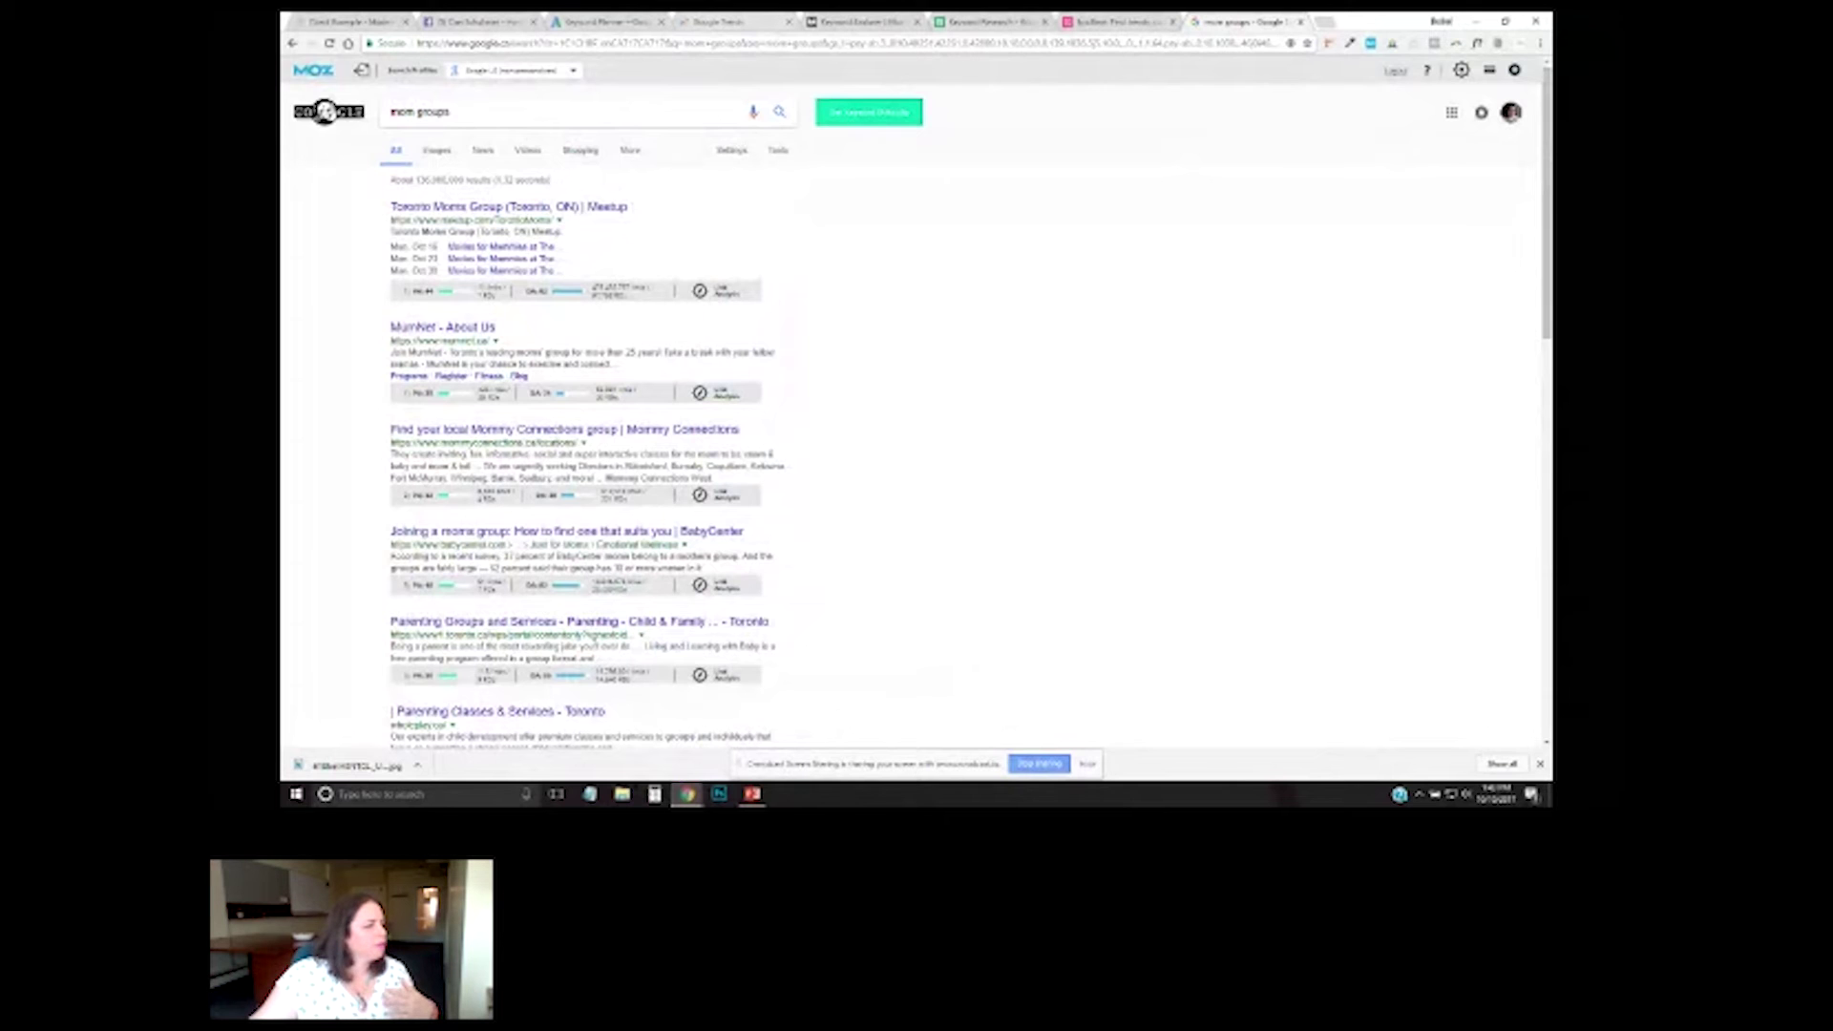
# Switch to the PowerPoint presentation and open the Moz Keyword Explorer link on the Competition & Opportunity slide.
pyautogui.hotkey('alt', 'Tab')
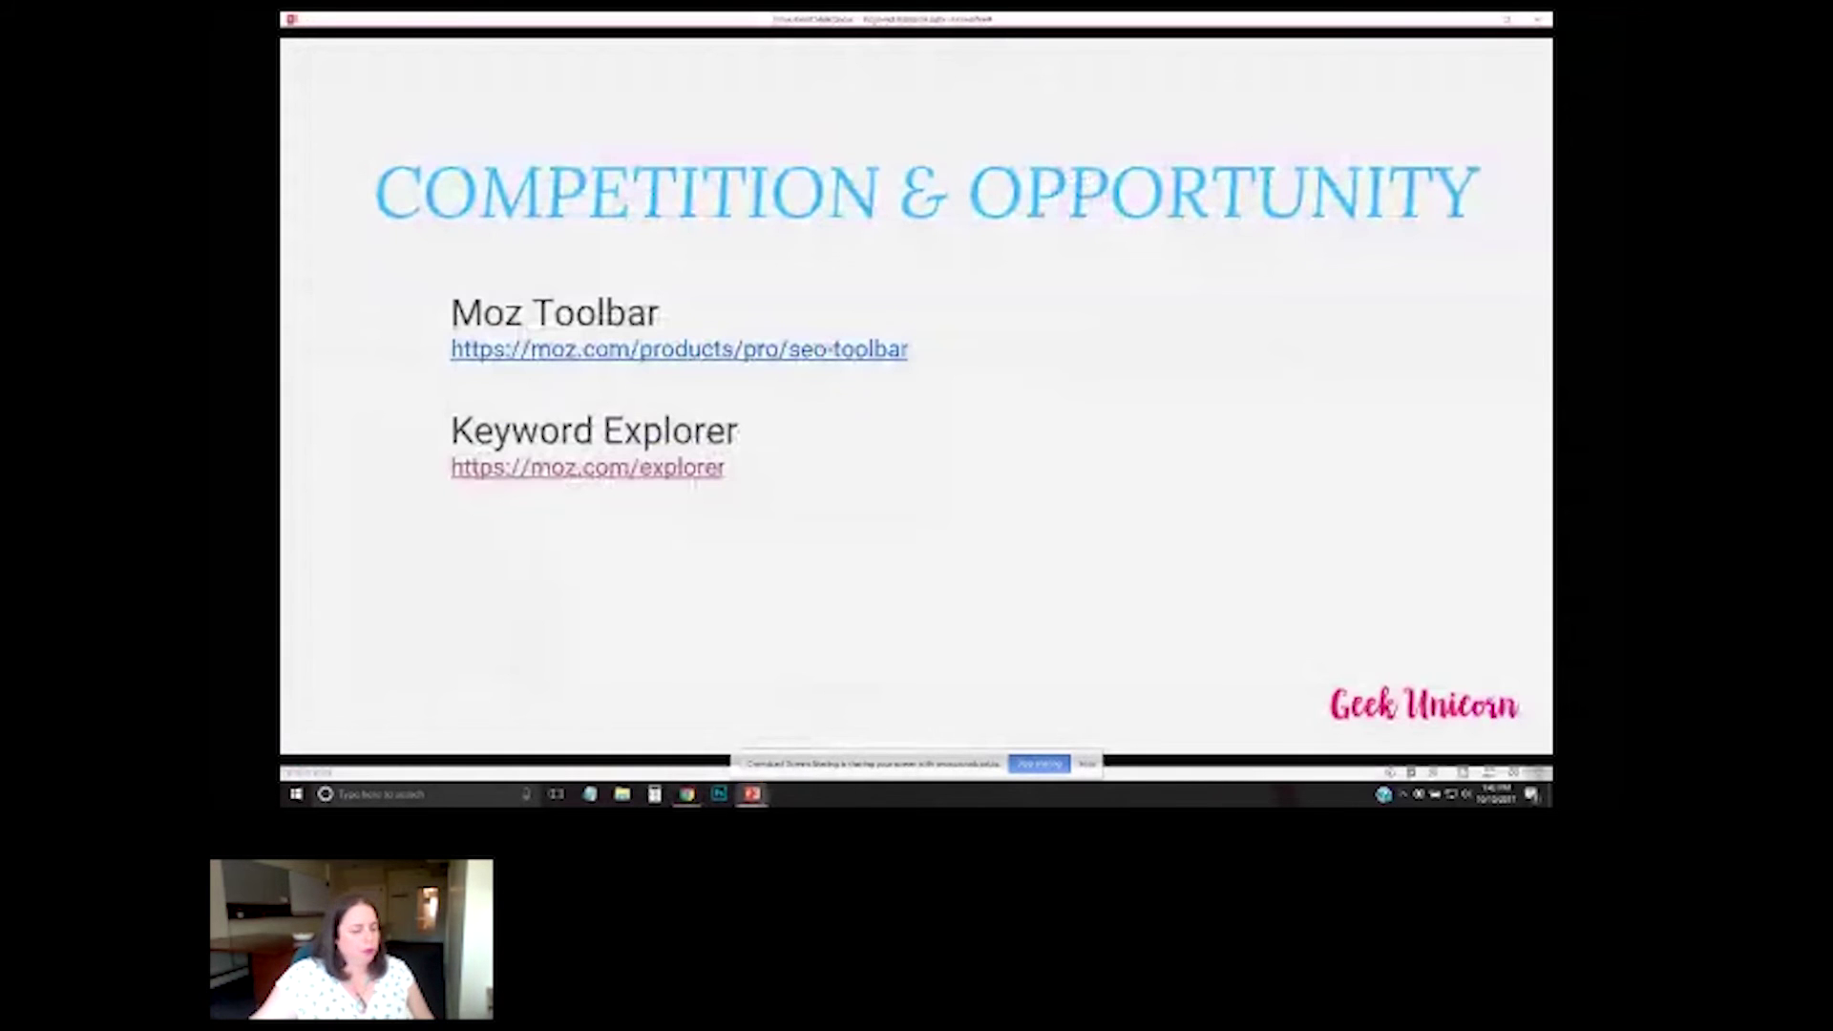
pyautogui.click(587, 467)
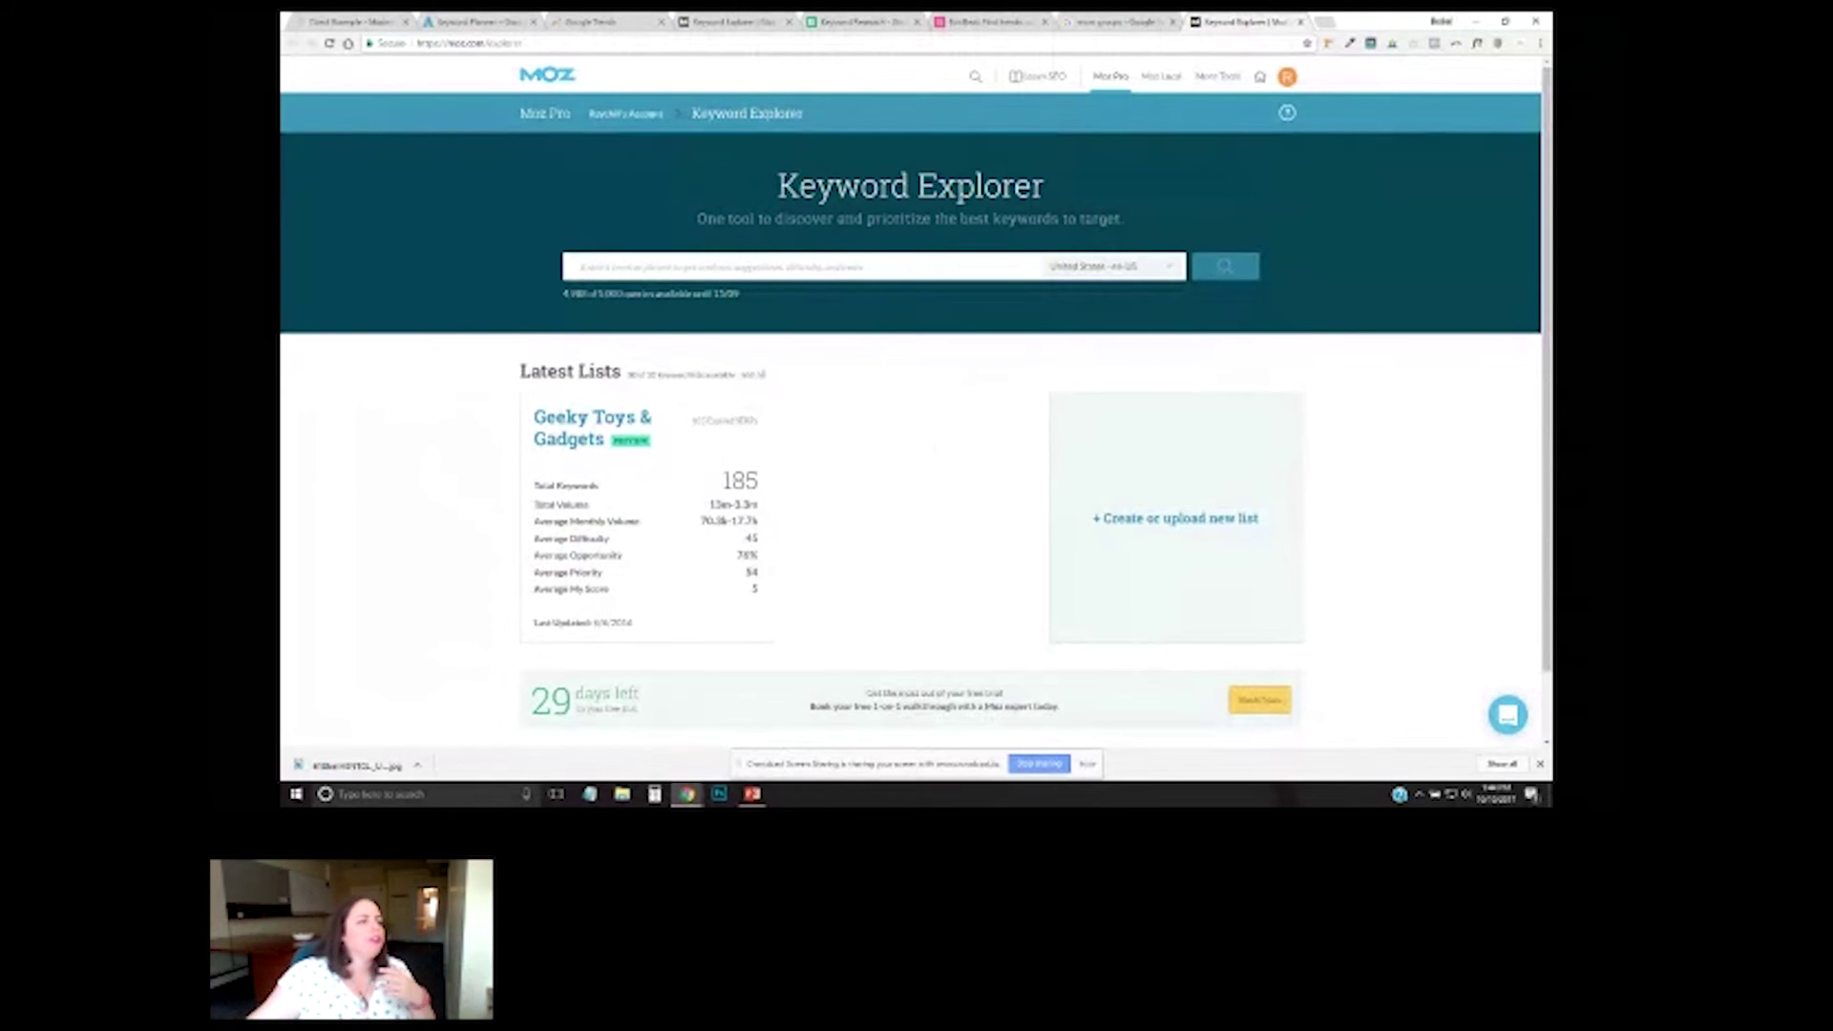
# Set the Keyword Explorer location to Canada (English) - en-CA and look up "mom groups".
pyautogui.click(1107, 266)
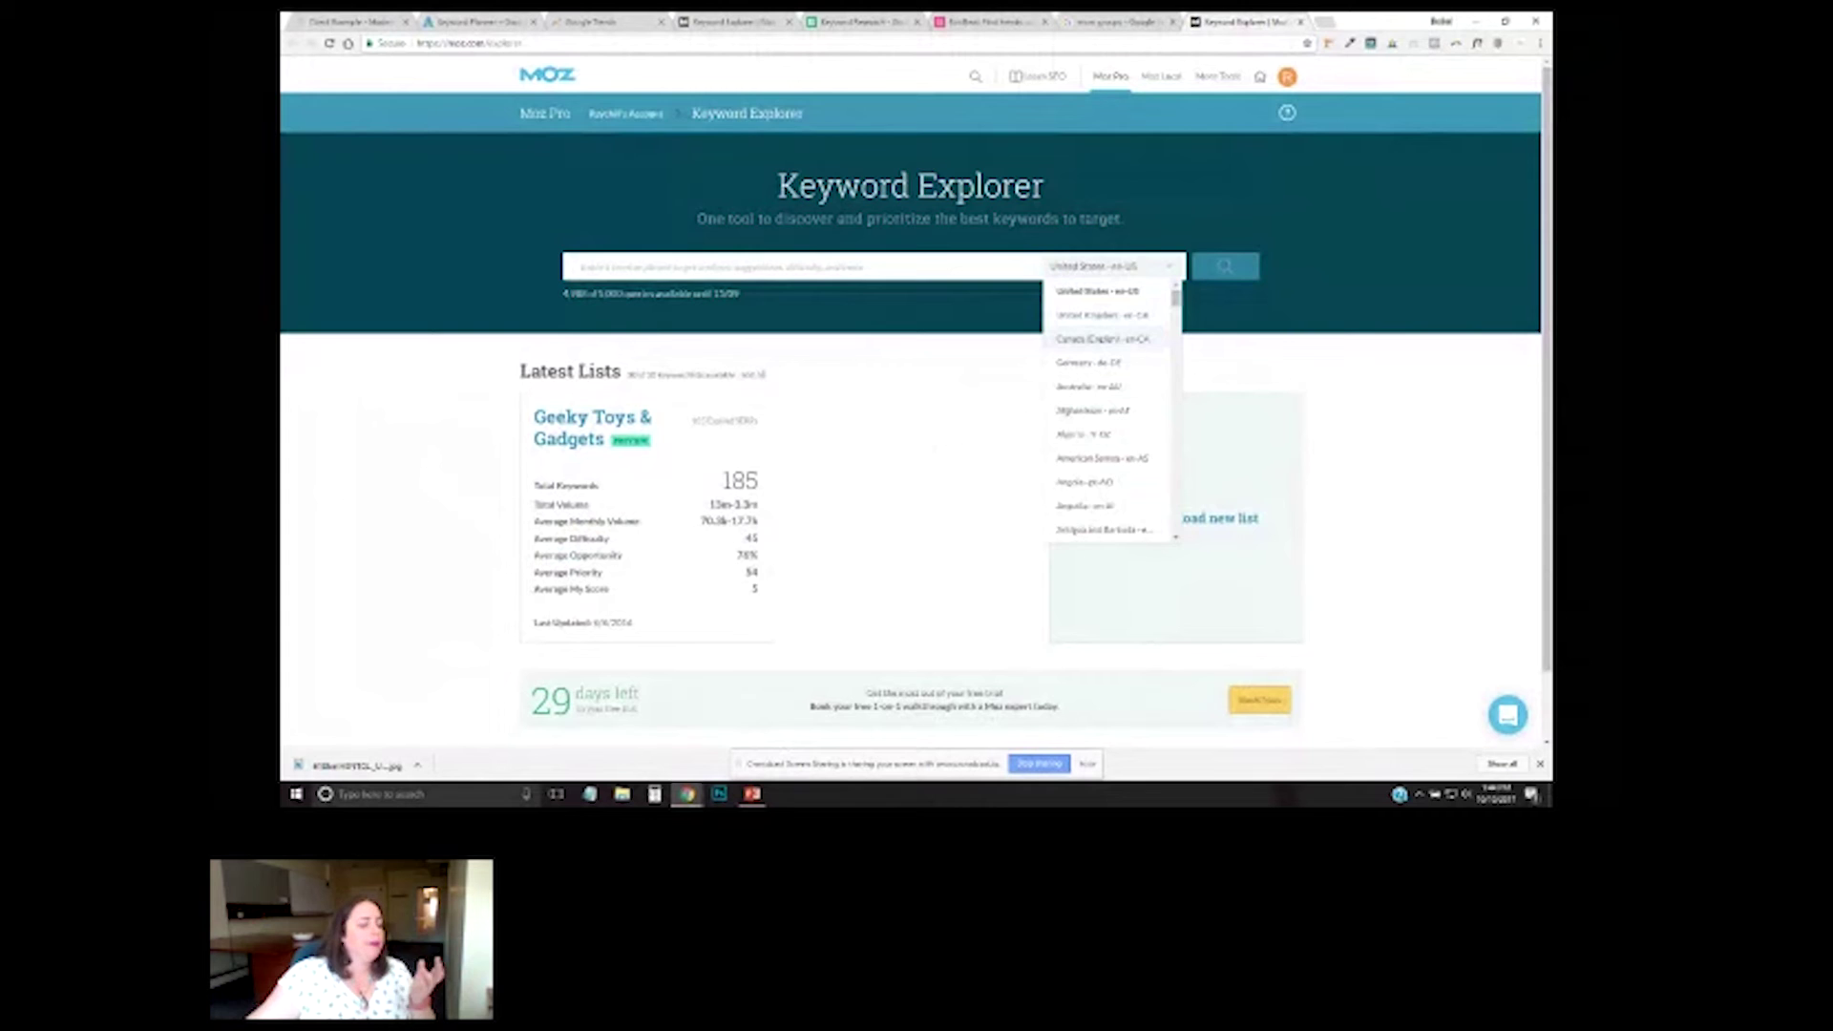
pyautogui.click(1102, 338)
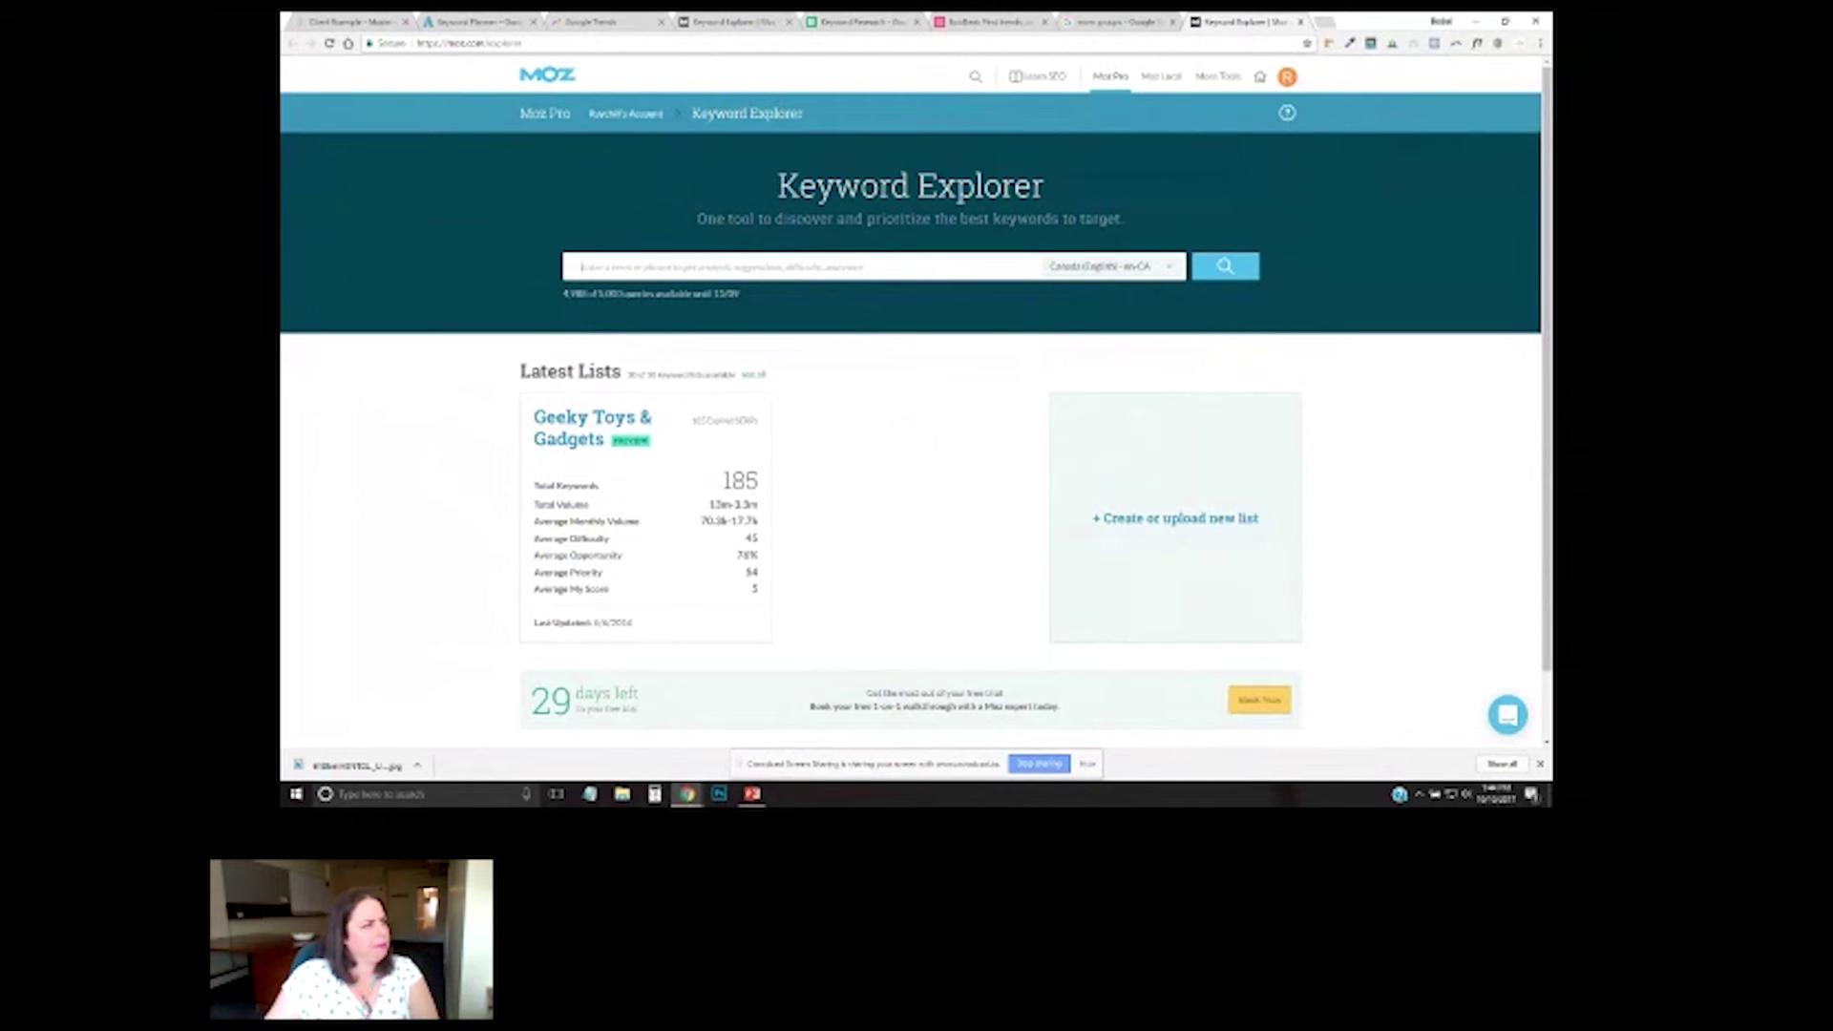
pyautogui.write('mom groups')
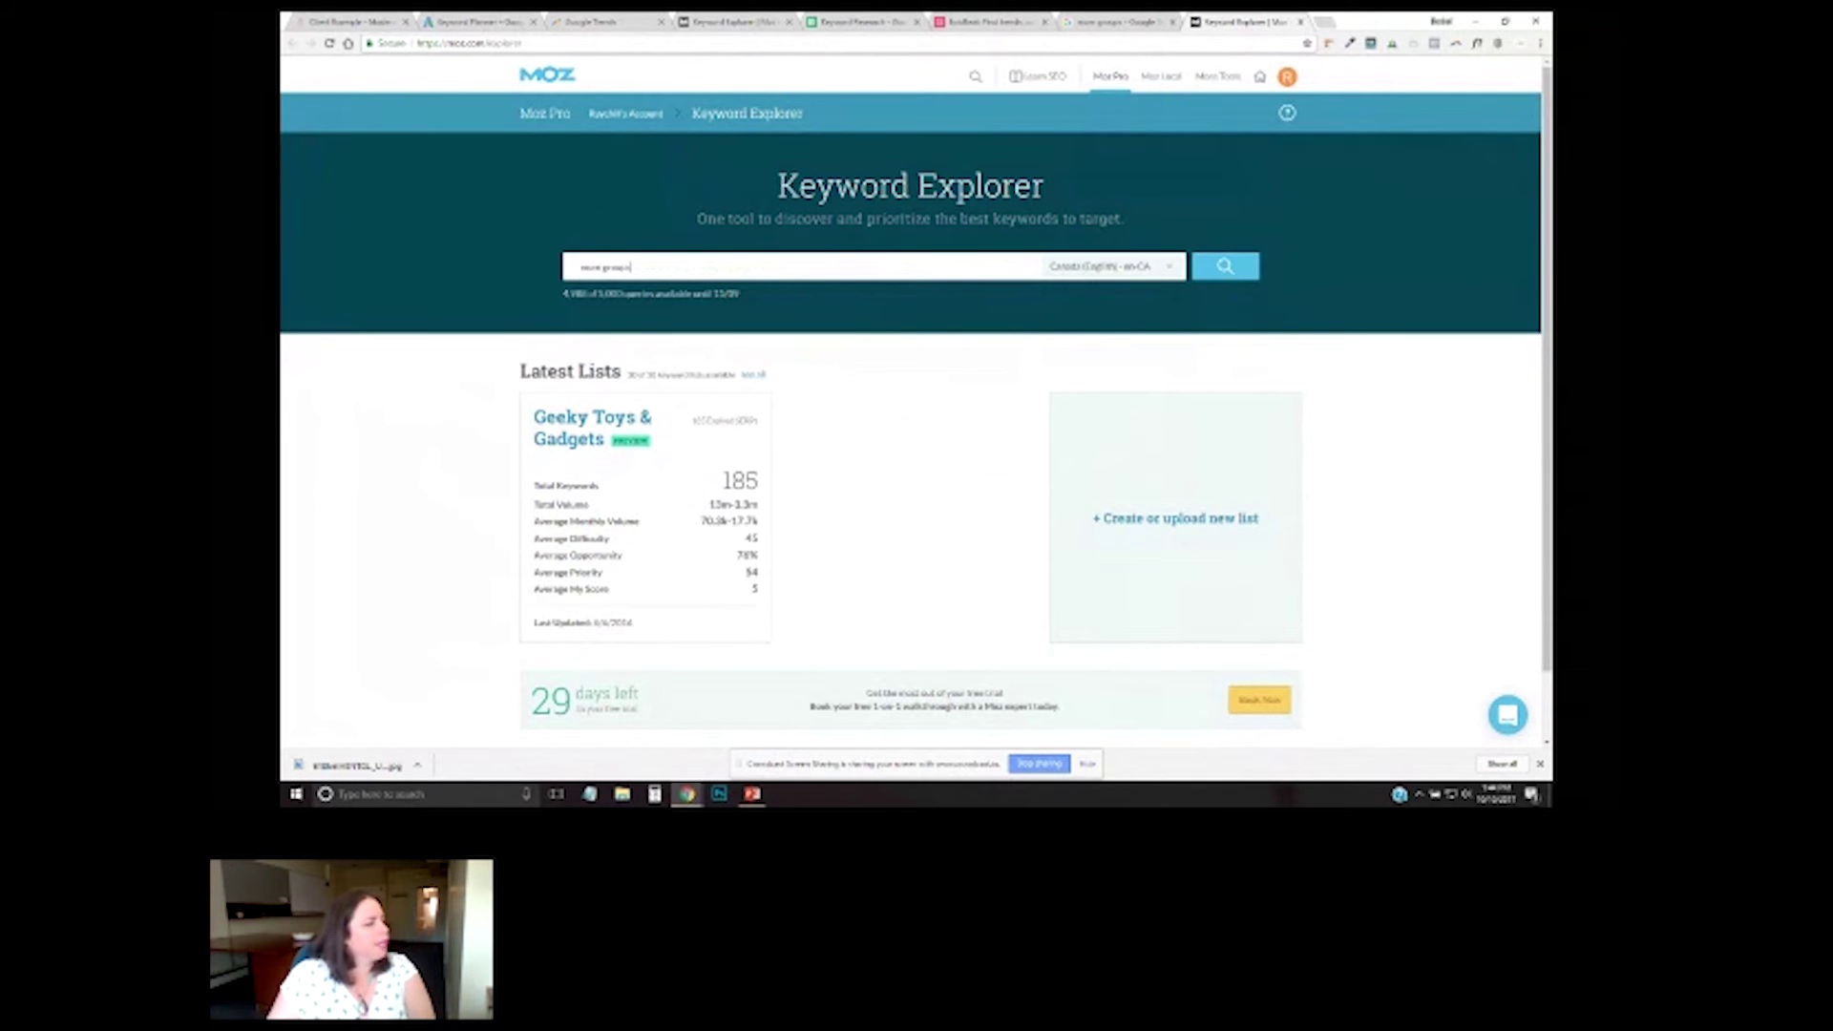
pyautogui.press('Return')
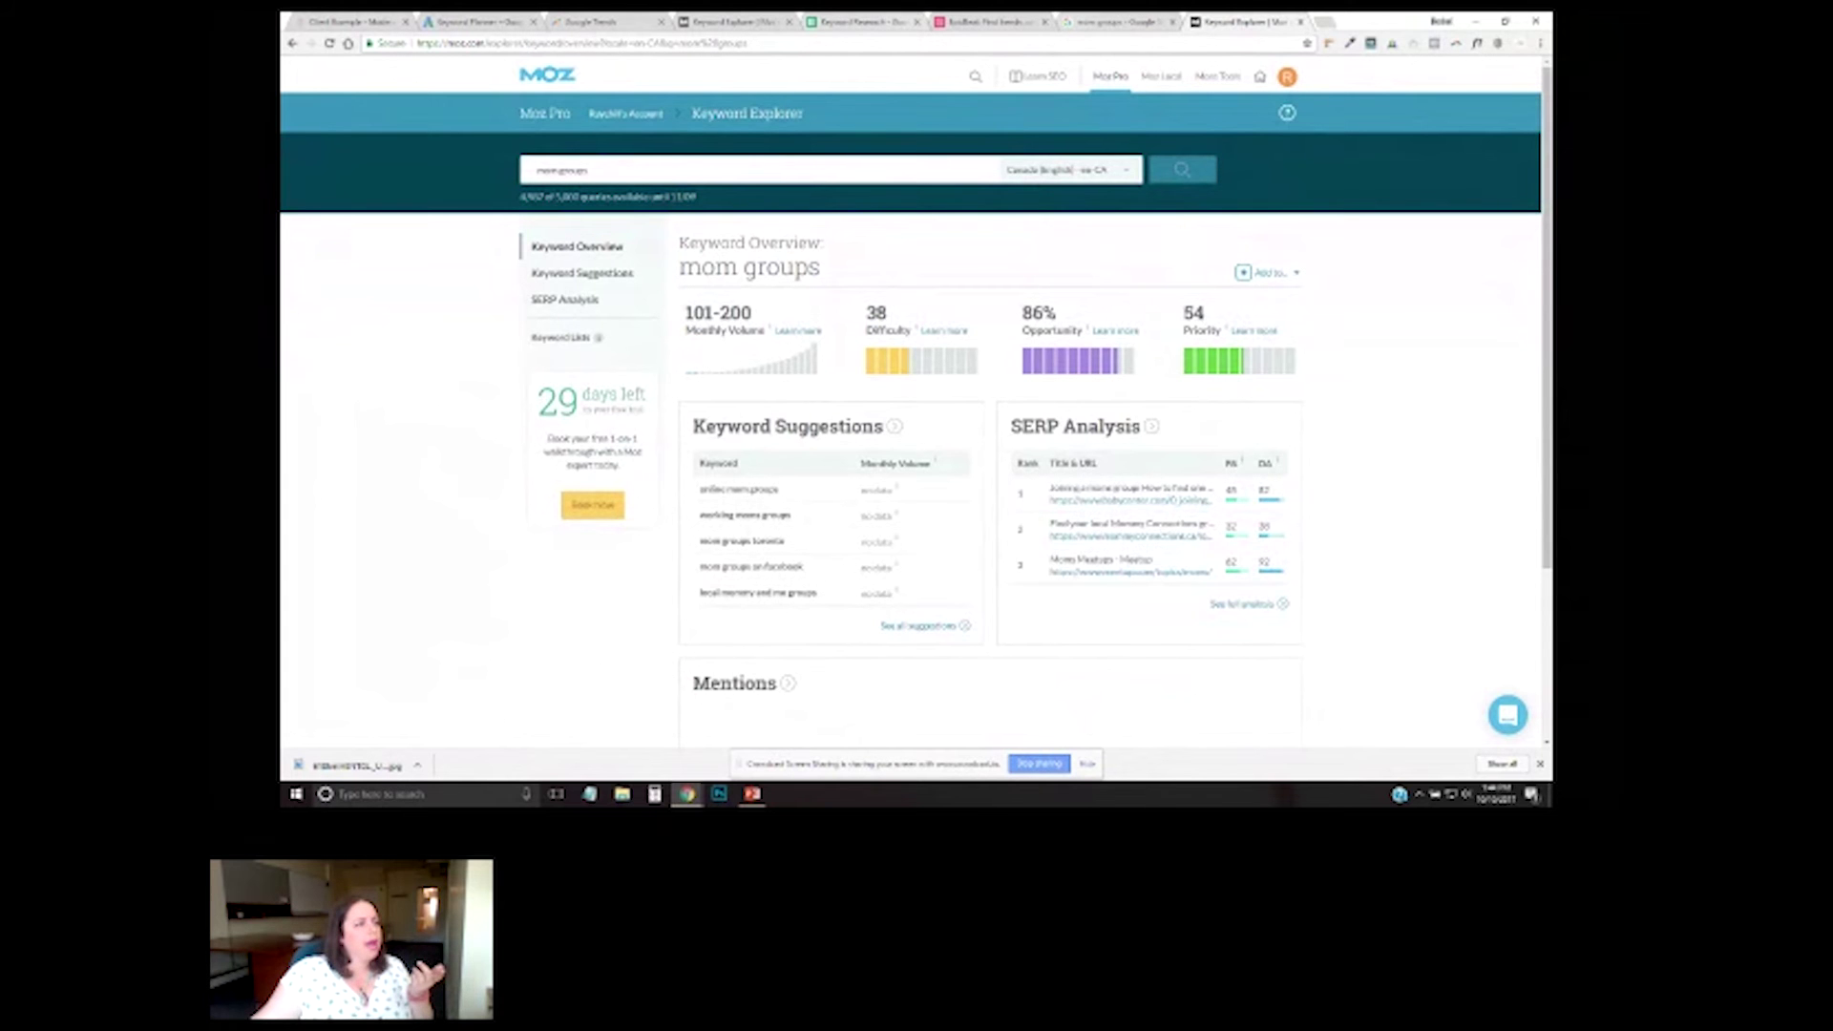
# Compare the Keyword Planner volume with Moz's monthly volume, and examine the difficulty, opportunity and priority scores for "mom groups".
pyautogui.hotkey('ctrl', '2')
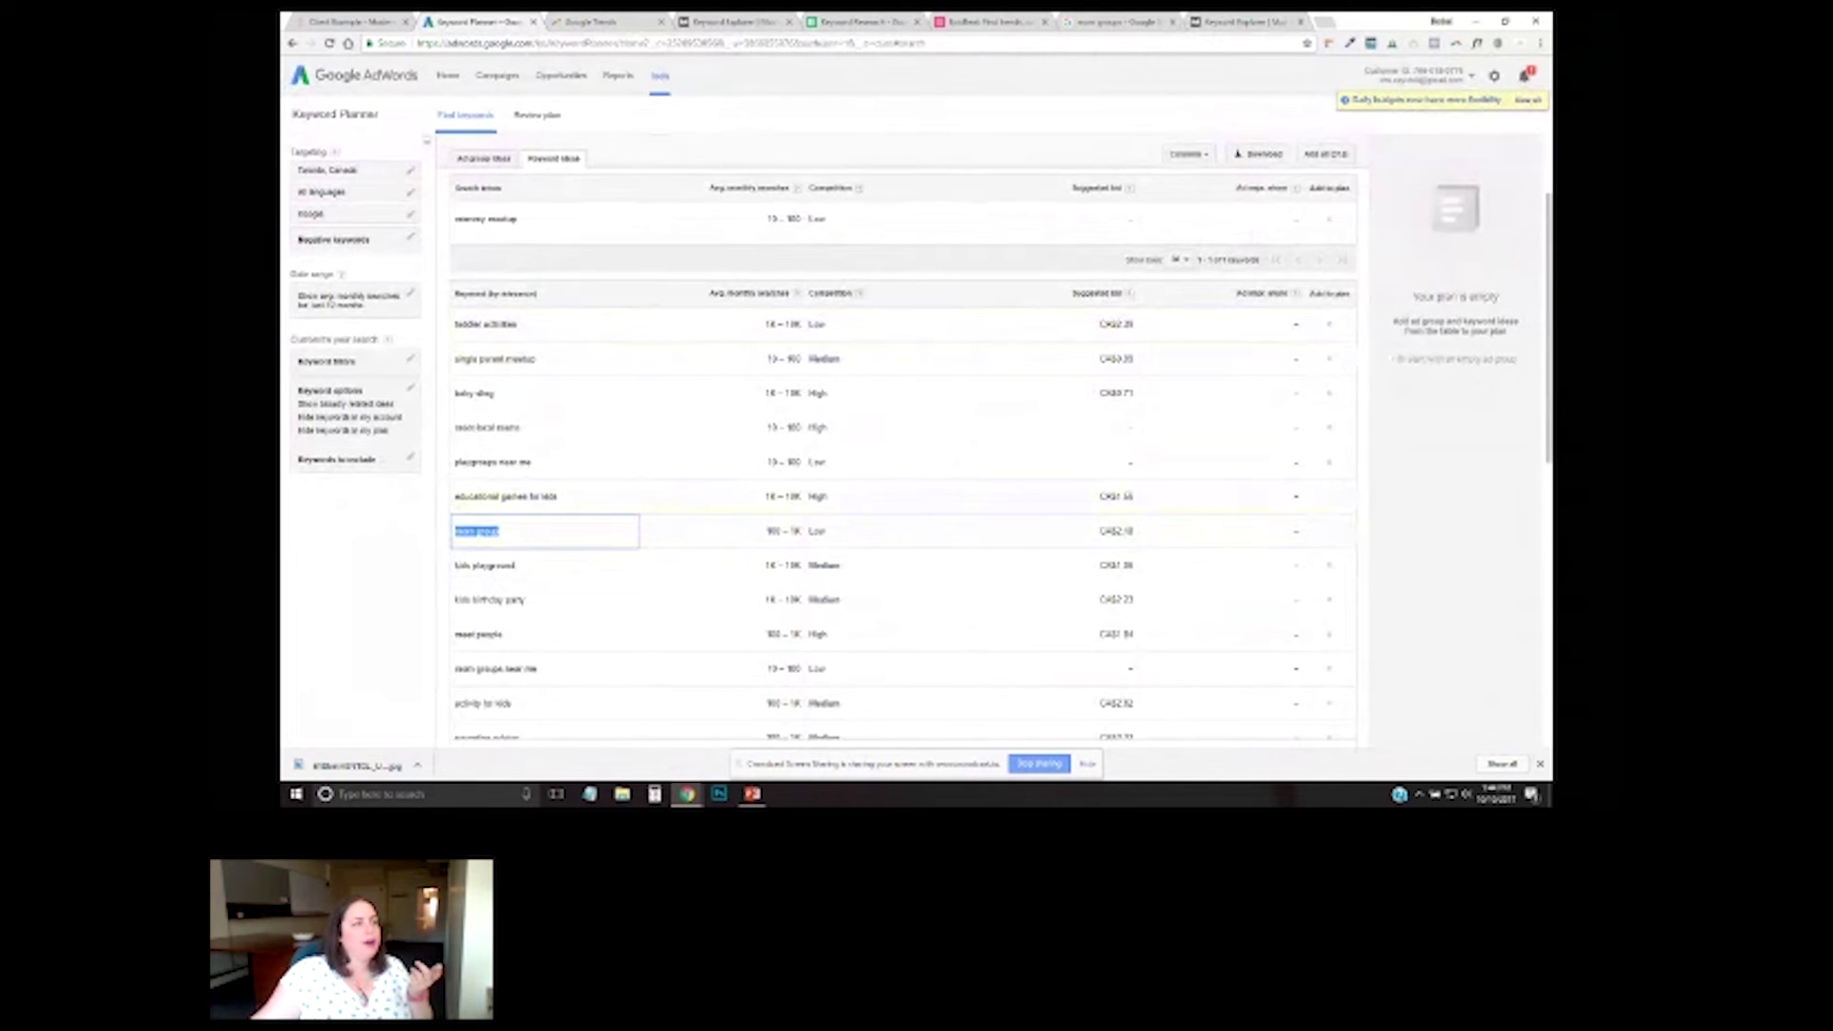
pyautogui.hotkey('ctrl', '8')
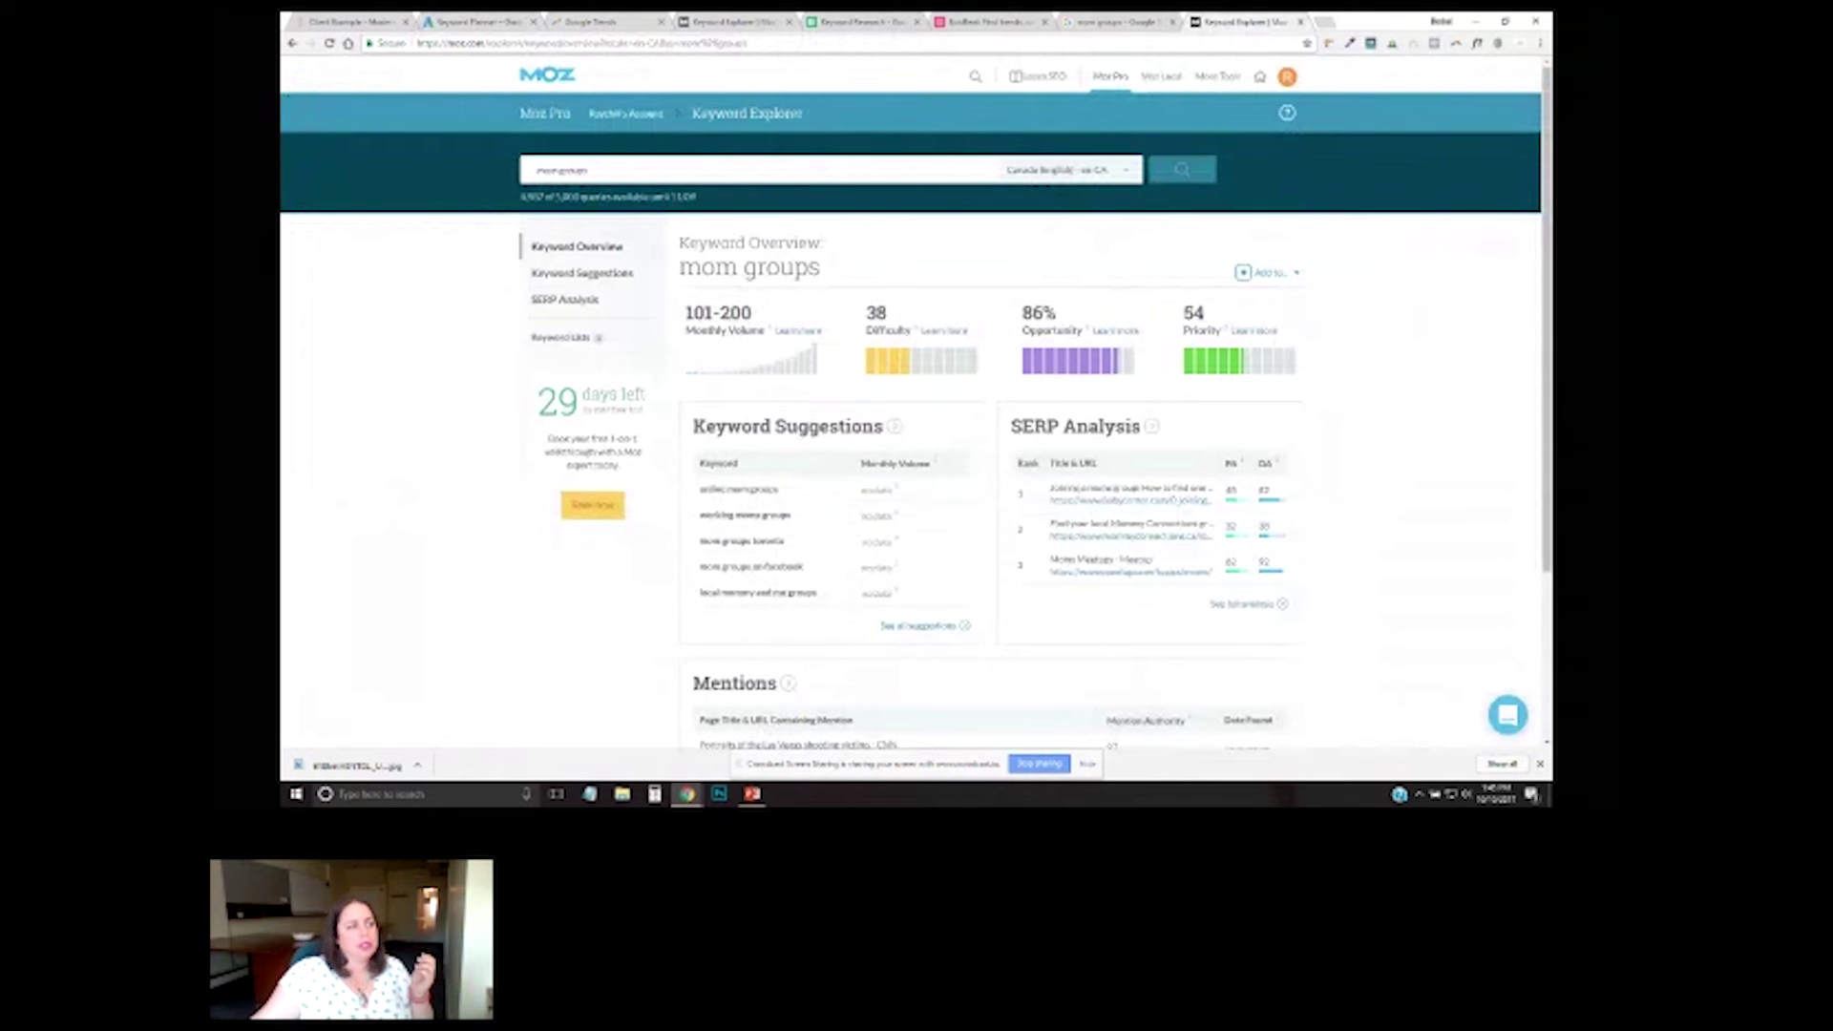
pyautogui.moveTo(864, 317)
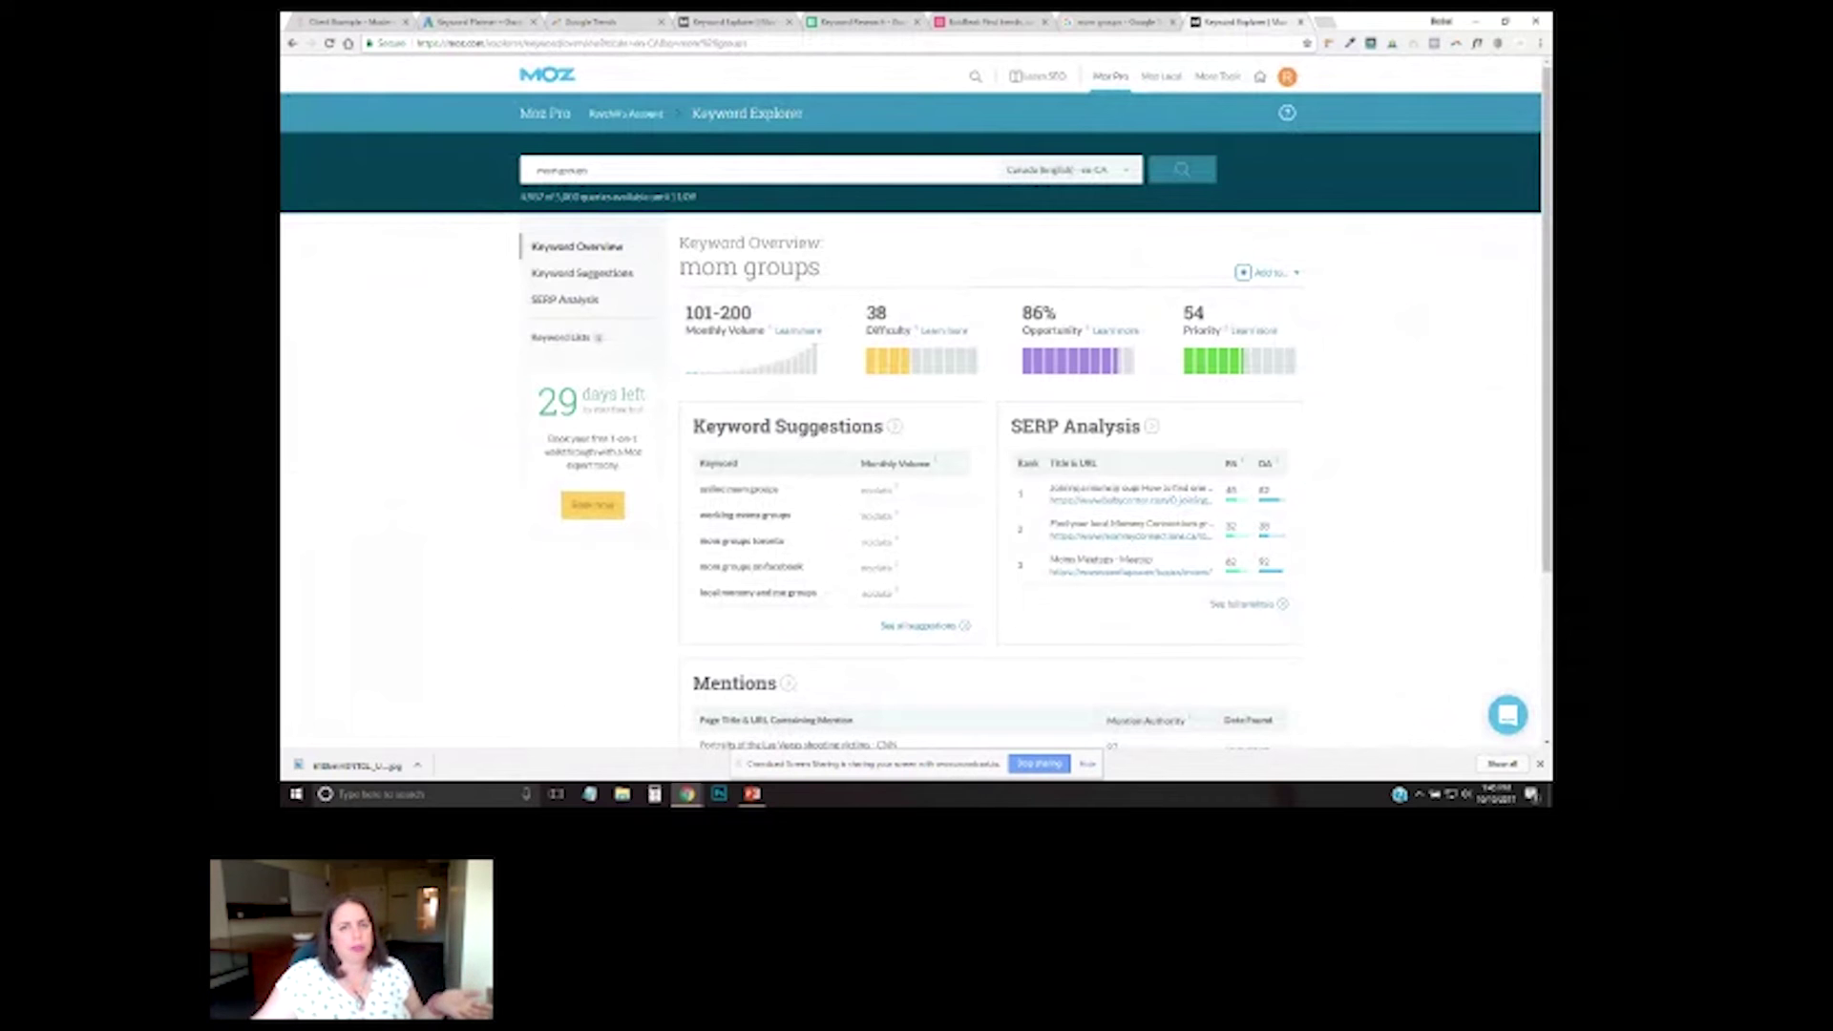
pyautogui.moveTo(1222, 328)
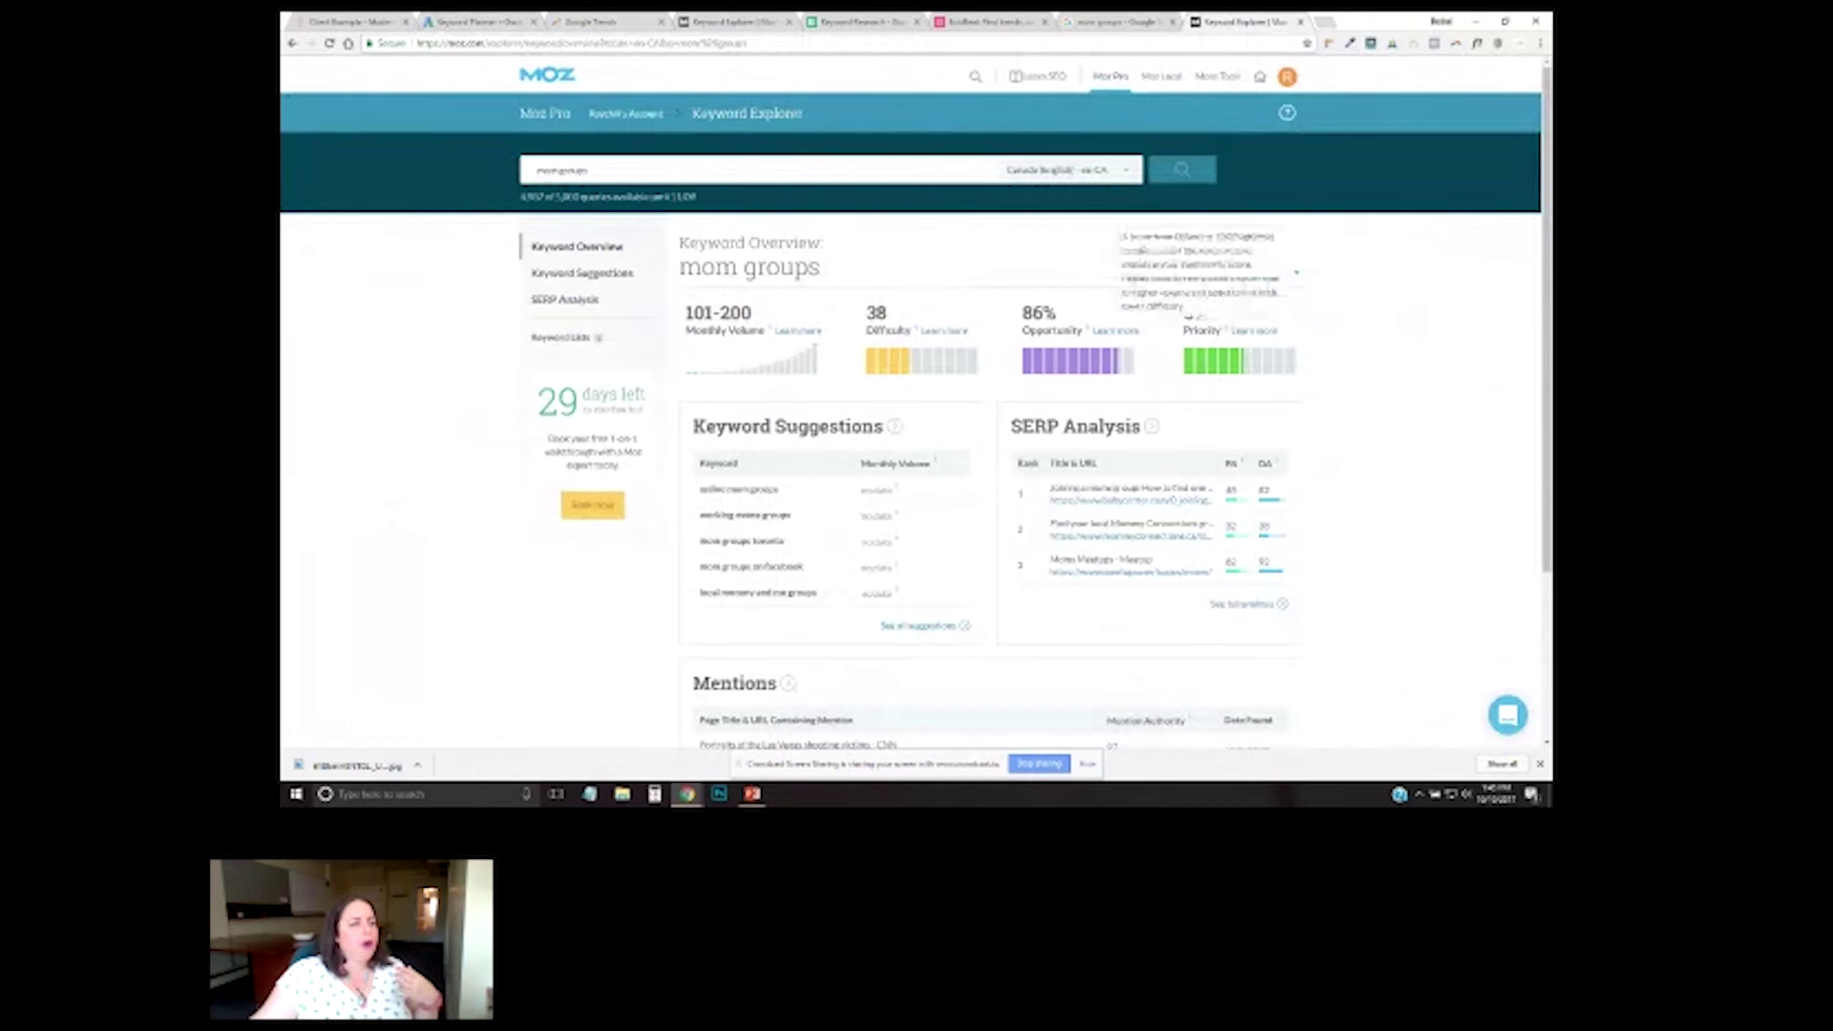
pyautogui.moveTo(1086, 327)
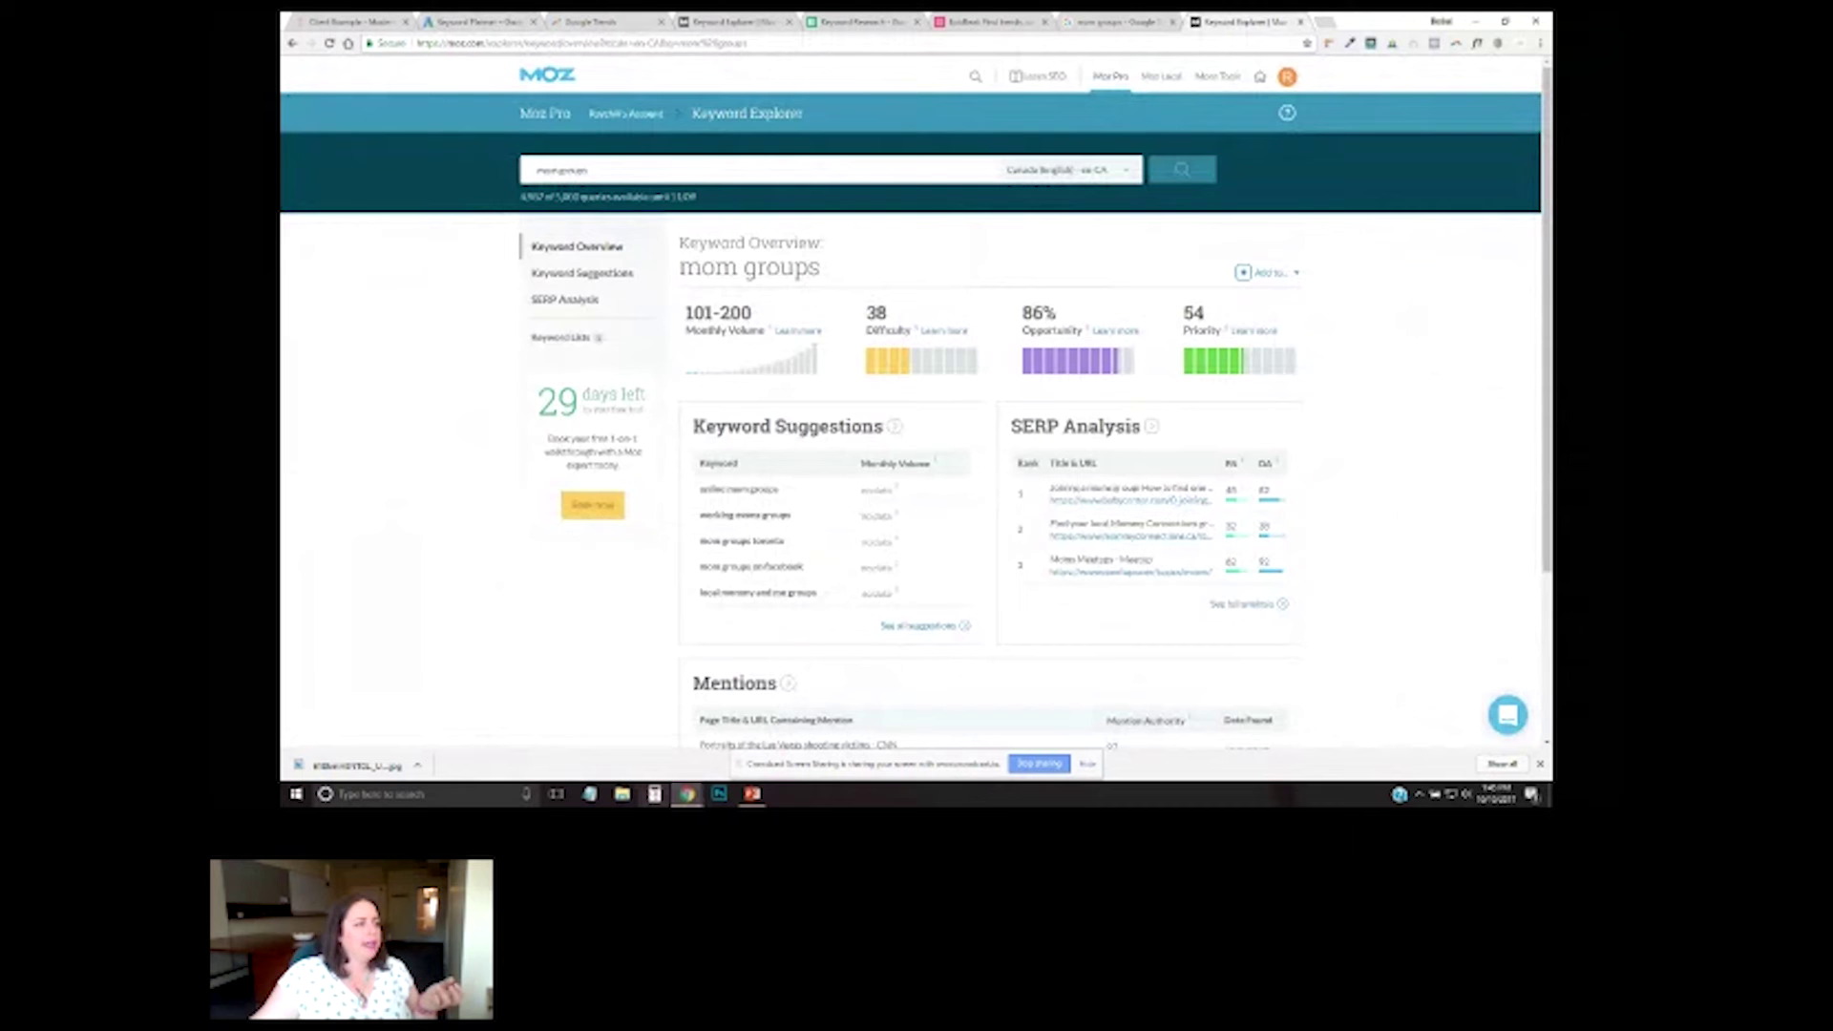
# Open the Calculator beside the keyword overview and multiply 200 by 0.33.
pyautogui.click(654, 794)
pyautogui.moveTo(755, 283); pyautogui.dragTo(526, 198)
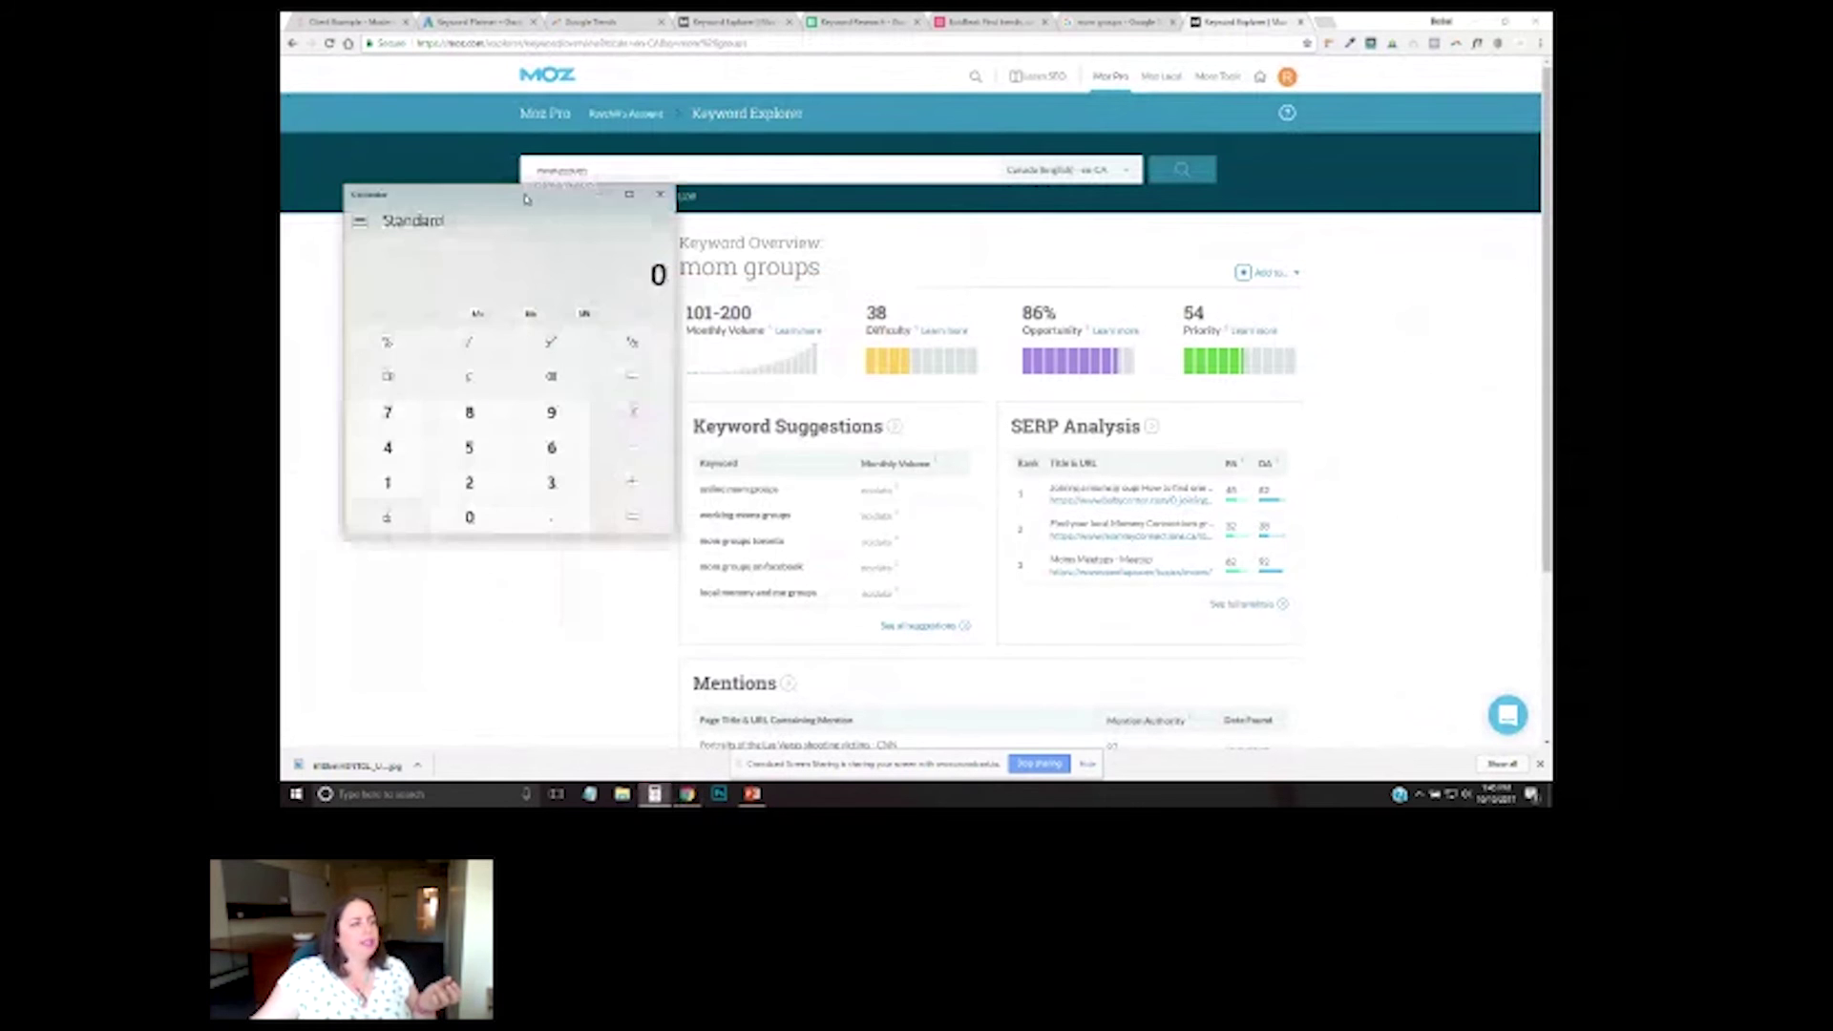
pyautogui.write('200')
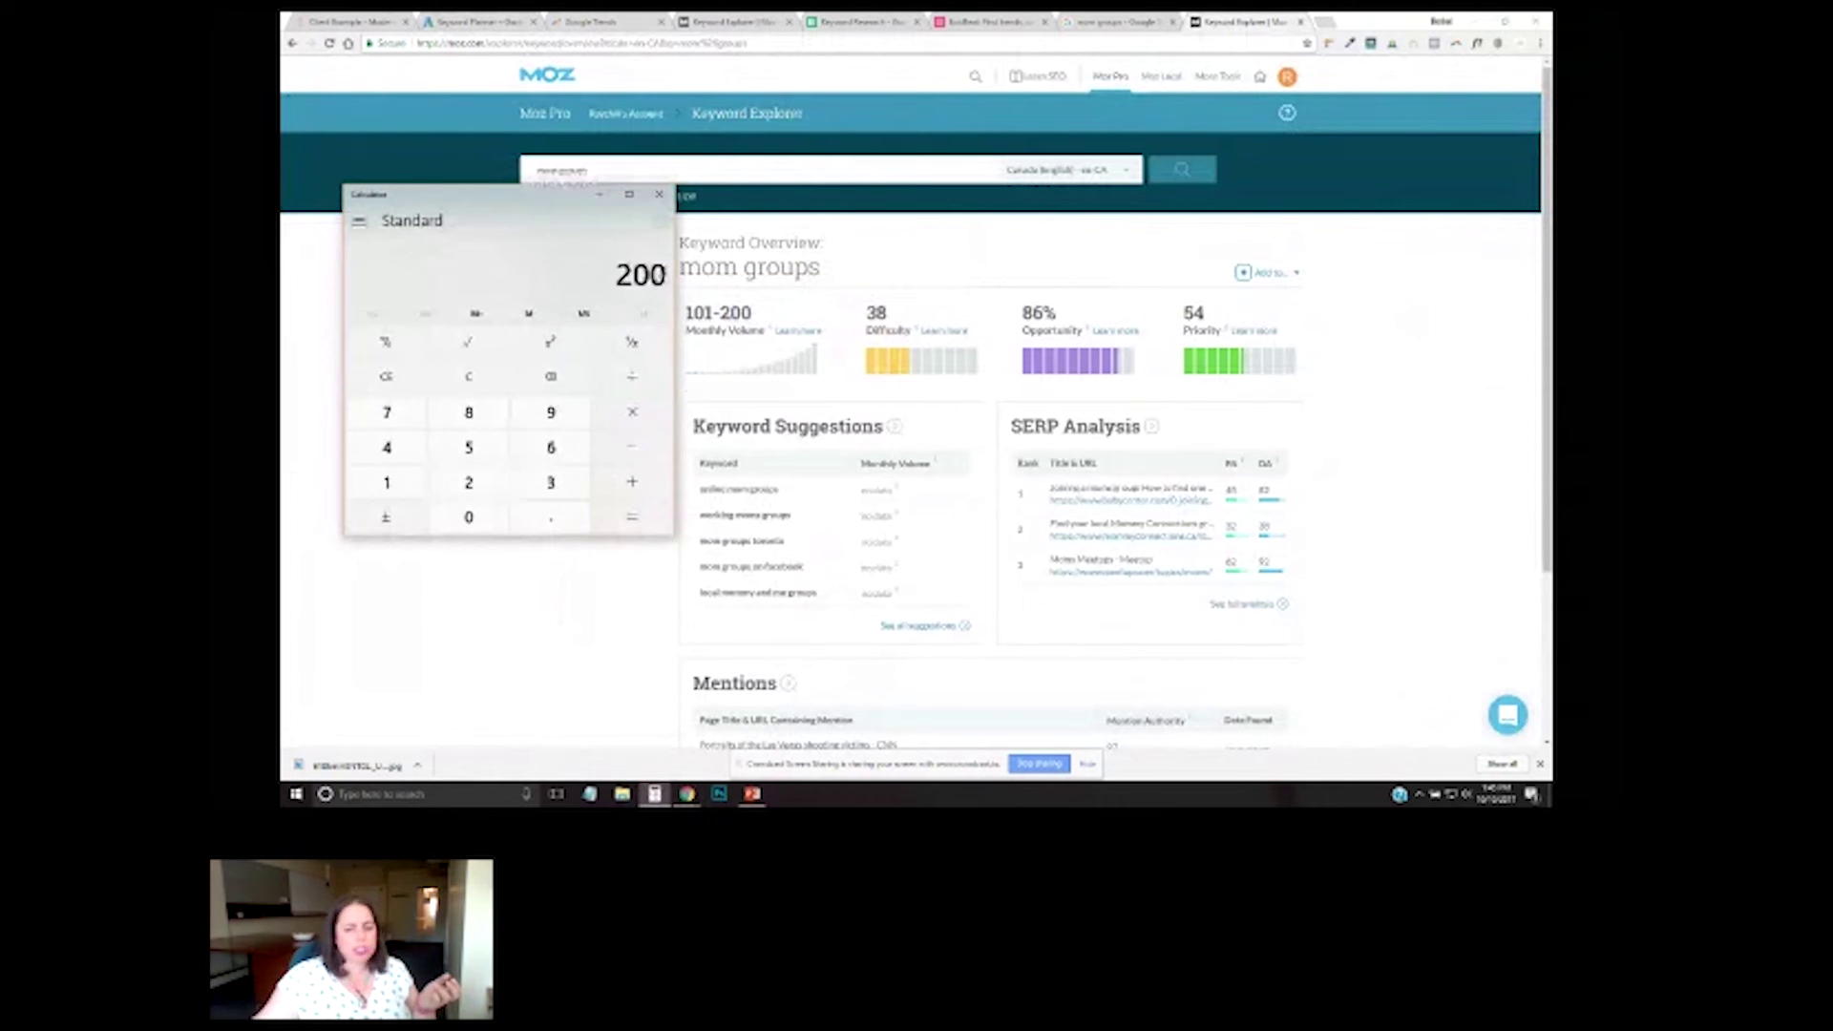
pyautogui.press('/')
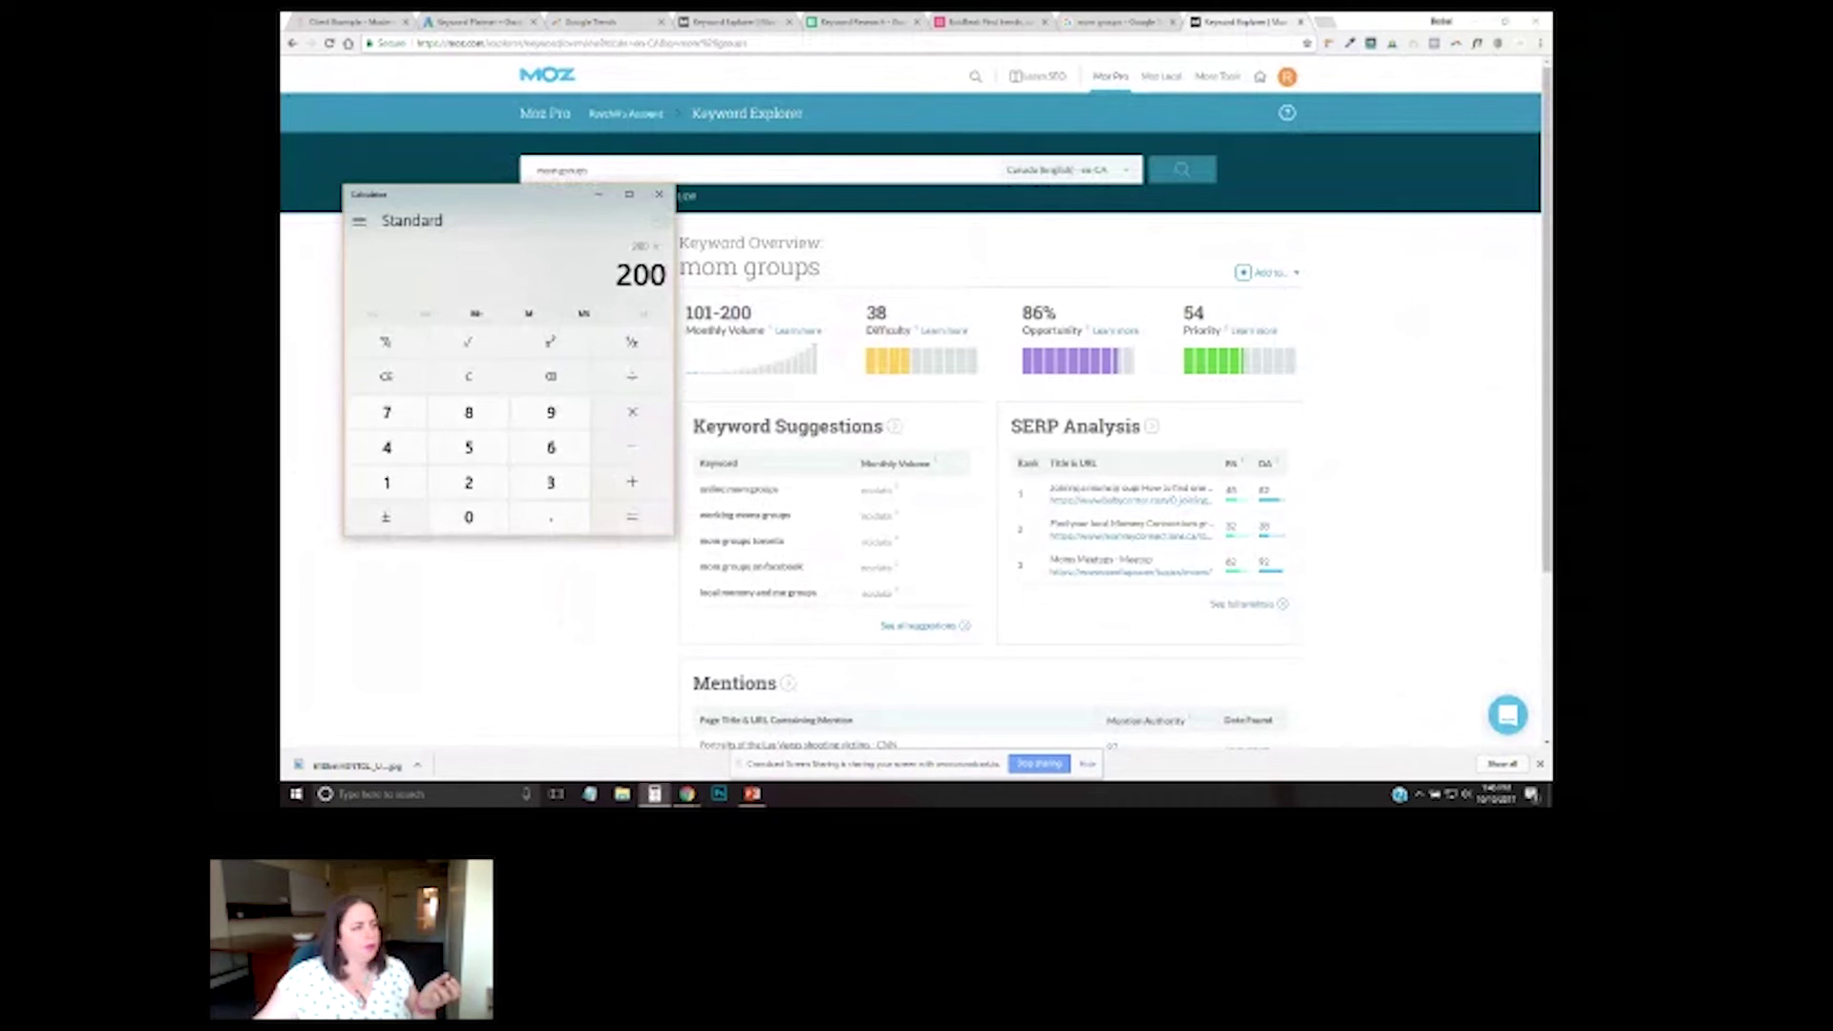
pyautogui.write('.33')
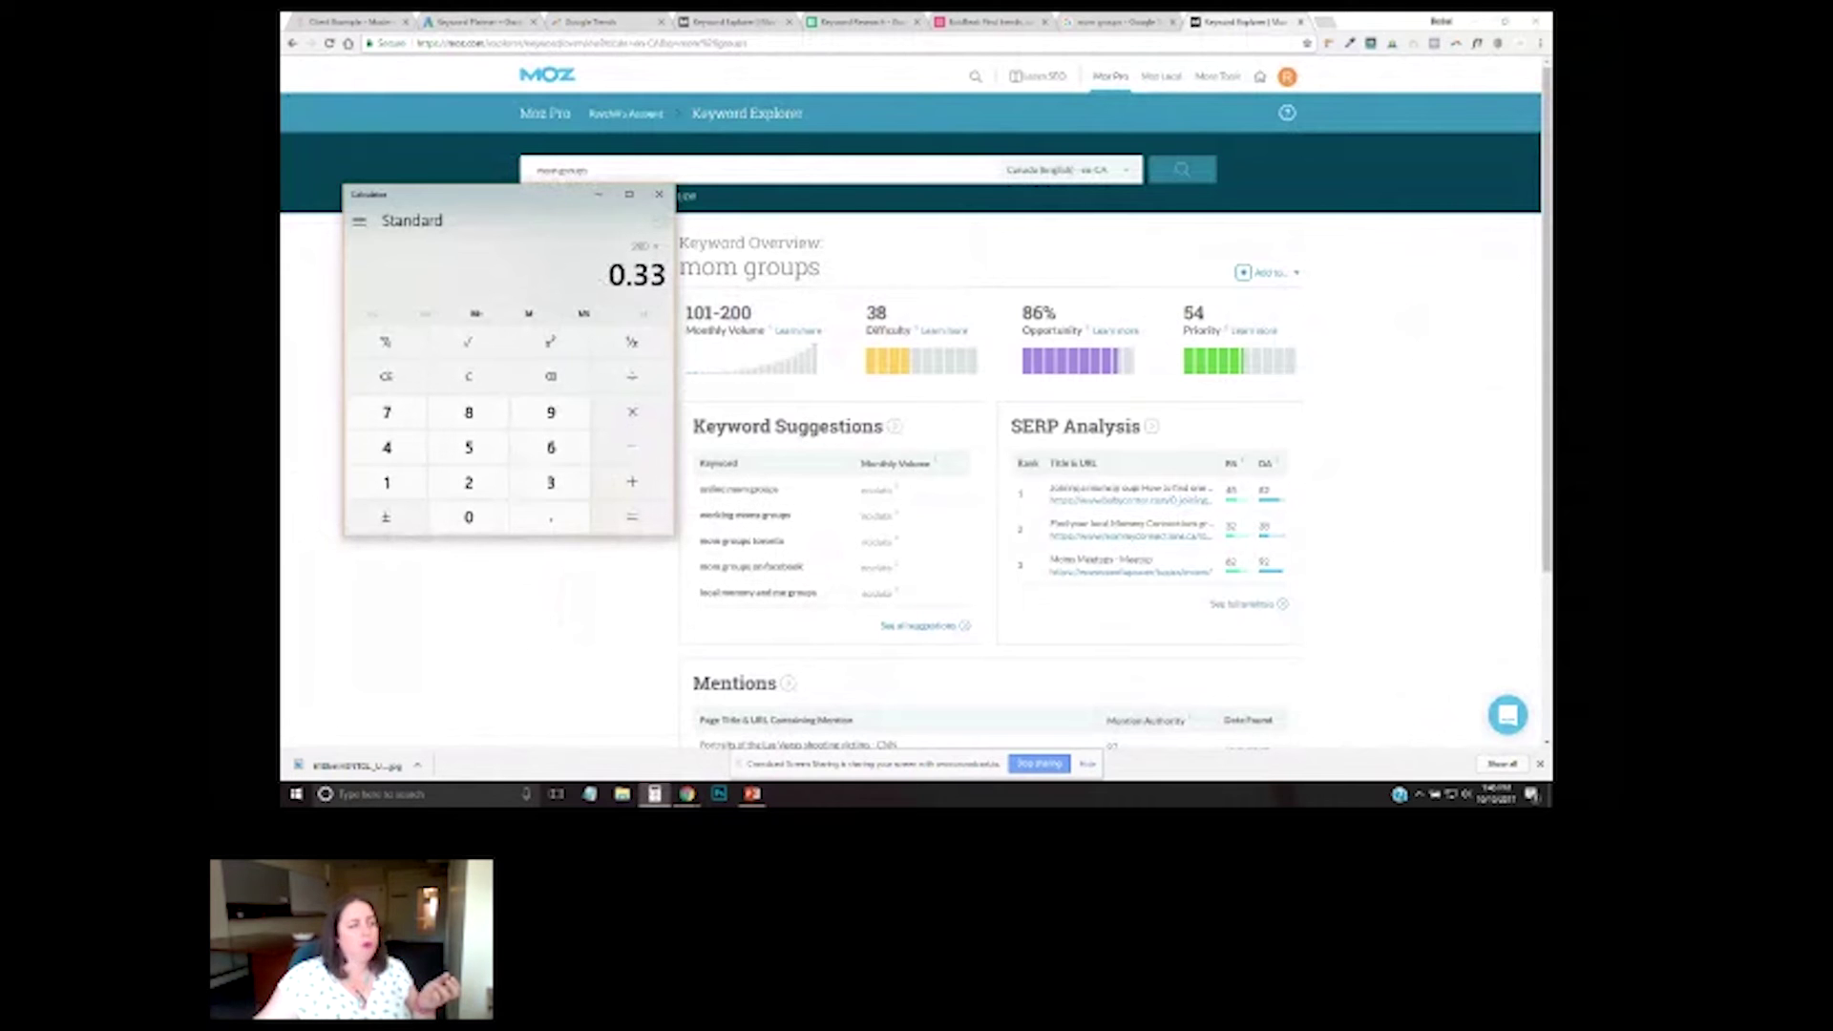
pyautogui.press('Return')
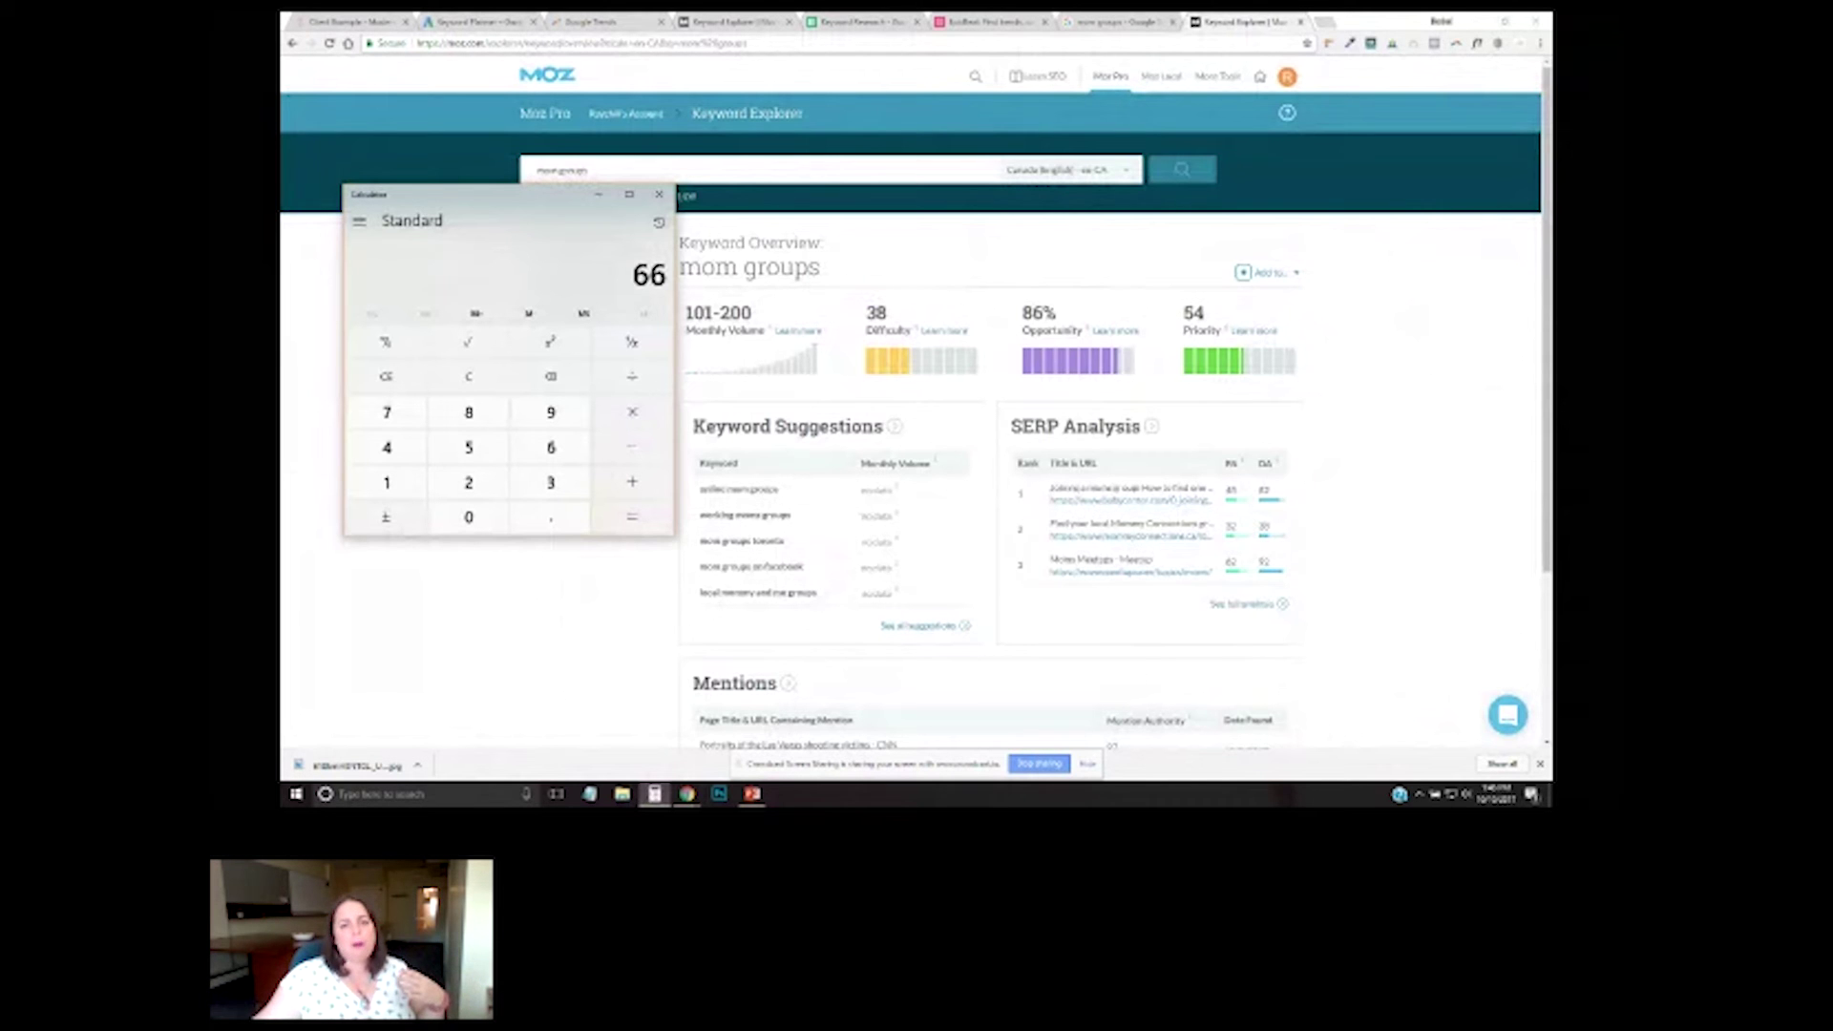
# Multiply the calculated result by 0.3, multiply that product by 0.2, and close the Calculator.
pyautogui.press('*')
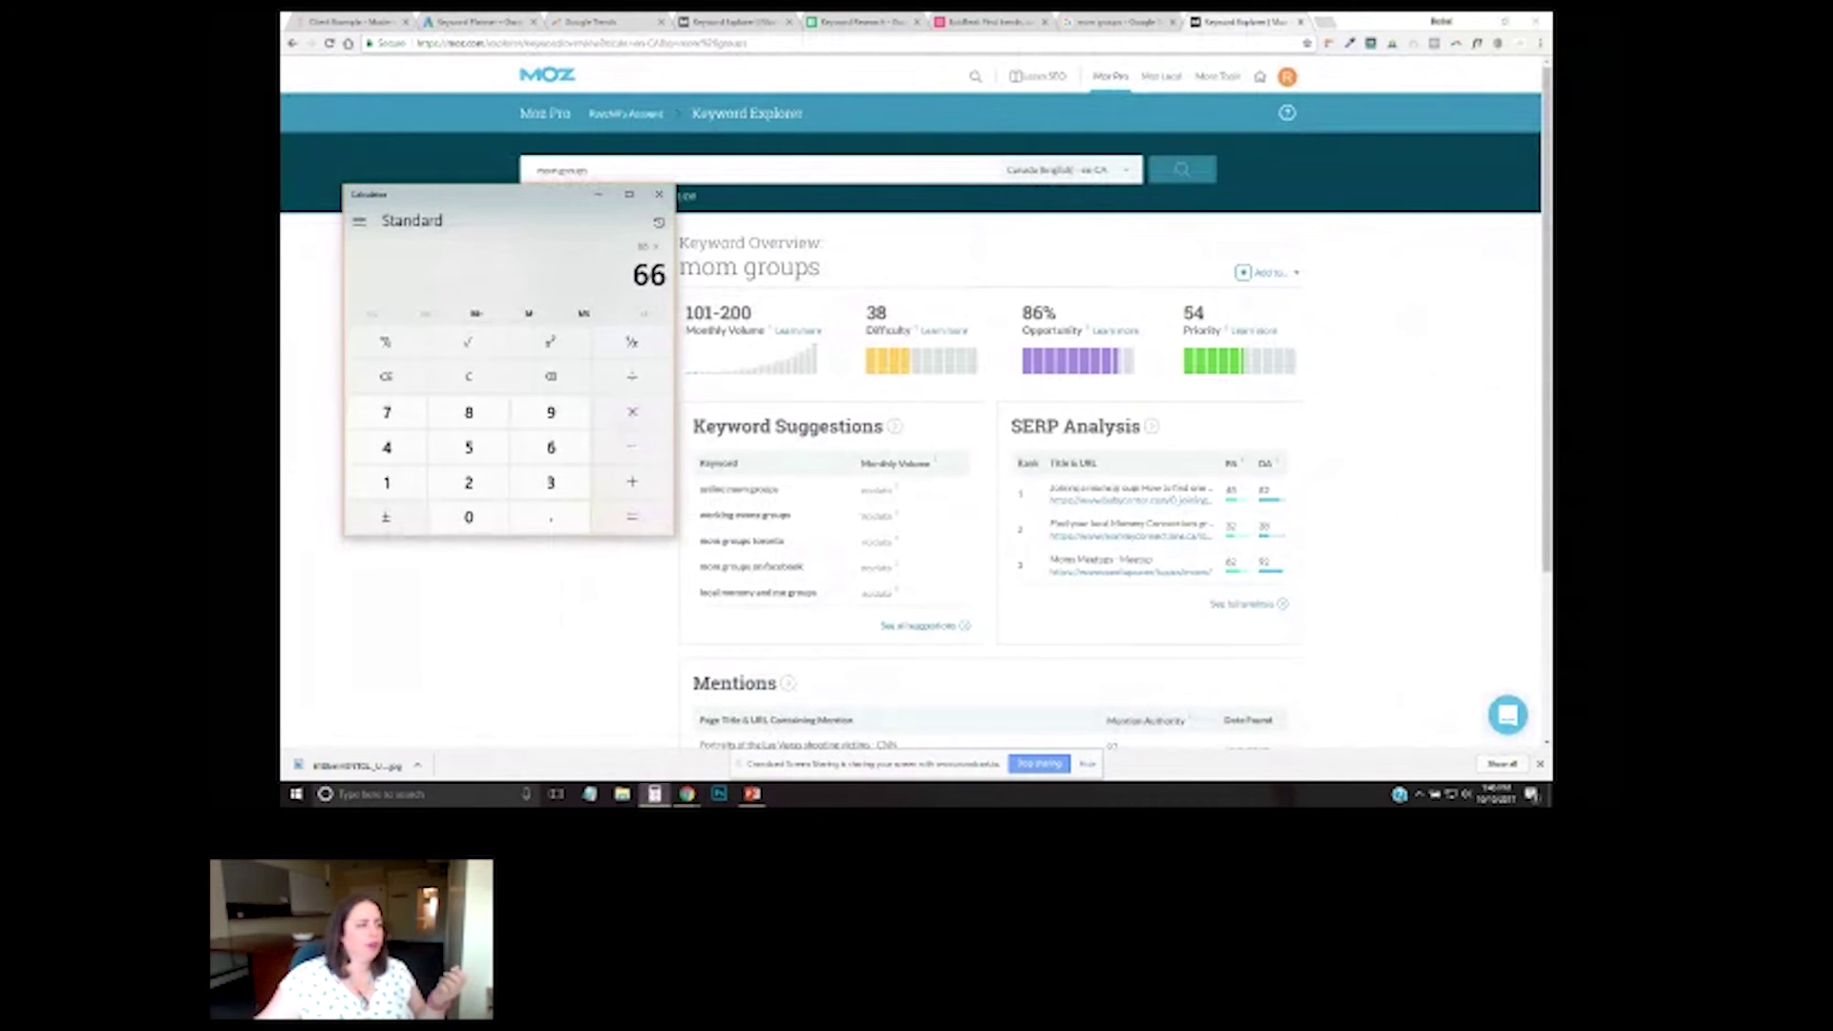
pyautogui.press('.')
pyautogui.press('3')
pyautogui.press('Return')
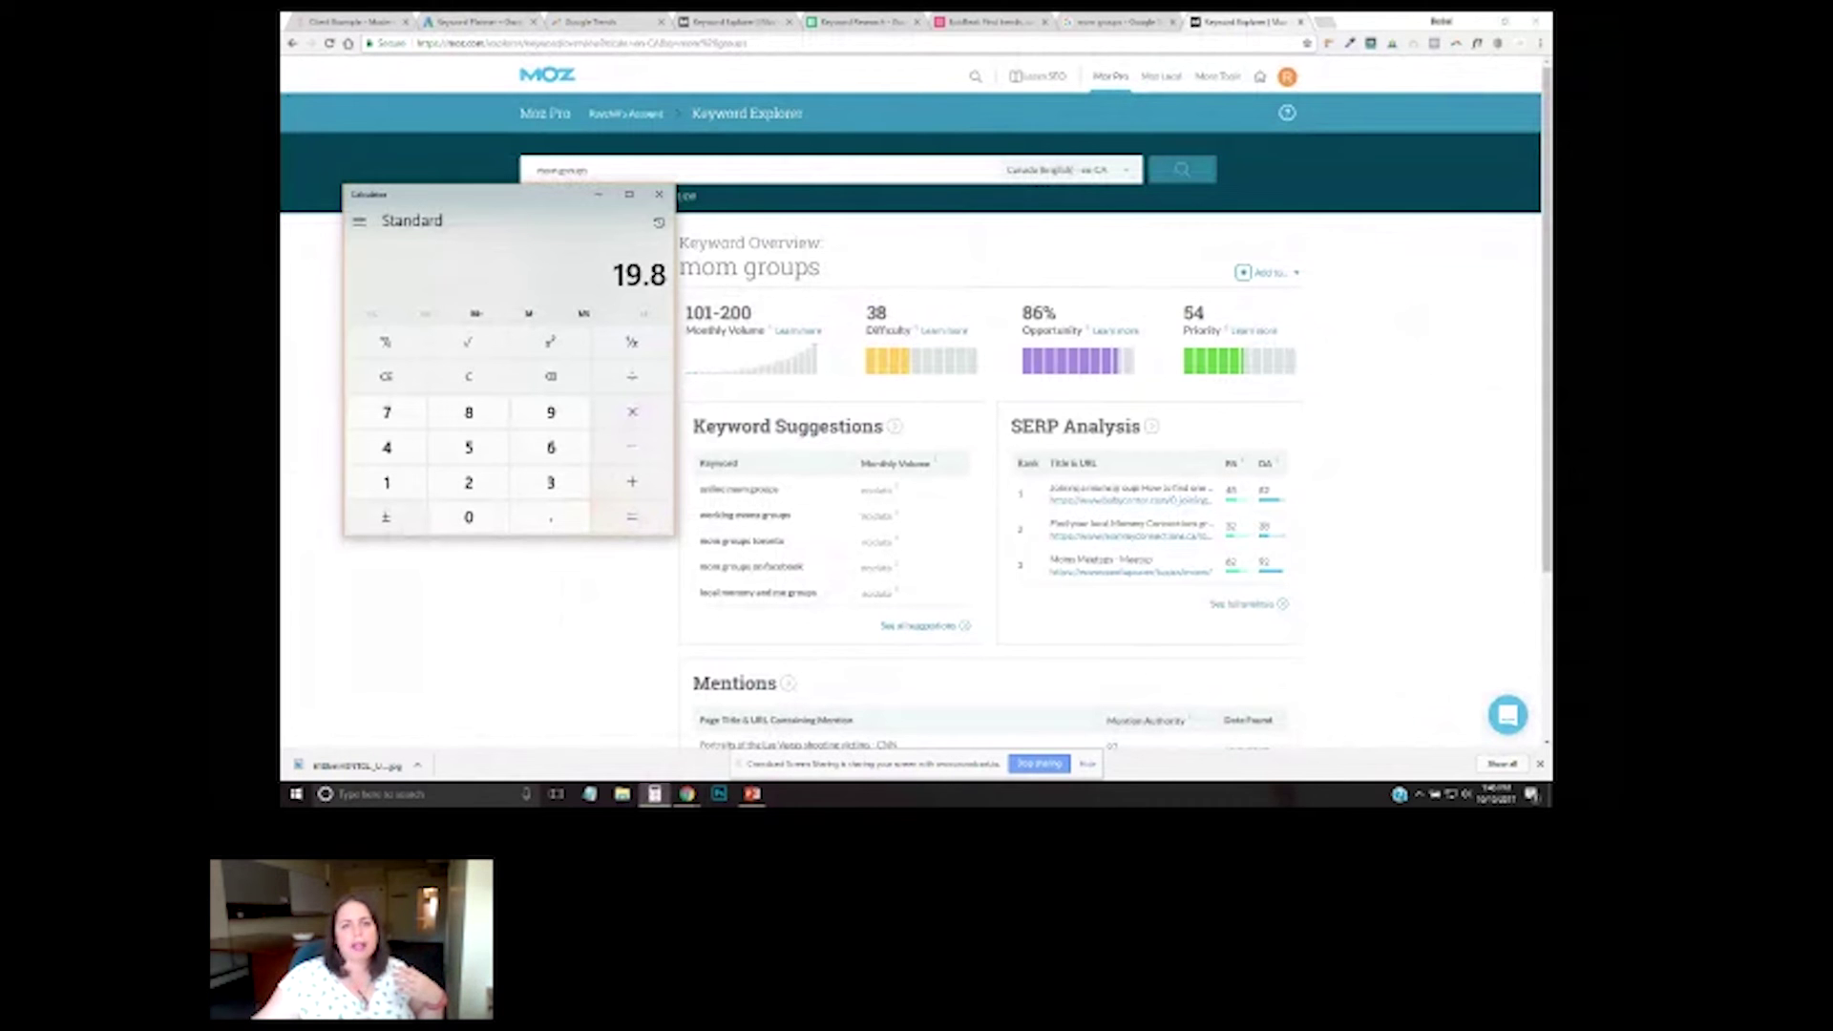
pyautogui.press('*')
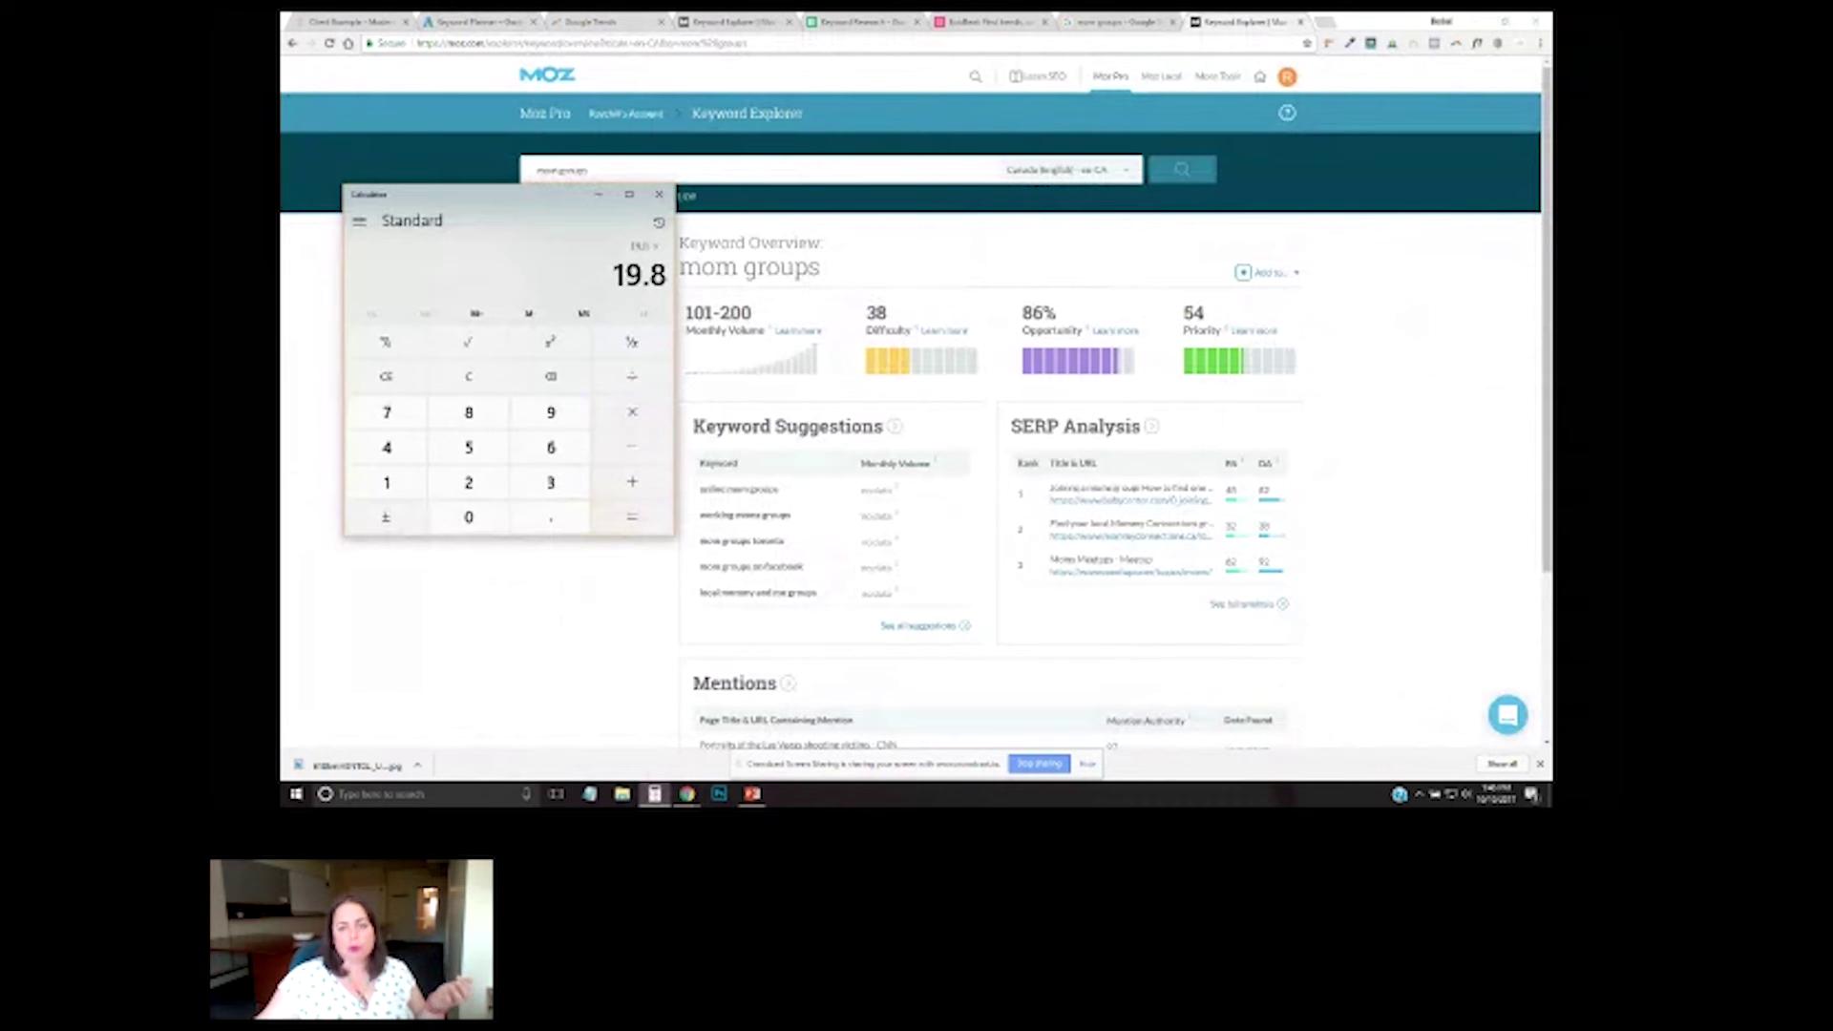
pyautogui.write('.2')
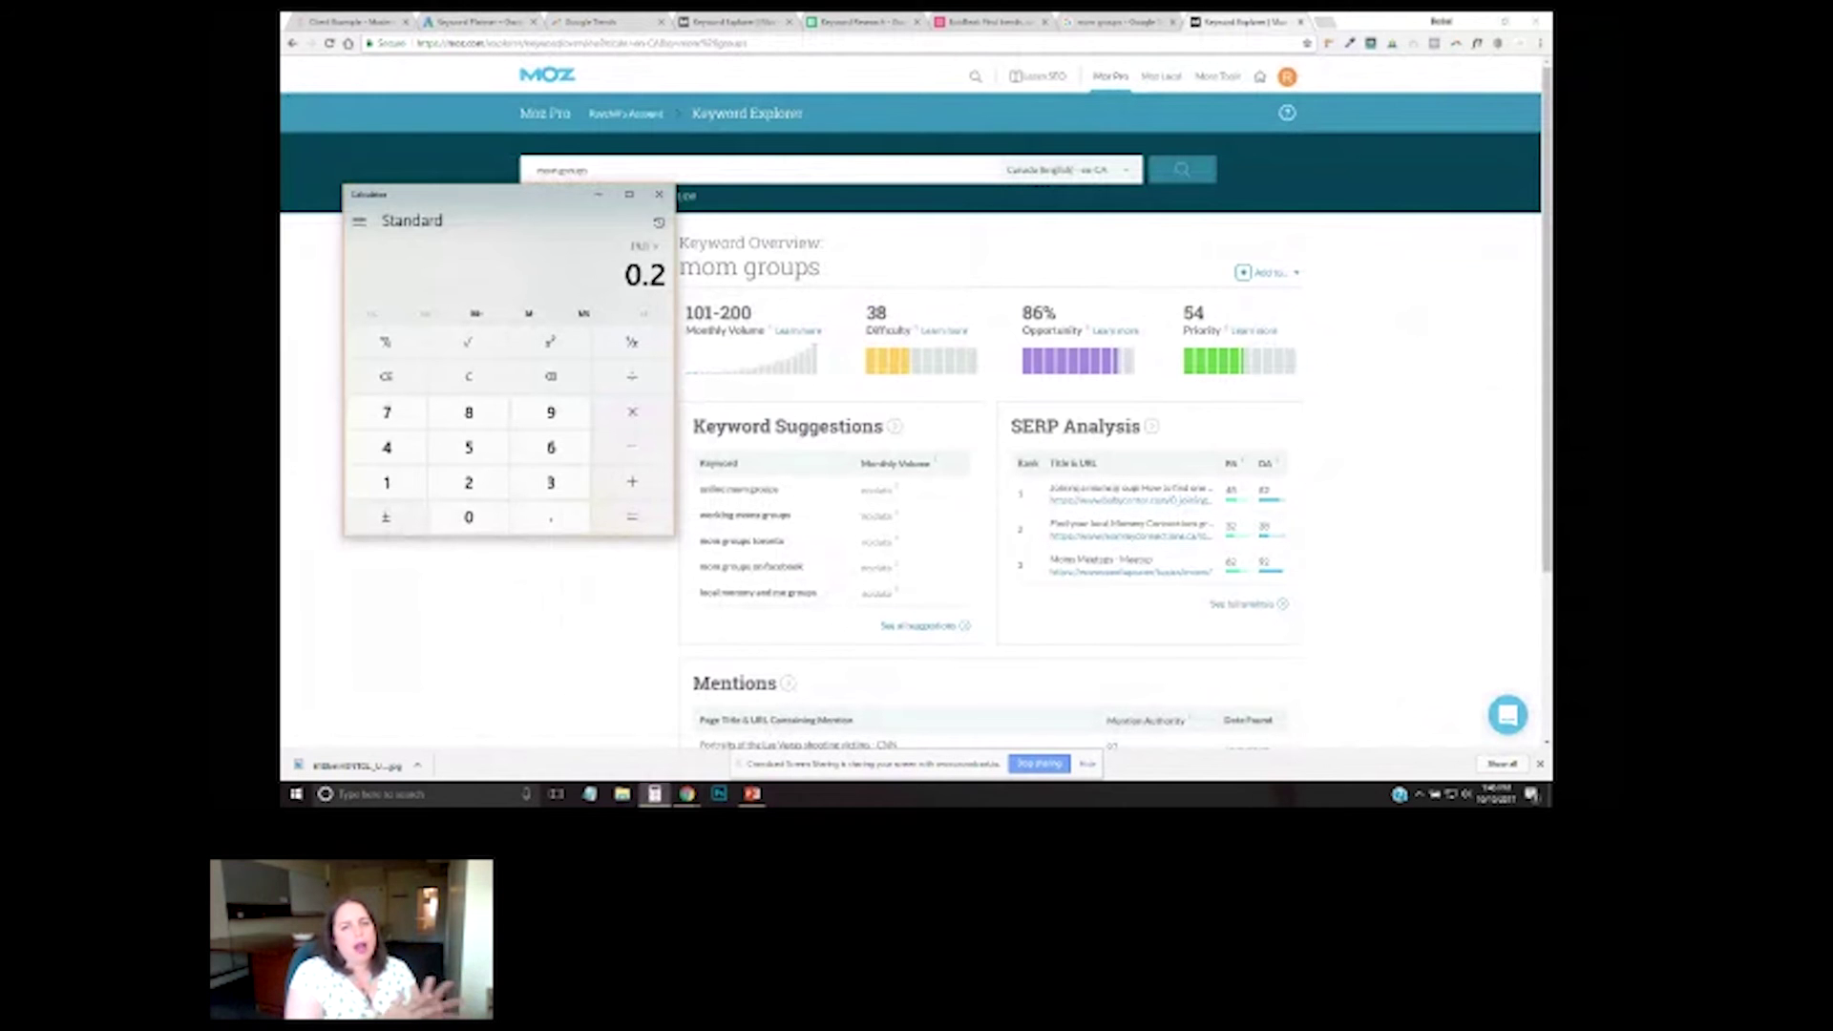
pyautogui.press('Return')
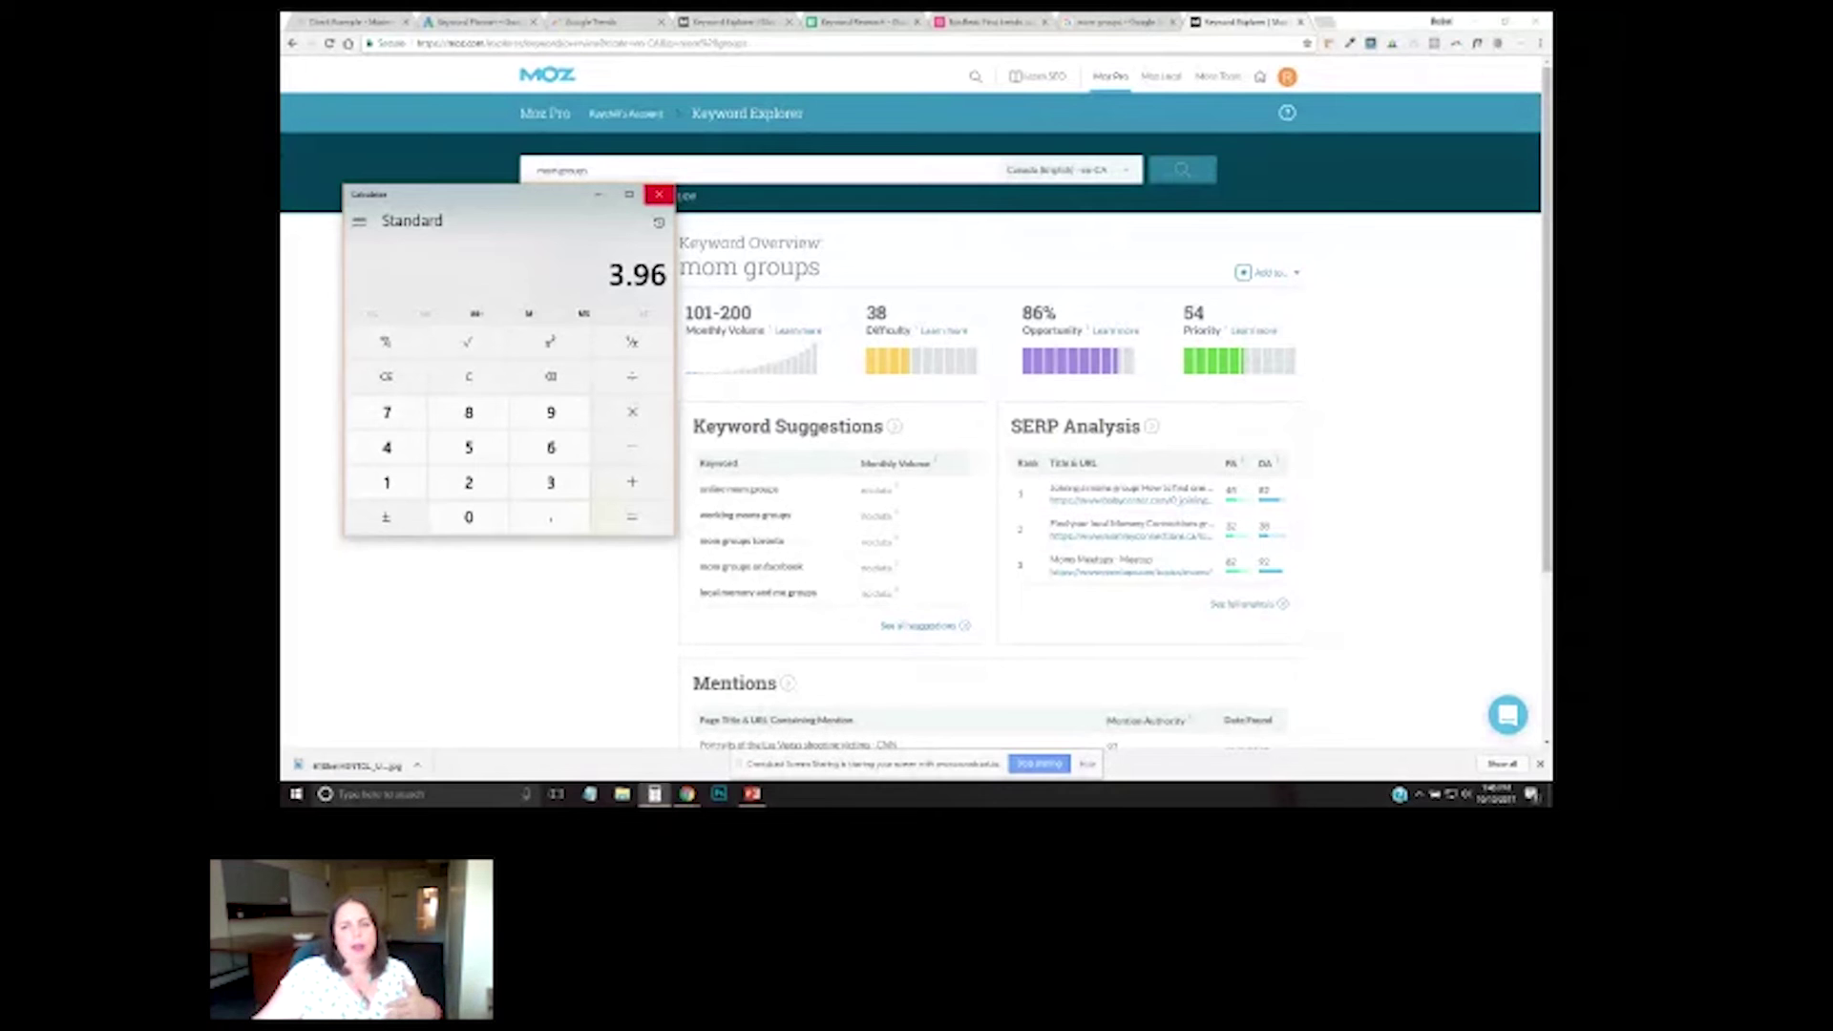
pyautogui.click(659, 195)
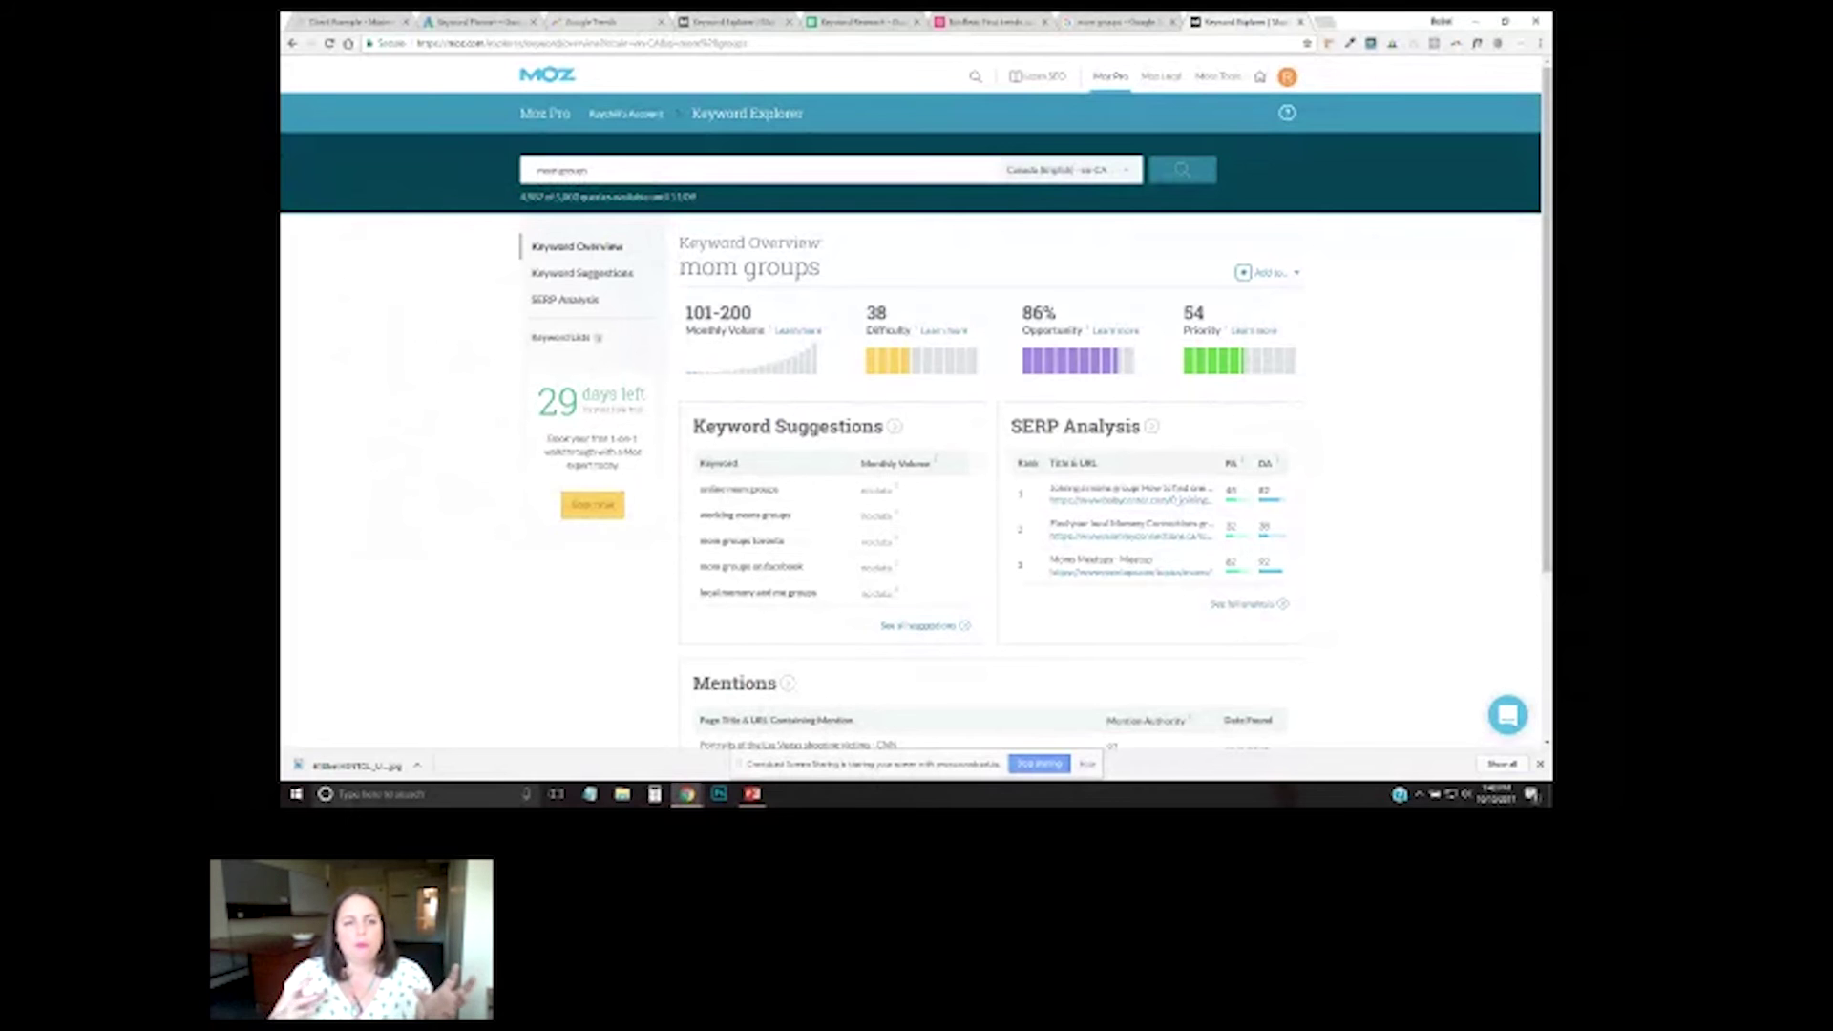
# Switch to the Keyword Research spreadsheet and record "good" as the opportunity and "mumsnet" as the top site for "mom group".
pyautogui.hotkey('alt', 'Tab')
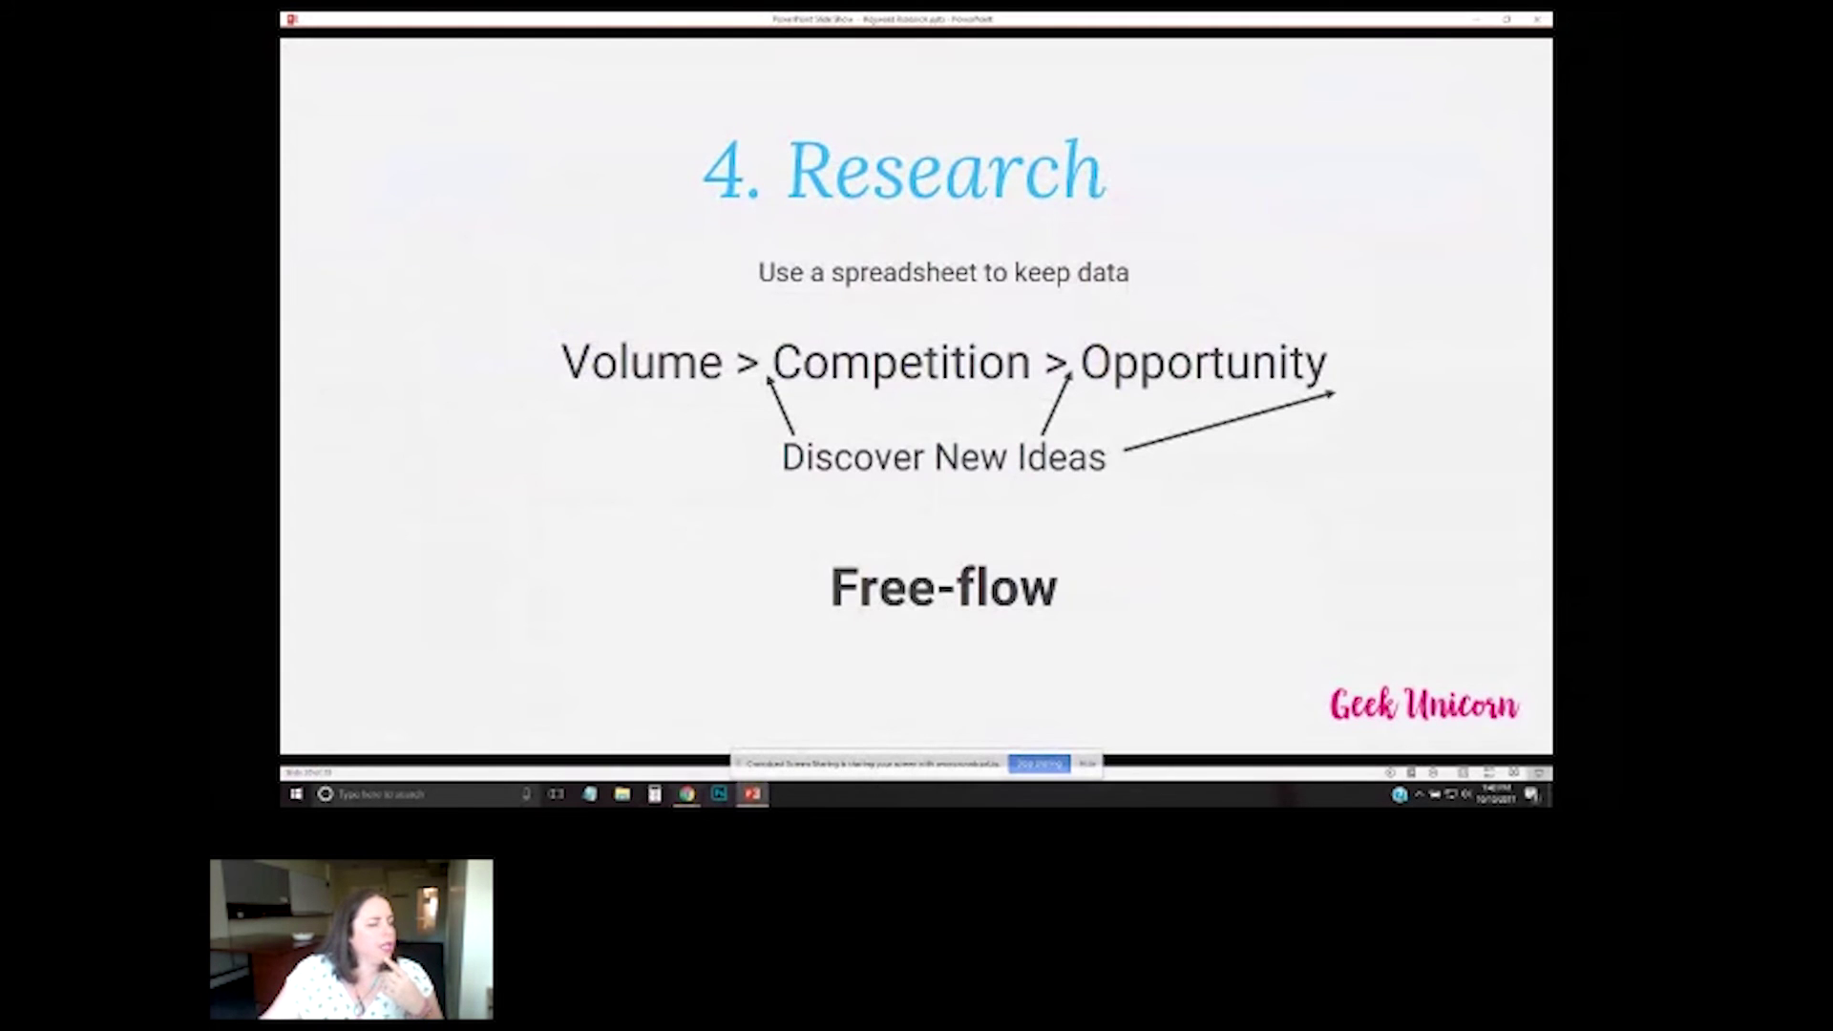
pyautogui.hotkey('alt', 'Tab')
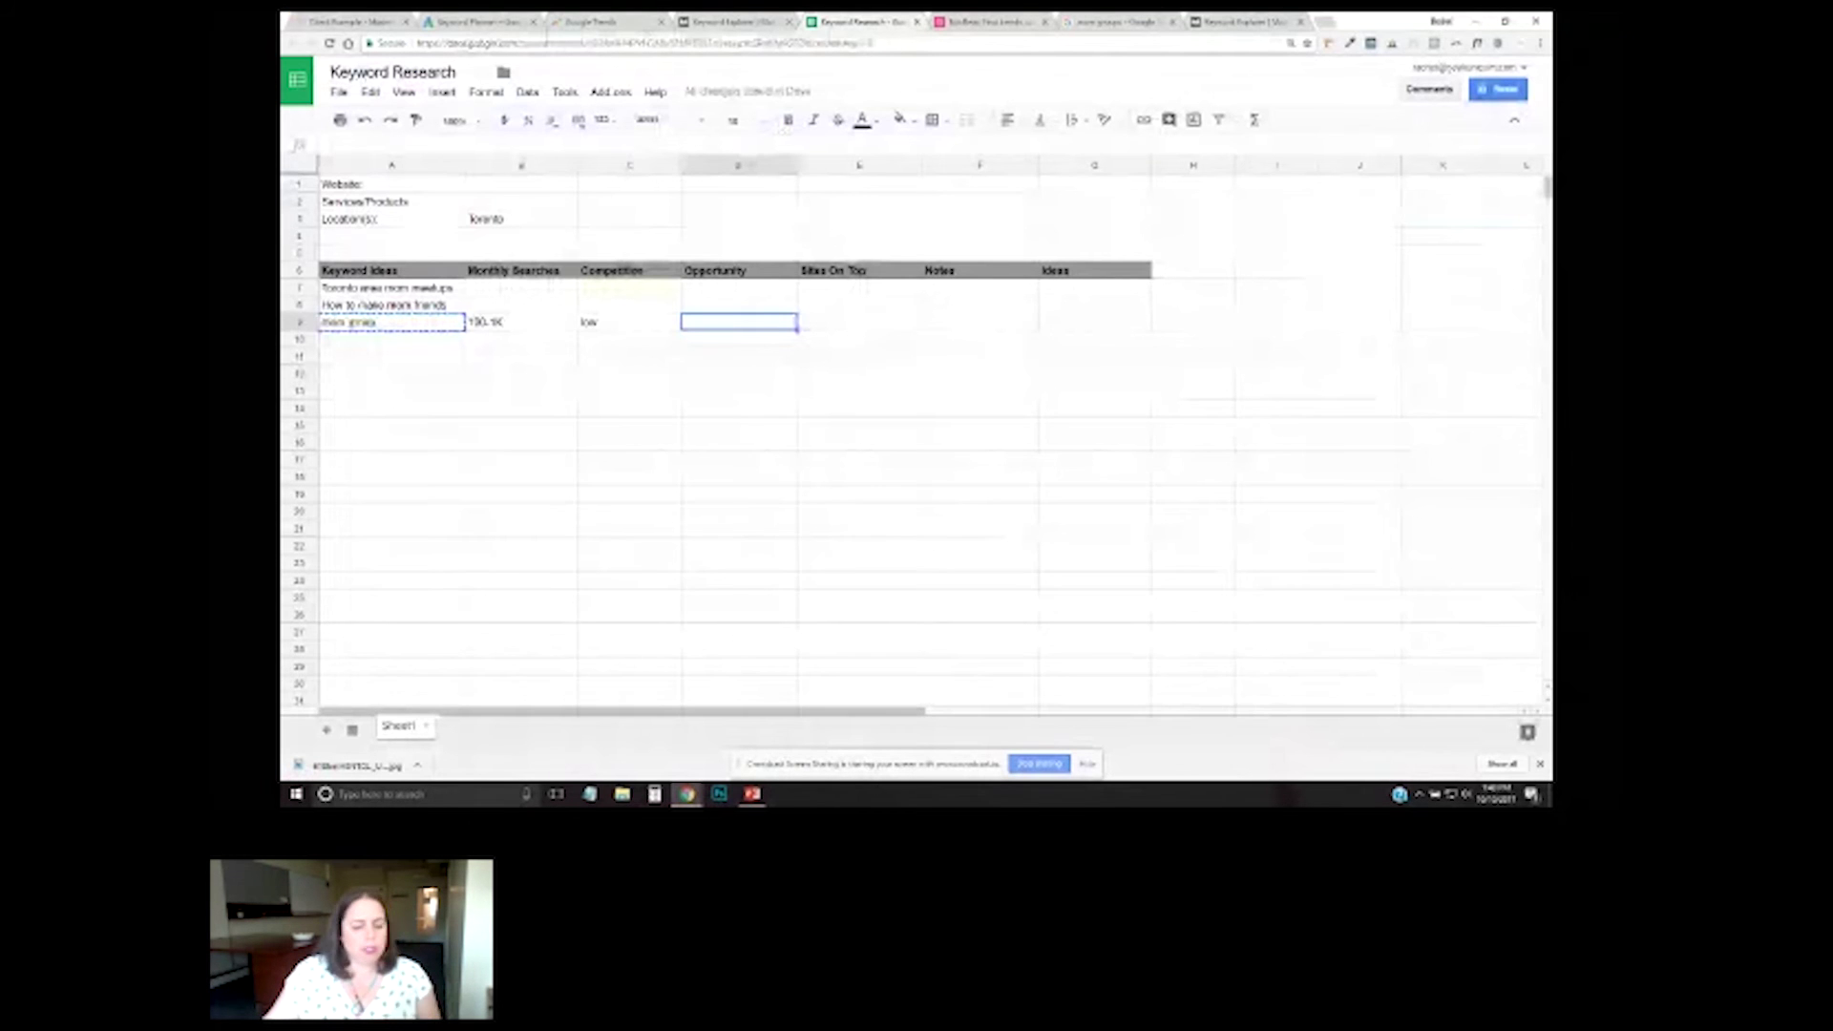
pyautogui.write('geo')
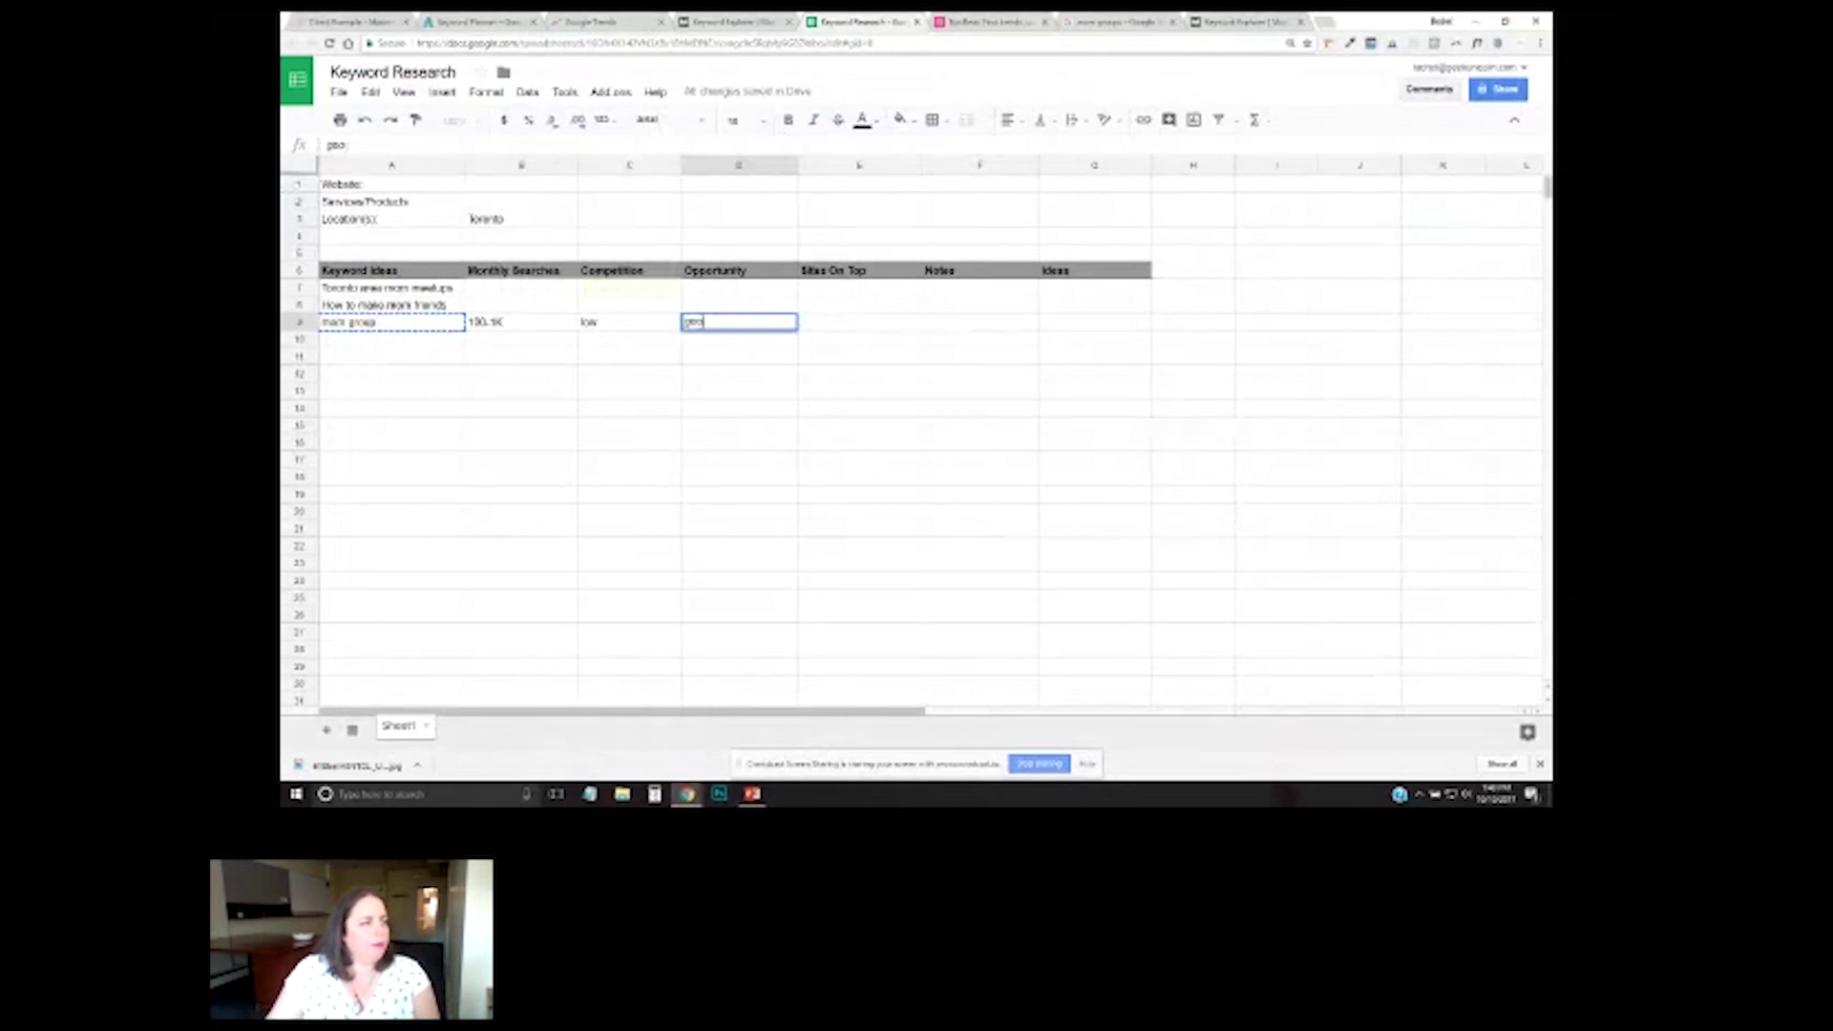
pyautogui.write('d')
pyautogui.press('Tab')
pyautogui.write('mumsnet')
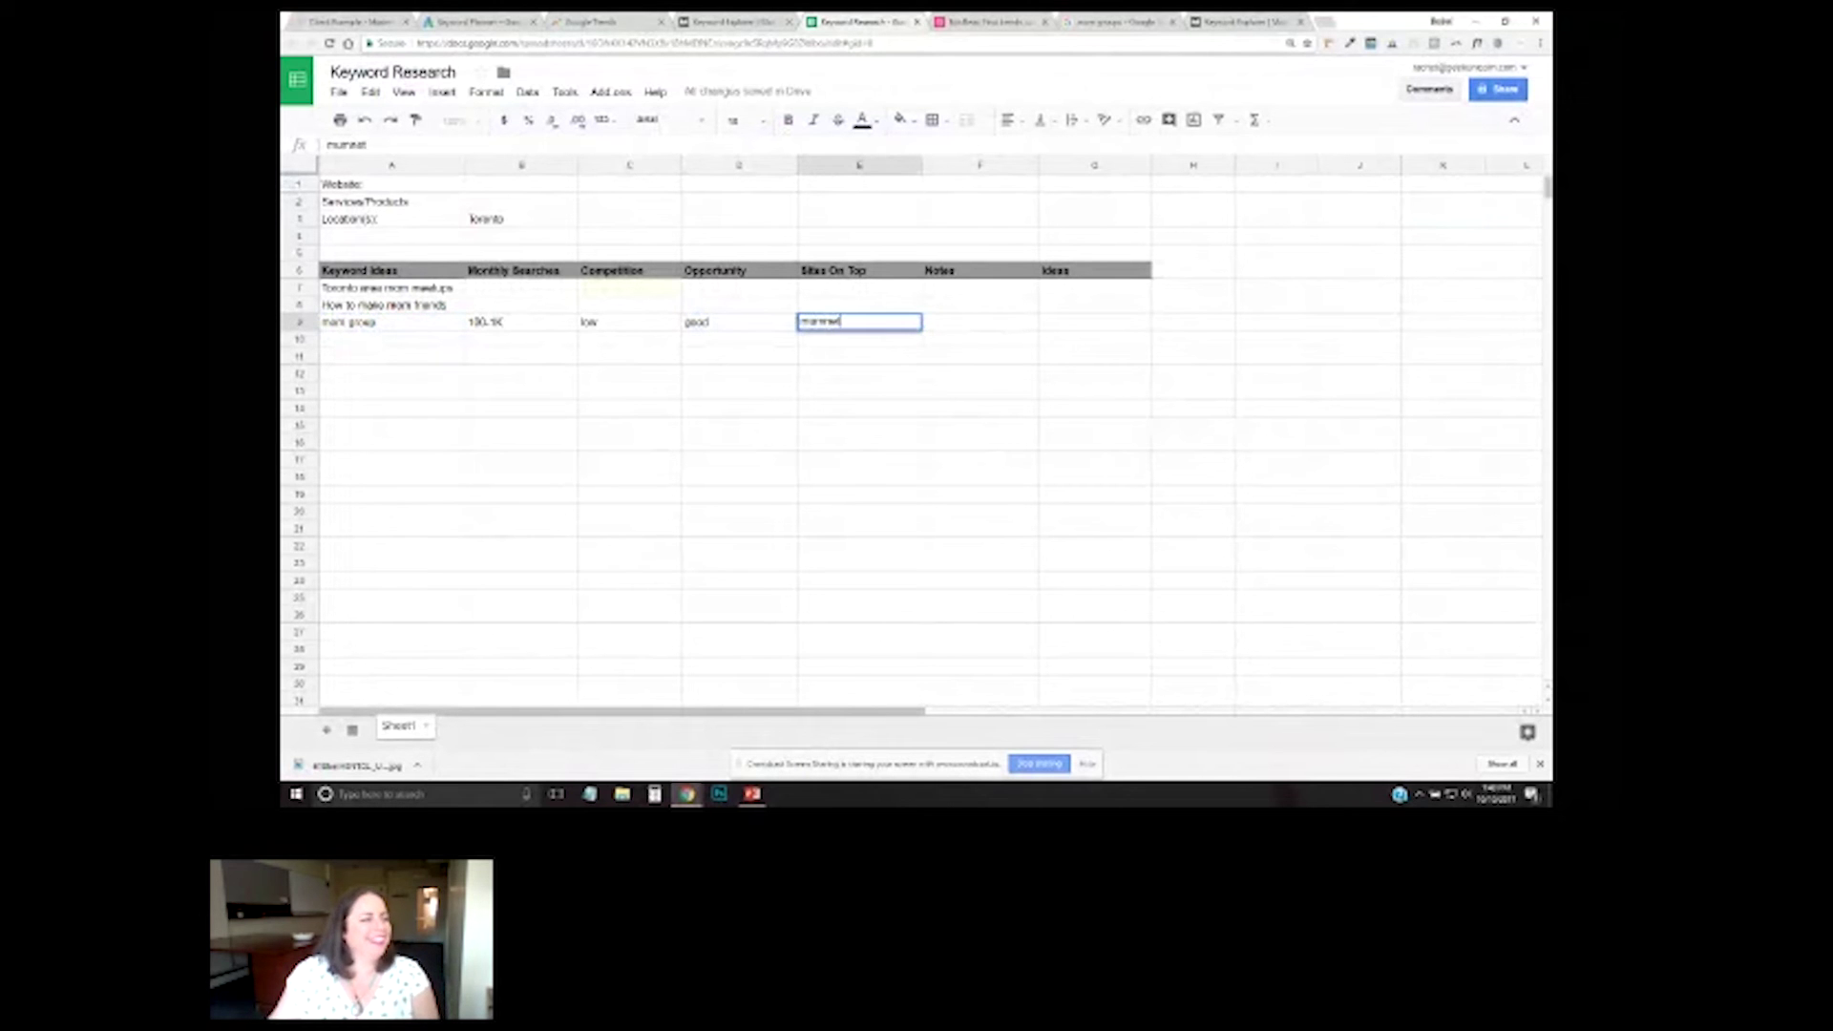
pyautogui.press('Tab')
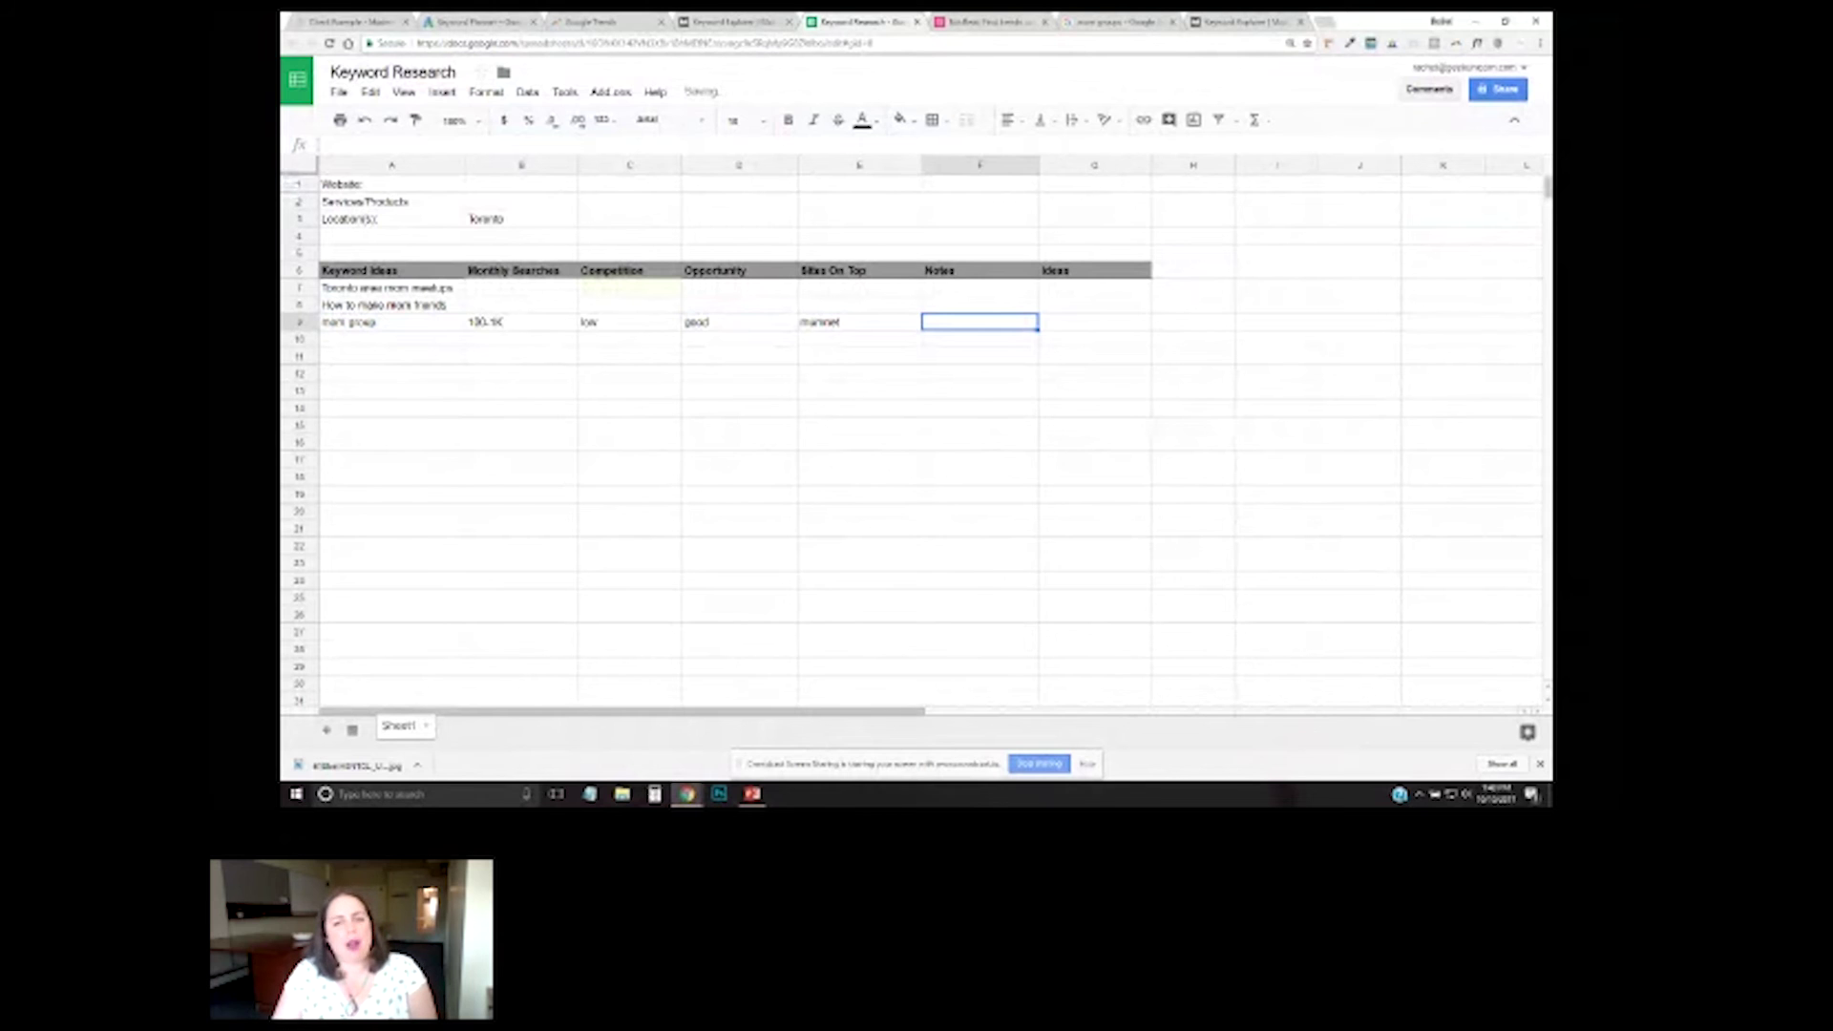
# Enter "page" in the Notes column of the "mom group" row.
pyautogui.write('Go')
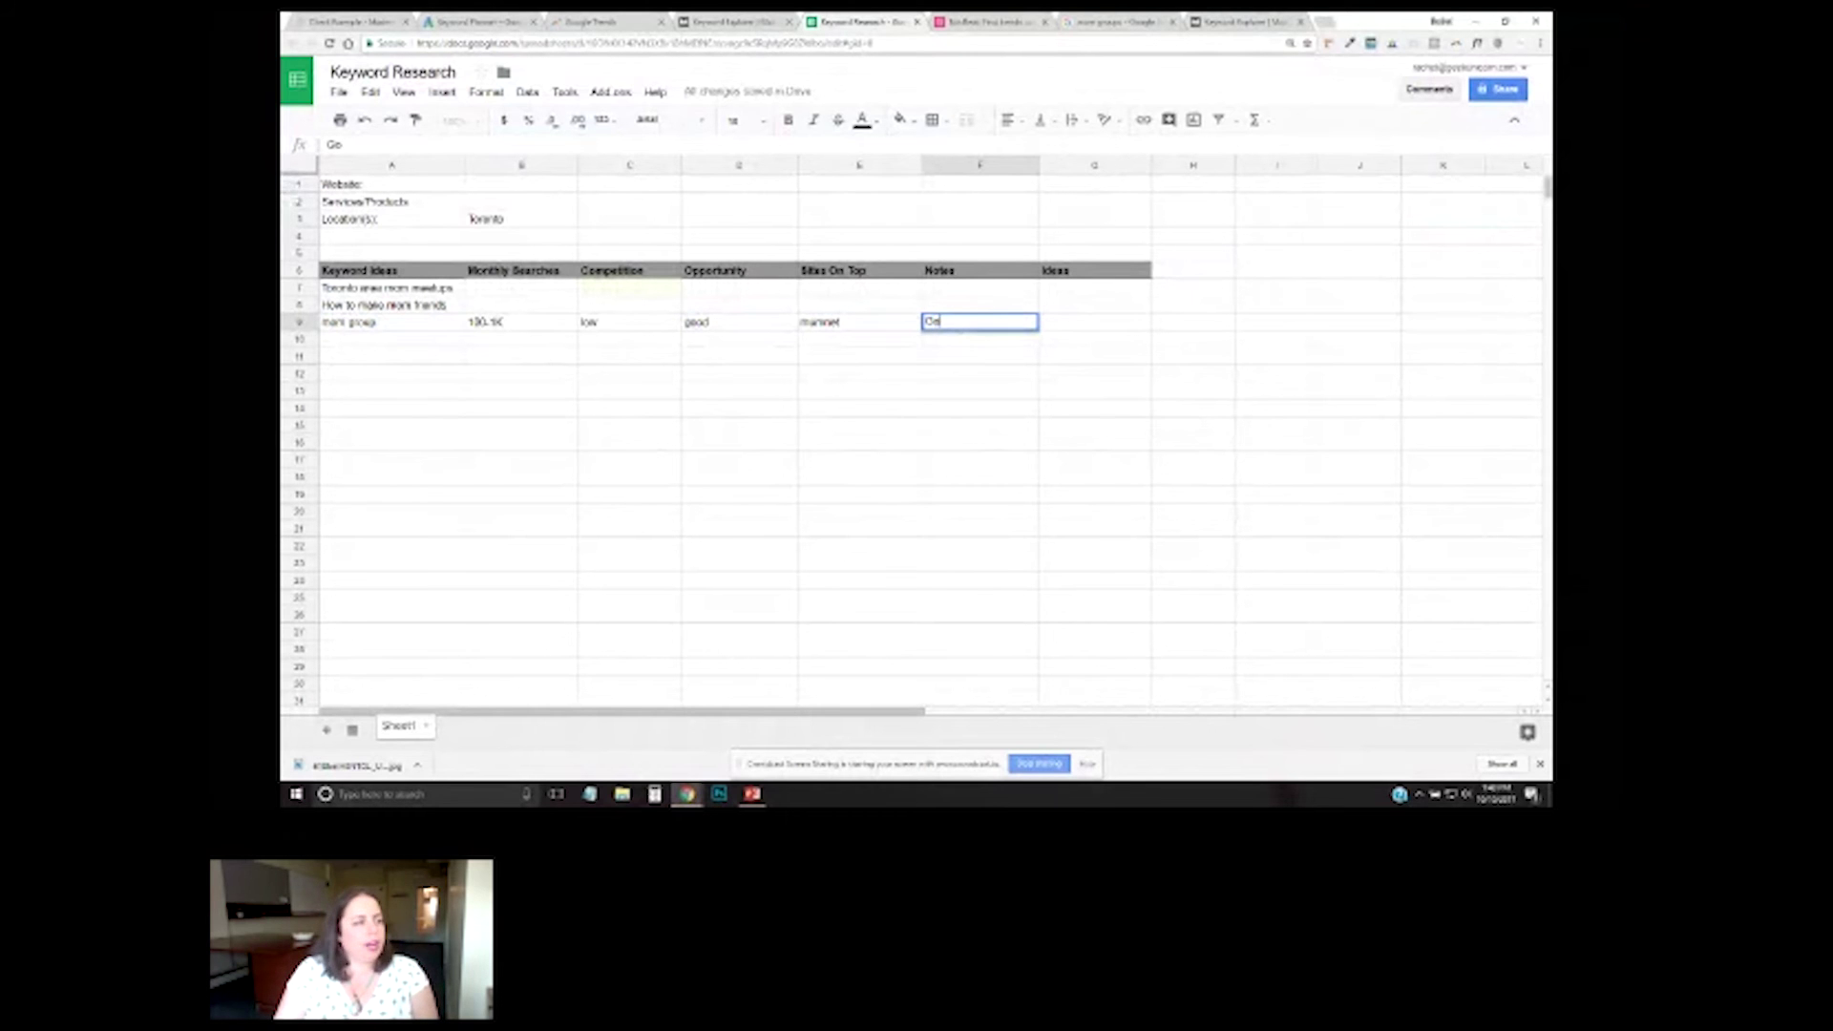
pyautogui.press('BackSpace')
pyautogui.press('BackSpace')
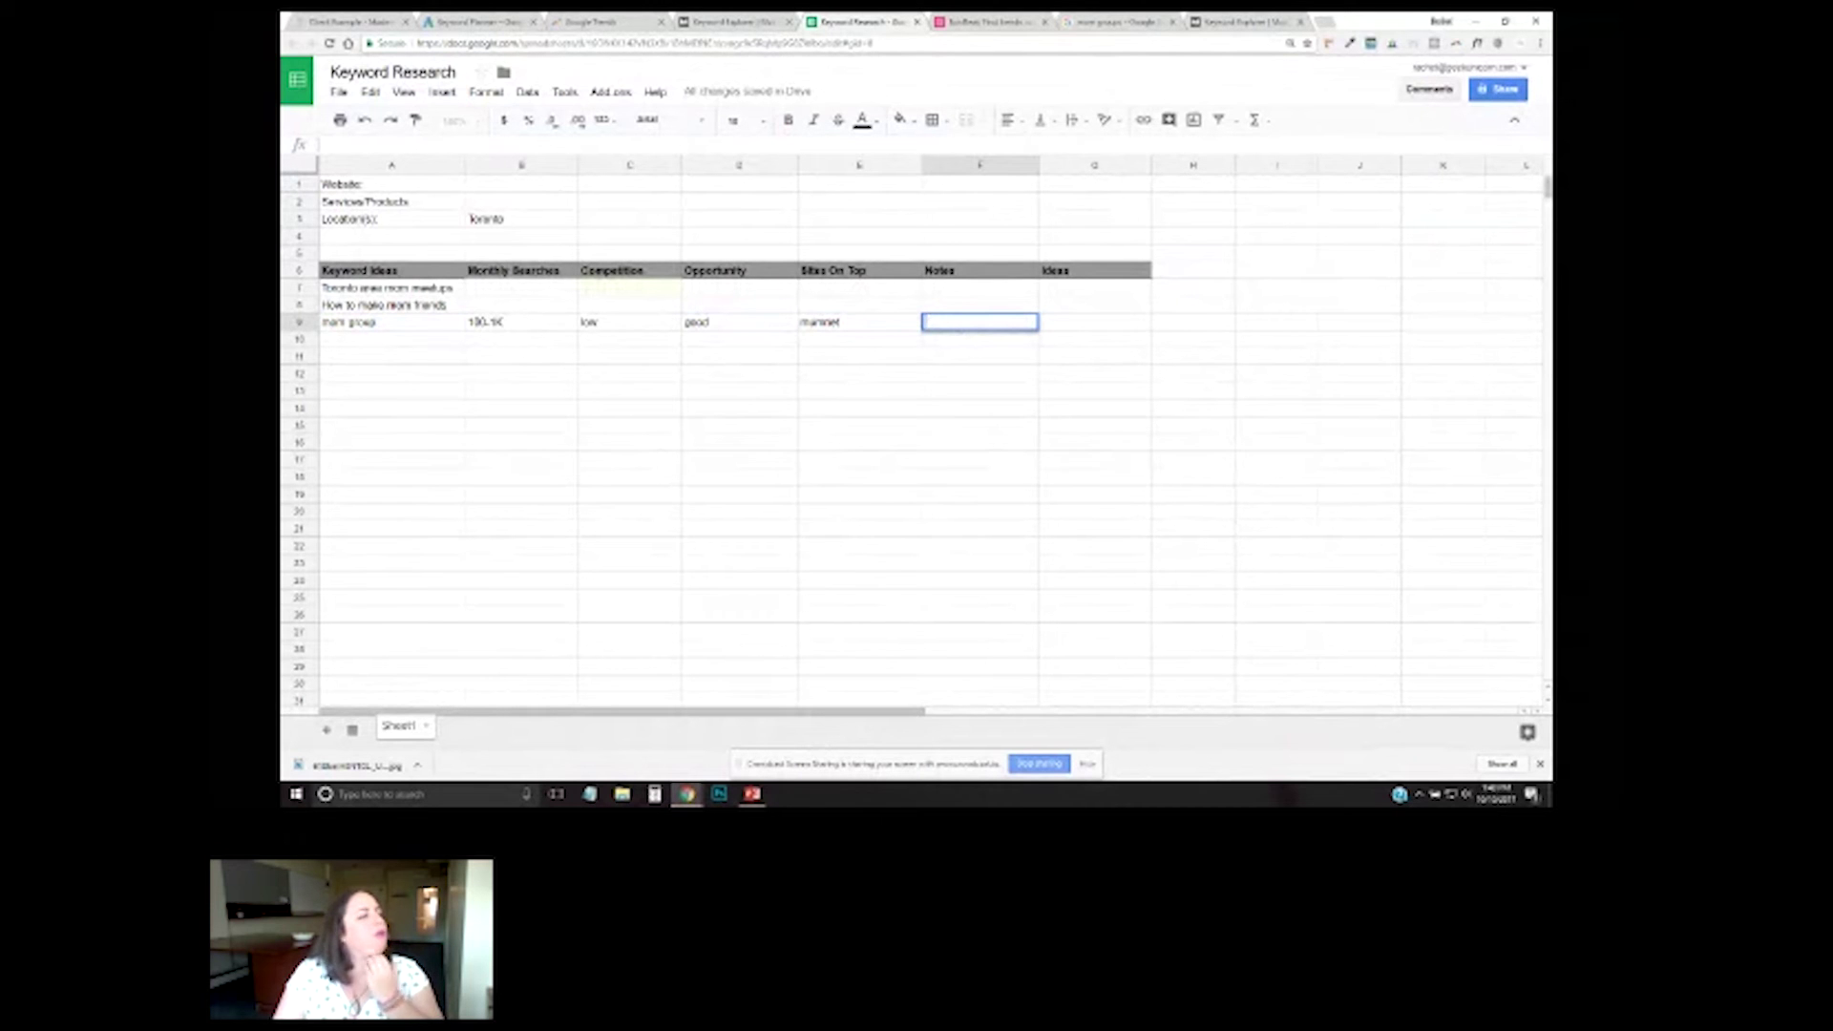
pyautogui.write('page')
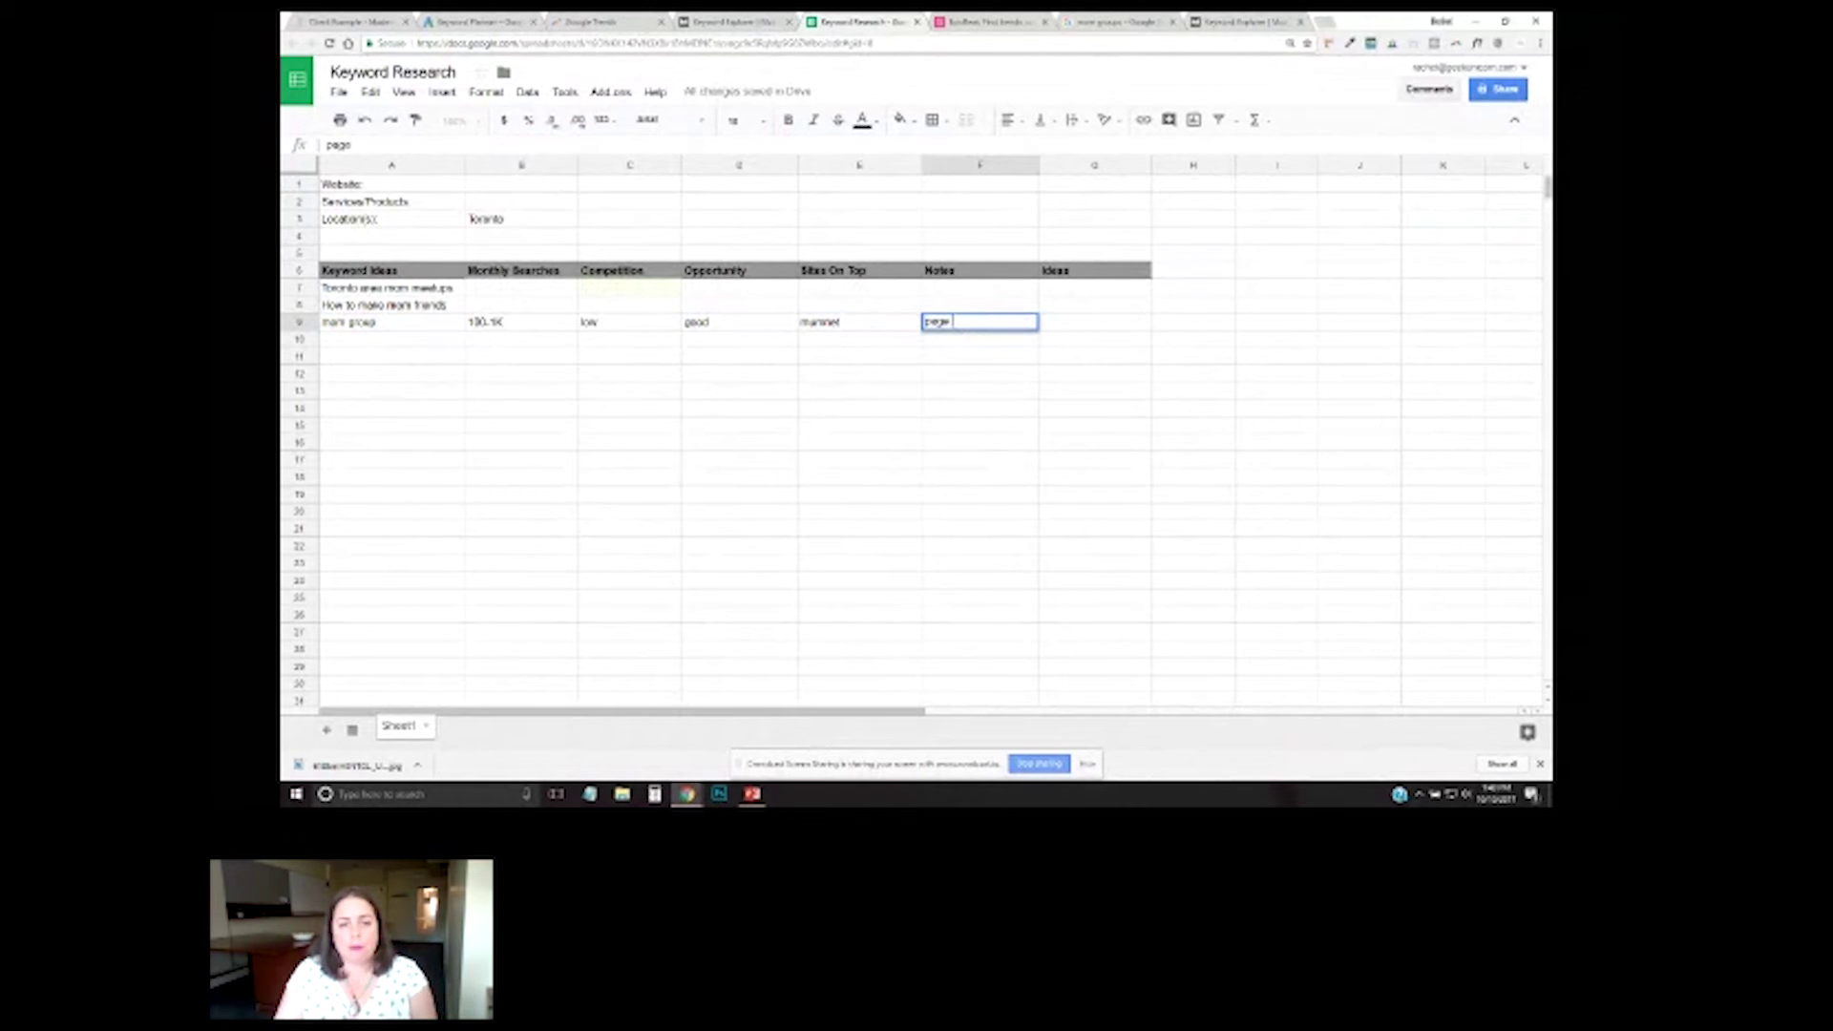
pyautogui.click(1094, 322)
pyautogui.click(979, 322)
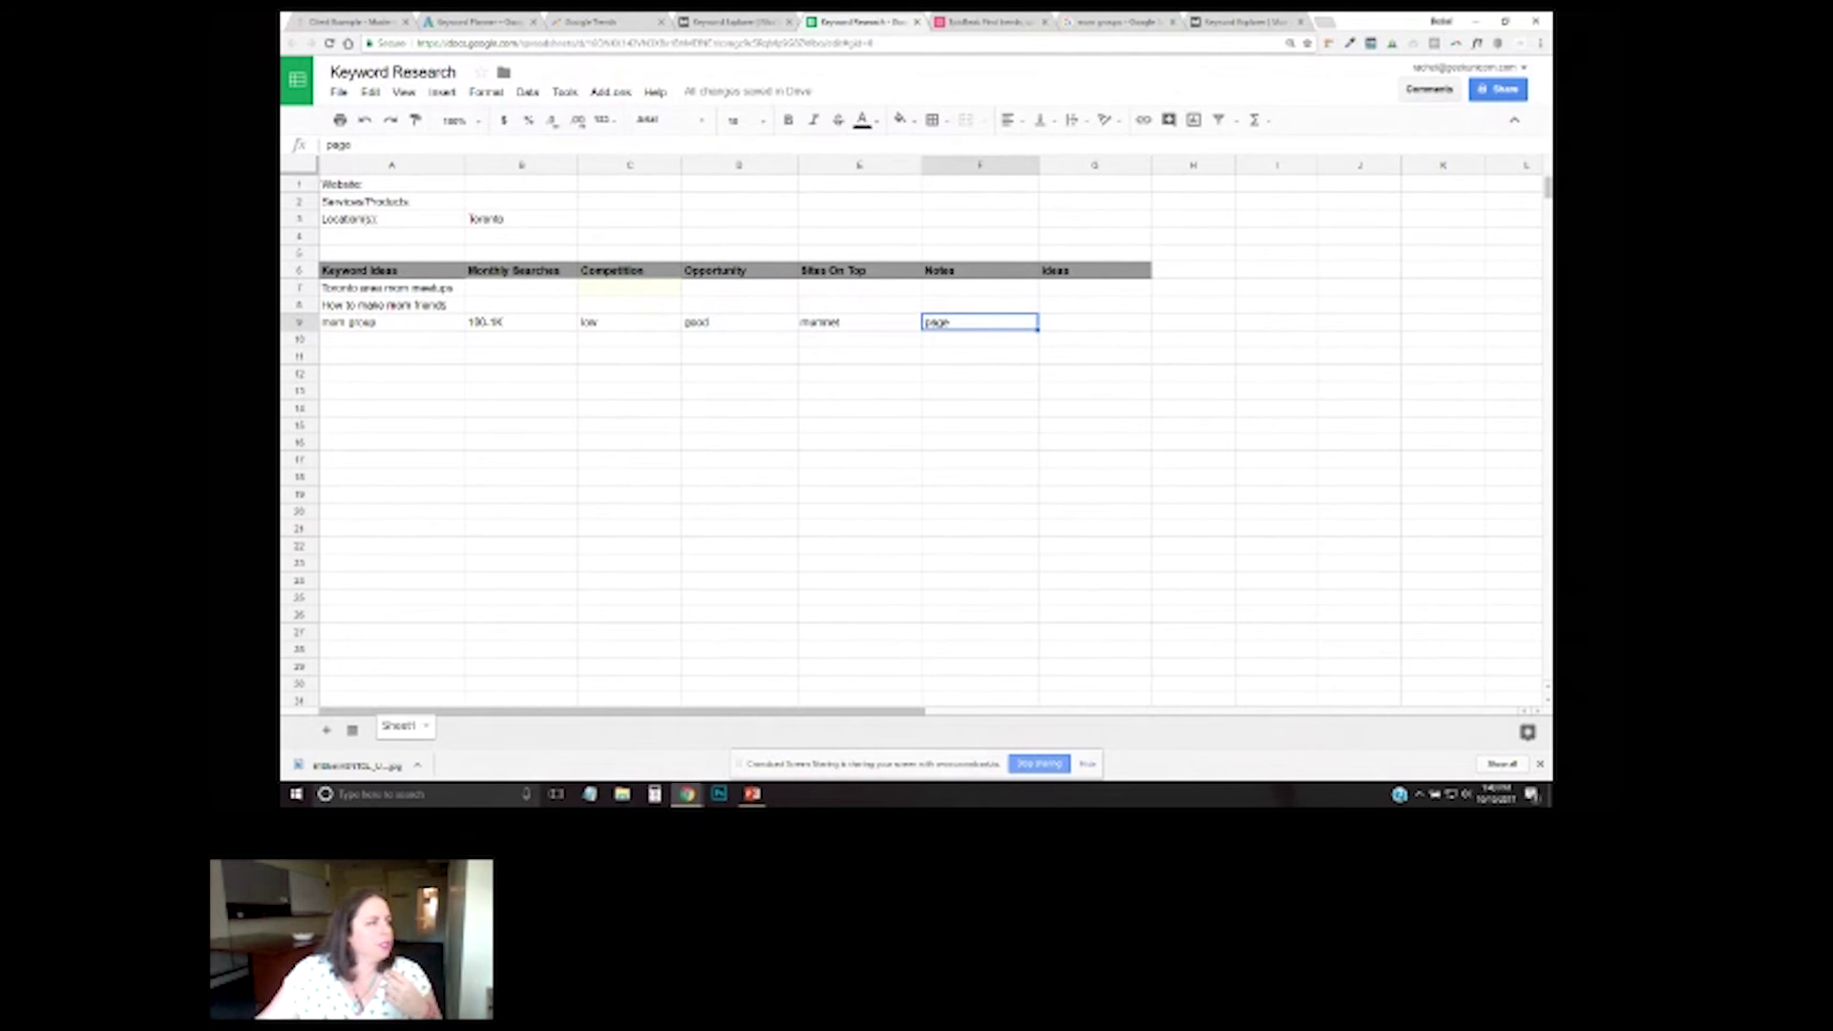
# Replace the monthly searches value for "mom group" with 200.
pyautogui.click(520, 321)
pyautogui.write('200')
pyautogui.press('Return')
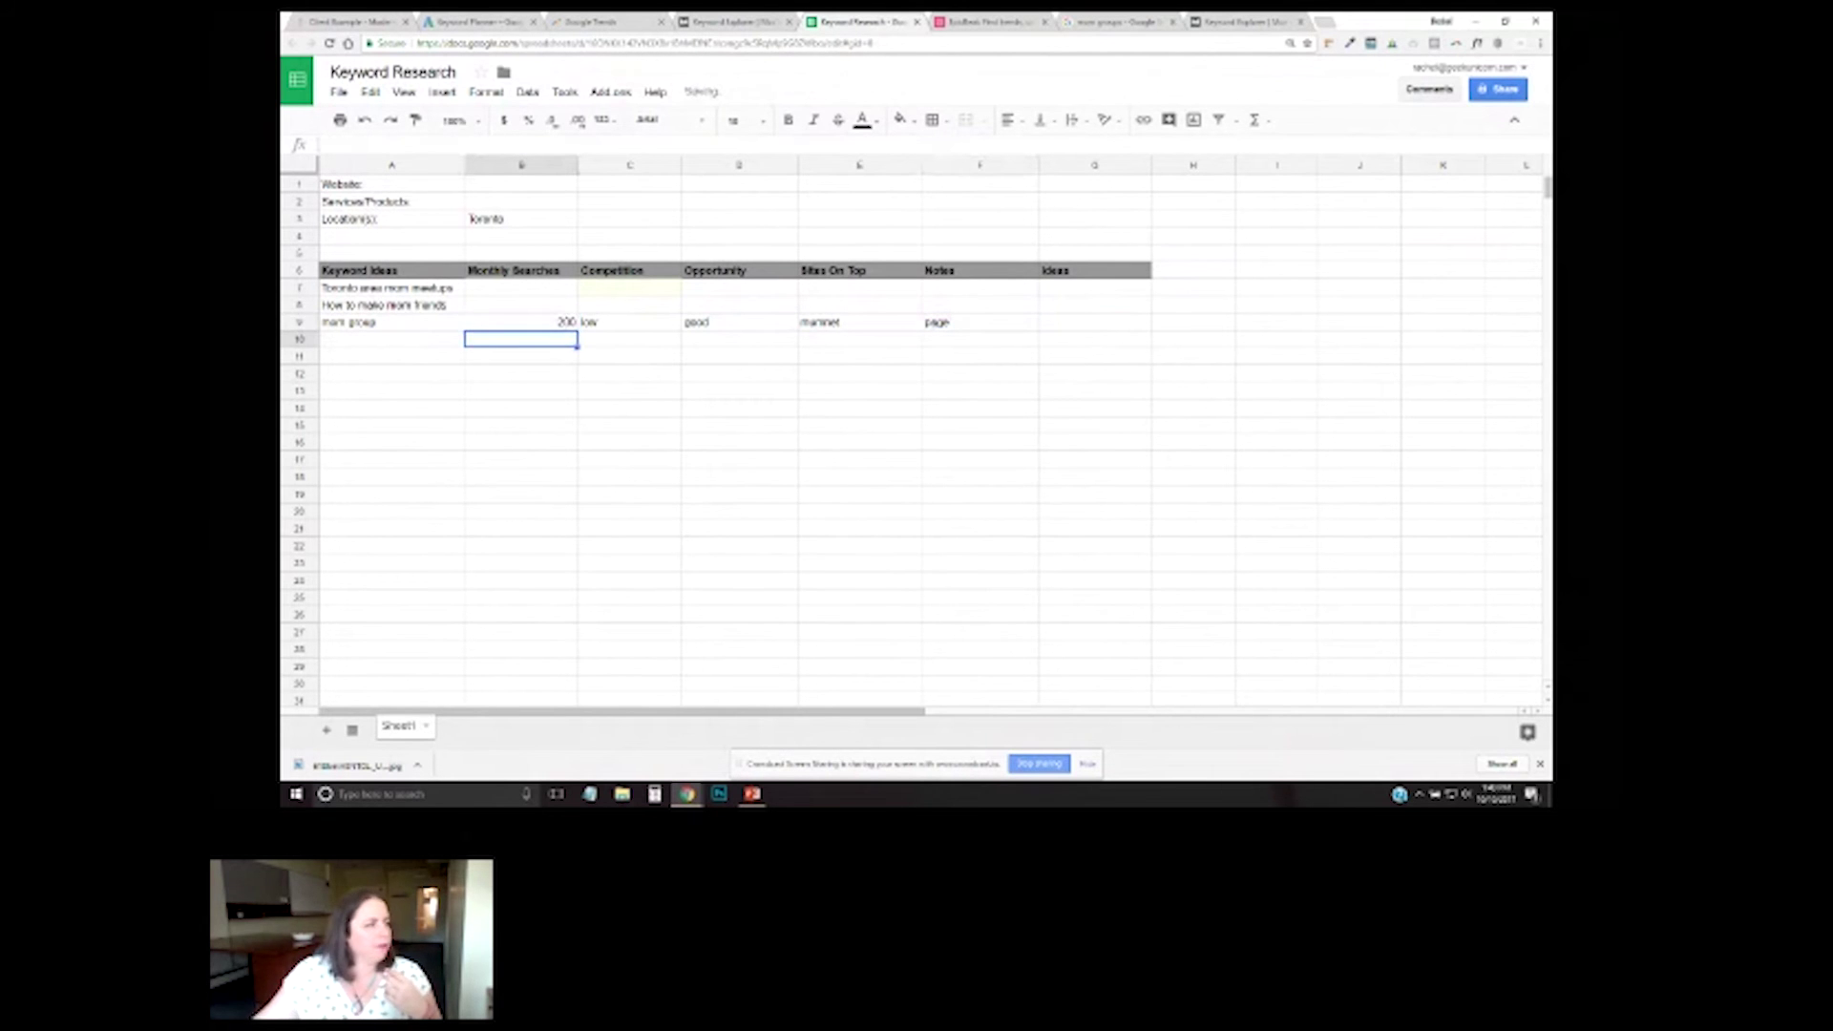
pyautogui.click(520, 322)
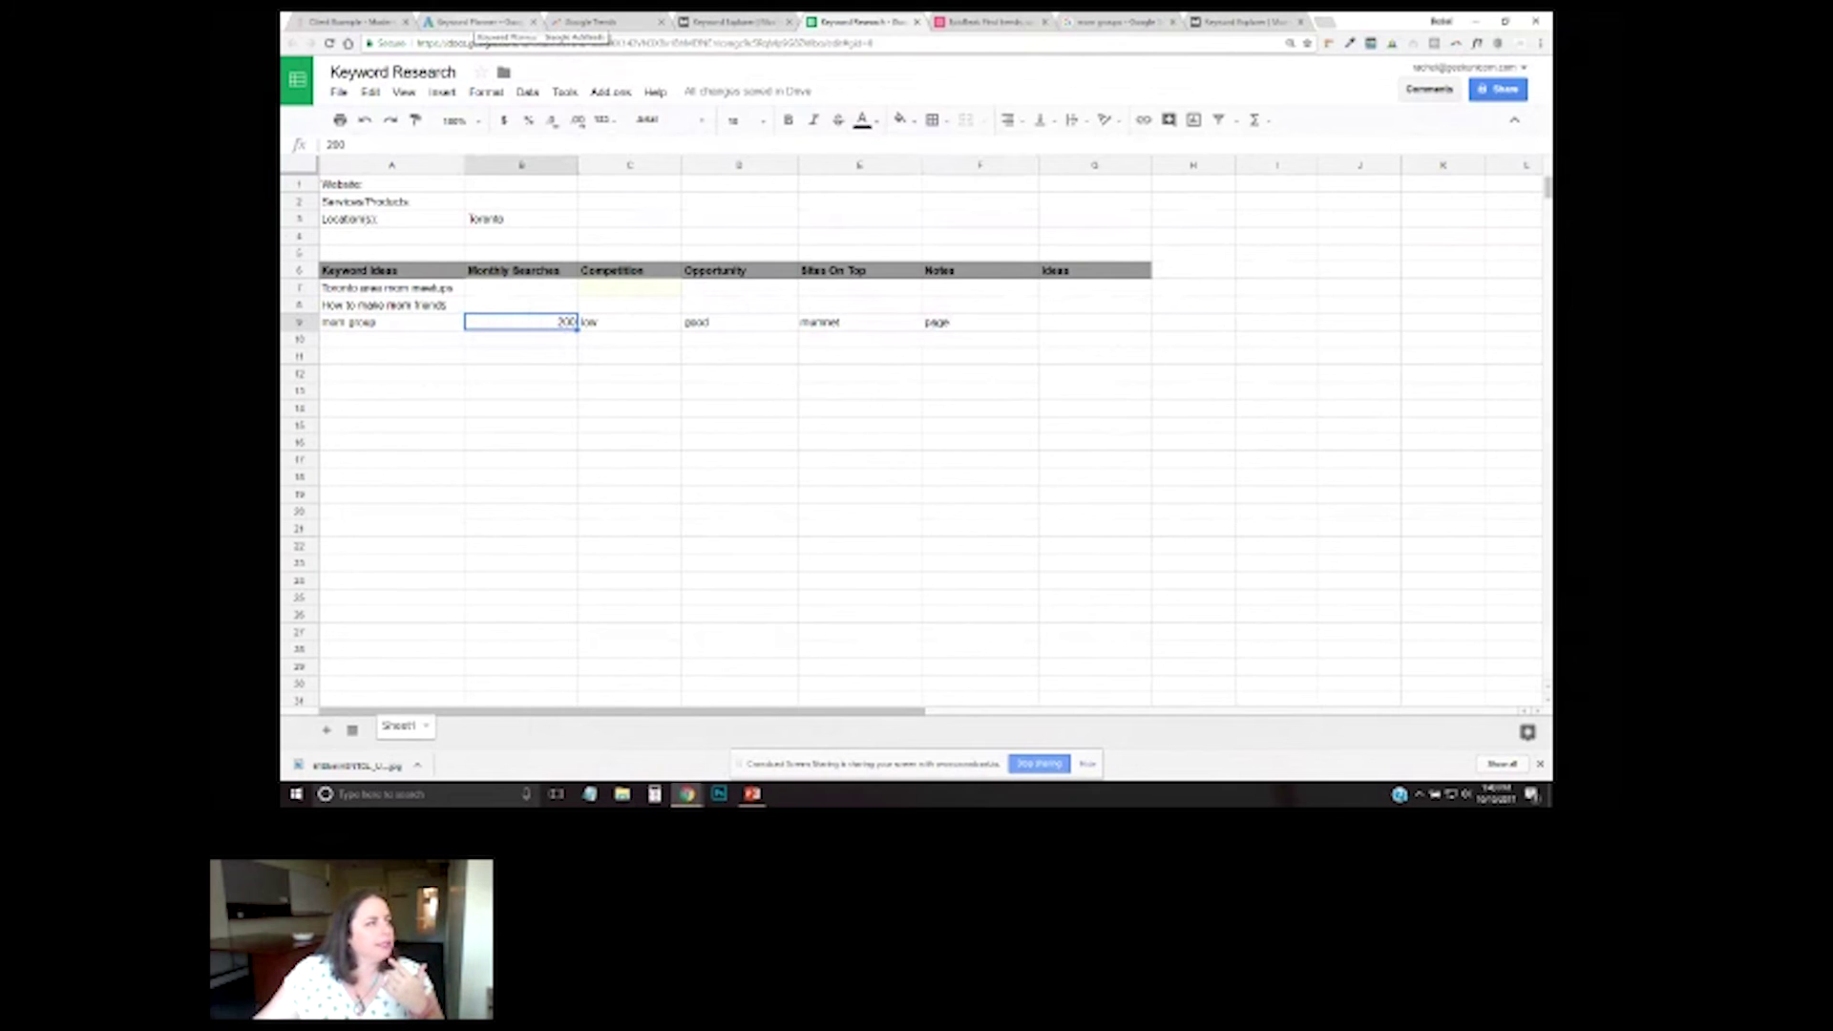
# Switch to Google Trends and look up the search term "after school program".
pyautogui.click(596, 21)
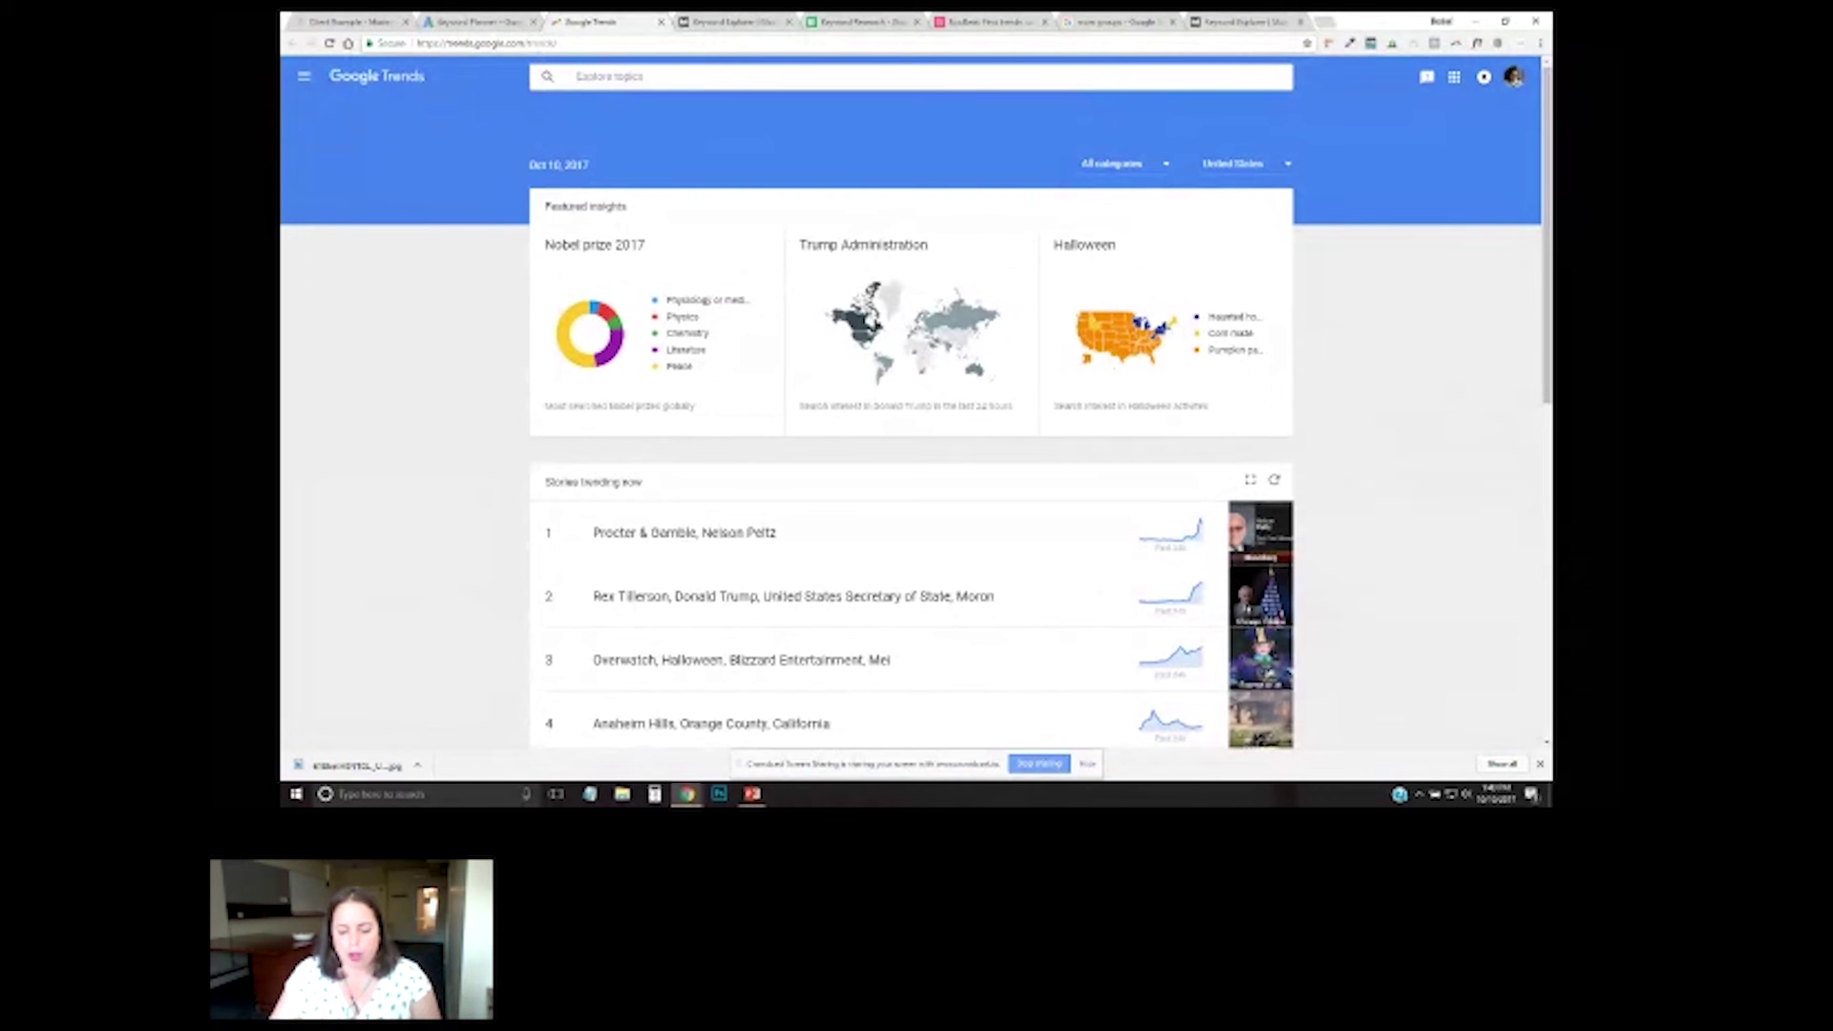
pyautogui.write('after')
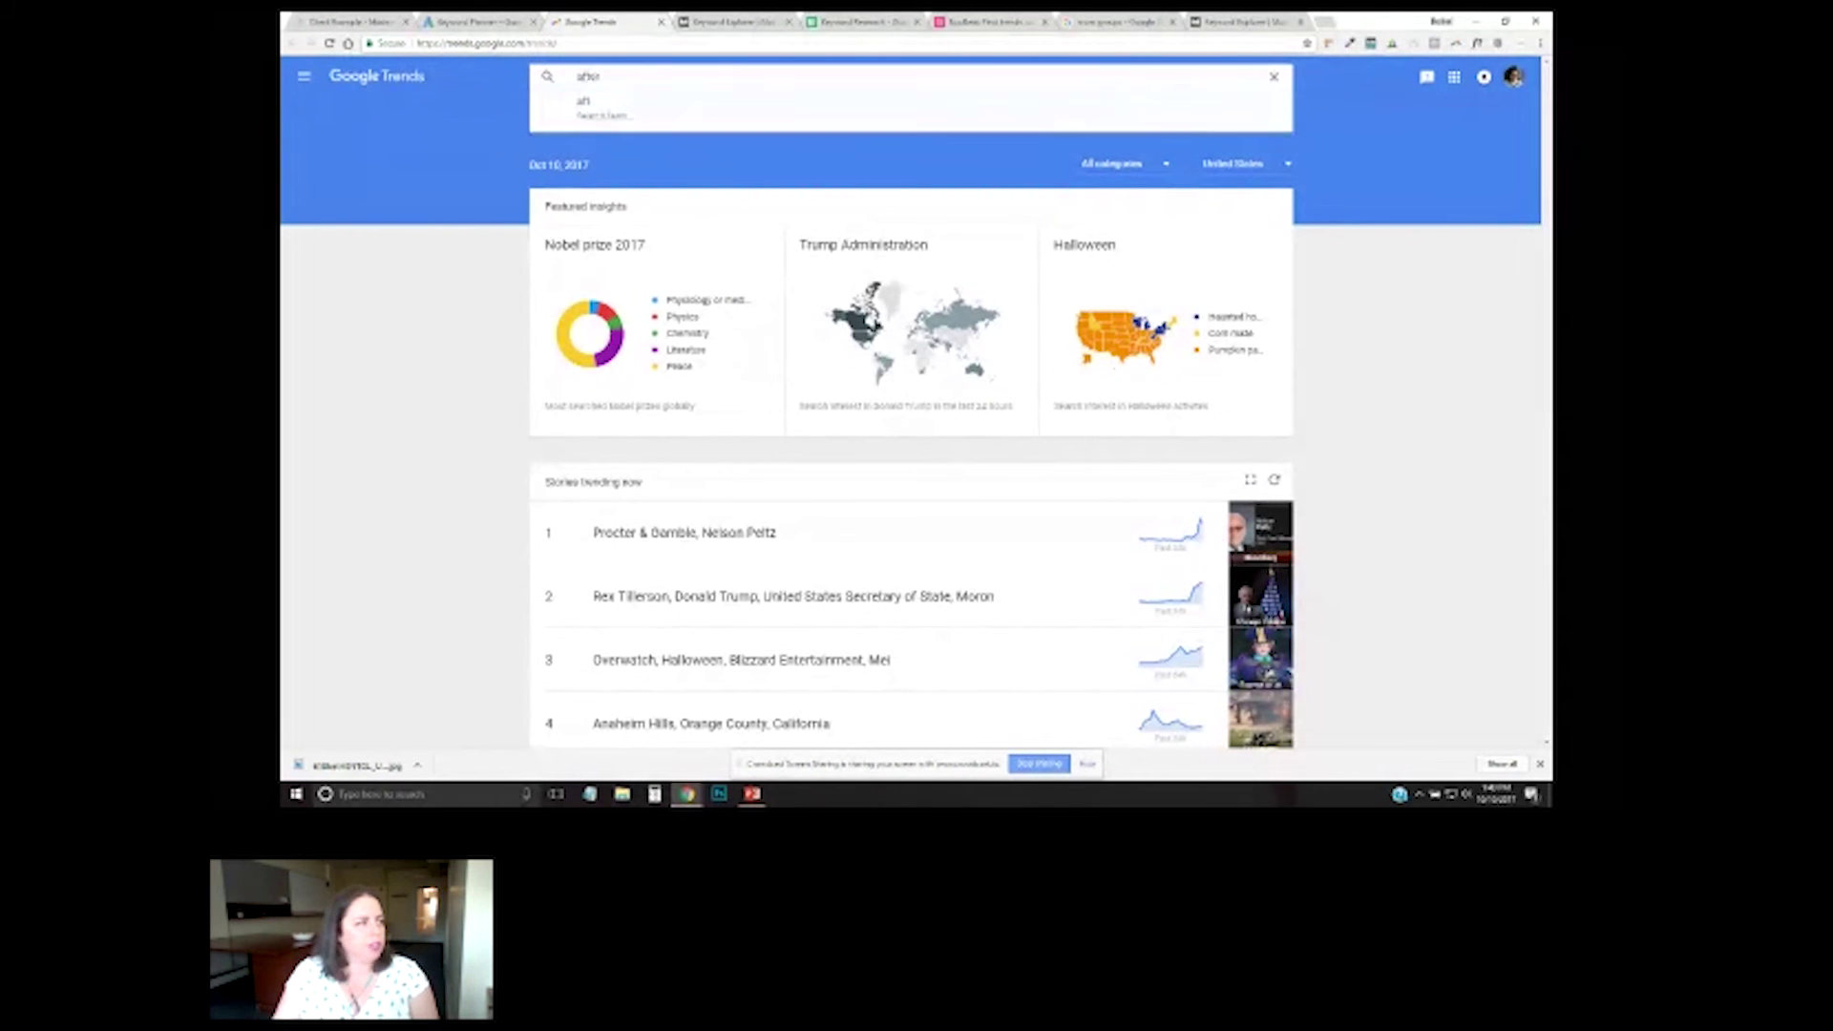
pyautogui.write(' school')
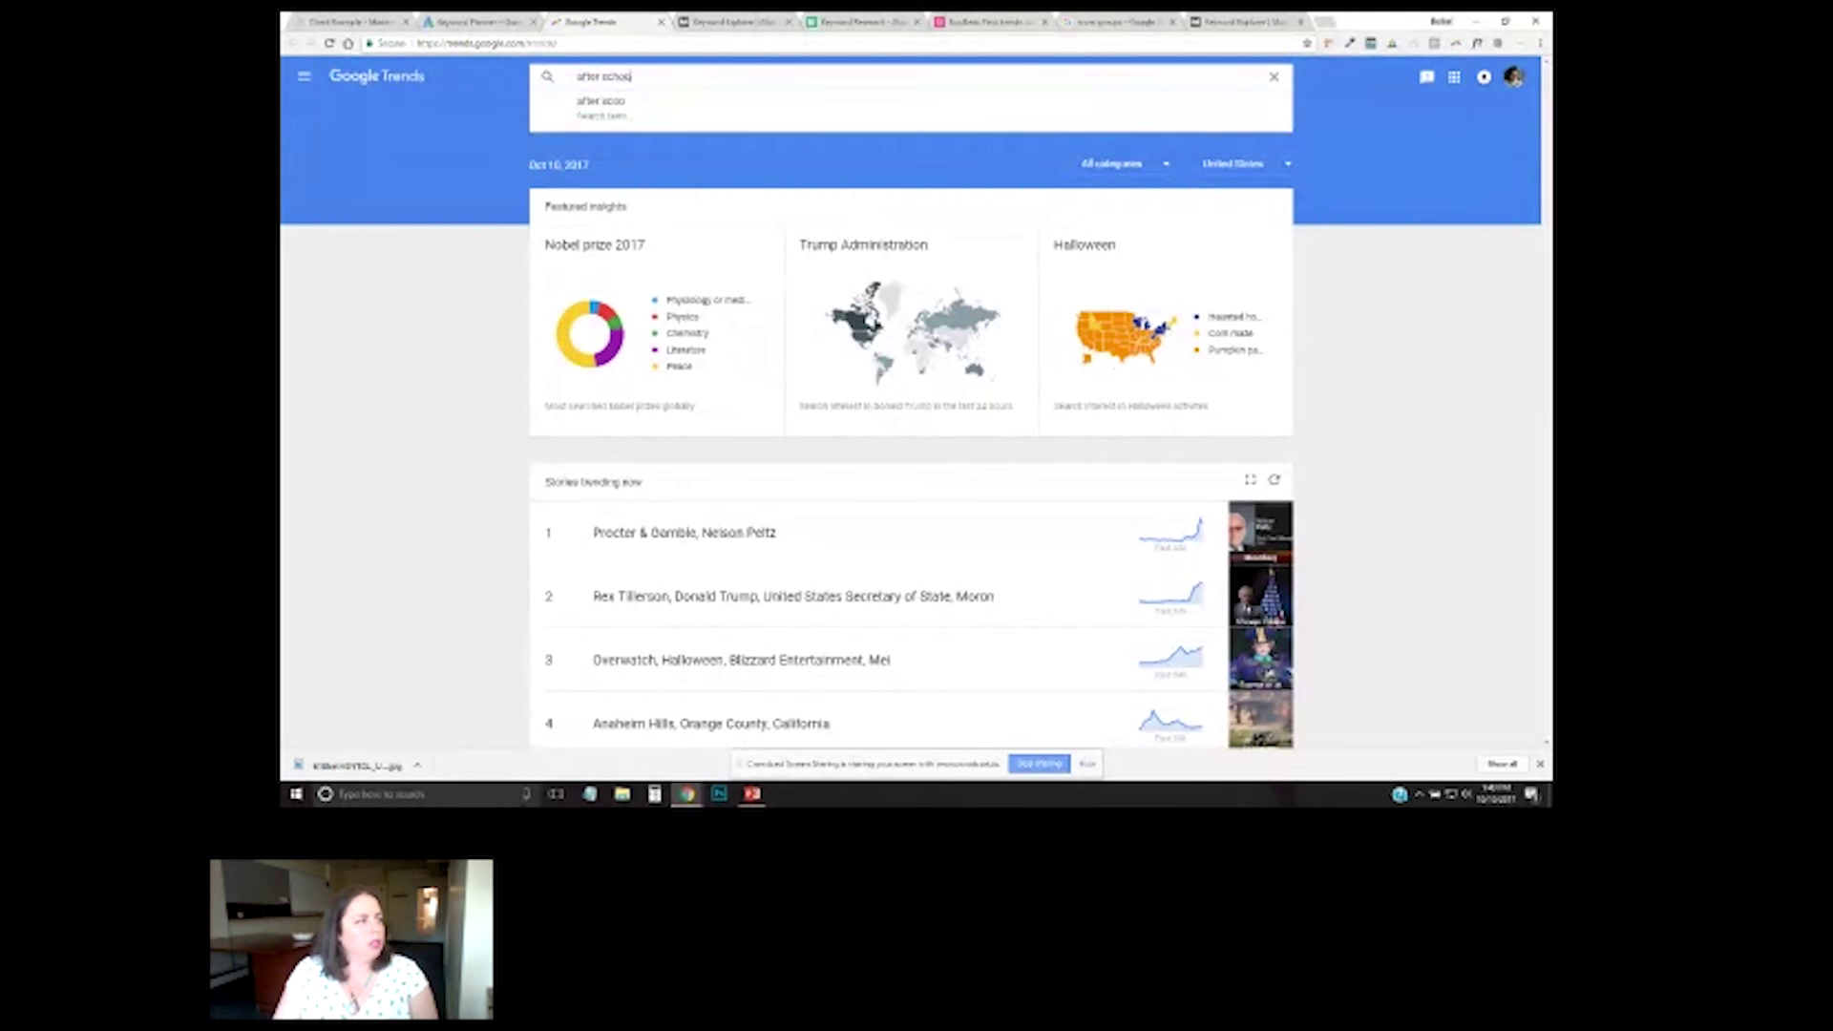
pyautogui.write(' prog')
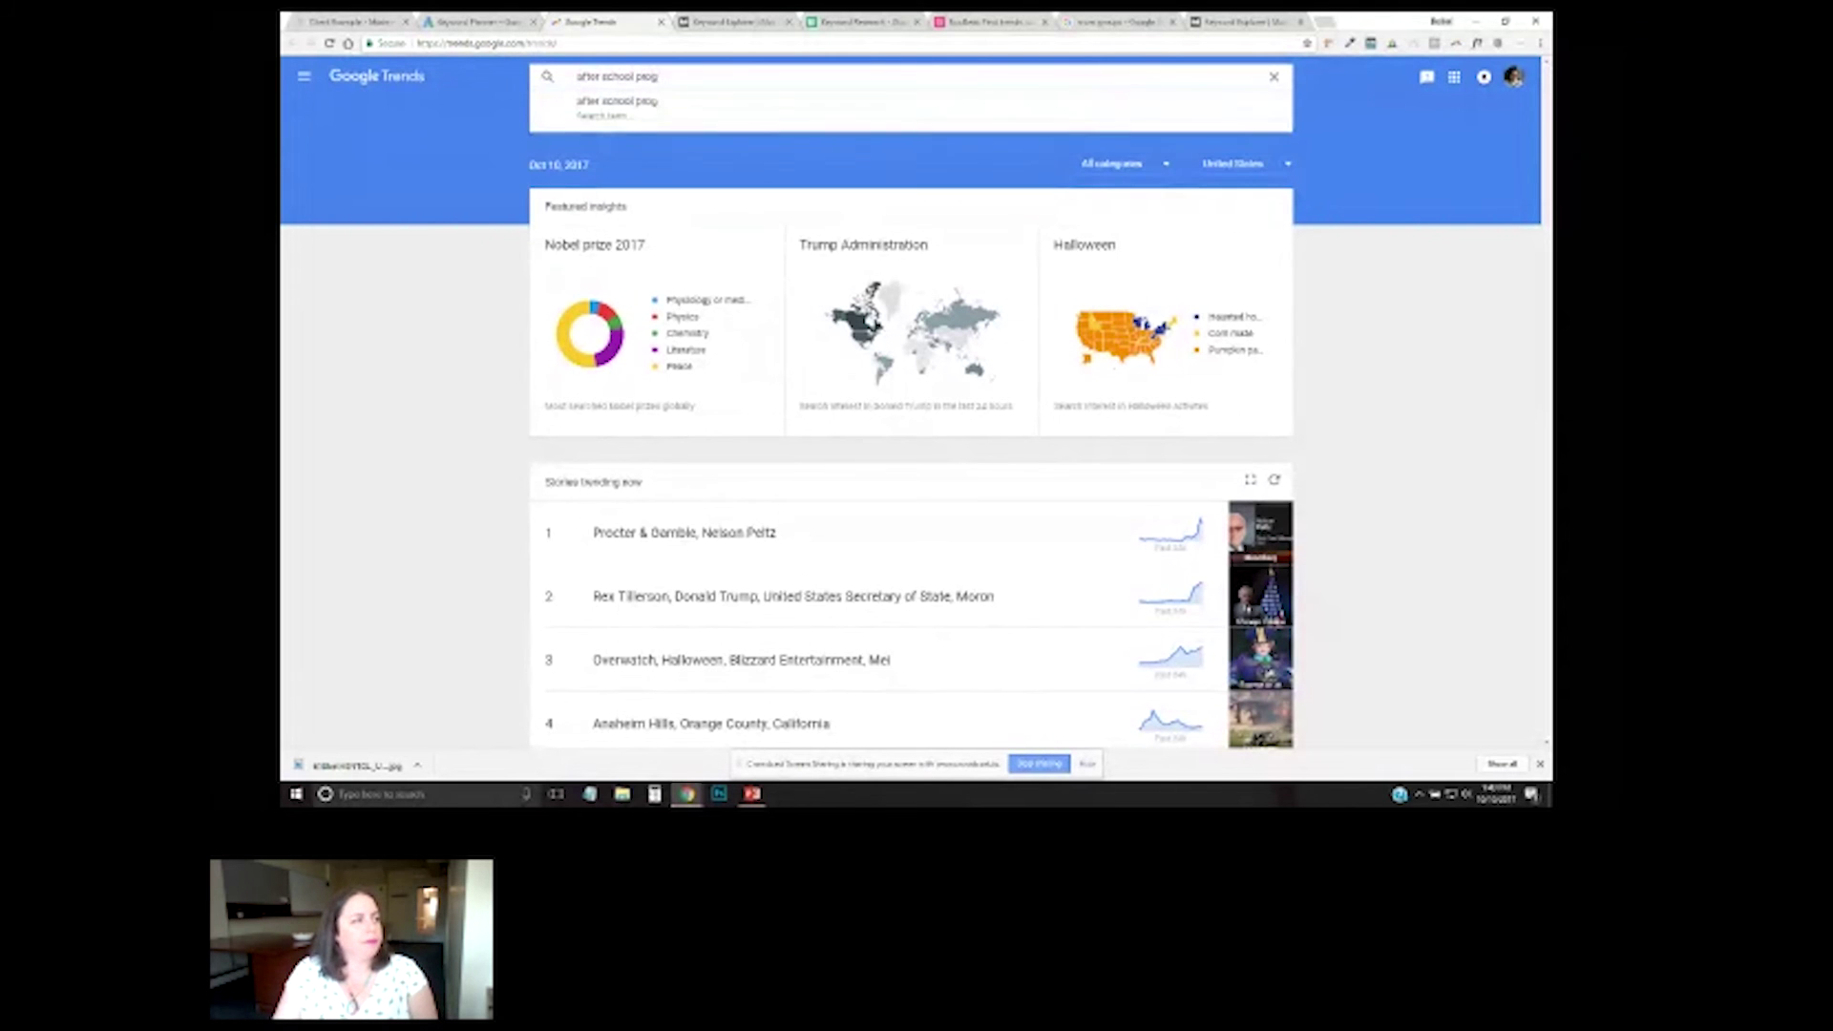
pyautogui.write('ram')
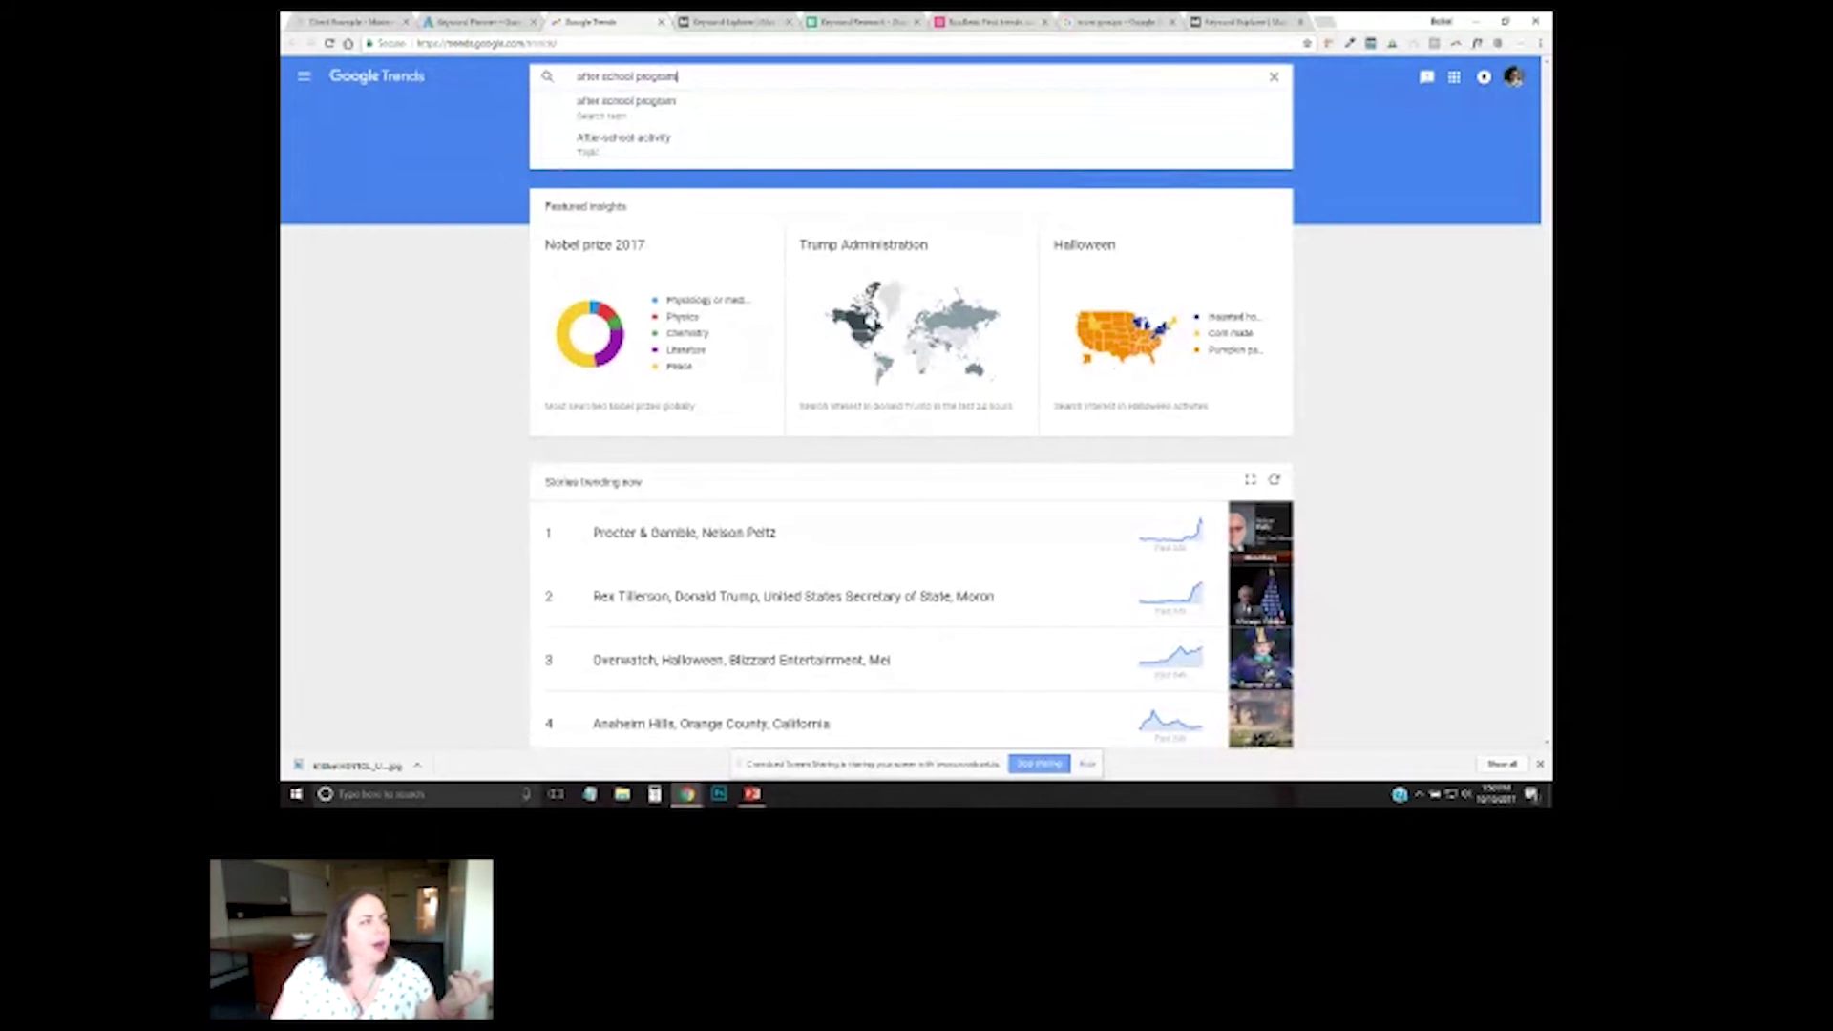
pyautogui.press('Return')
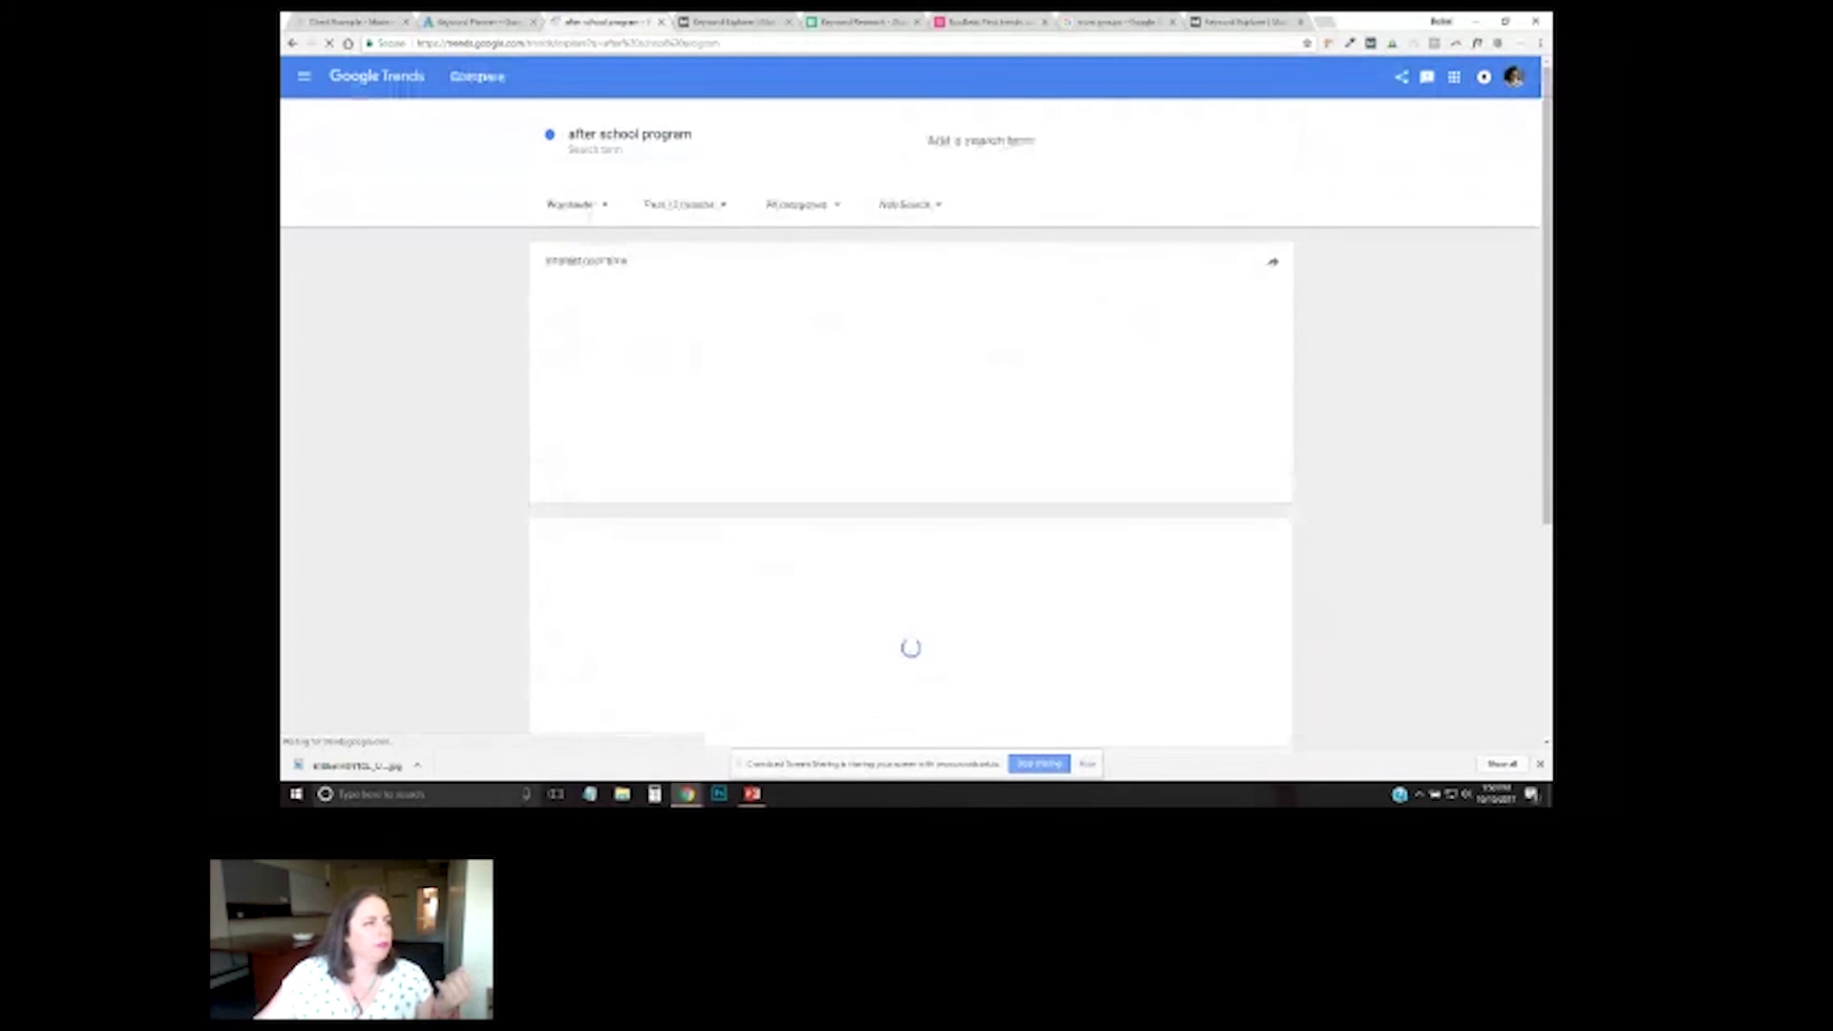
# Add "after school activity" as a comparison term alongside "after school program".
pyautogui.click(936, 141)
pyautogui.write('after s')
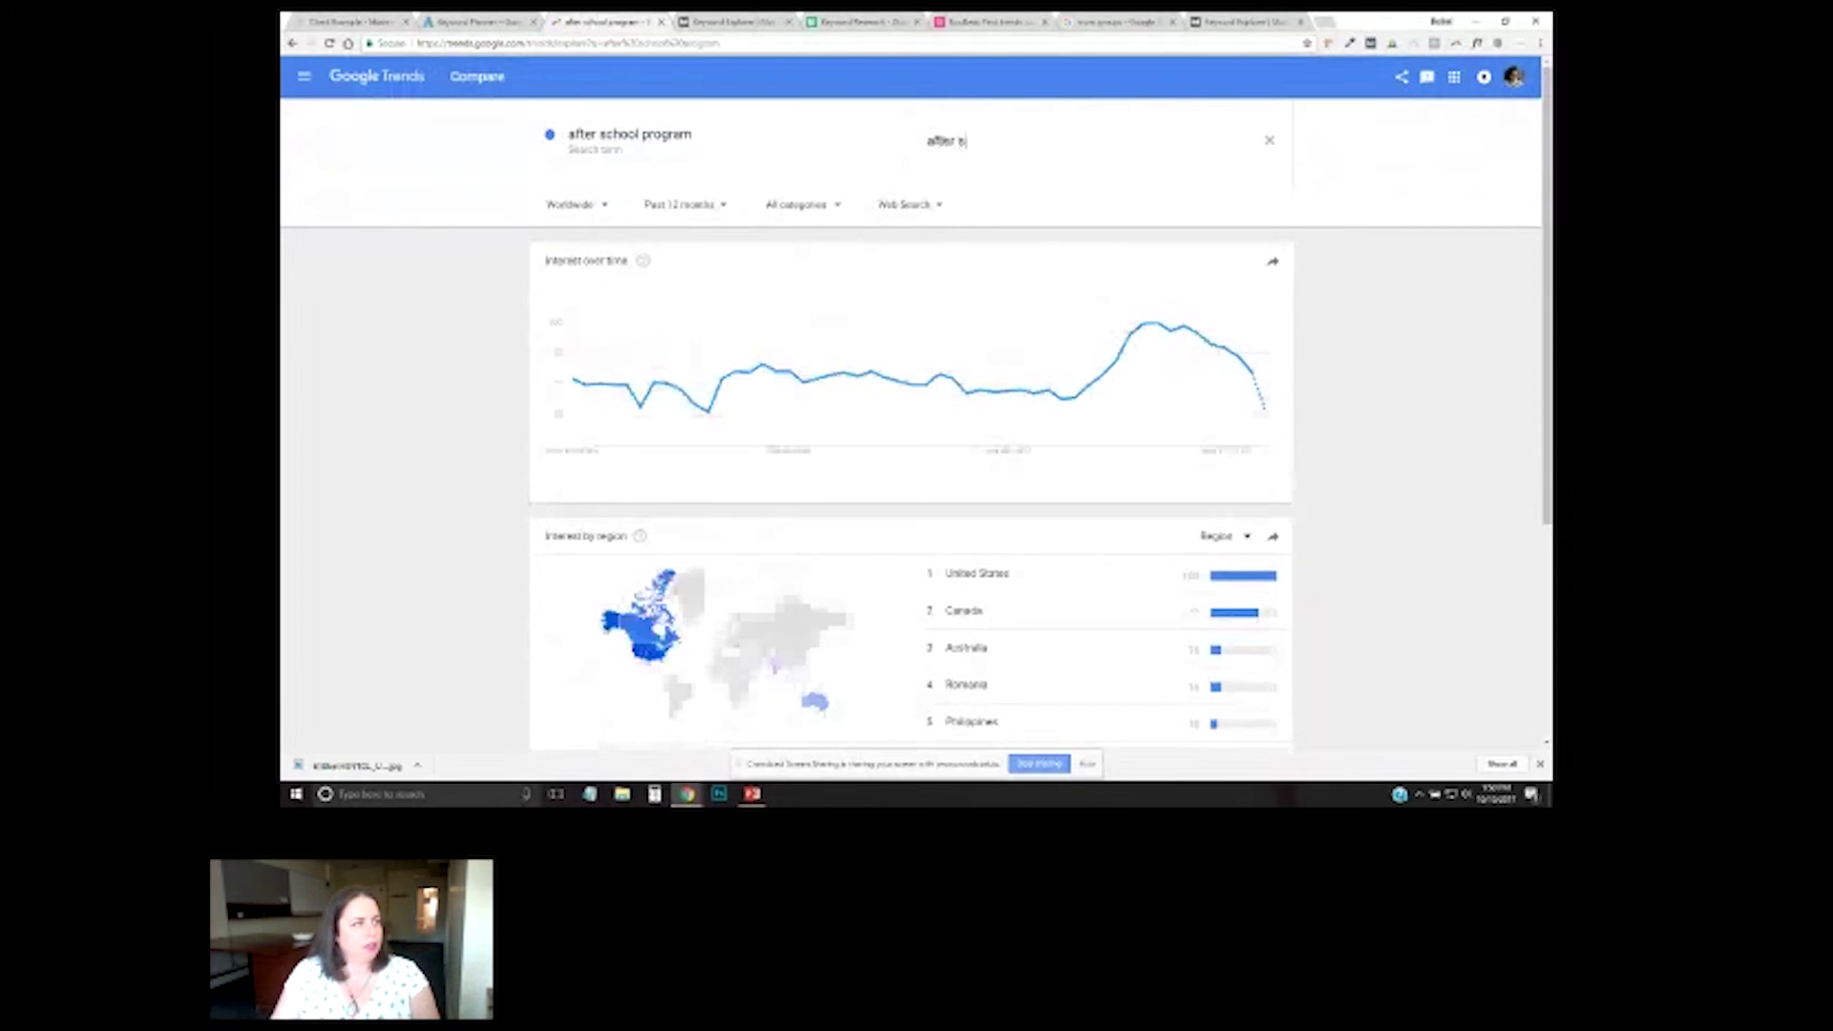
pyautogui.write('chool activity')
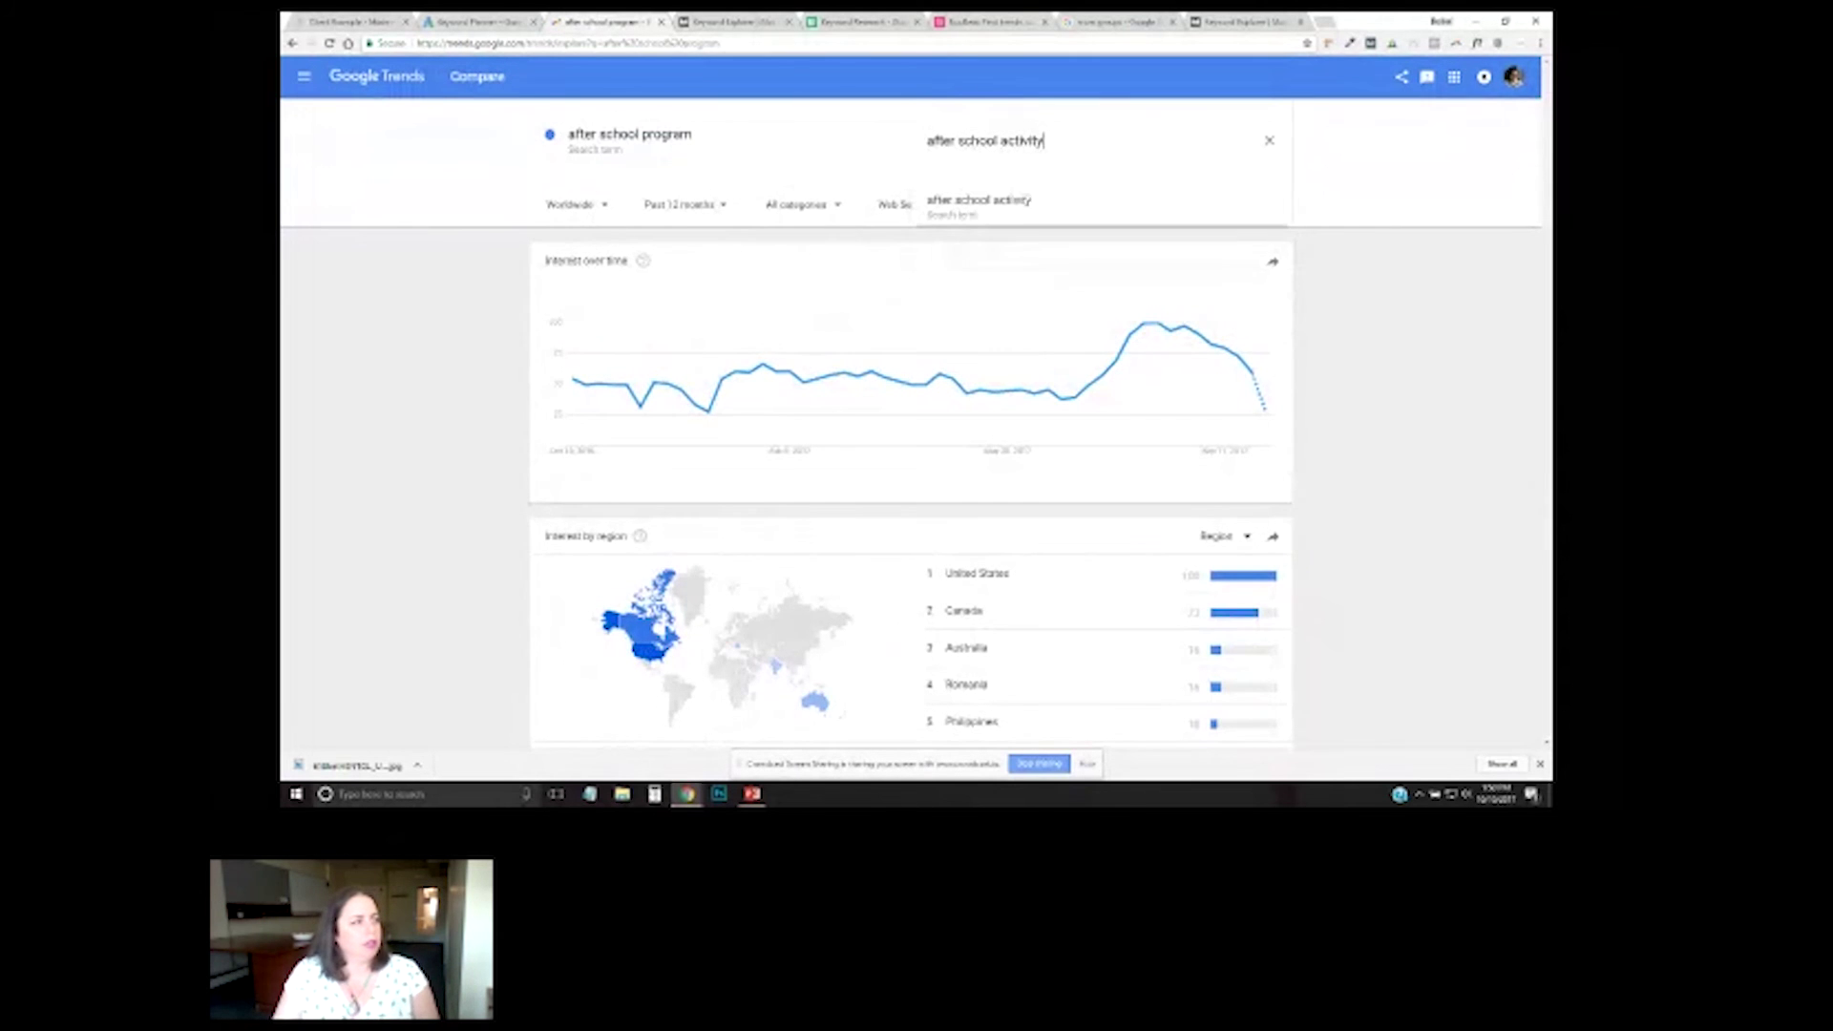
pyautogui.press('Return')
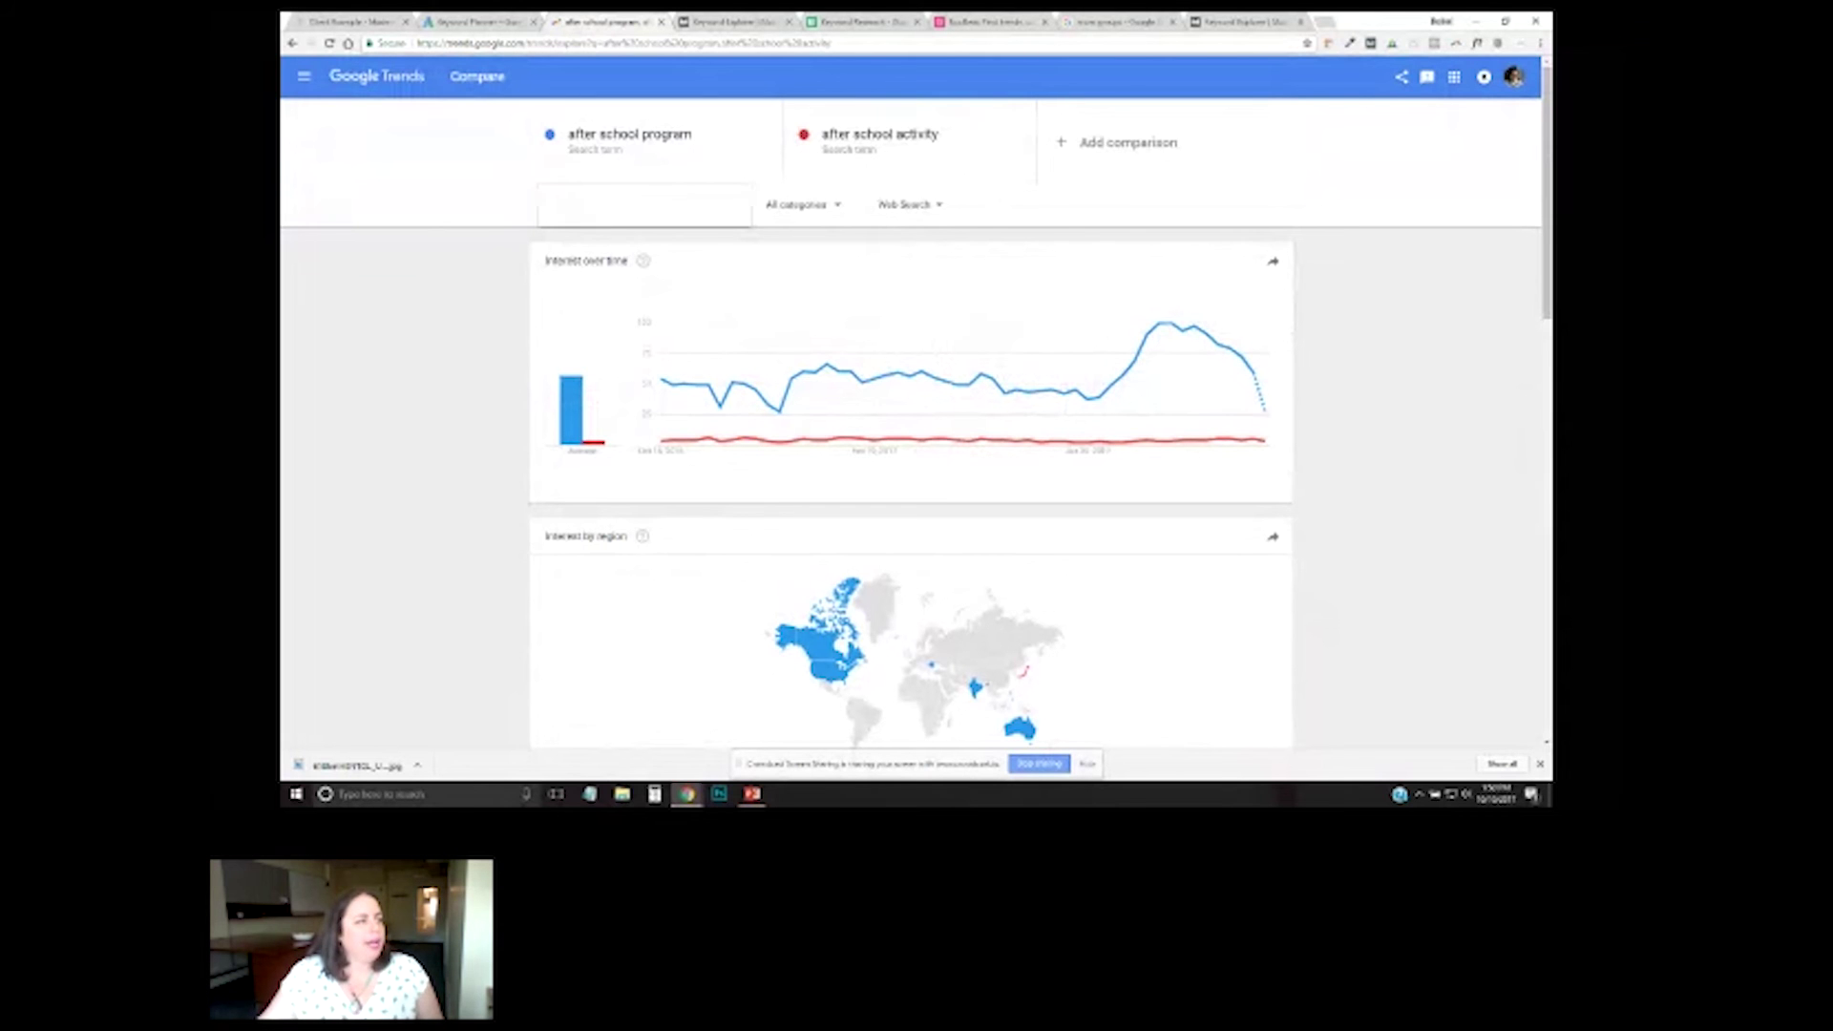
pyautogui.click(644, 204)
pyautogui.write('canada')
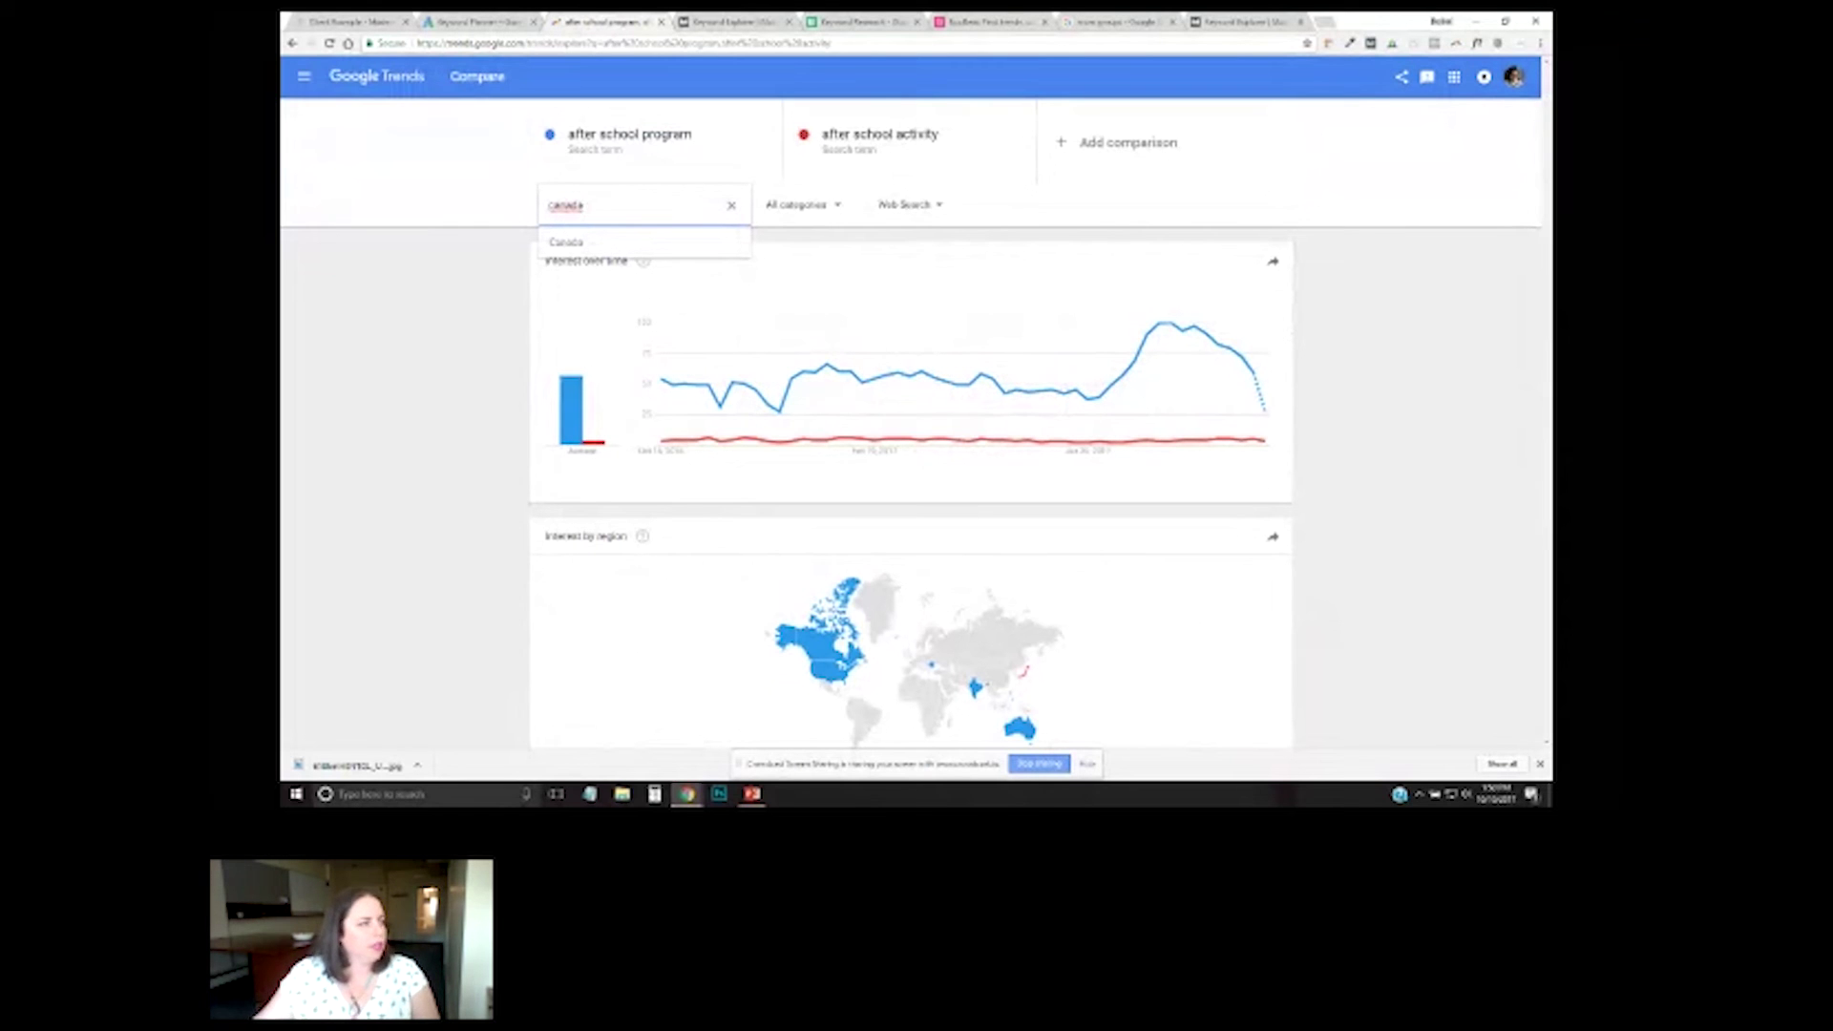
pyautogui.press('Escape')
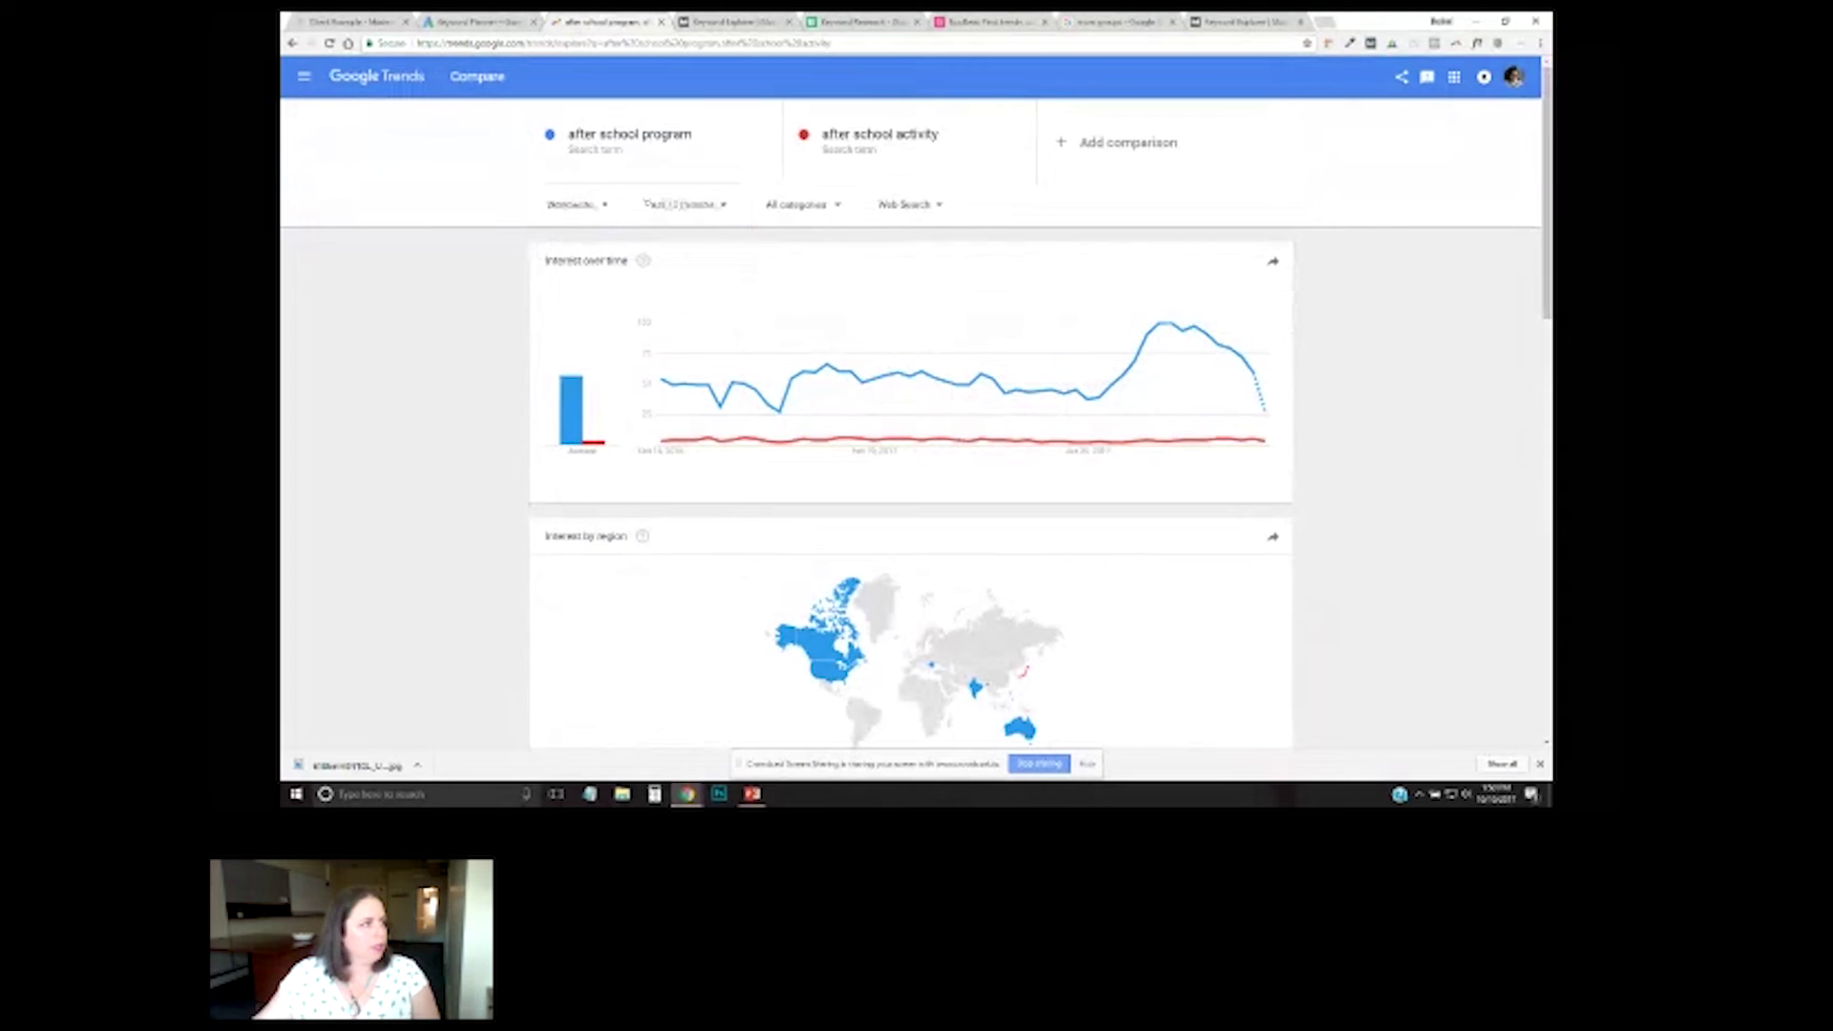
# Limit the comparison of the two after-school terms to Canada.
pyautogui.click(576, 205)
pyautogui.write('canad')
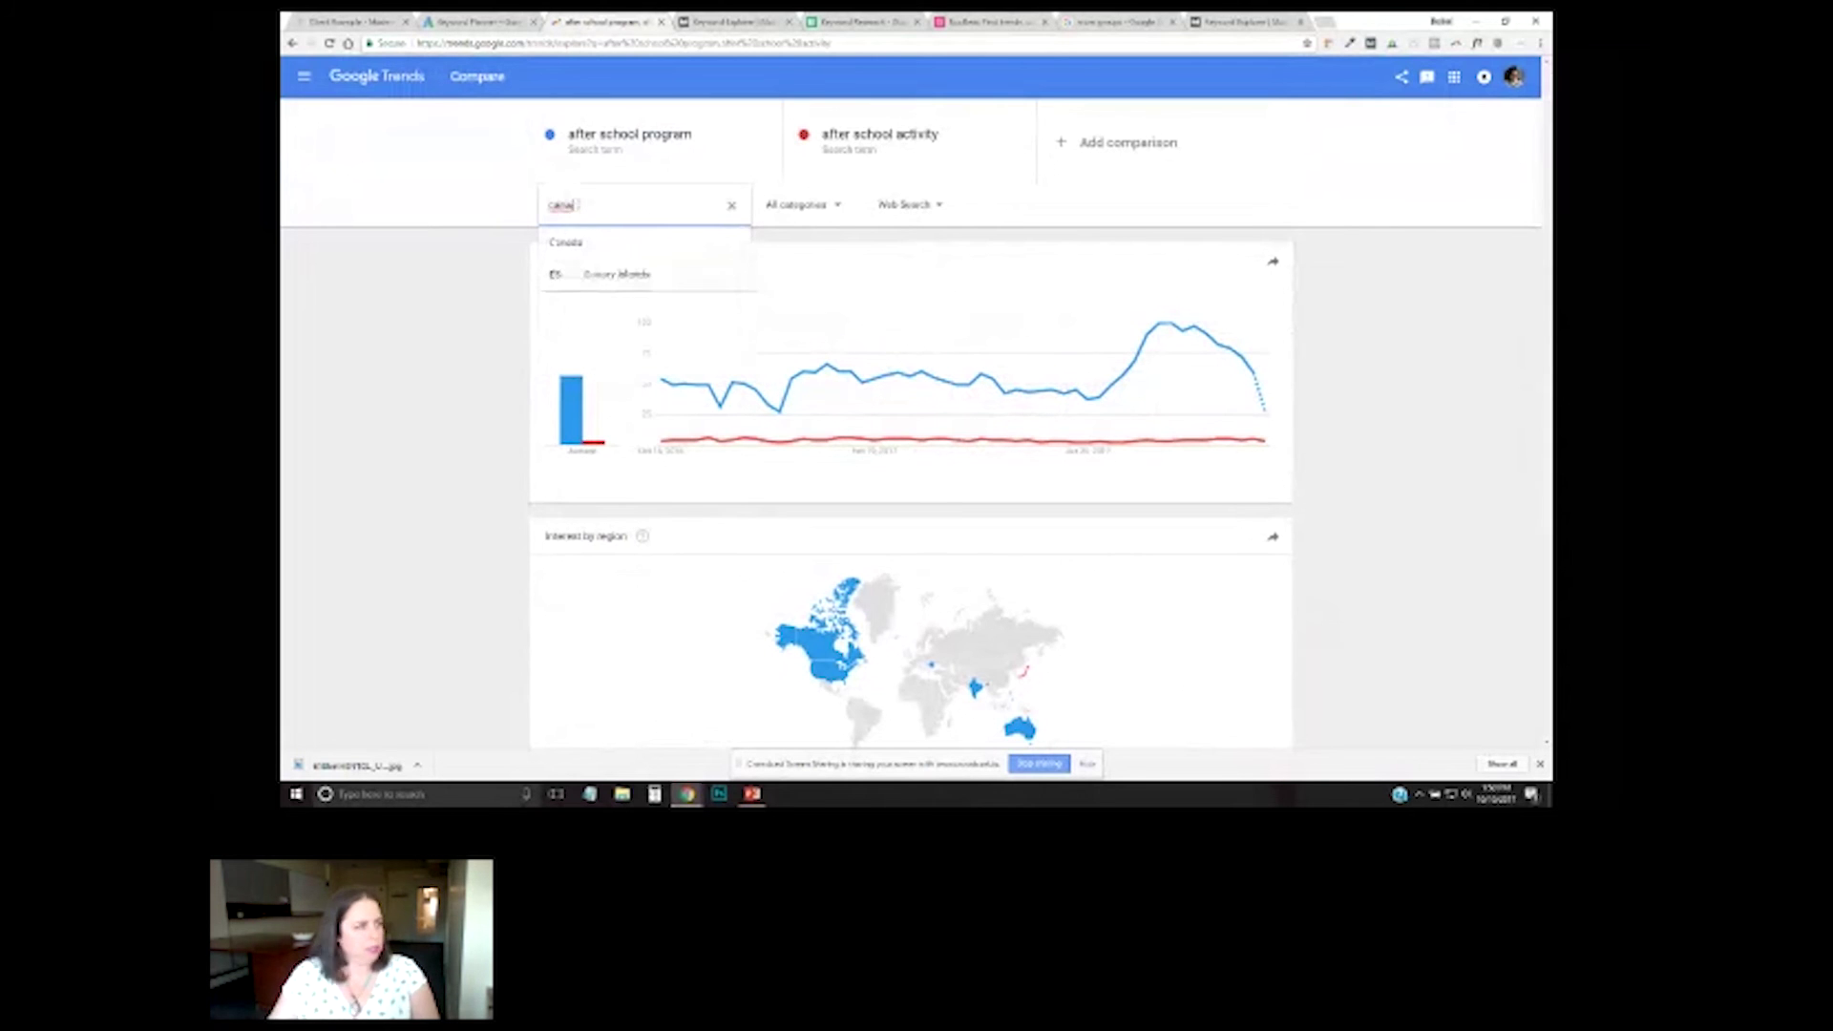
pyautogui.click(737, 242)
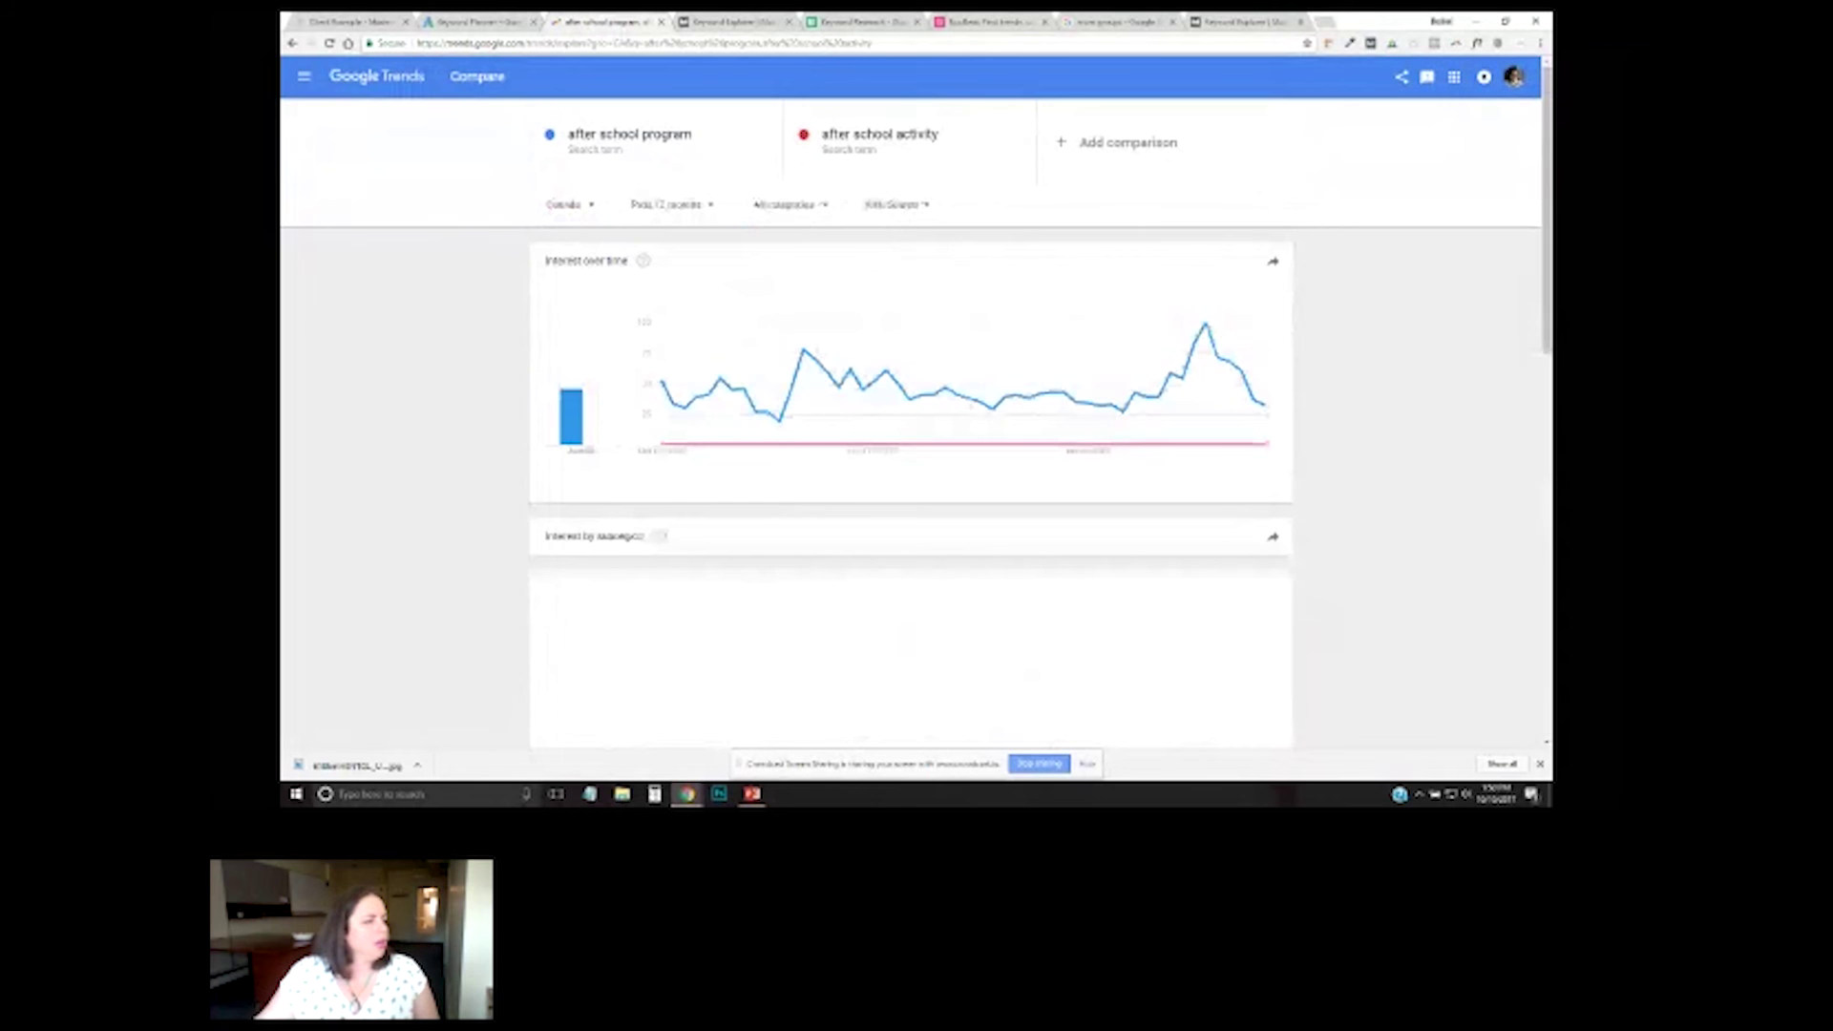
# Examine the interest by subregion and the related queries for both after-school terms in Canada.
pyautogui.scroll(-2, 911, 429)
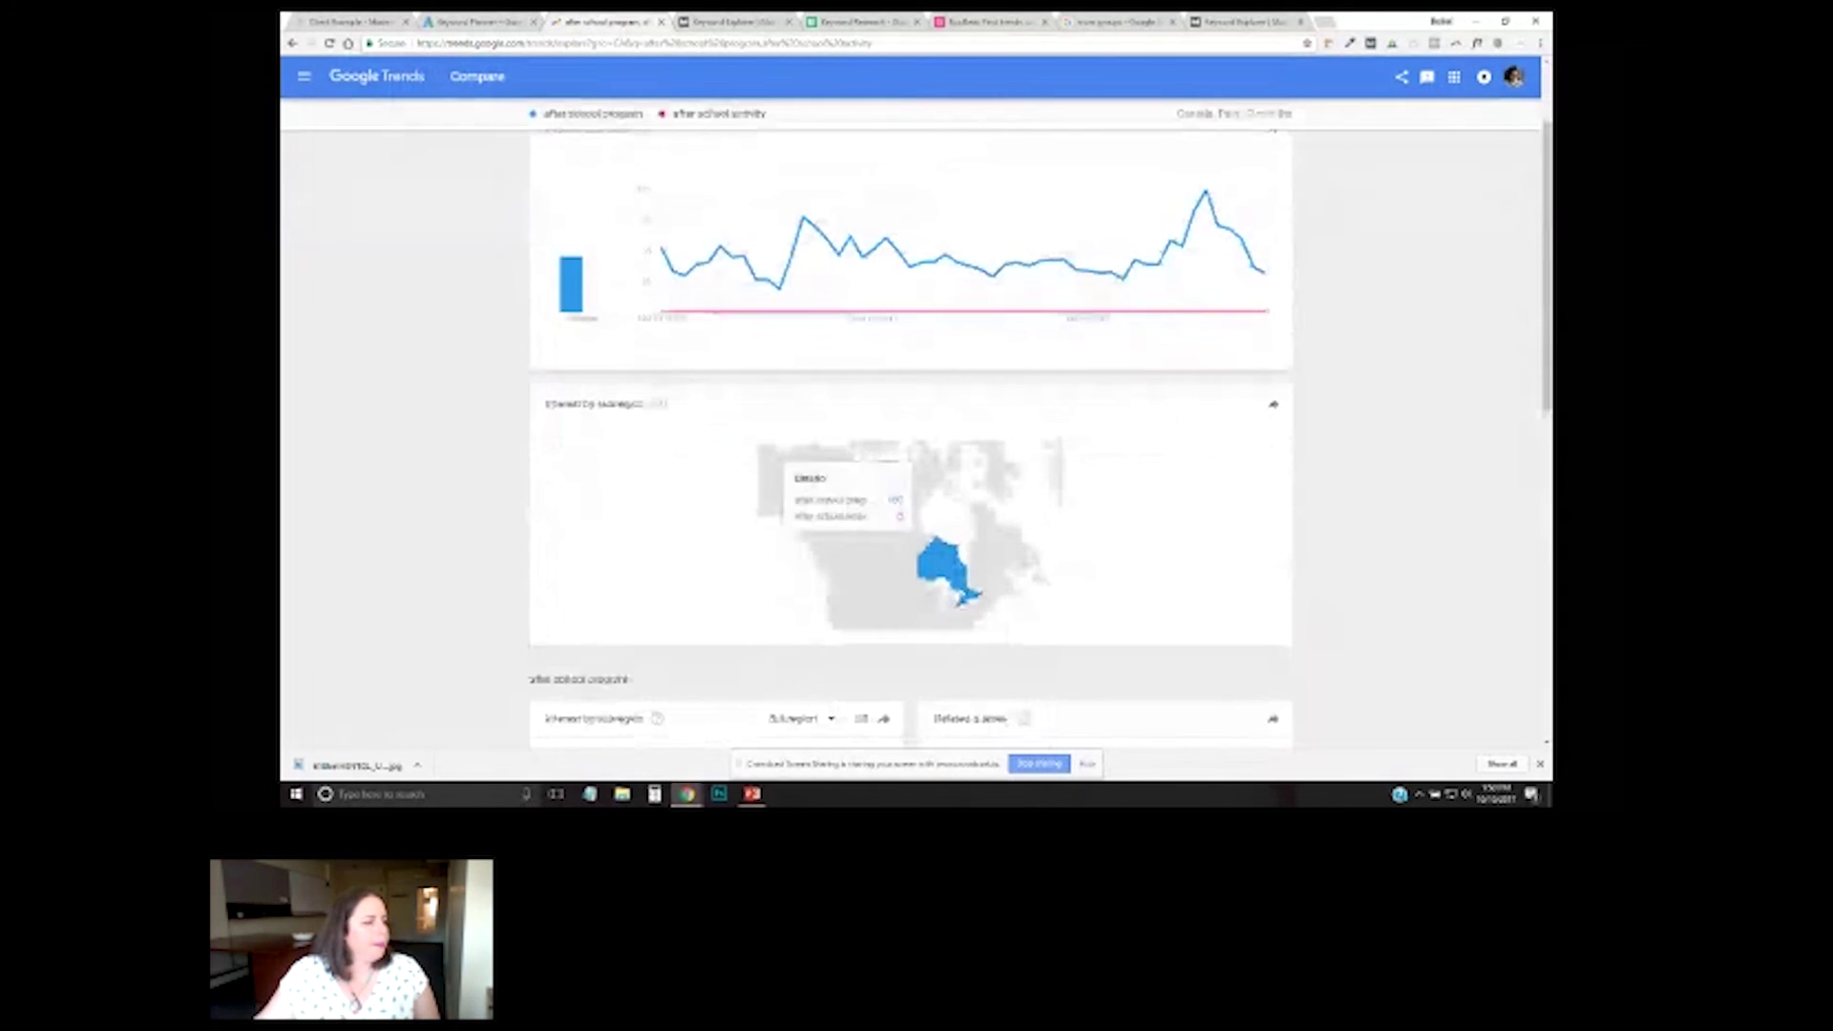
pyautogui.scroll(2, 911, 430)
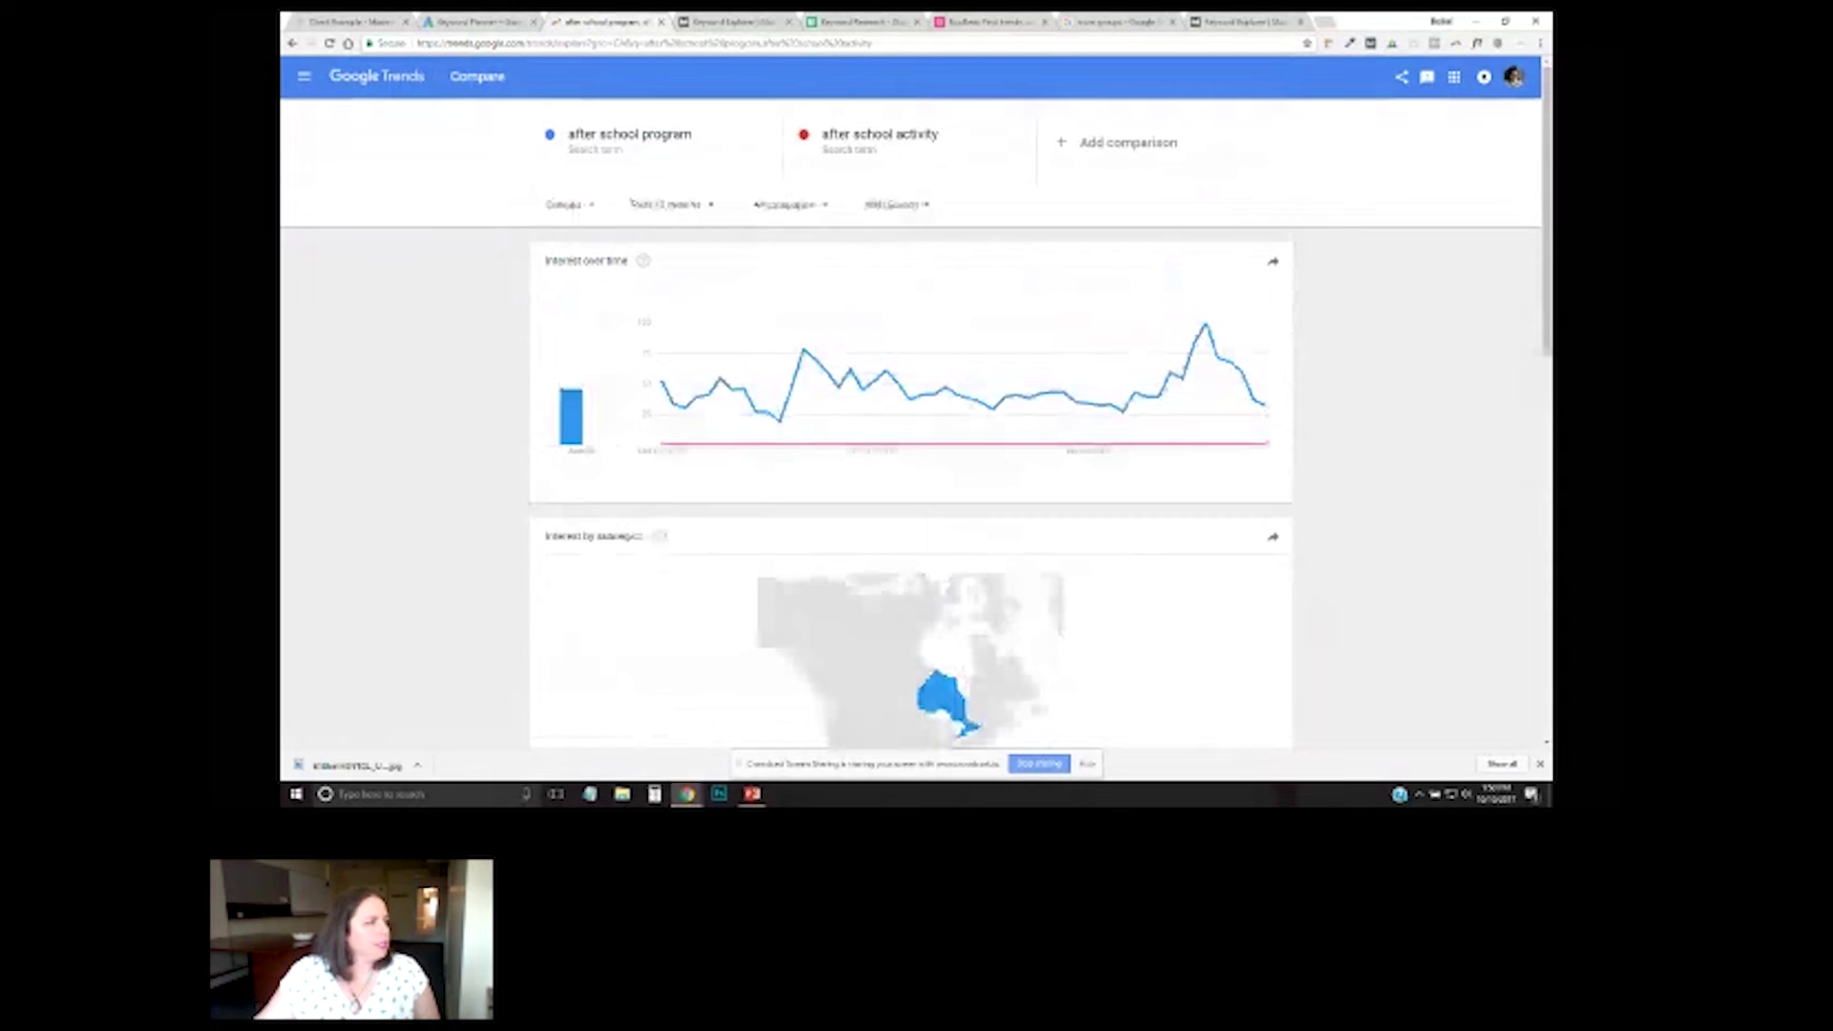
pyautogui.moveTo(940, 702)
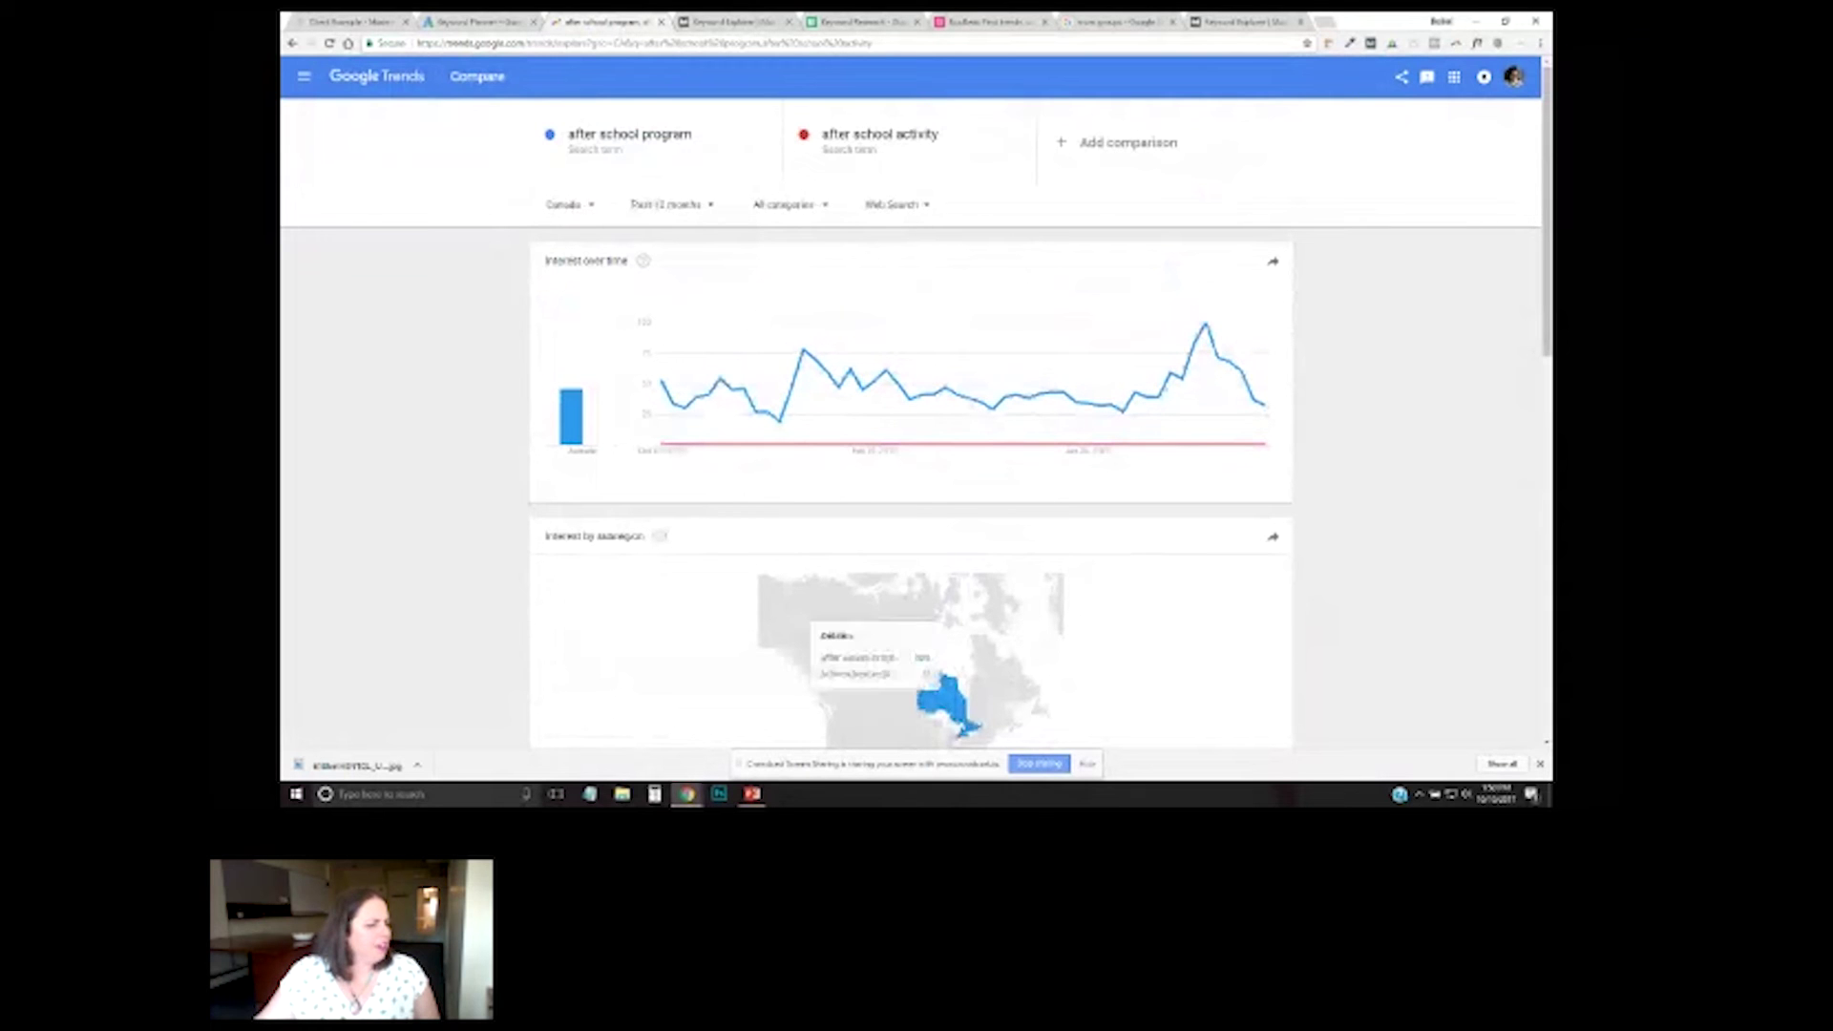
pyautogui.scroll(-6, 910, 478)
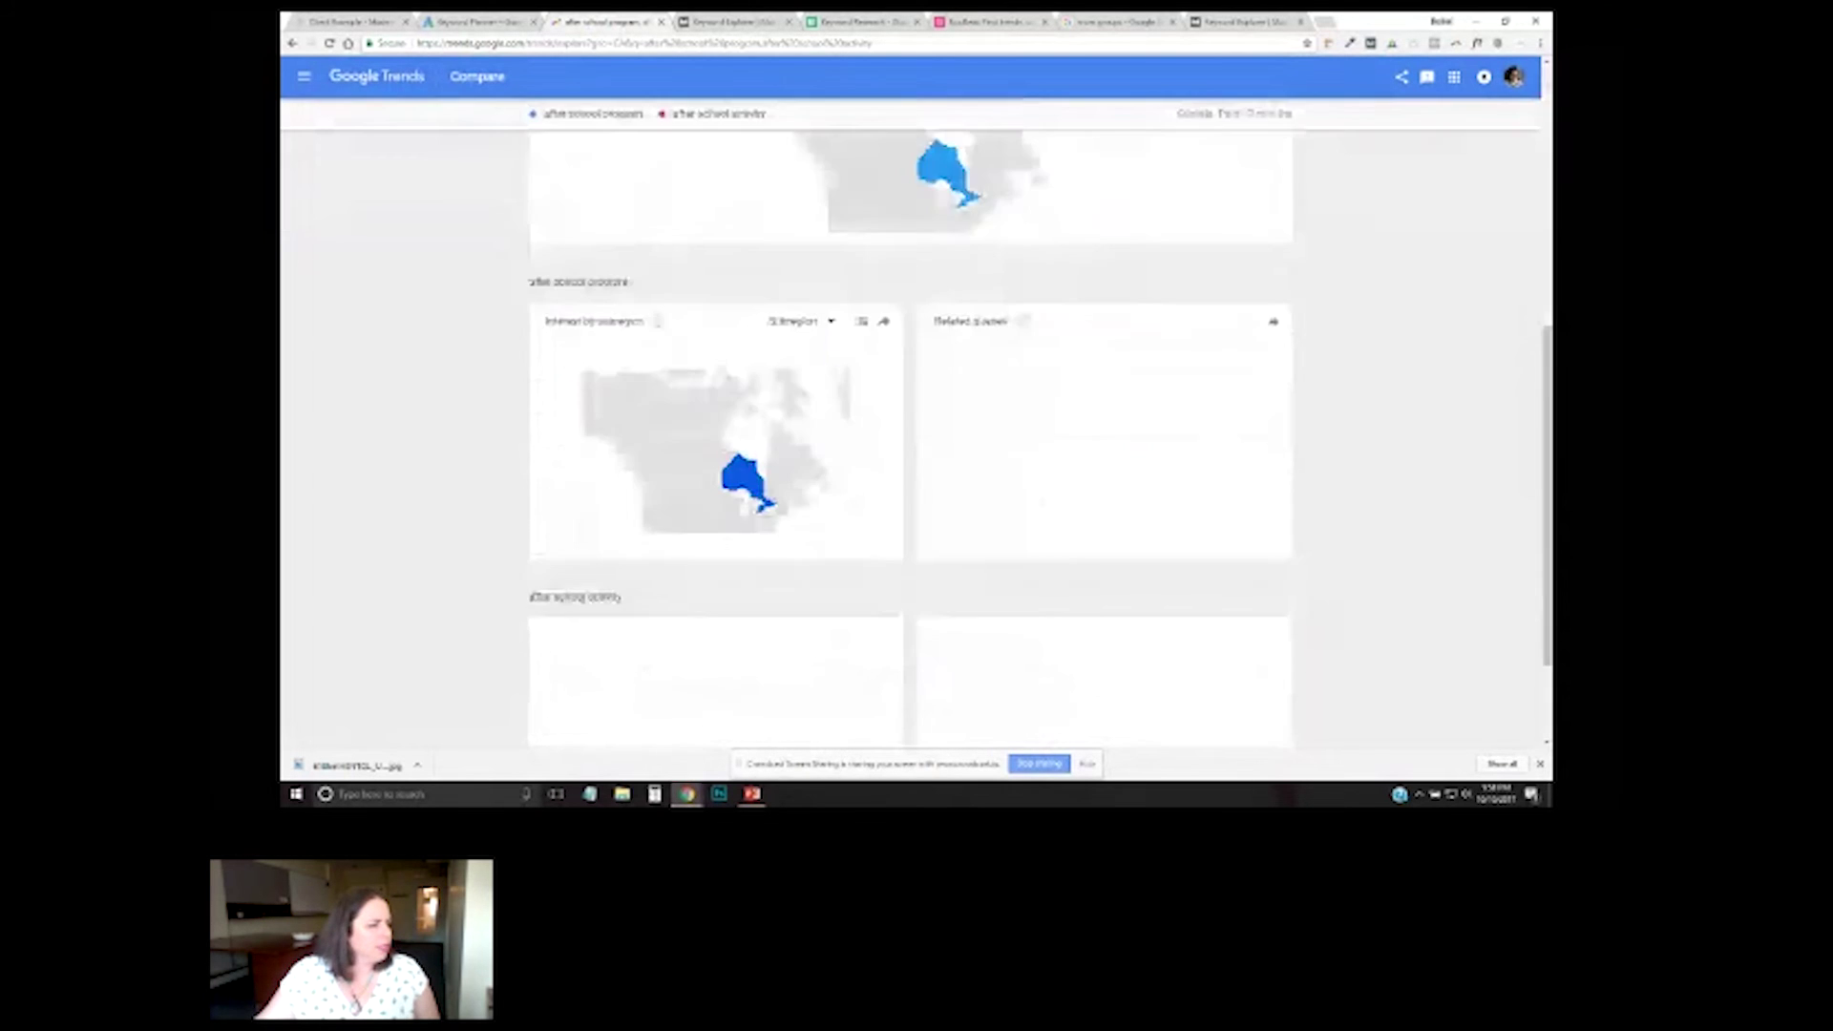
pyautogui.scroll(-2, 911, 429)
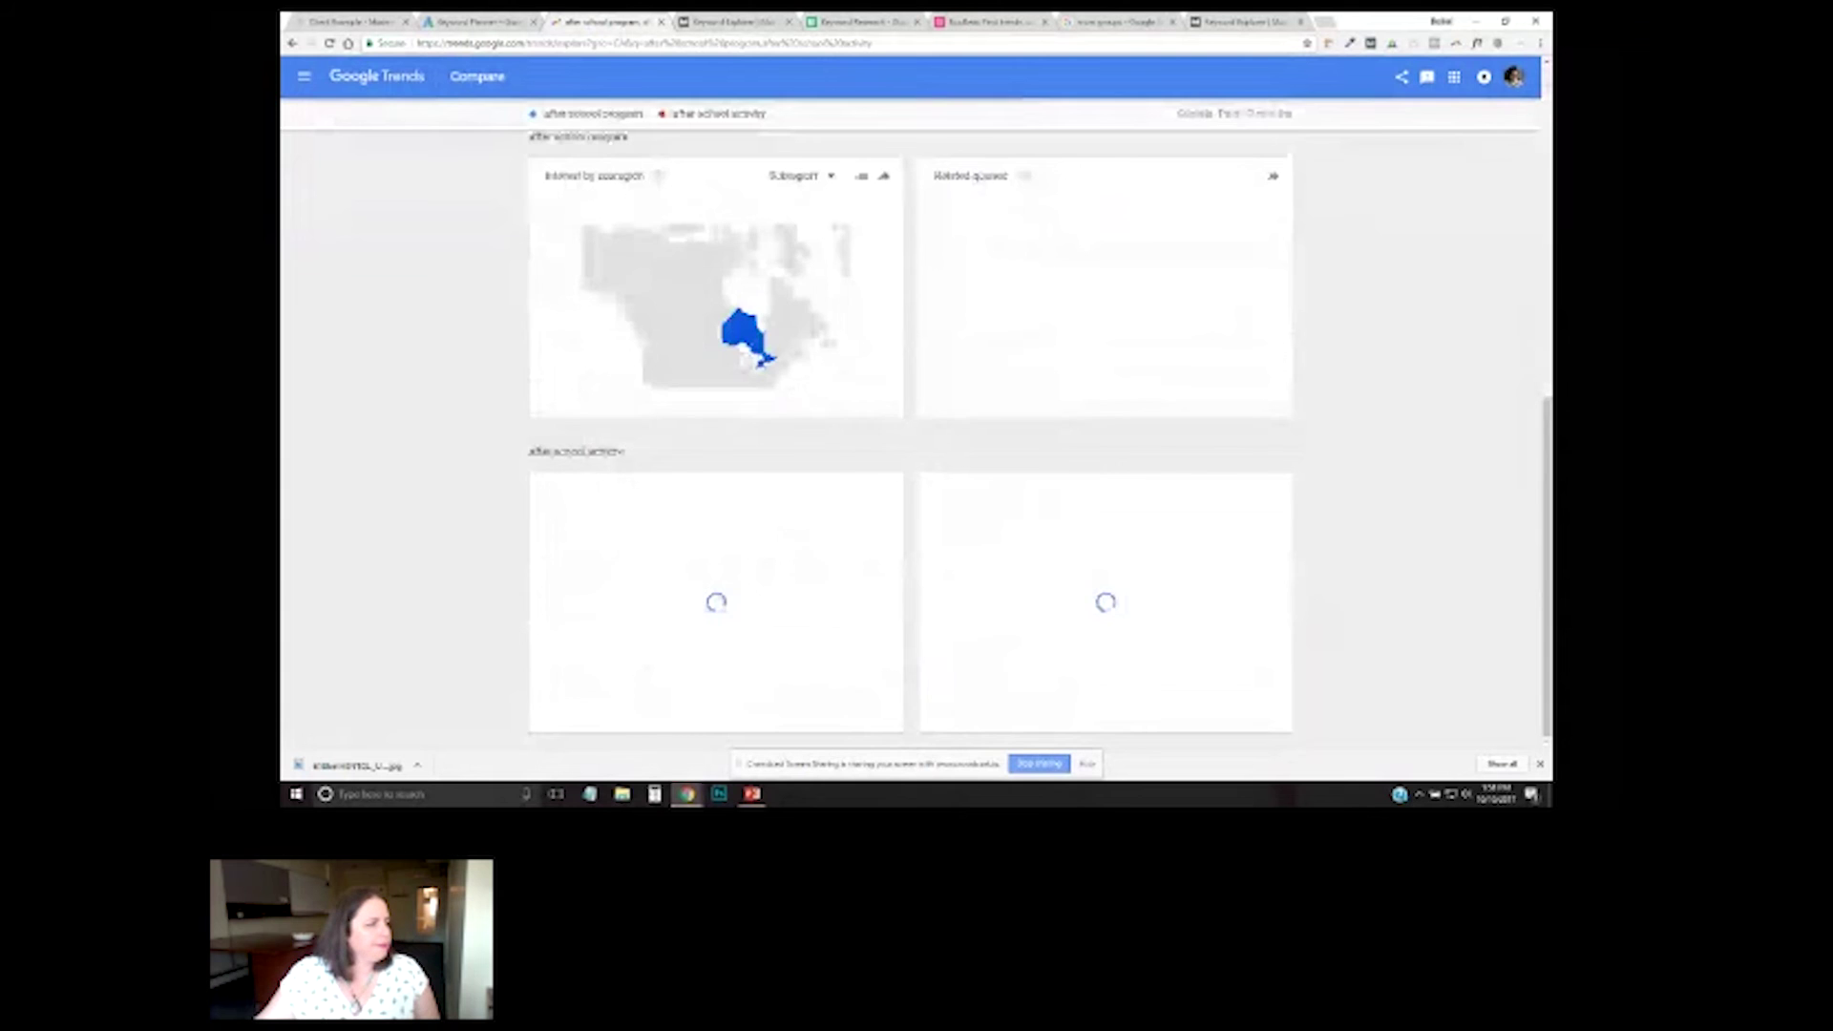
pyautogui.scroll(1, 910, 430)
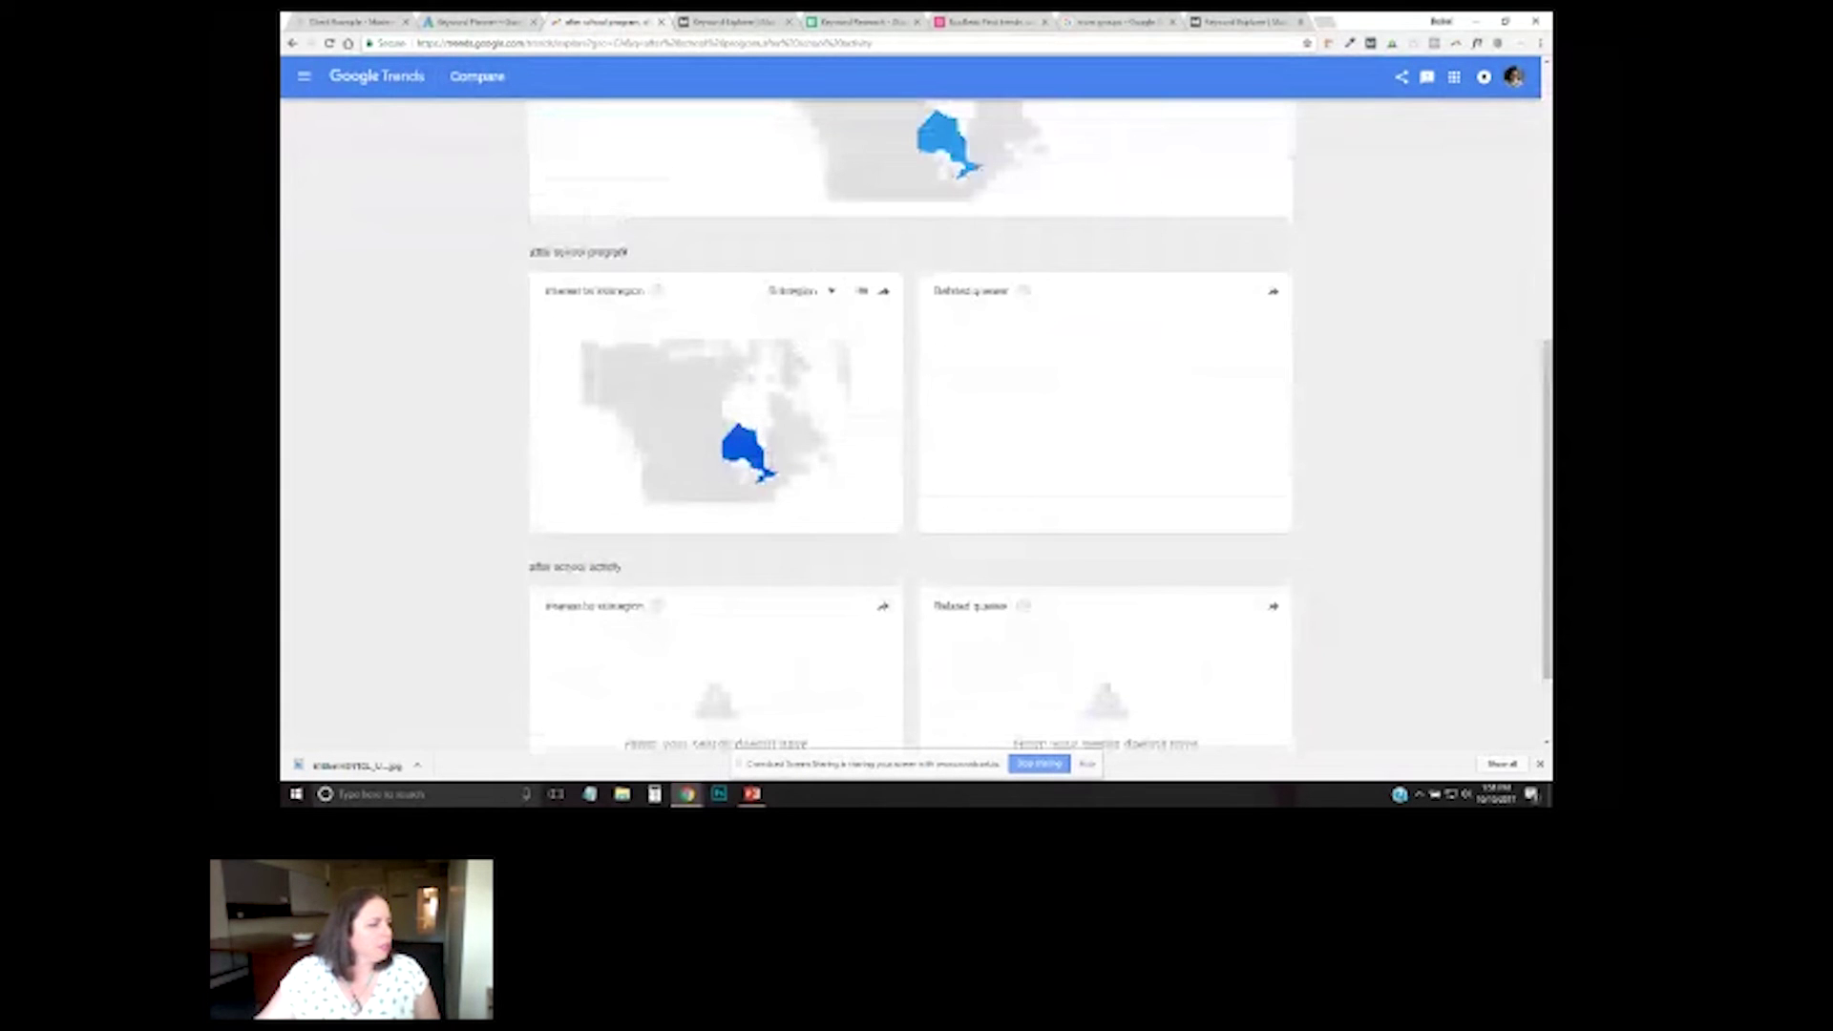
pyautogui.scroll(10, 911, 430)
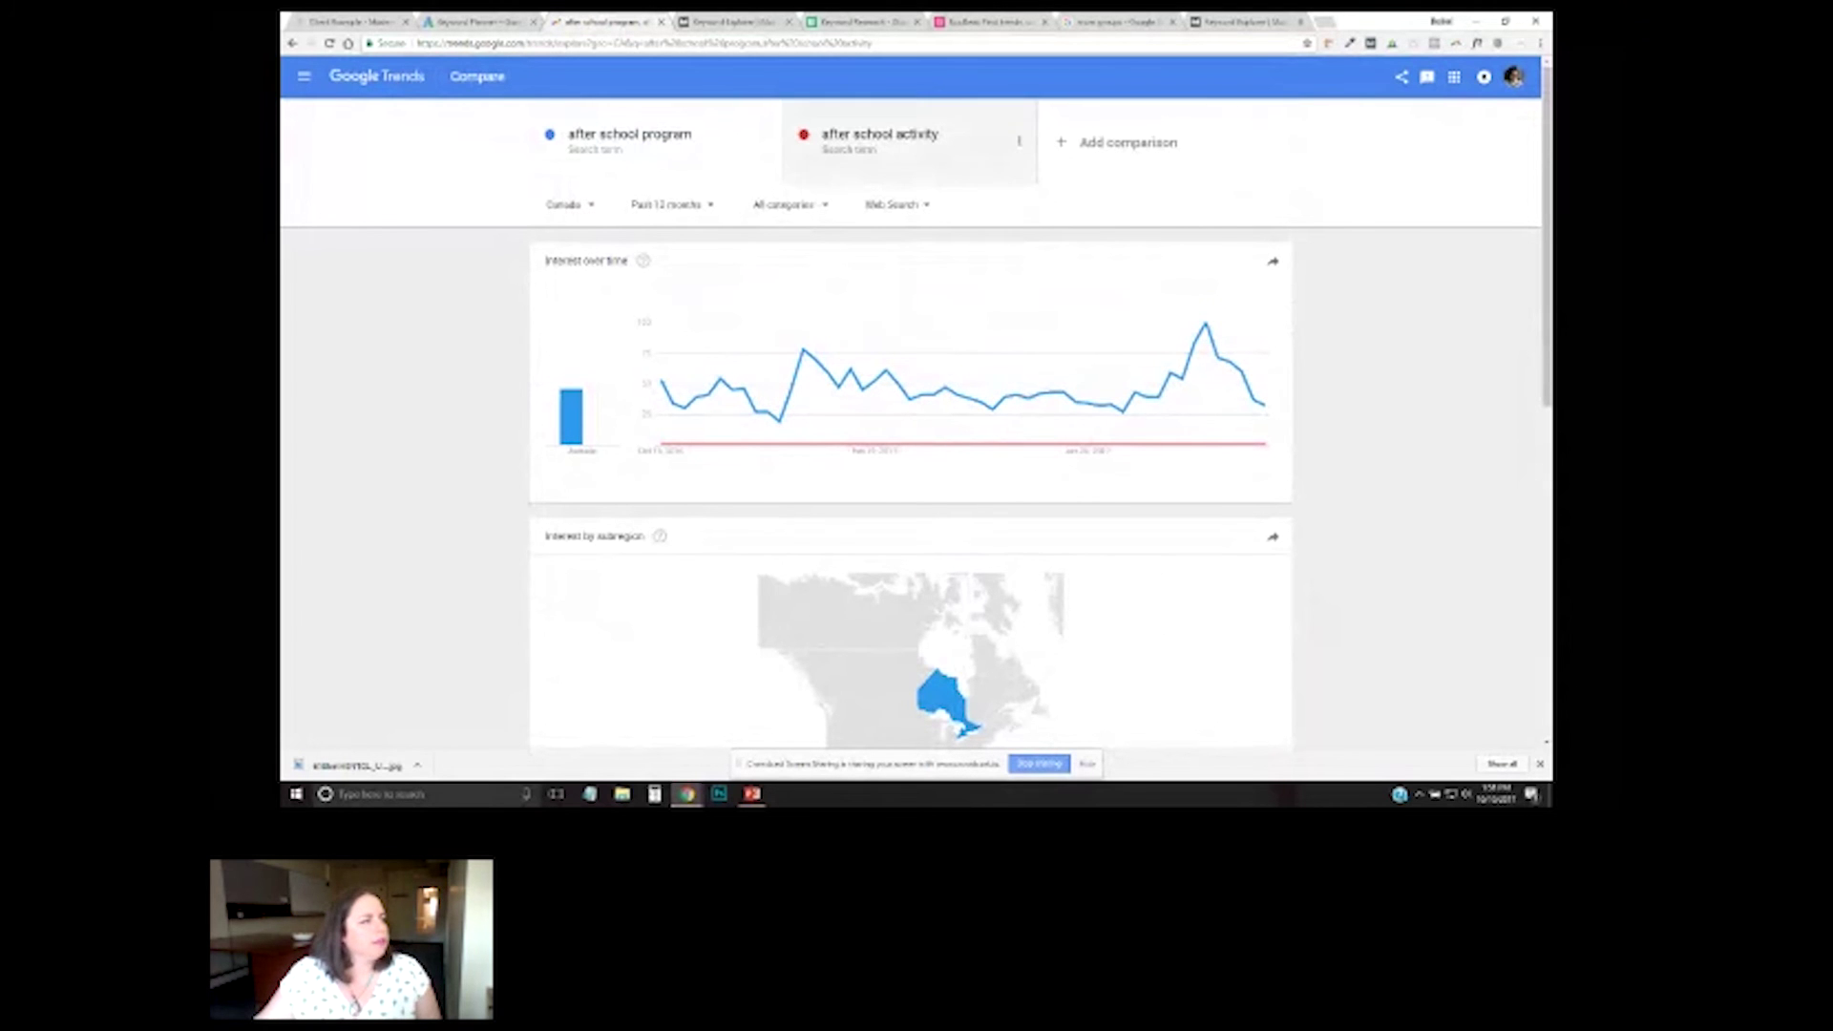
# Change the second comparison term from a search term to the "After-school activity" topic.
pyautogui.click(887, 138)
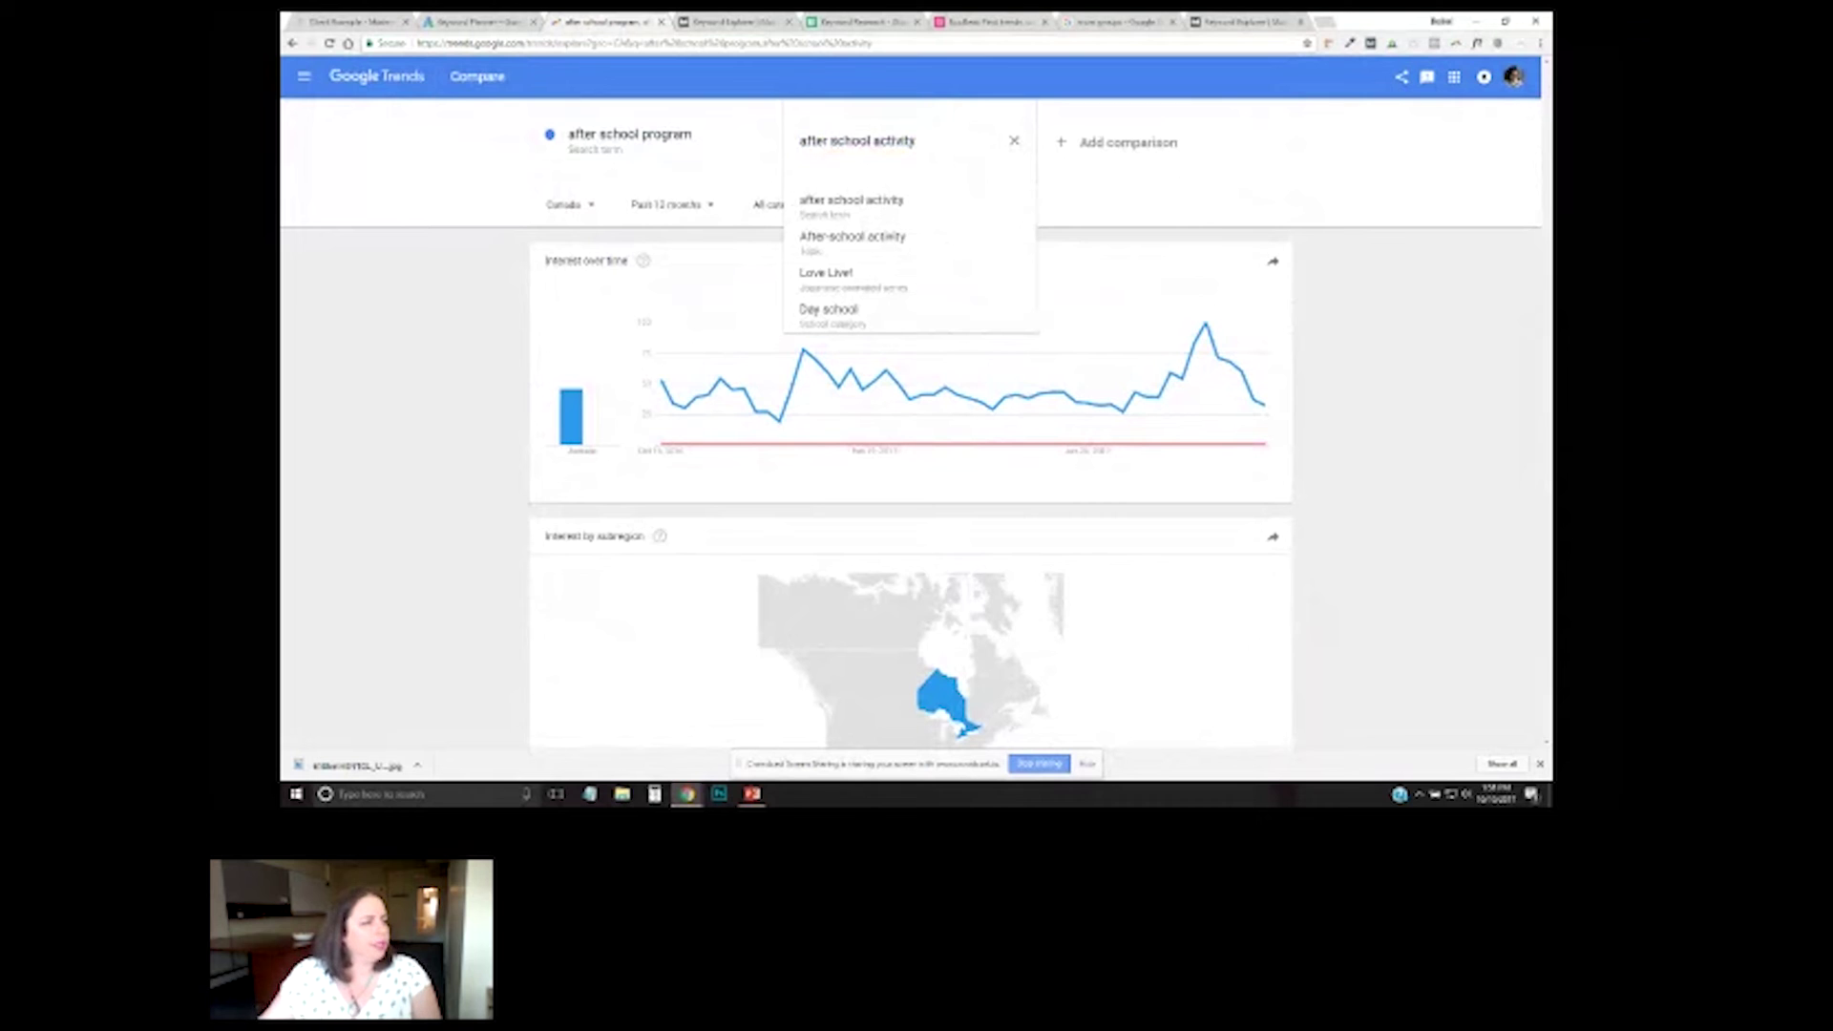
pyautogui.click(852, 240)
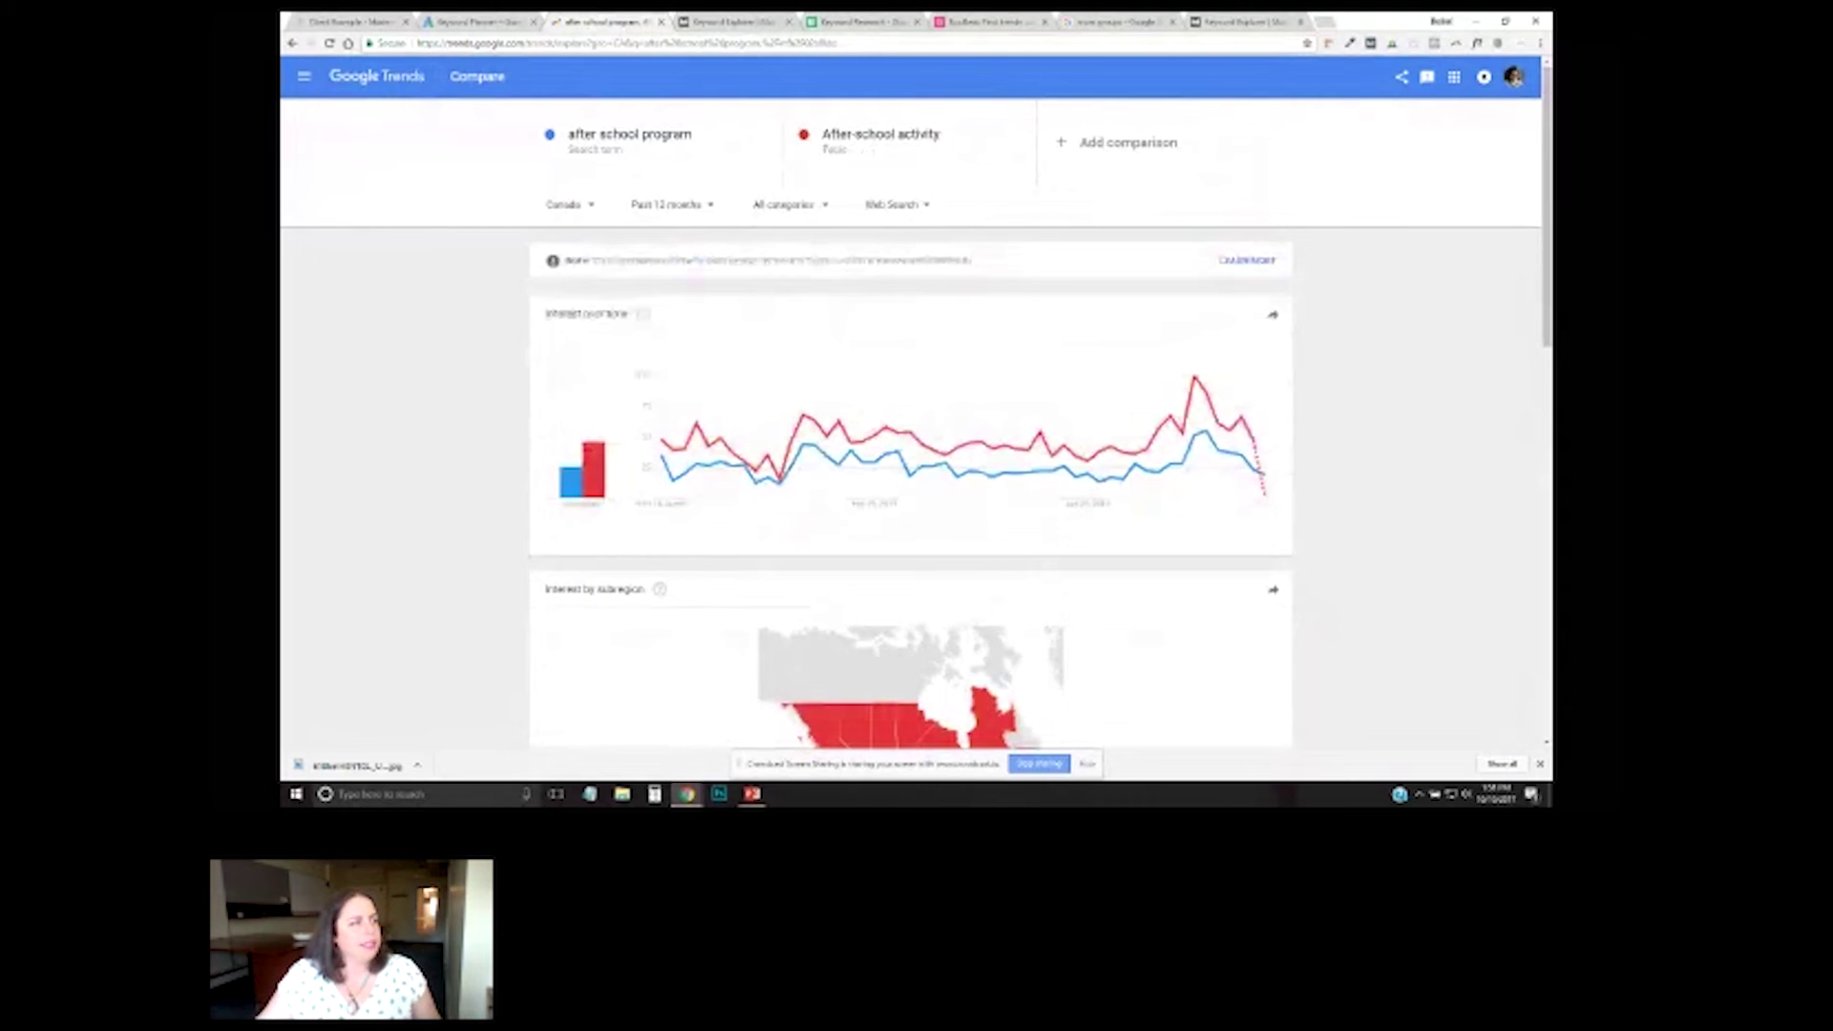
pyautogui.moveTo(1040, 433)
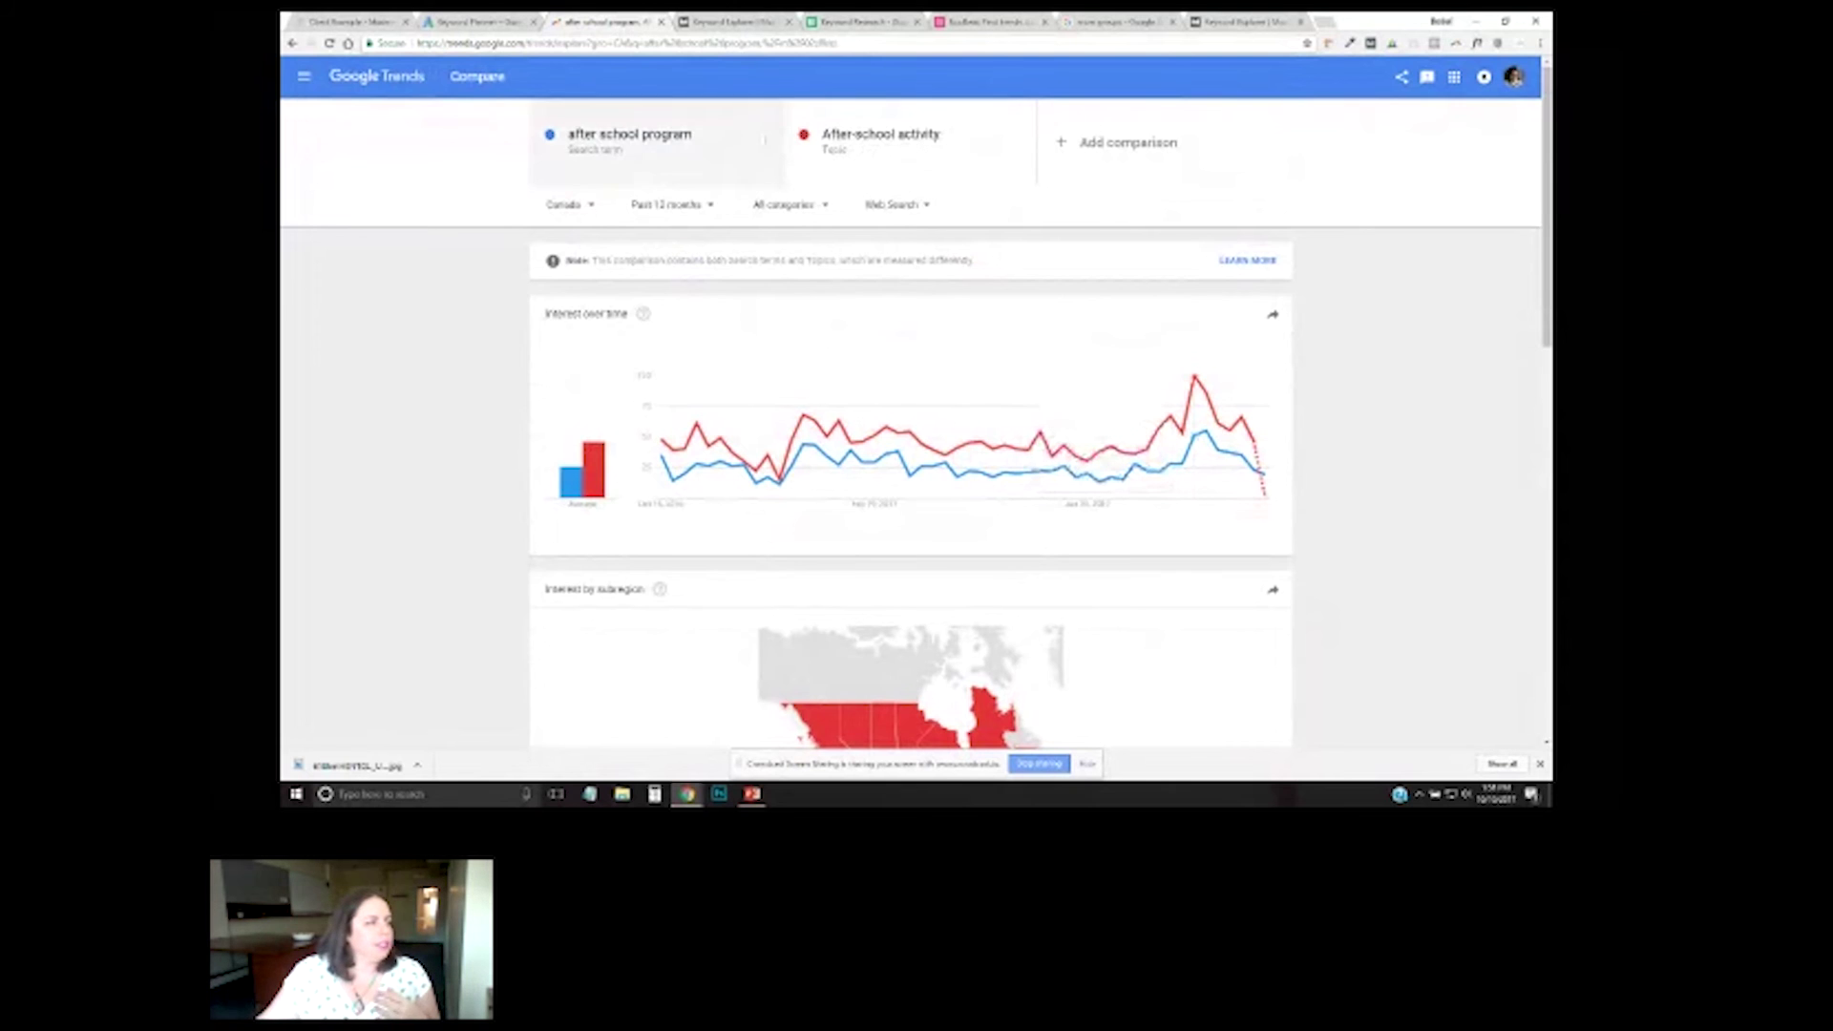
pyautogui.click(630, 135)
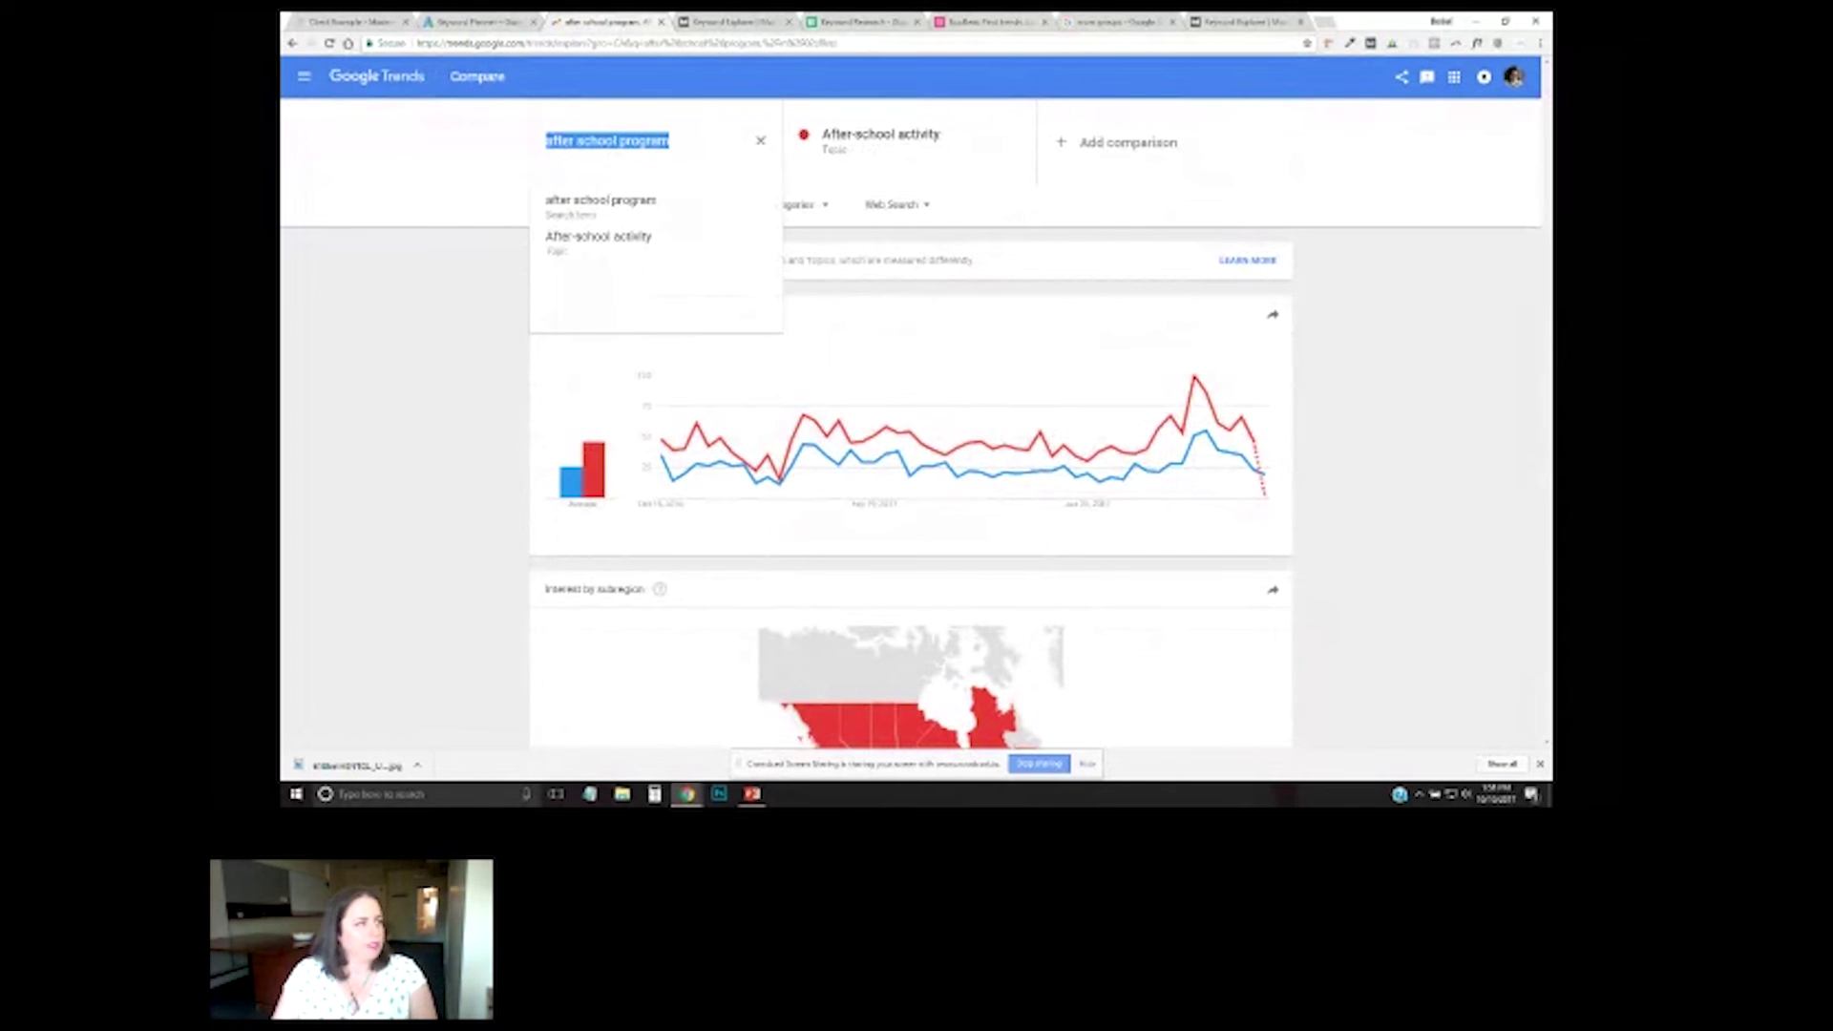
pyautogui.press('Escape')
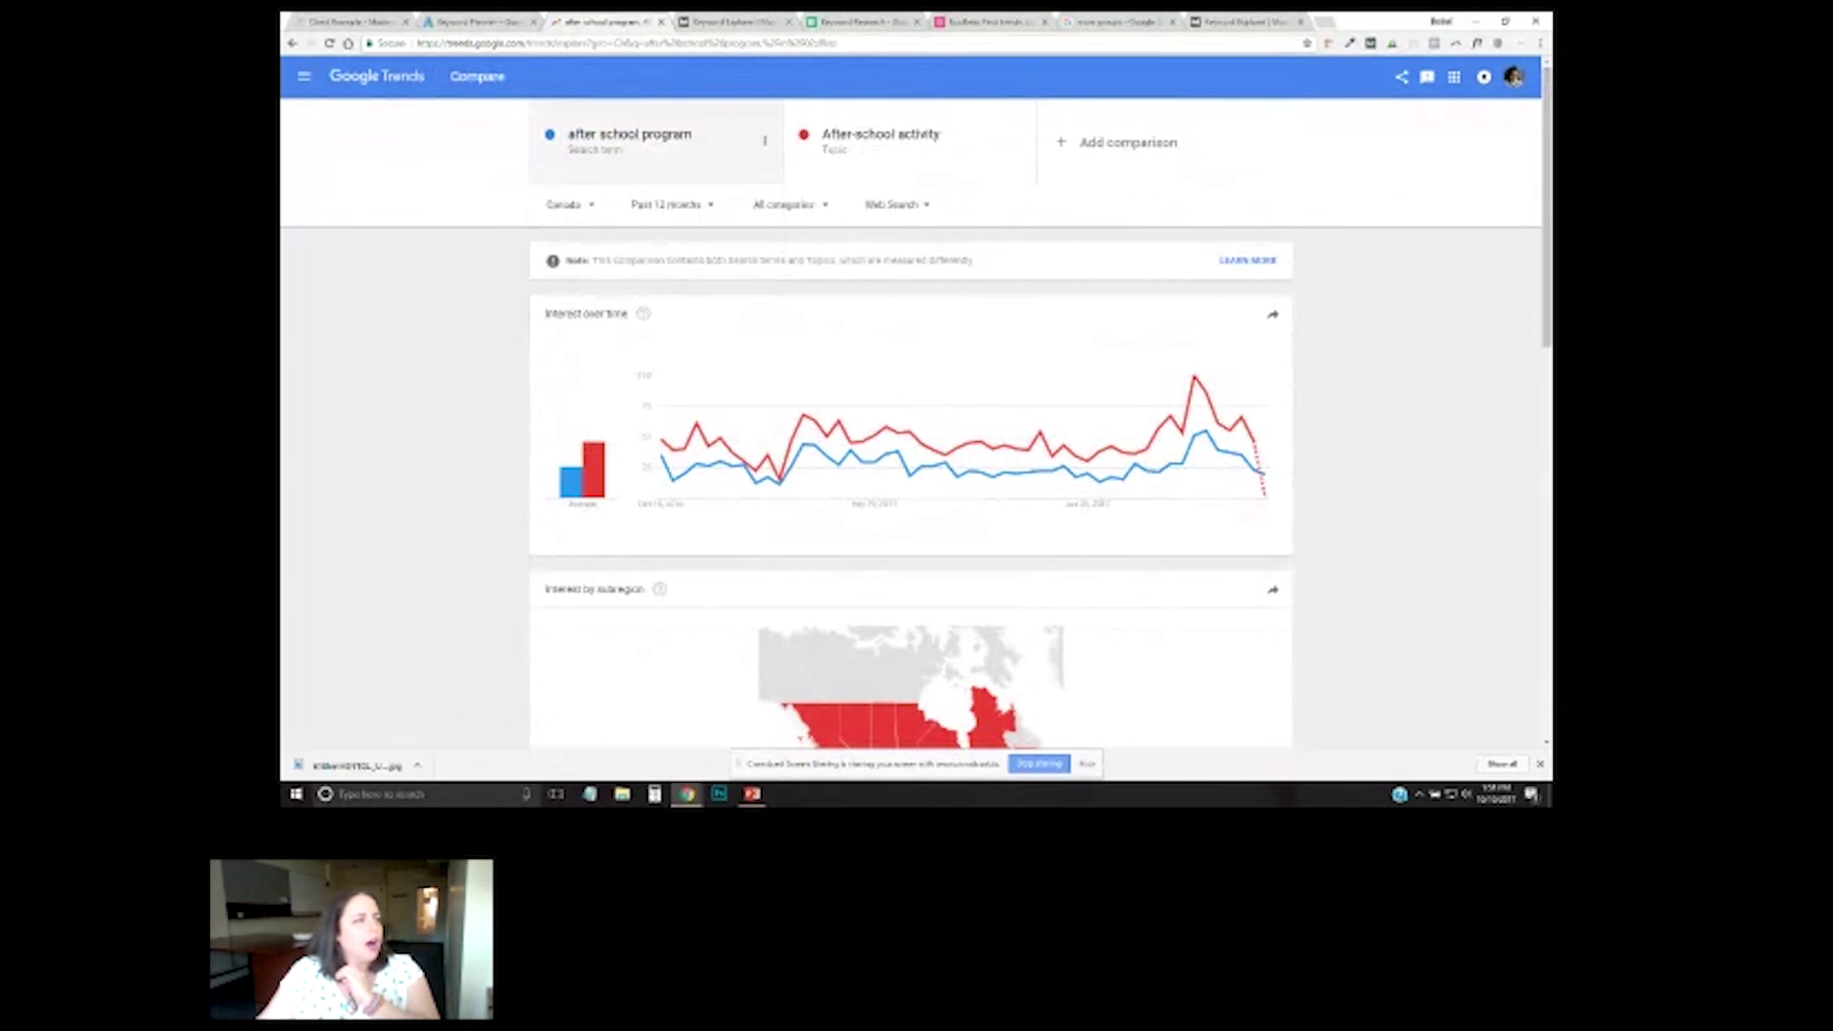
pyautogui.click(630, 136)
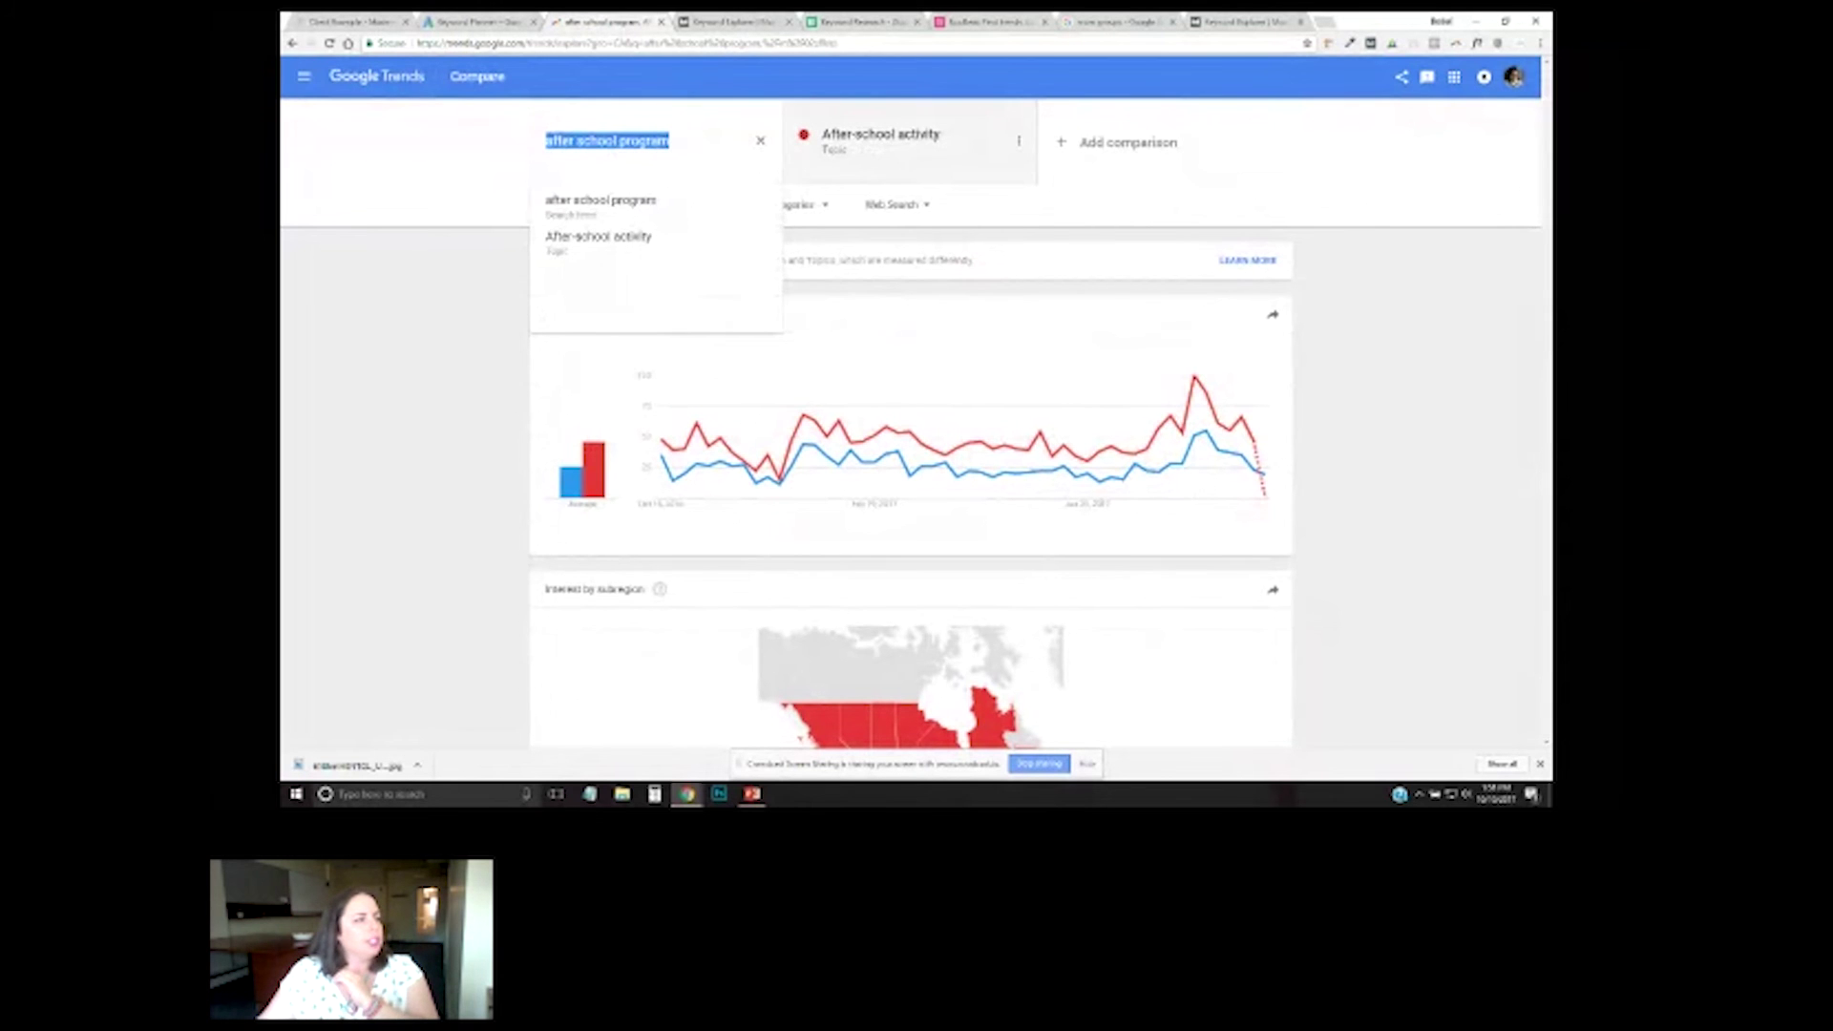
pyautogui.press('Escape')
pyautogui.click(880, 134)
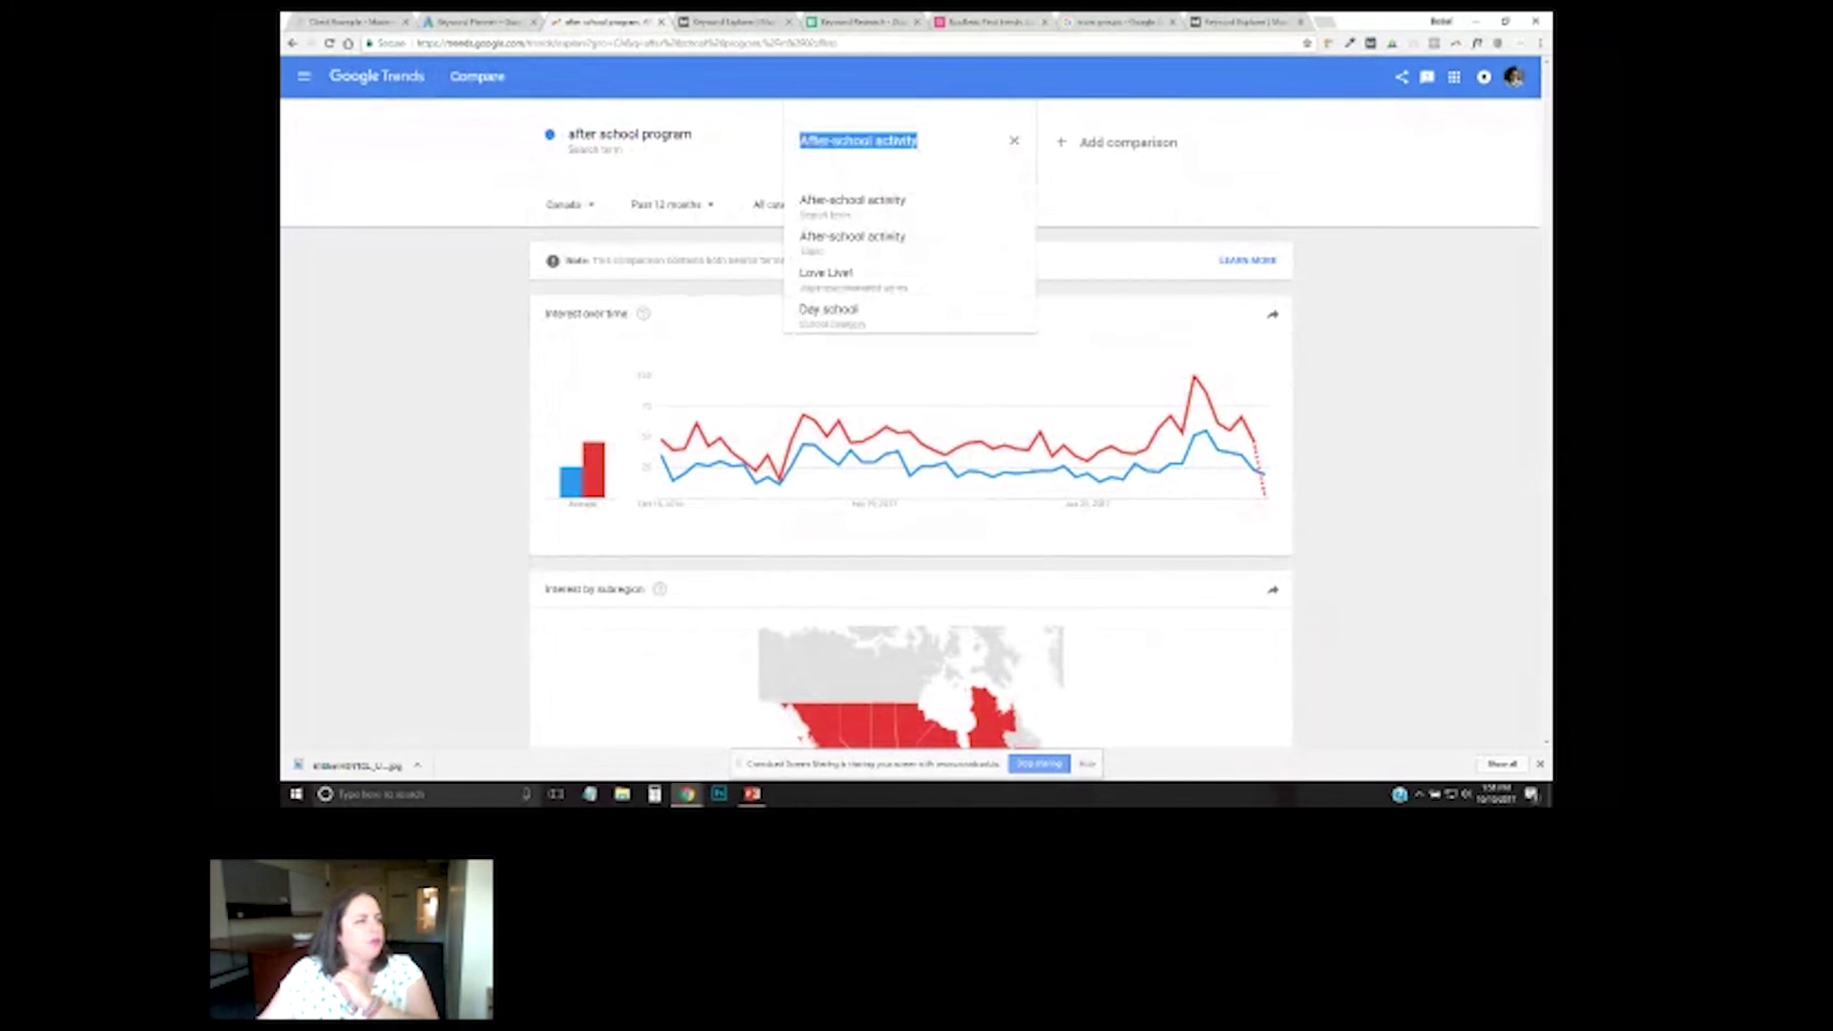
pyautogui.press('BackSpace')
# Replace the search term "after school program" with "truffles" and remove the "After-school activity" topic from the comparison.
pyautogui.click(630, 136)
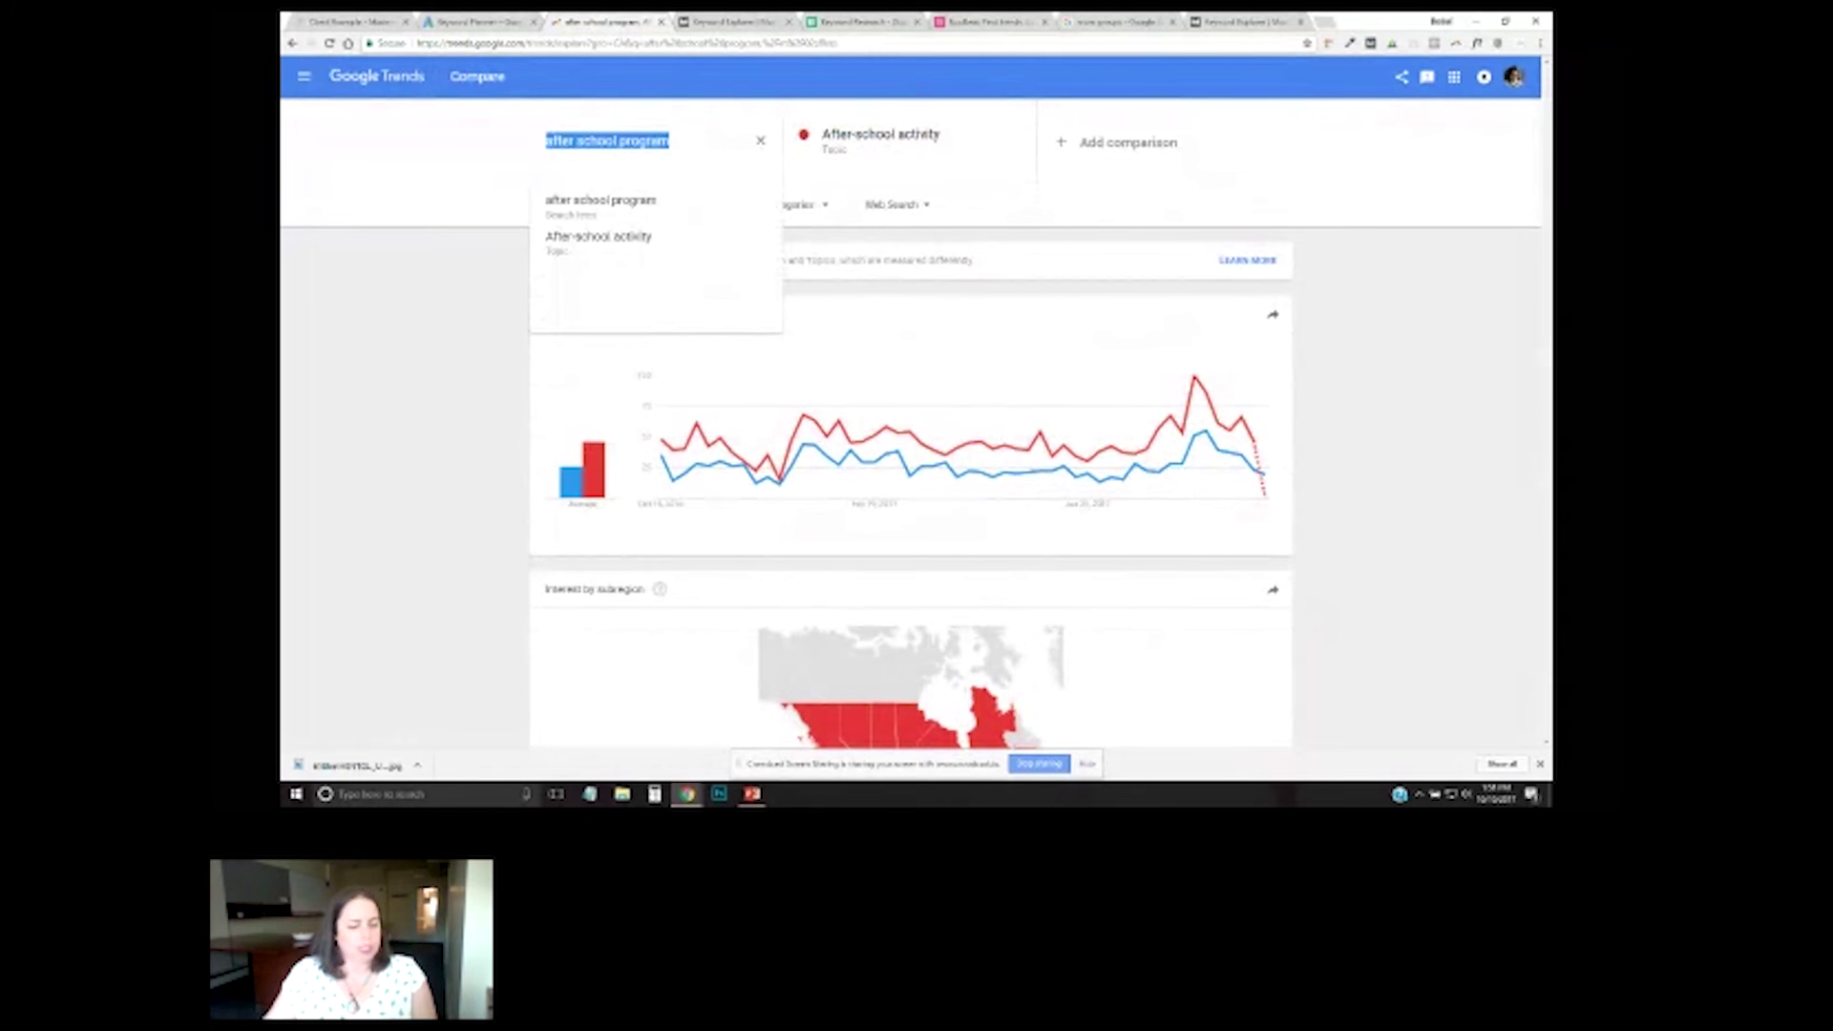
pyautogui.press('BackSpace')
pyautogui.write('truffles')
pyautogui.press('Return')
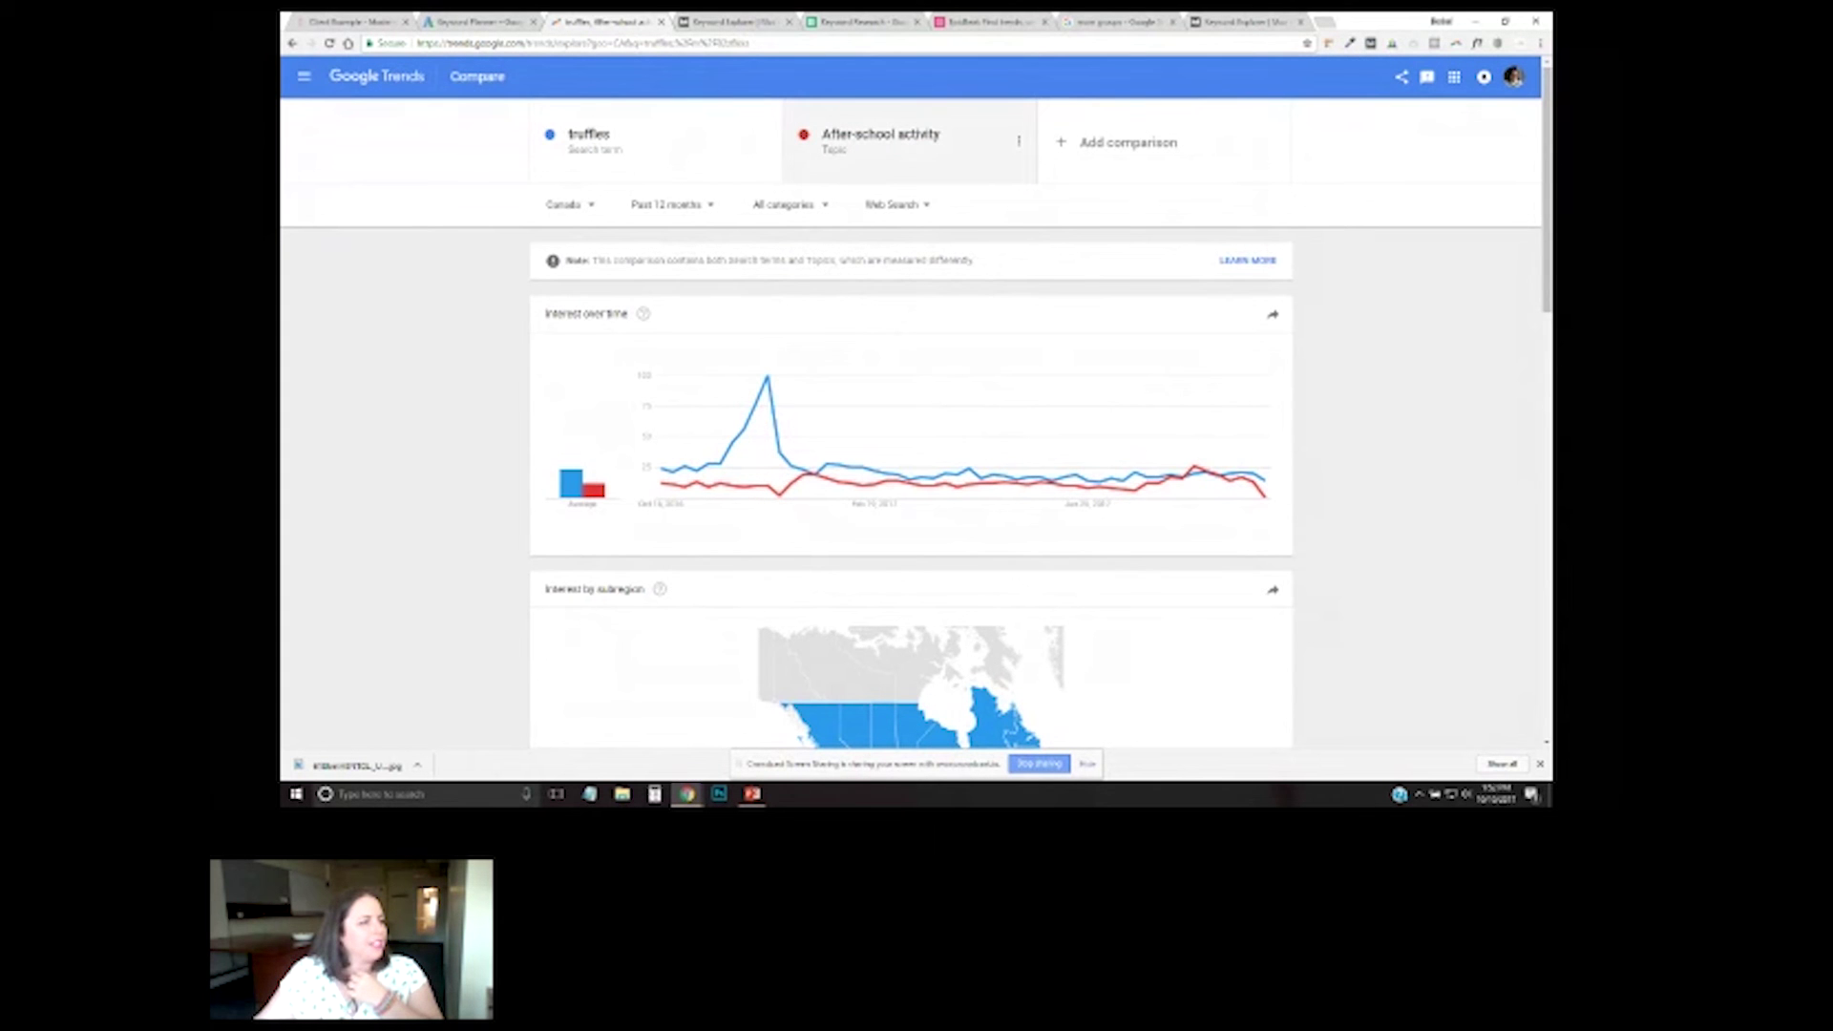
pyautogui.click(1018, 140)
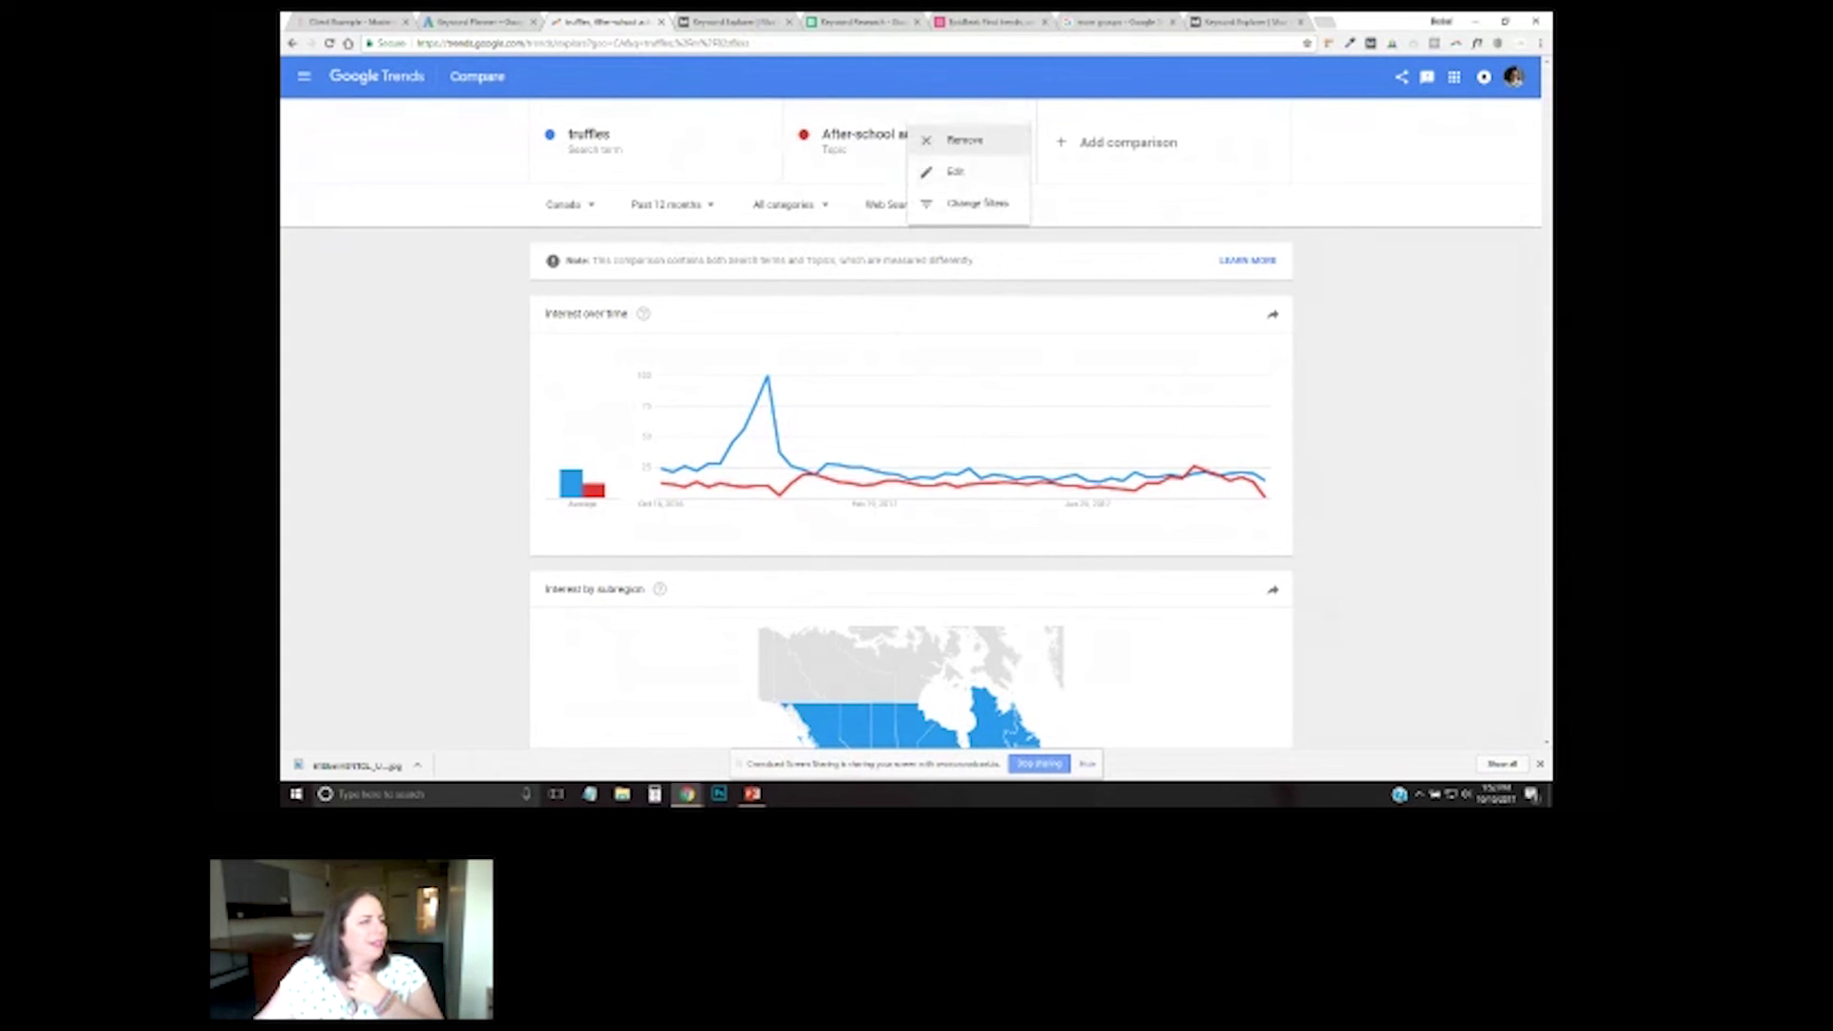
pyautogui.click(964, 140)
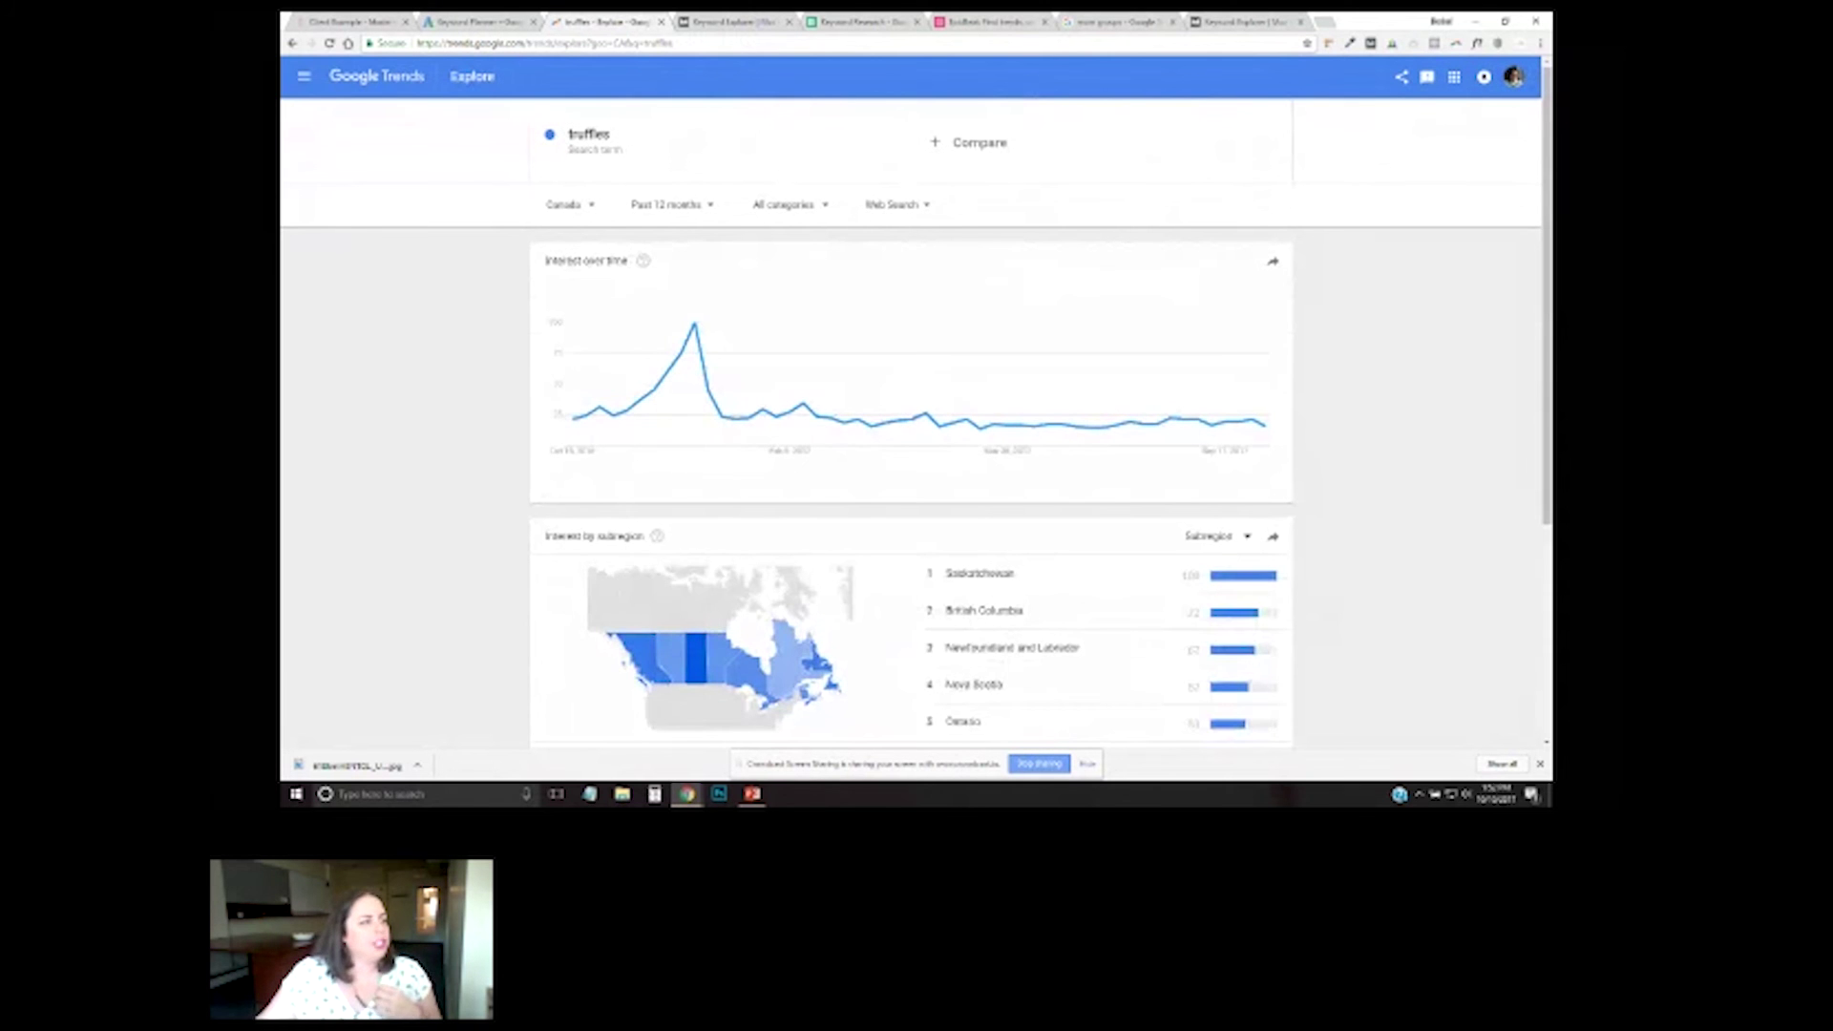
# Set the time range for "truffles" to Past 5 years and inspect the peaks in the interest graph.
pyautogui.click(668, 205)
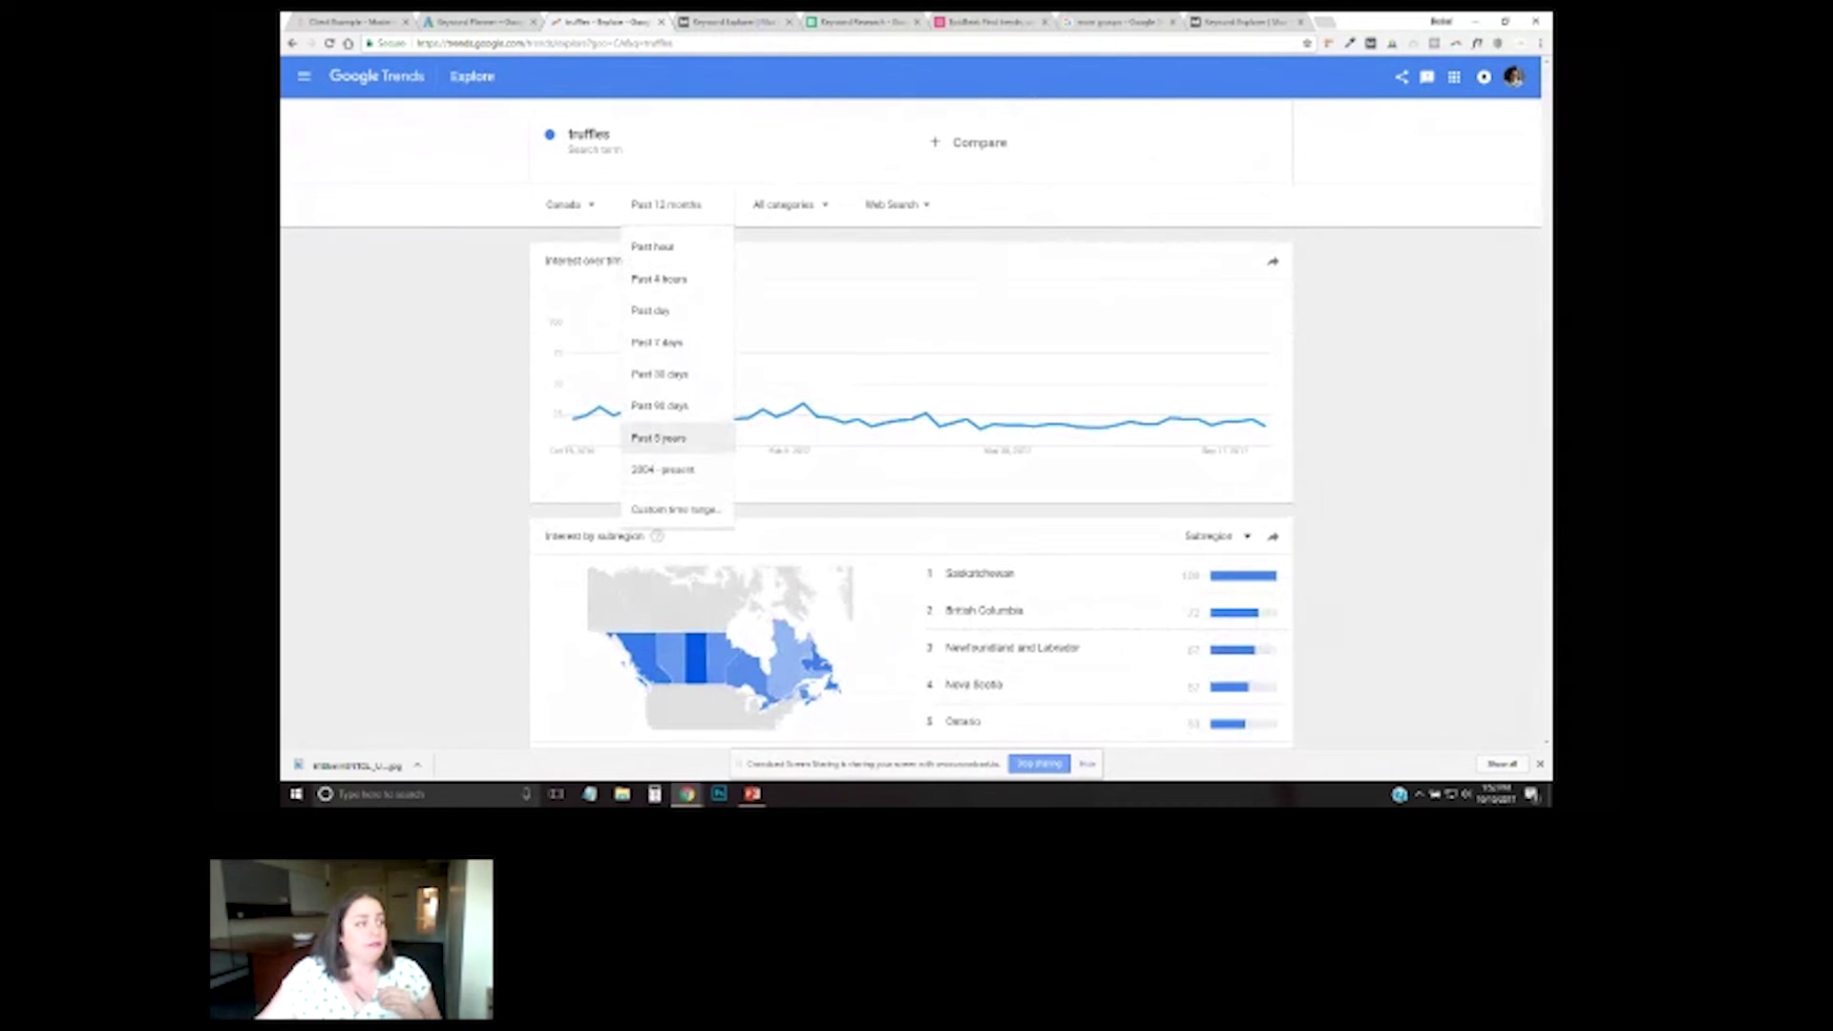
pyautogui.click(659, 437)
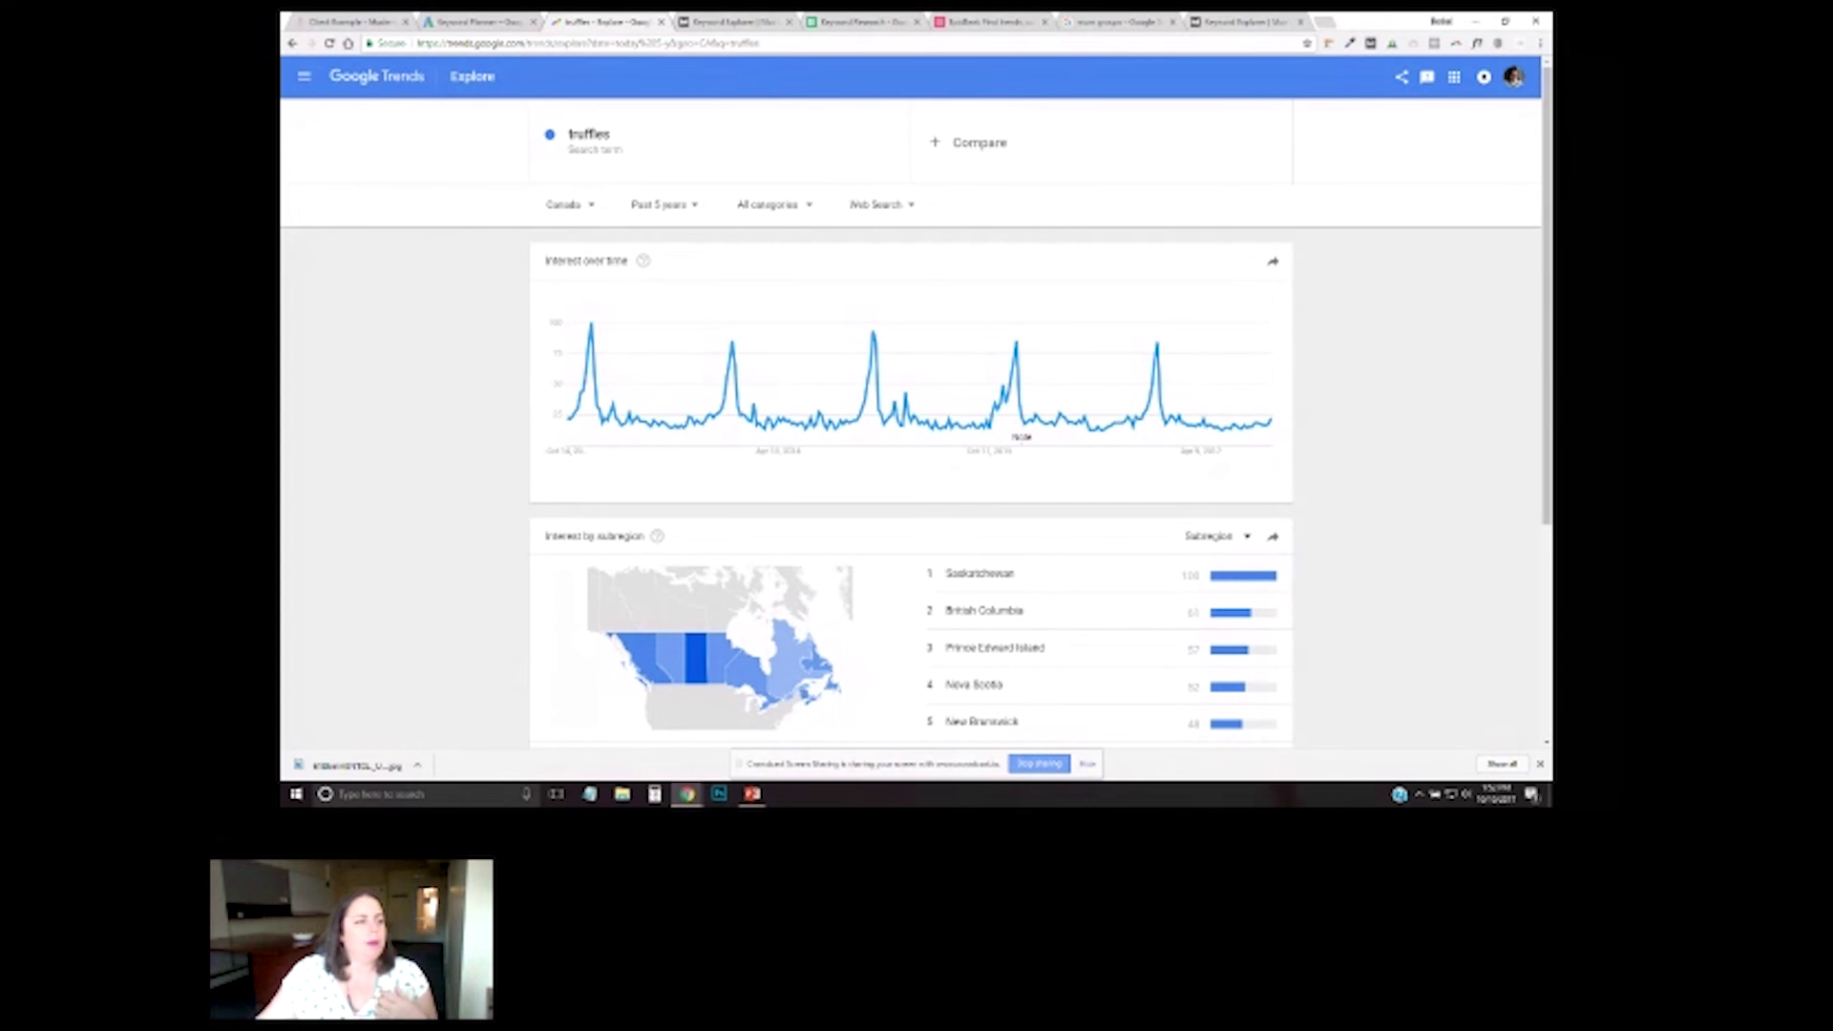
pyautogui.moveTo(731, 380)
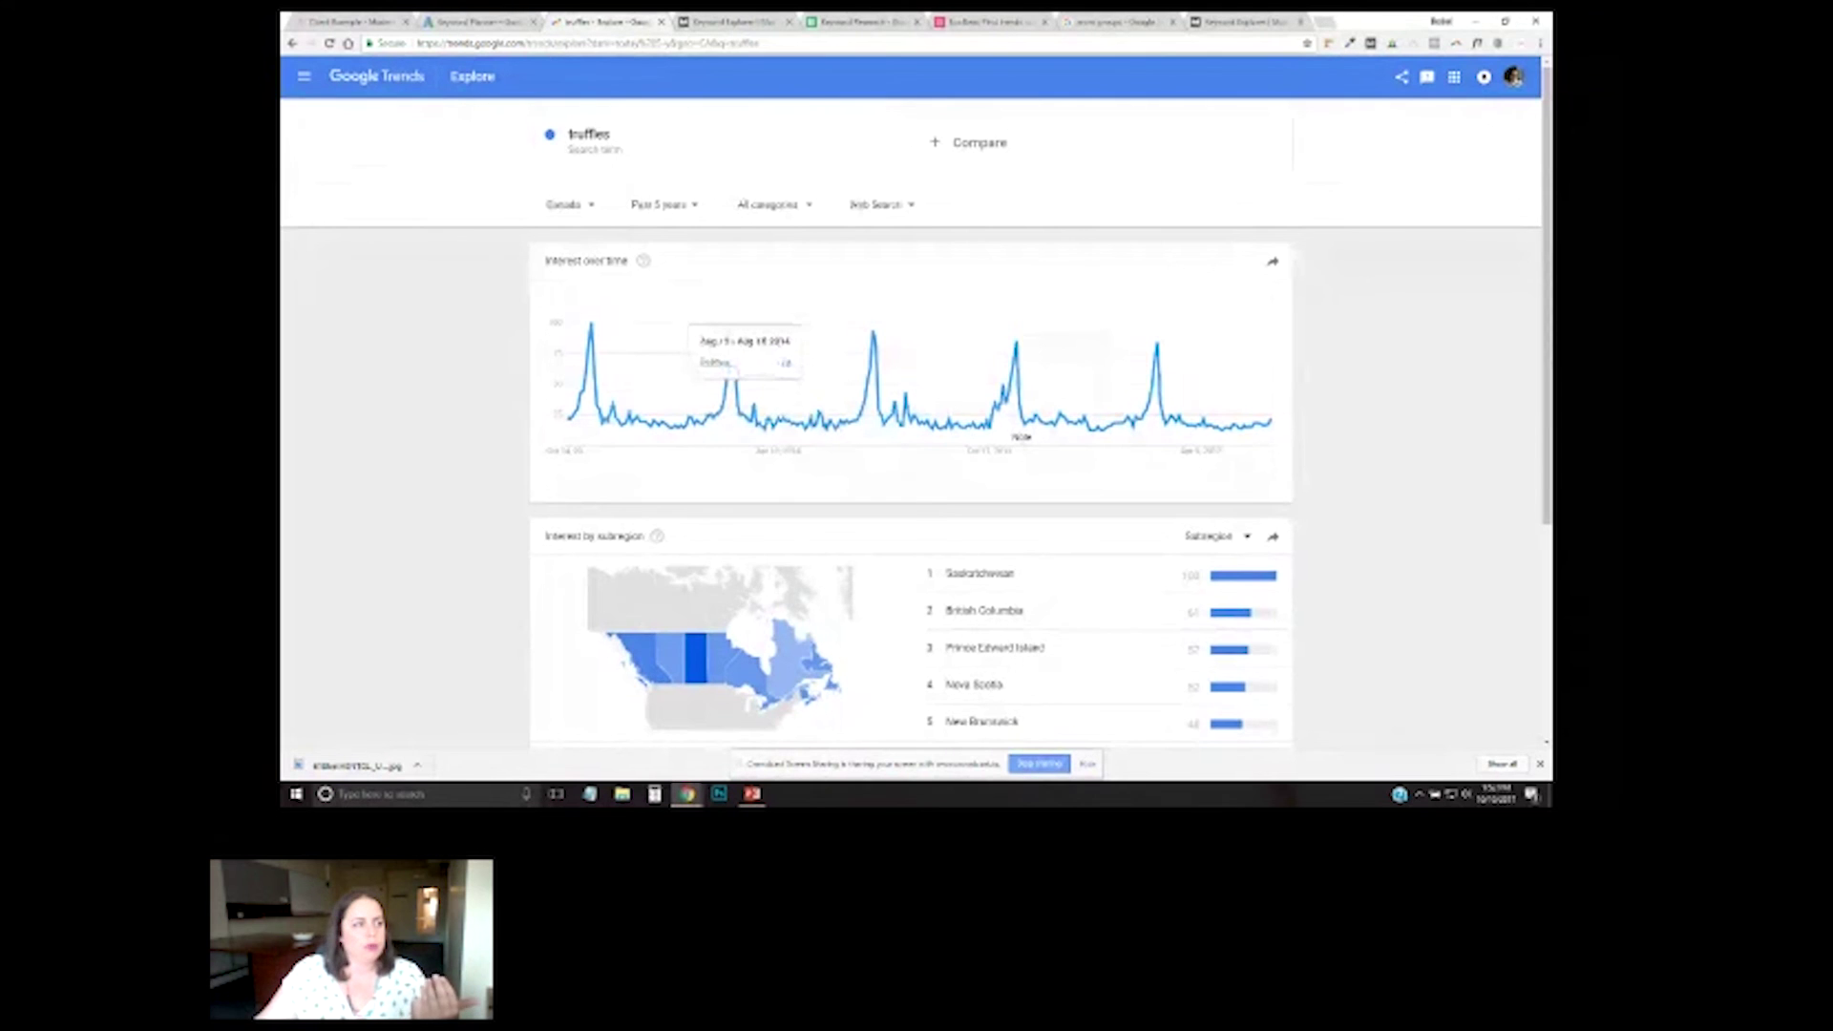
pyautogui.moveTo(1002, 396)
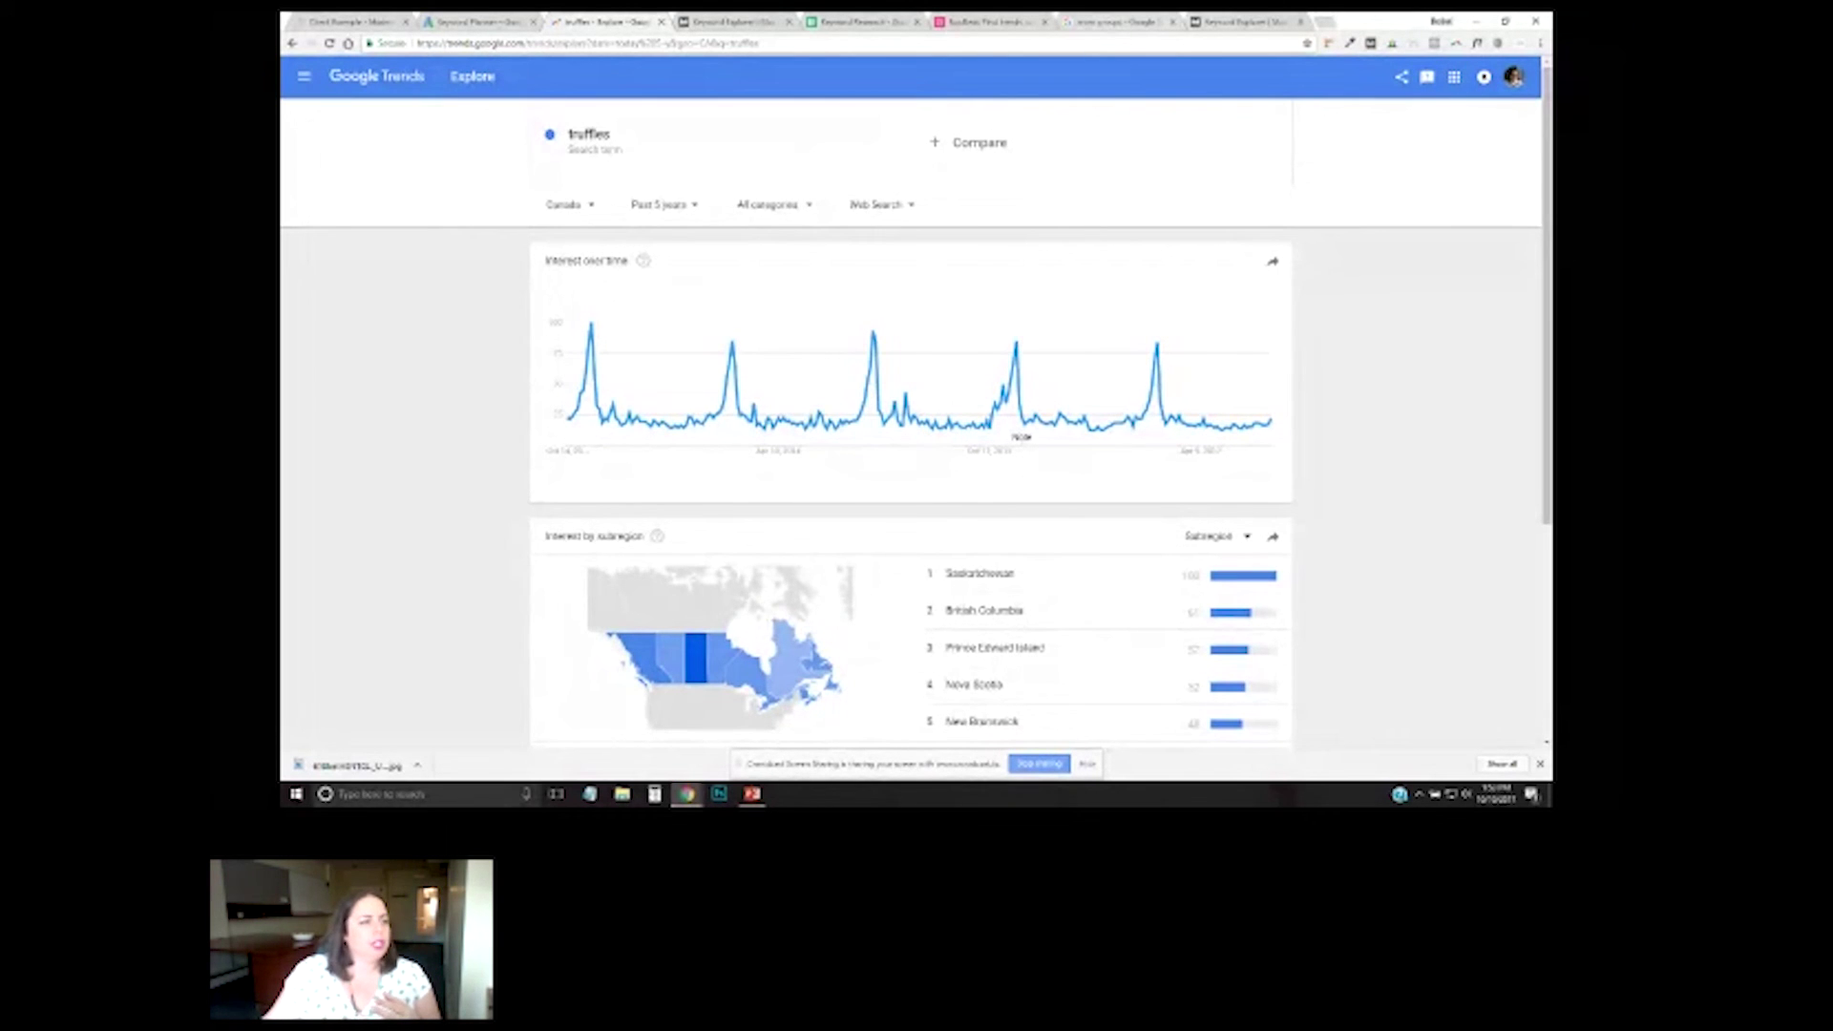
# Review the Moz Keyword Explorer overview for "mom groups", and switch to the PowerPoint slide show and advance to the "Discover New Ideas" slide.
pyautogui.hotkey('ctrl', '8')
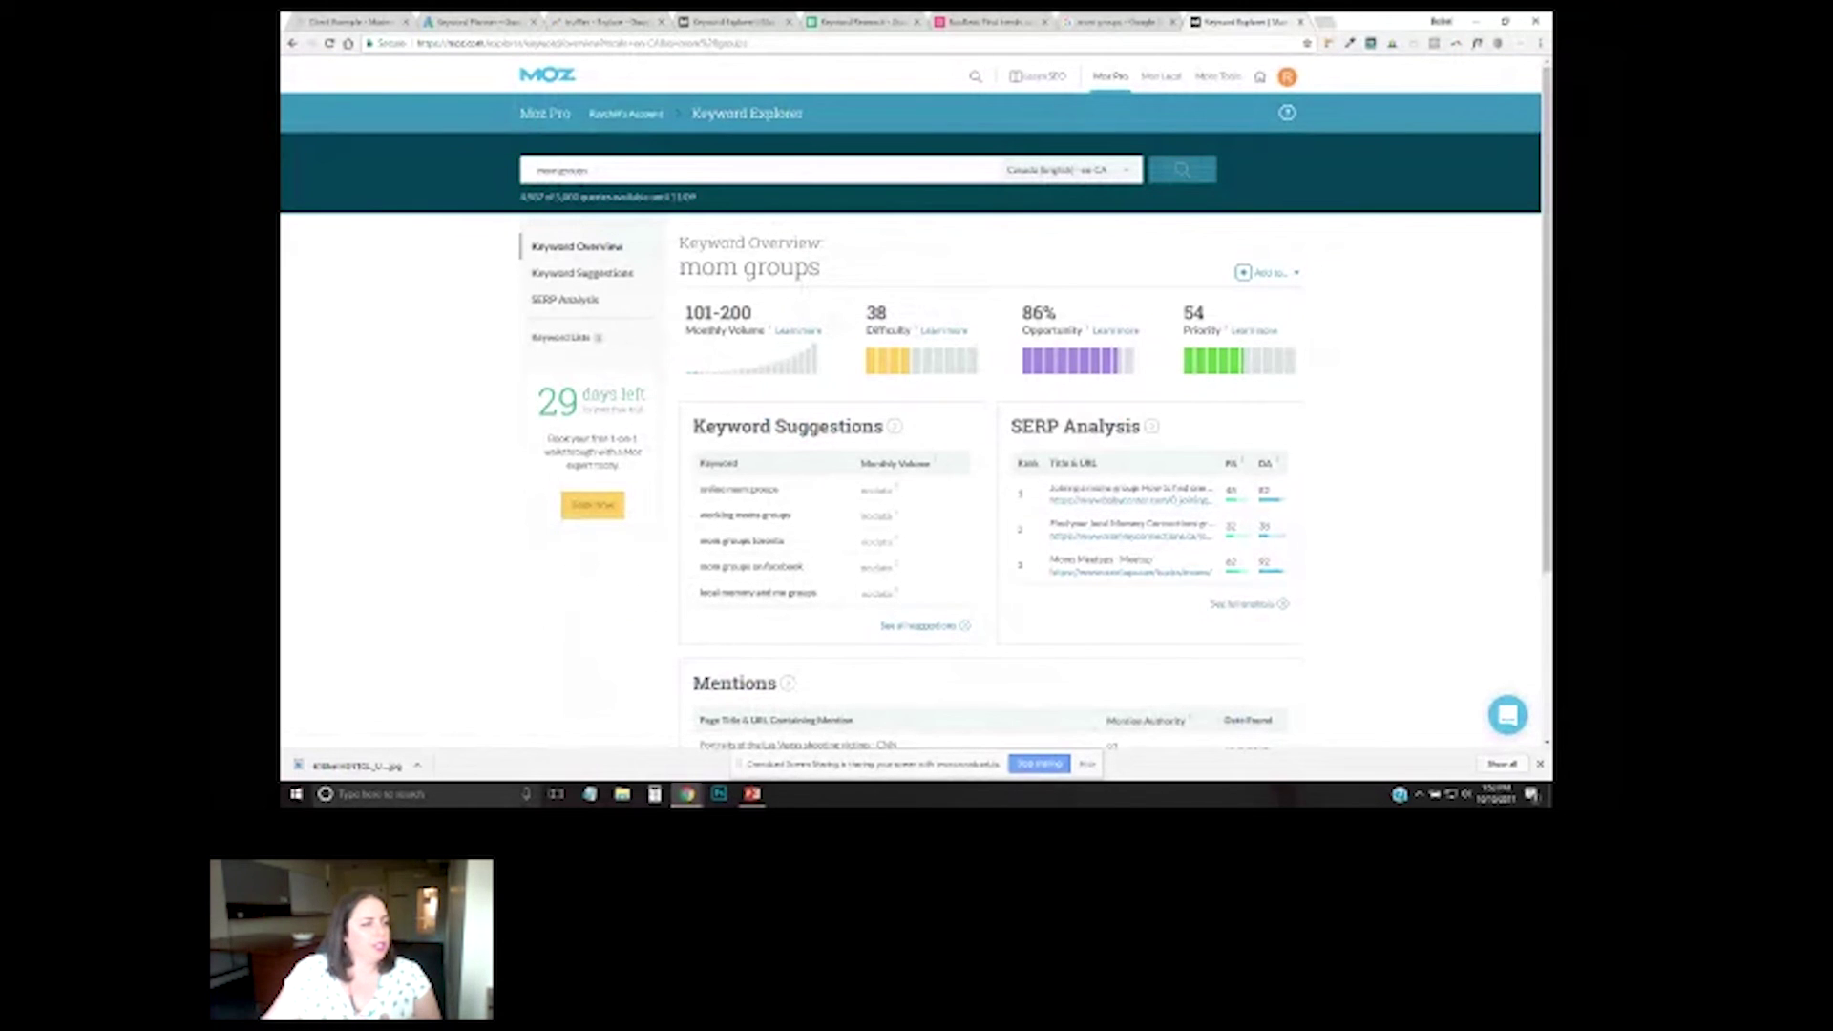
pyautogui.moveTo(913, 330)
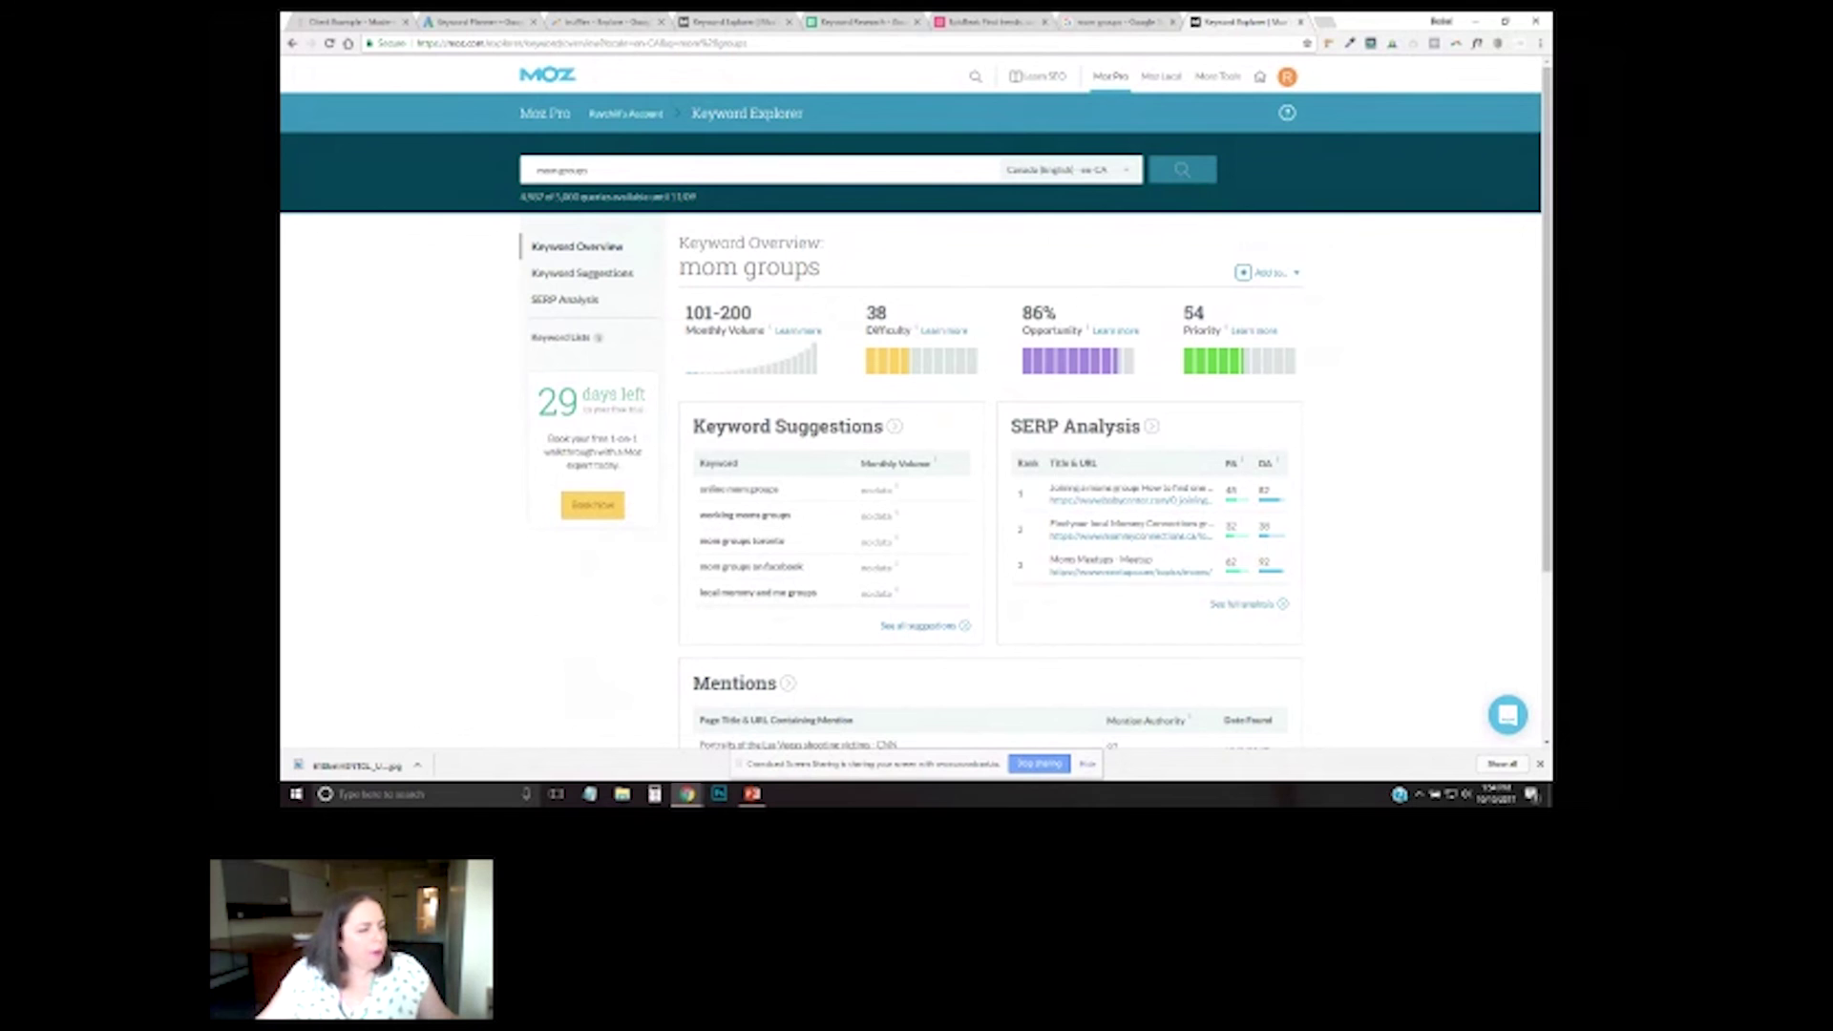
pyautogui.click(752, 794)
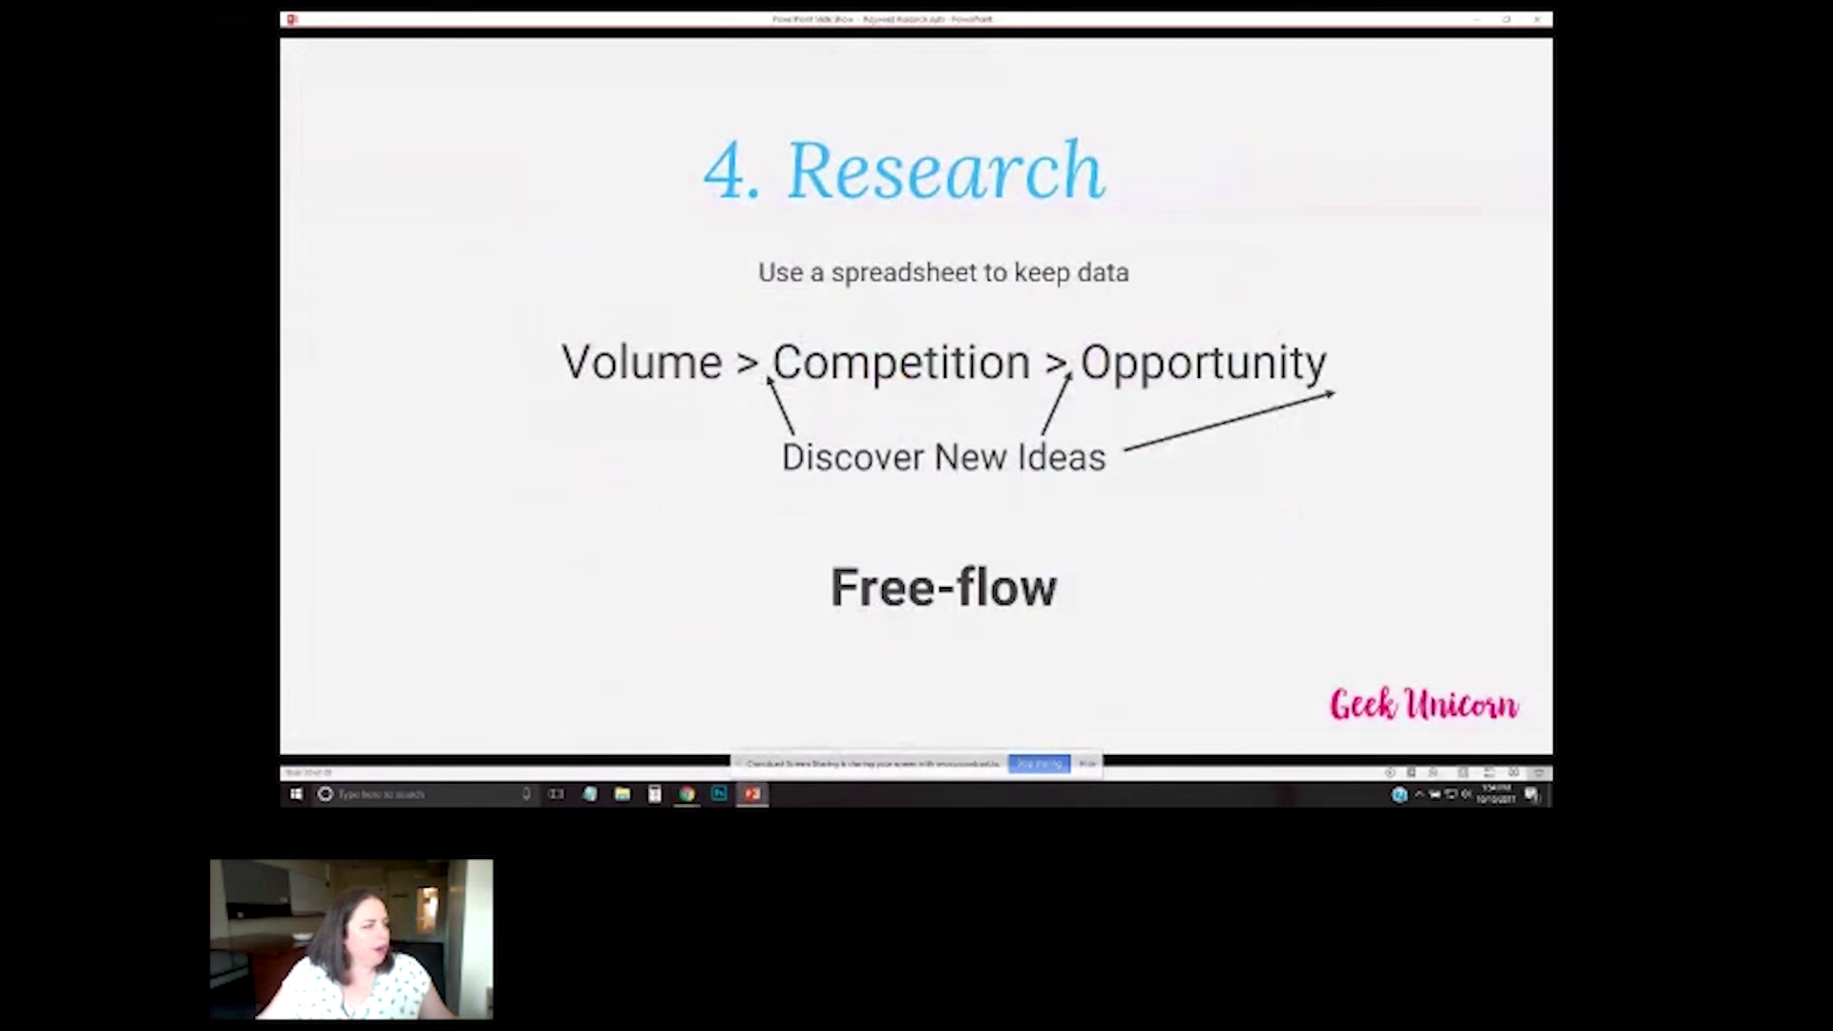
pyautogui.press('Right')
pyautogui.press('Right')
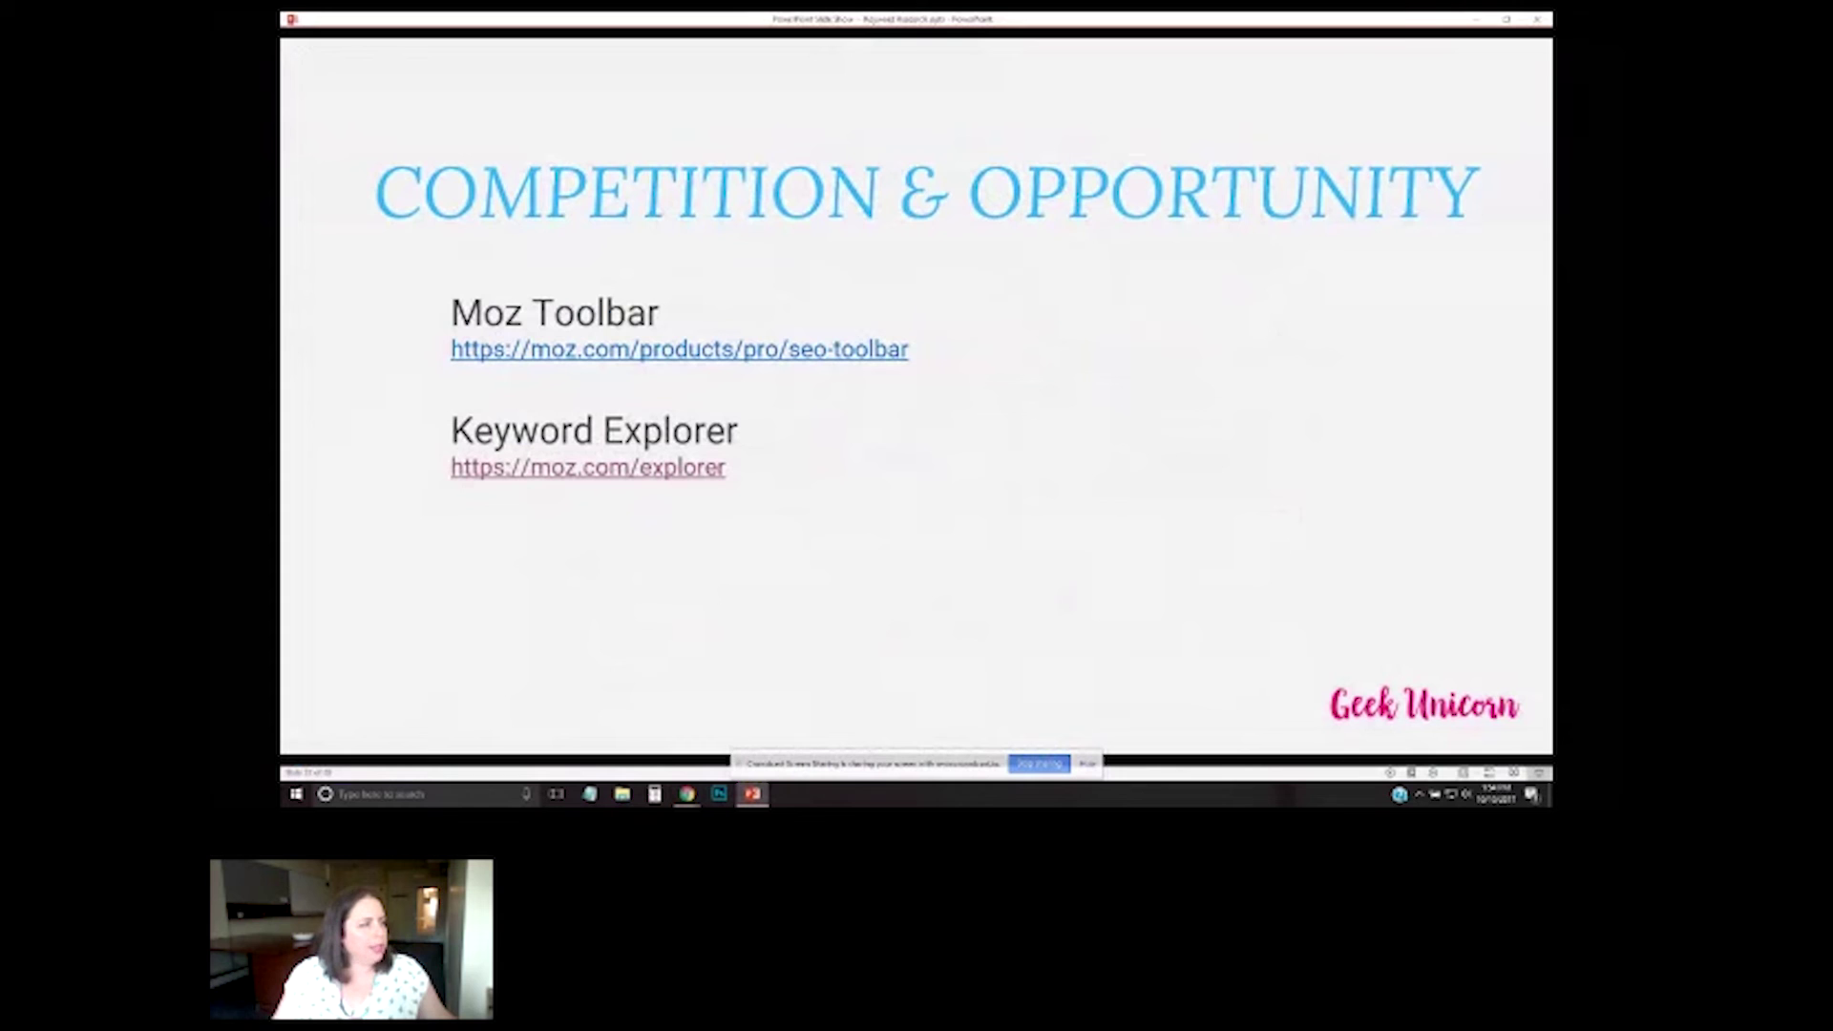
pyautogui.press('Right')
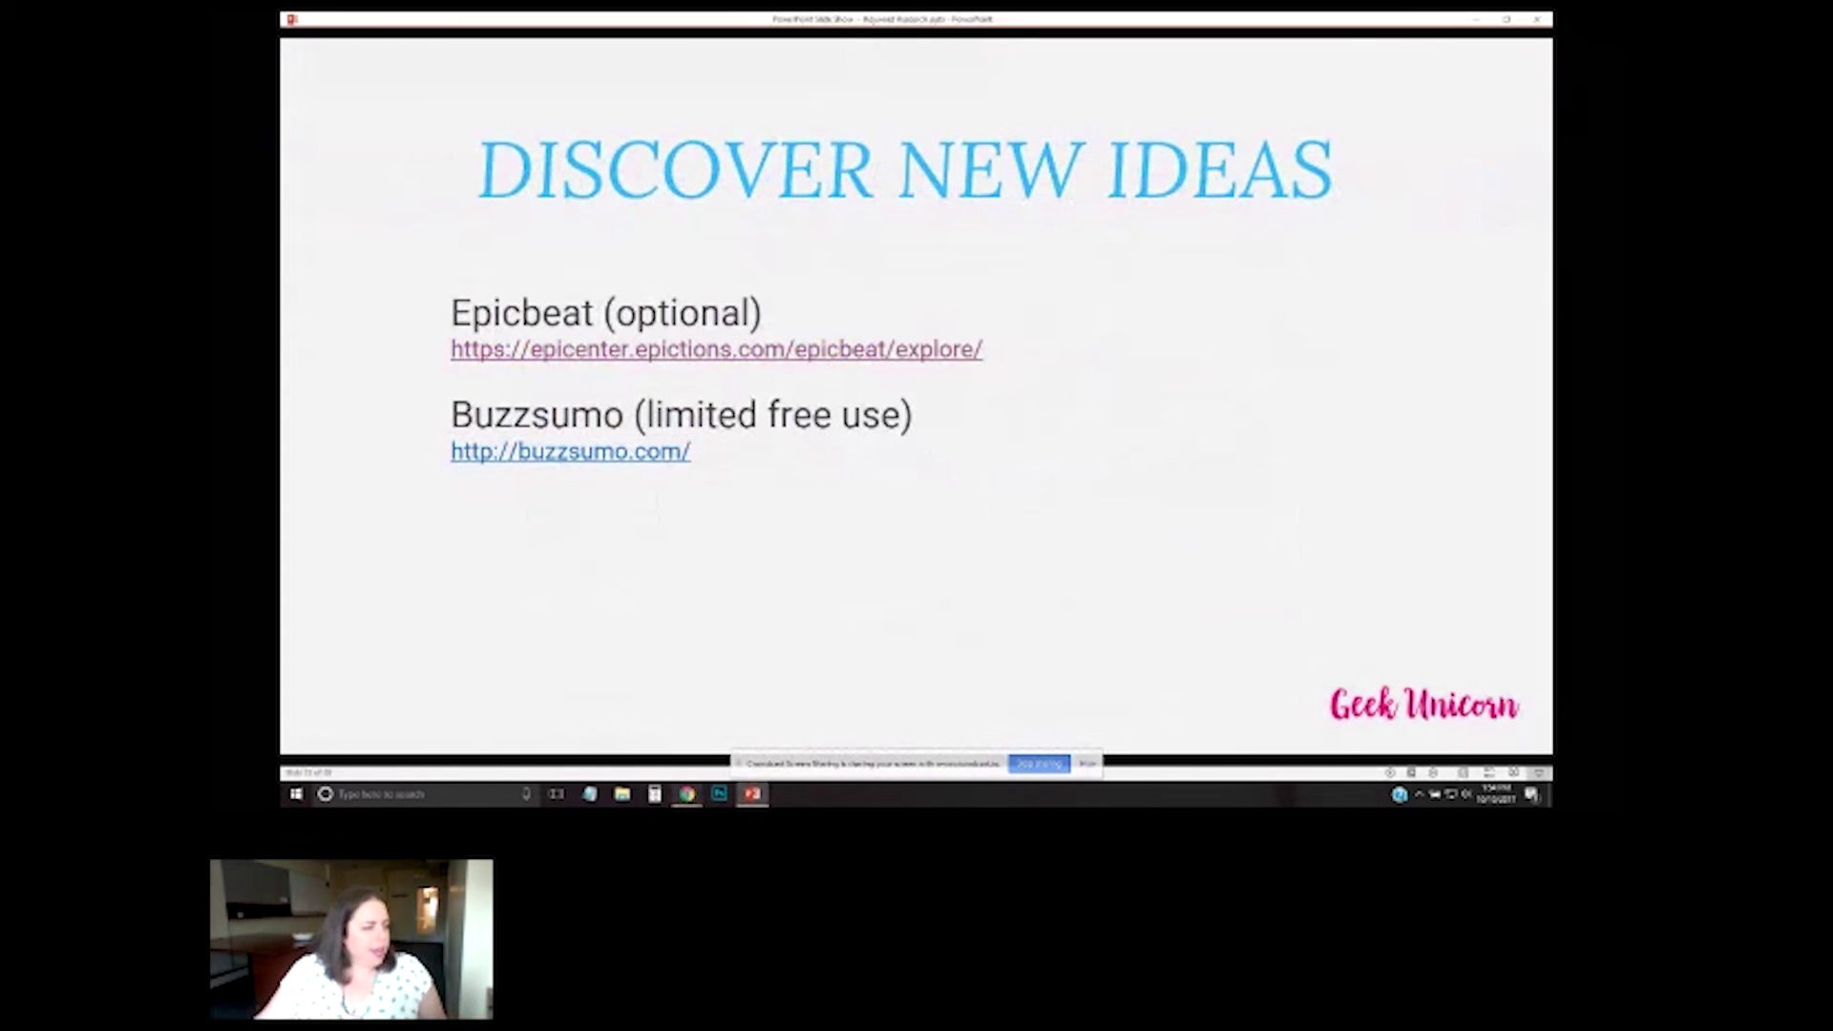
# Switch to the EpicBeat page in Chrome and search its content for "truffles".
pyautogui.click(687, 793)
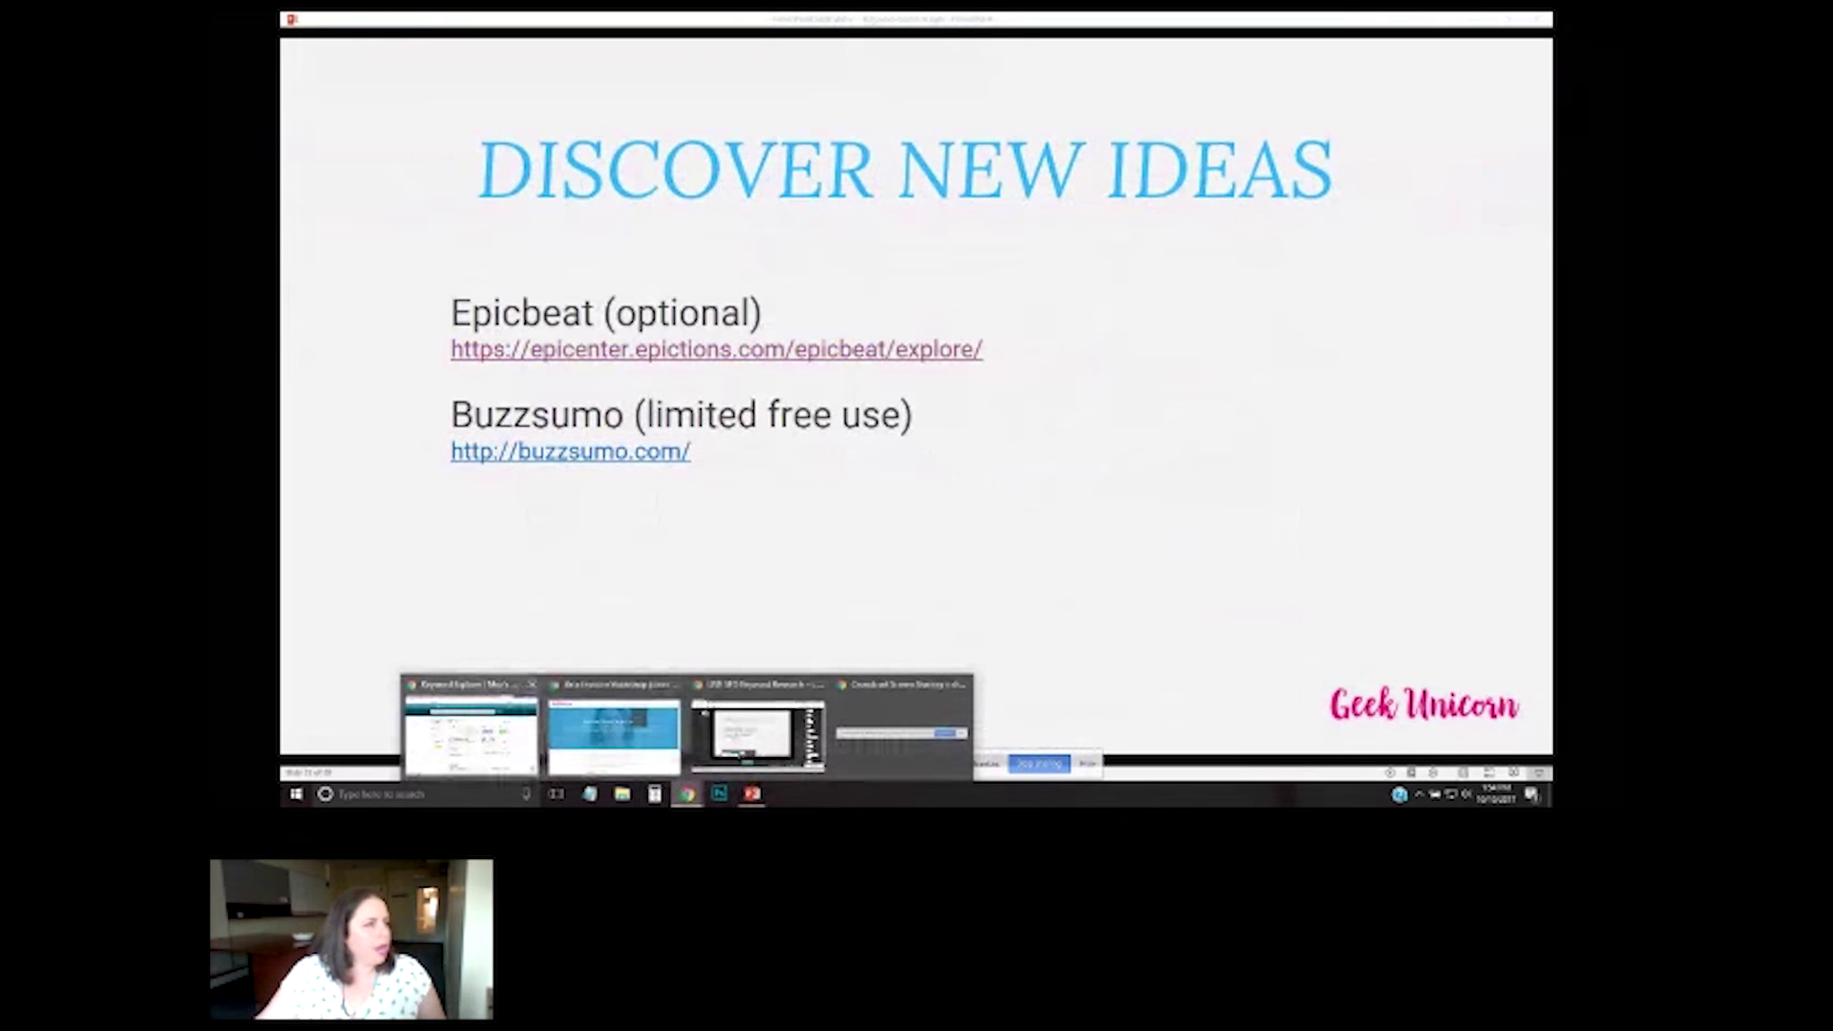
pyautogui.click(614, 735)
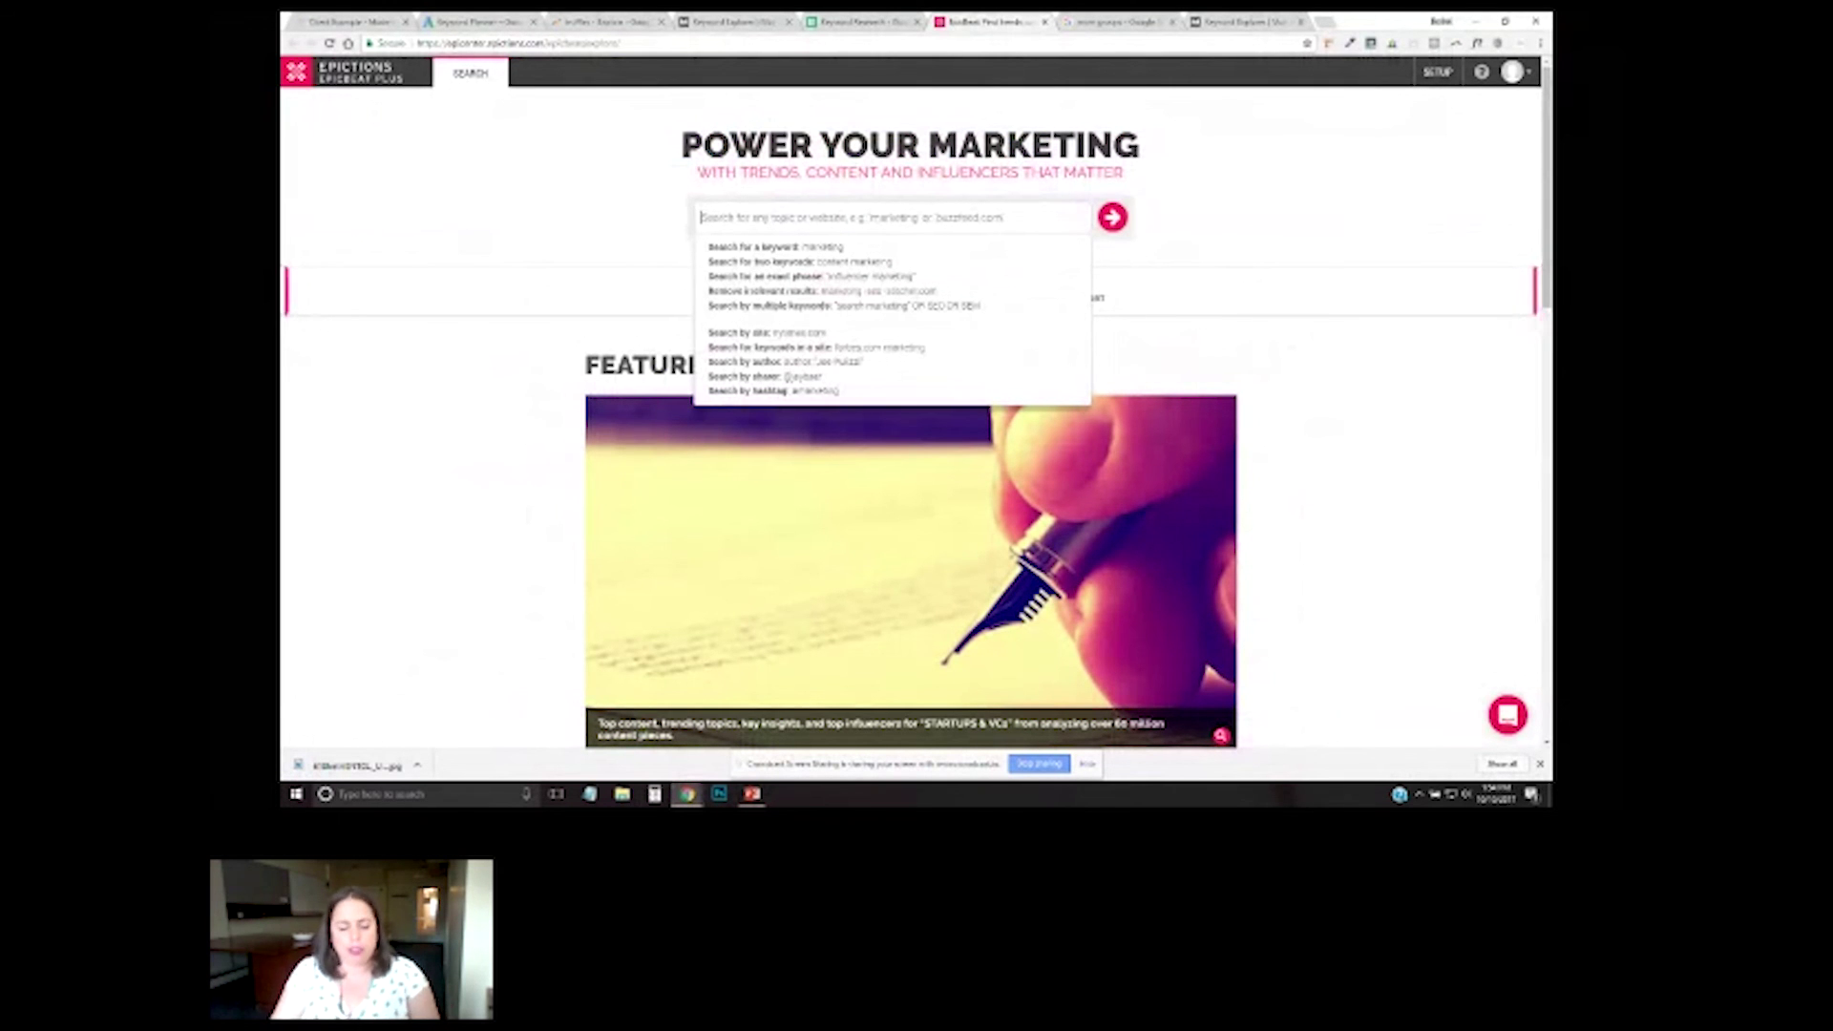
pyautogui.write('truffles')
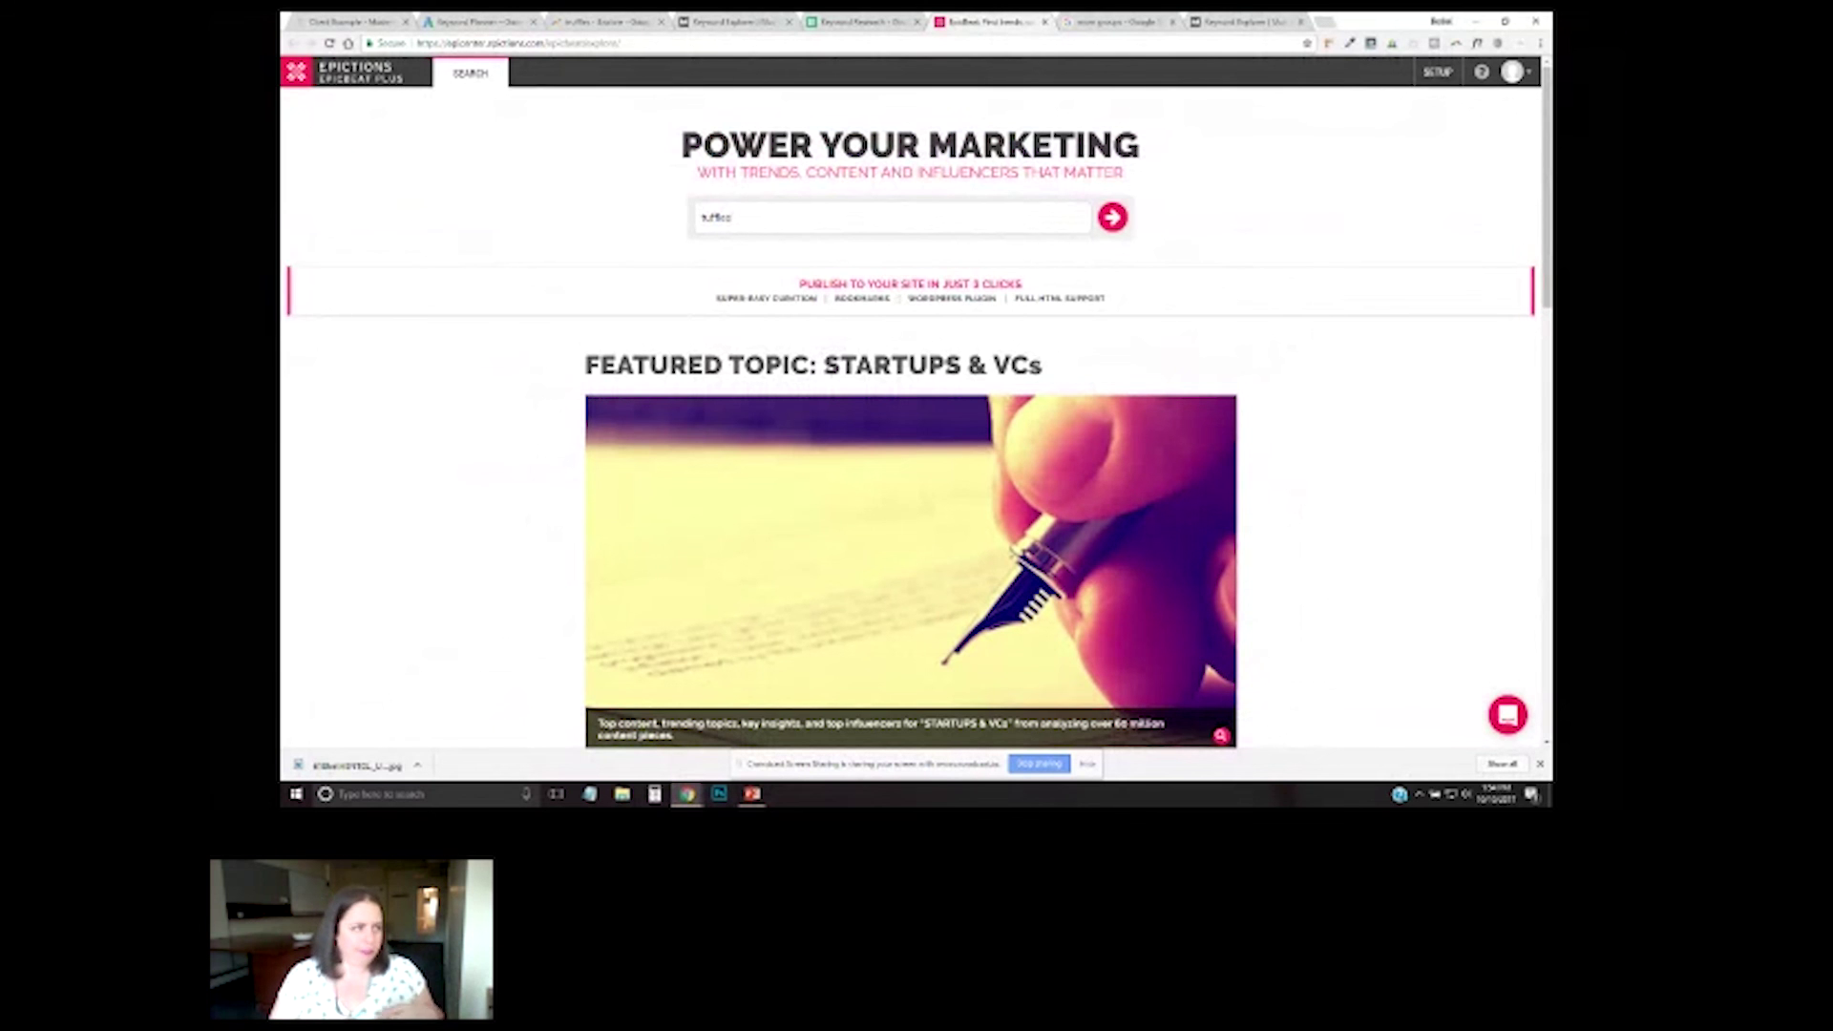
pyautogui.press('Return')
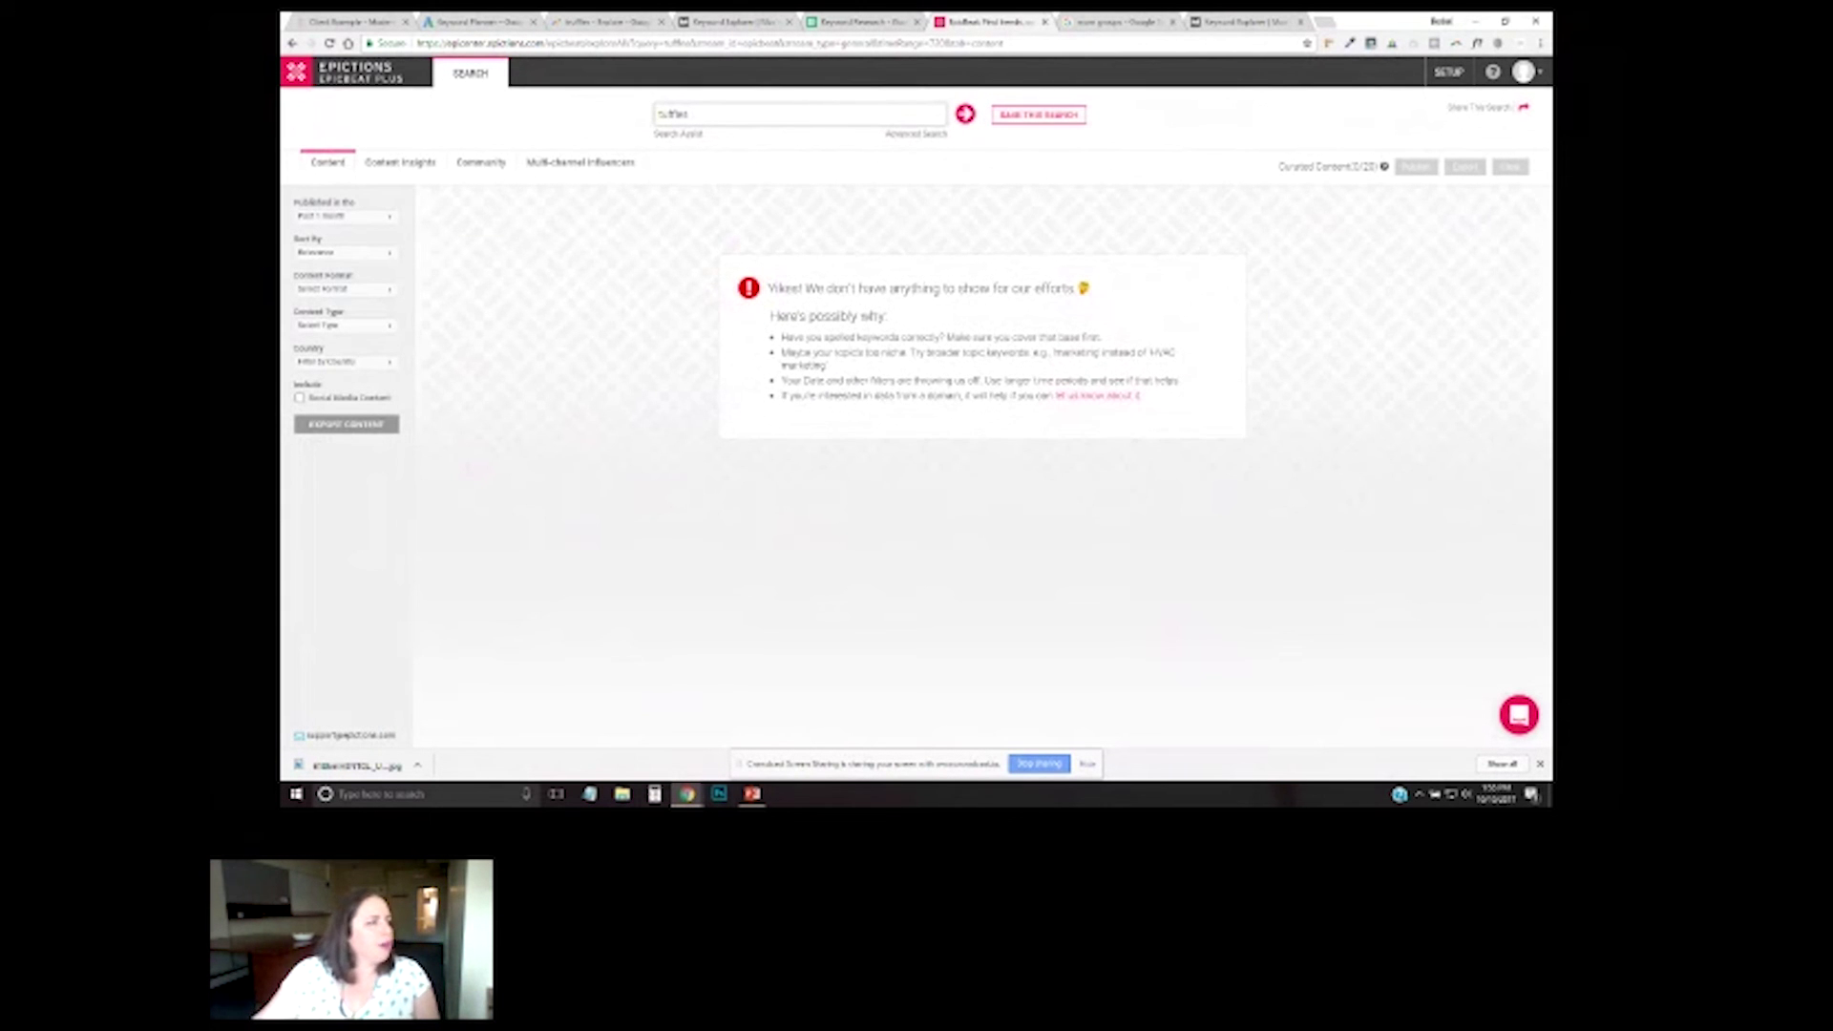
# Replace the EpicBeat search term with "mom groups" and run the search.
pyautogui.hotkey('ctrl', 'a')
pyautogui.write('mom groups')
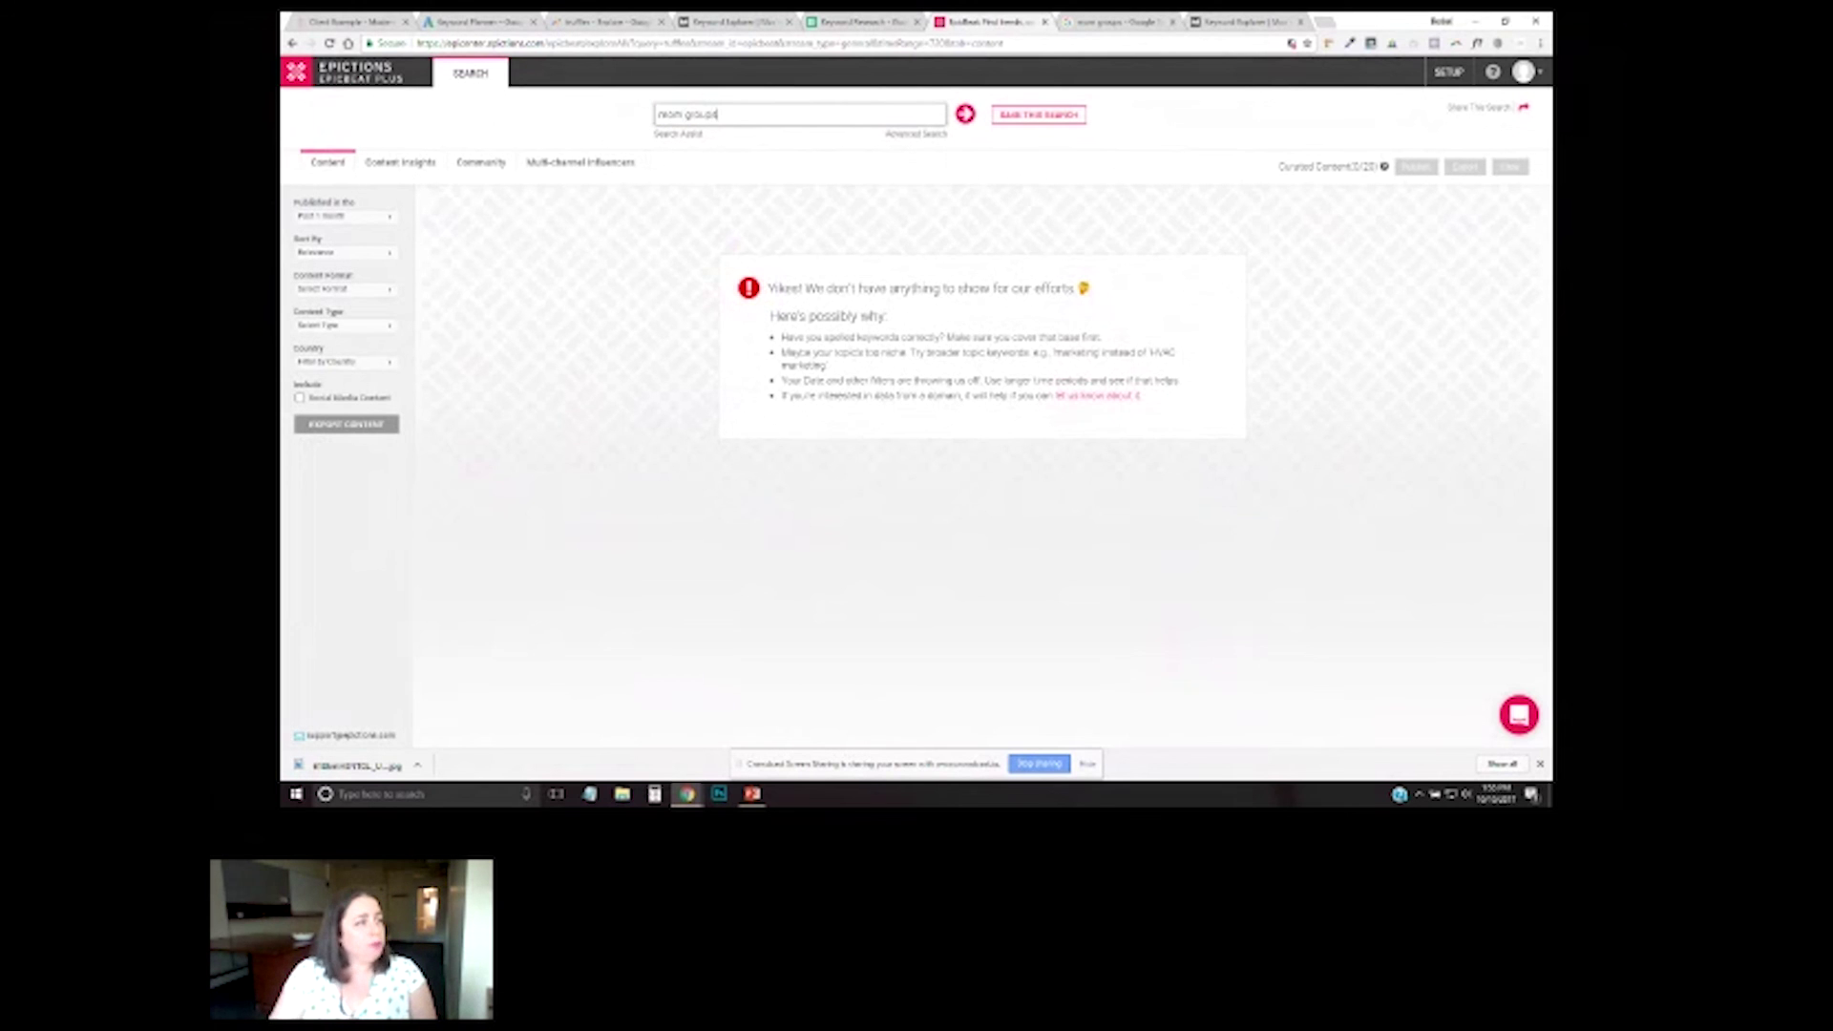
pyautogui.press('Return')
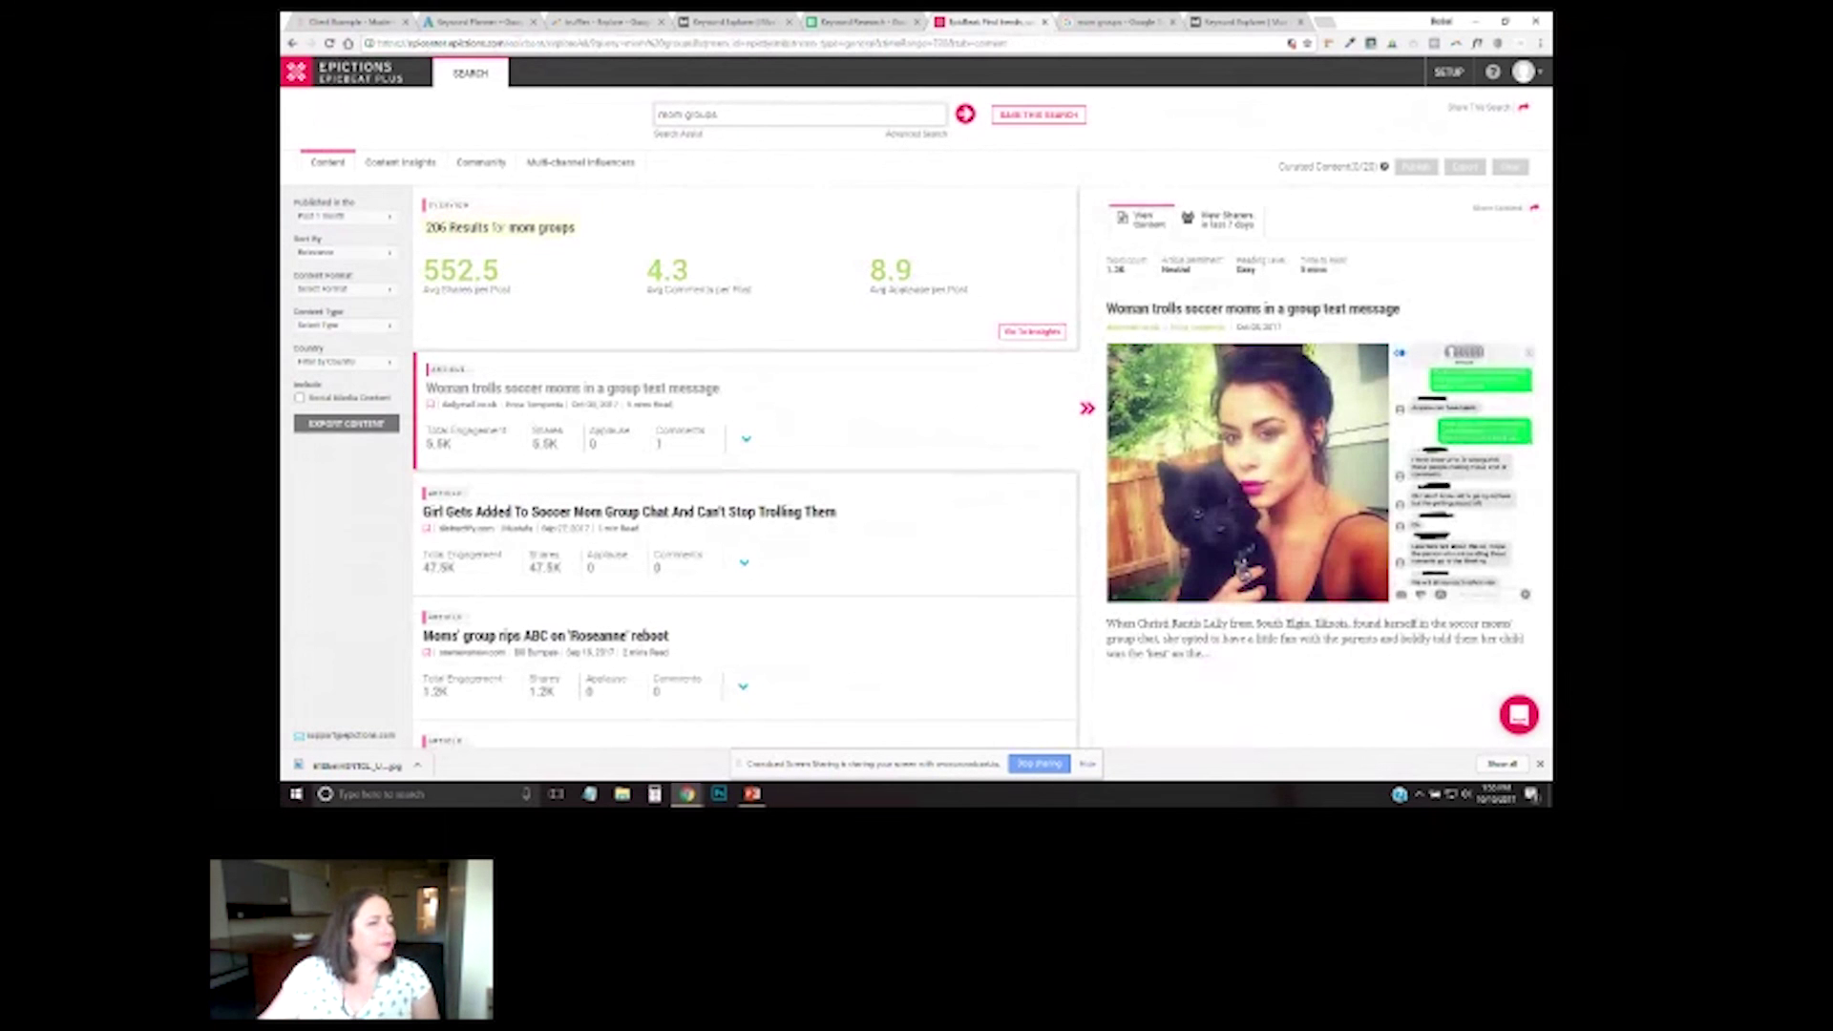
# Examine the article headlines and engagement figures in the "mom groups" content results for new topic ideas.
pyautogui.scroll(-1, 744, 467)
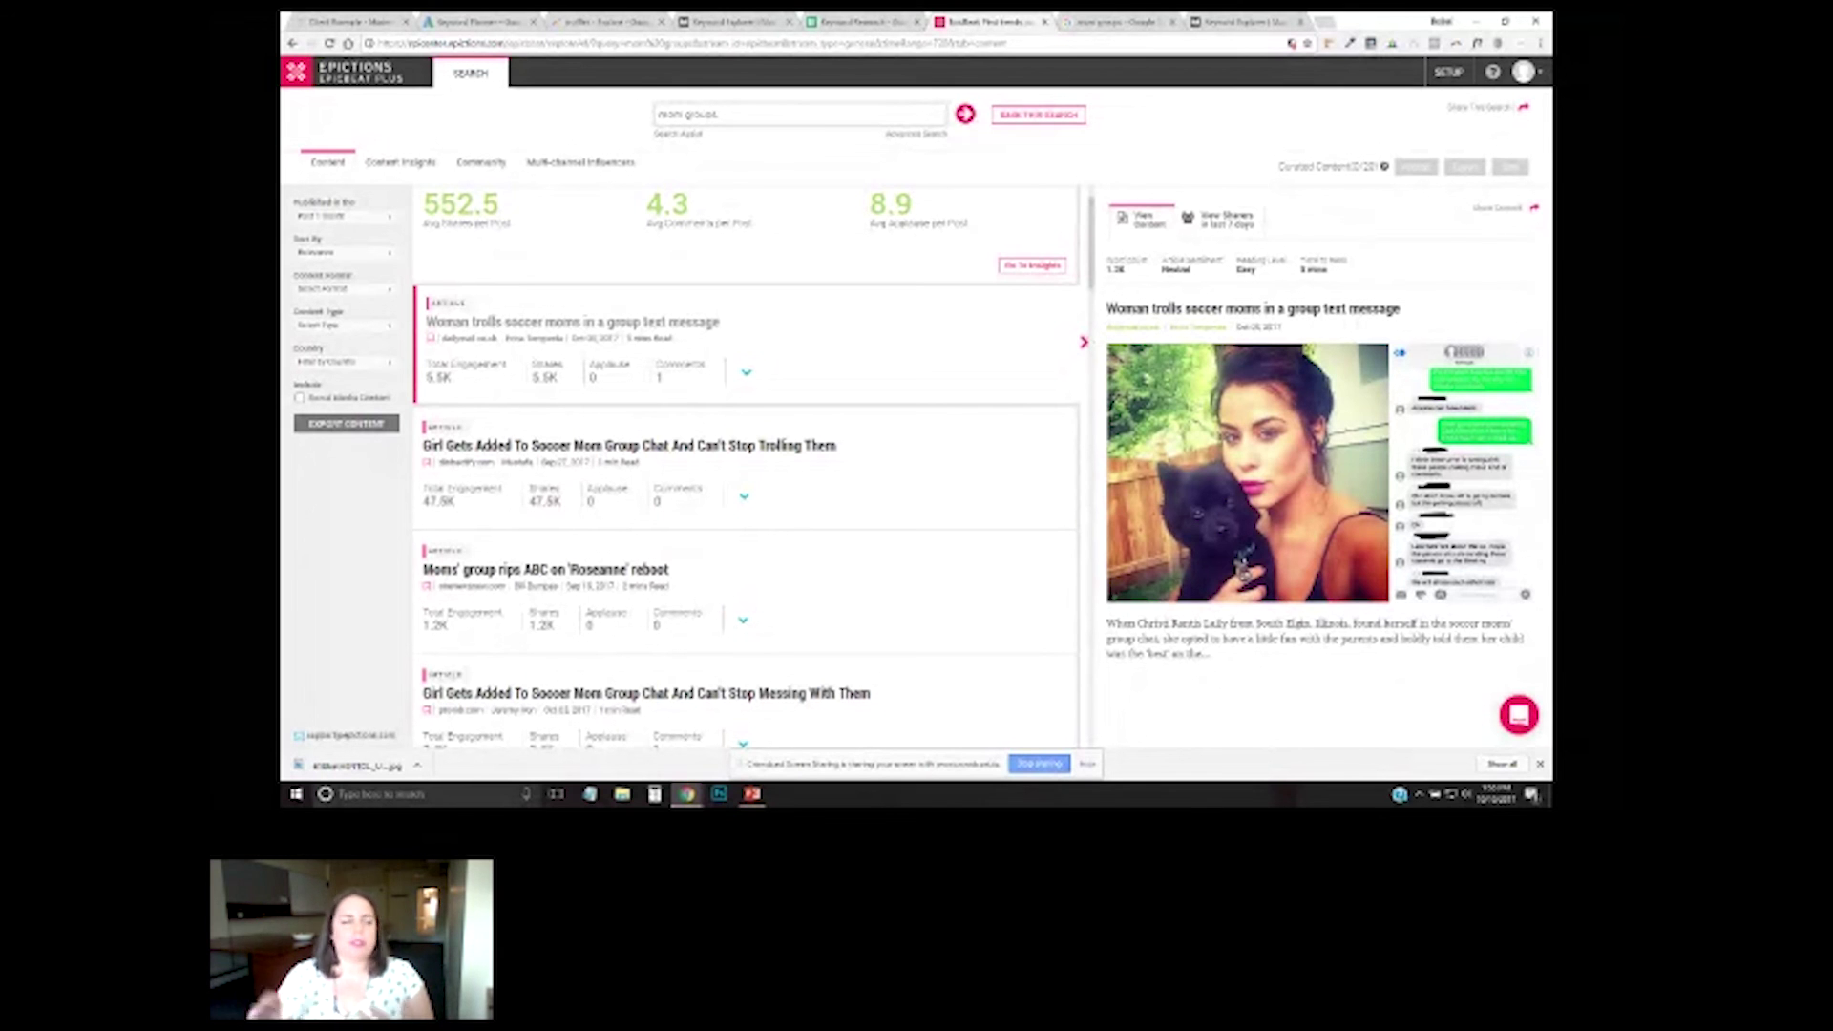
pyautogui.scroll(-1, 751, 469)
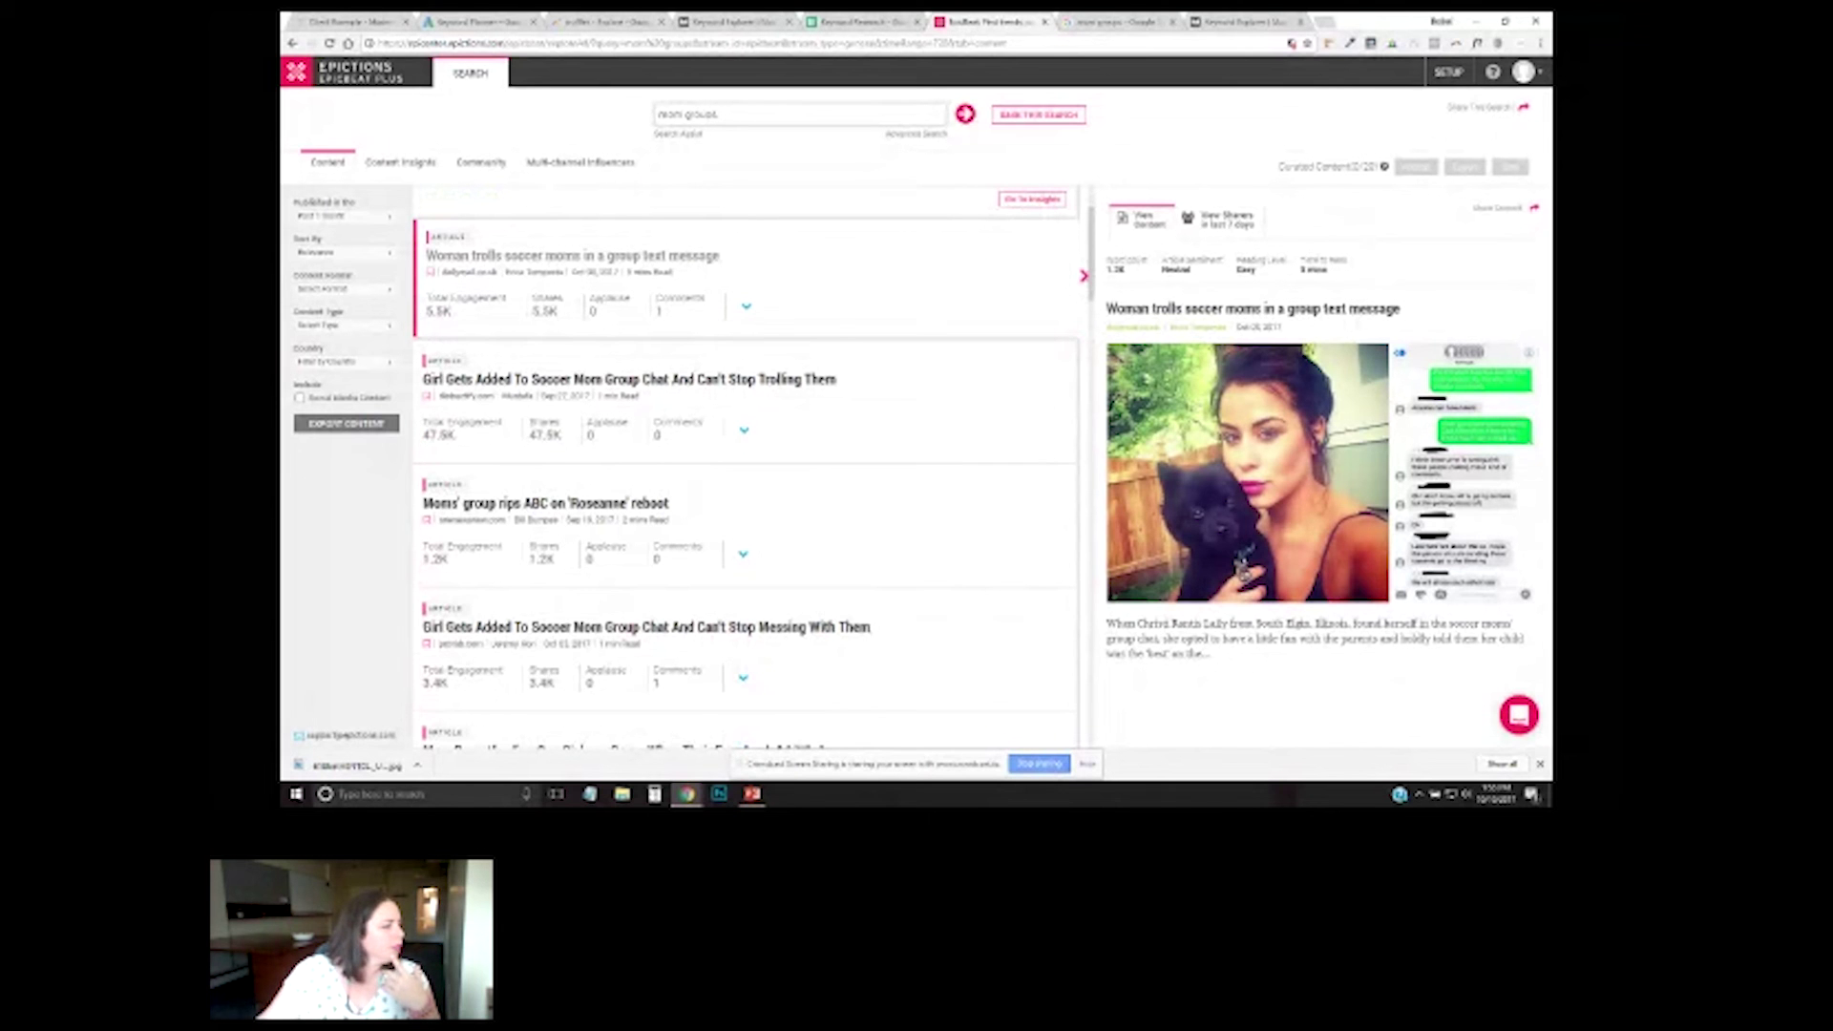
pyautogui.scroll(-2, 751, 469)
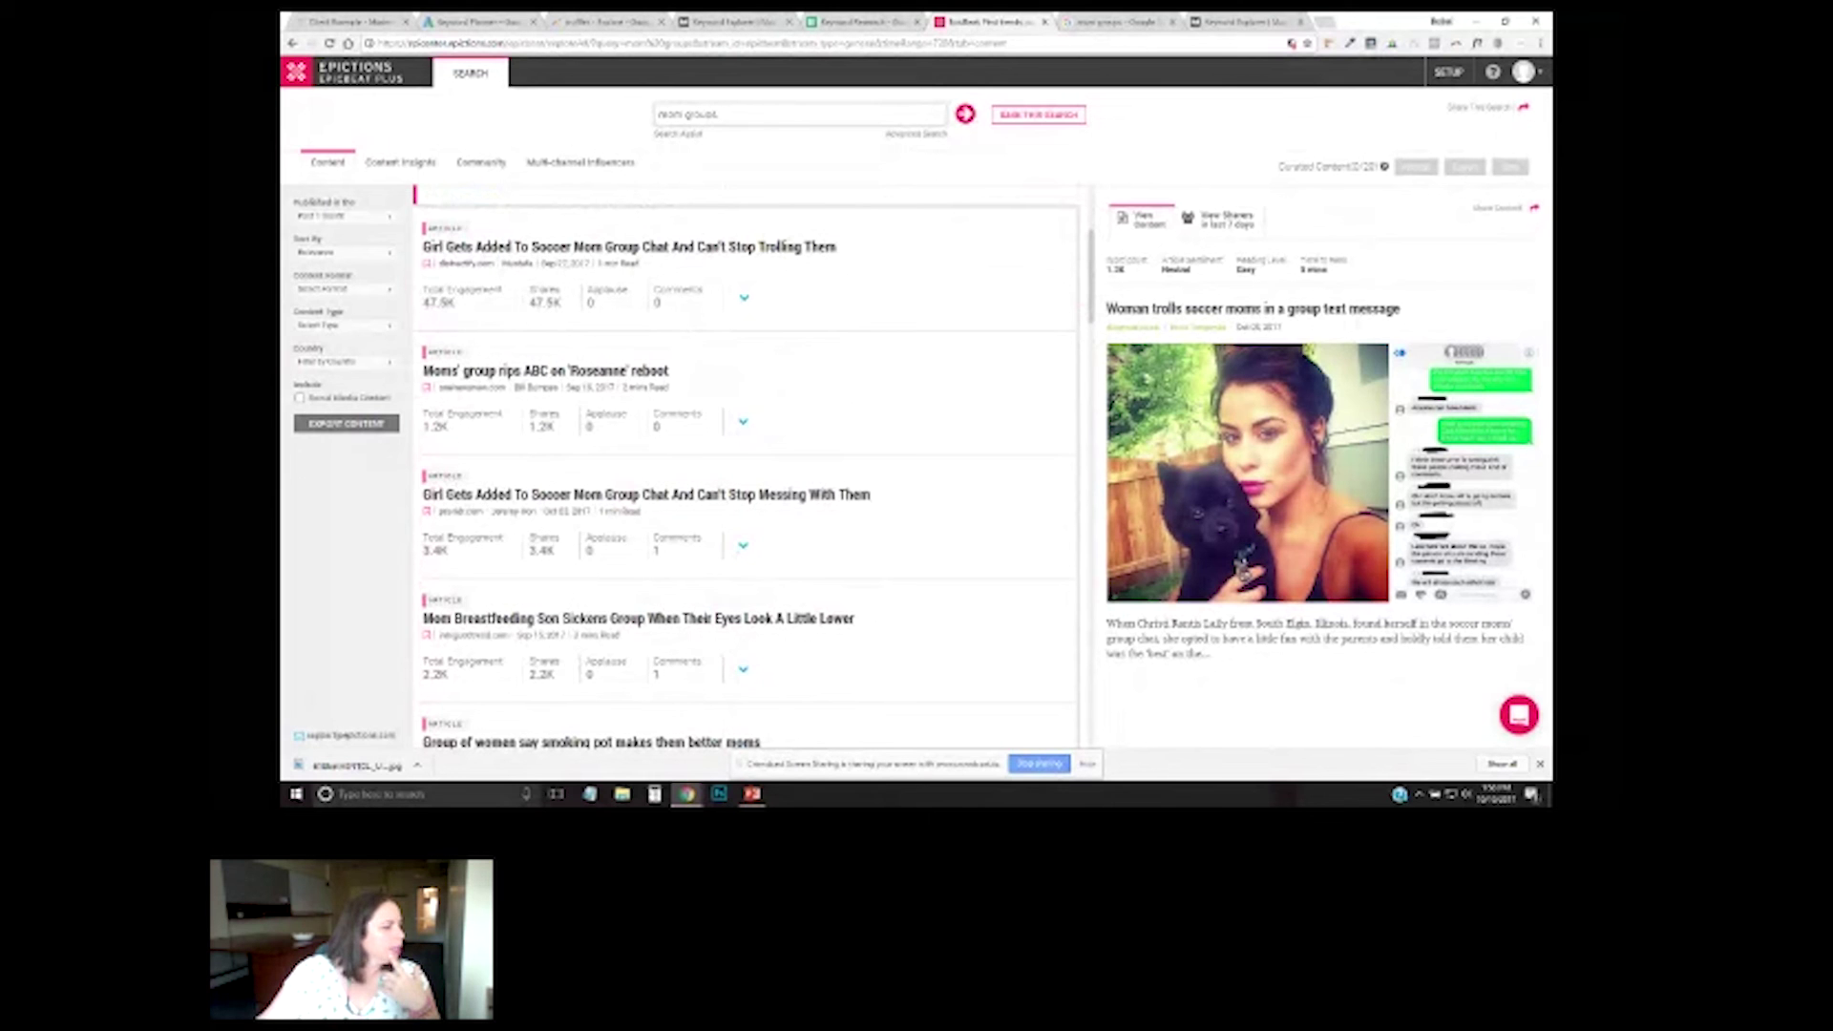
pyautogui.scroll(-4, 751, 469)
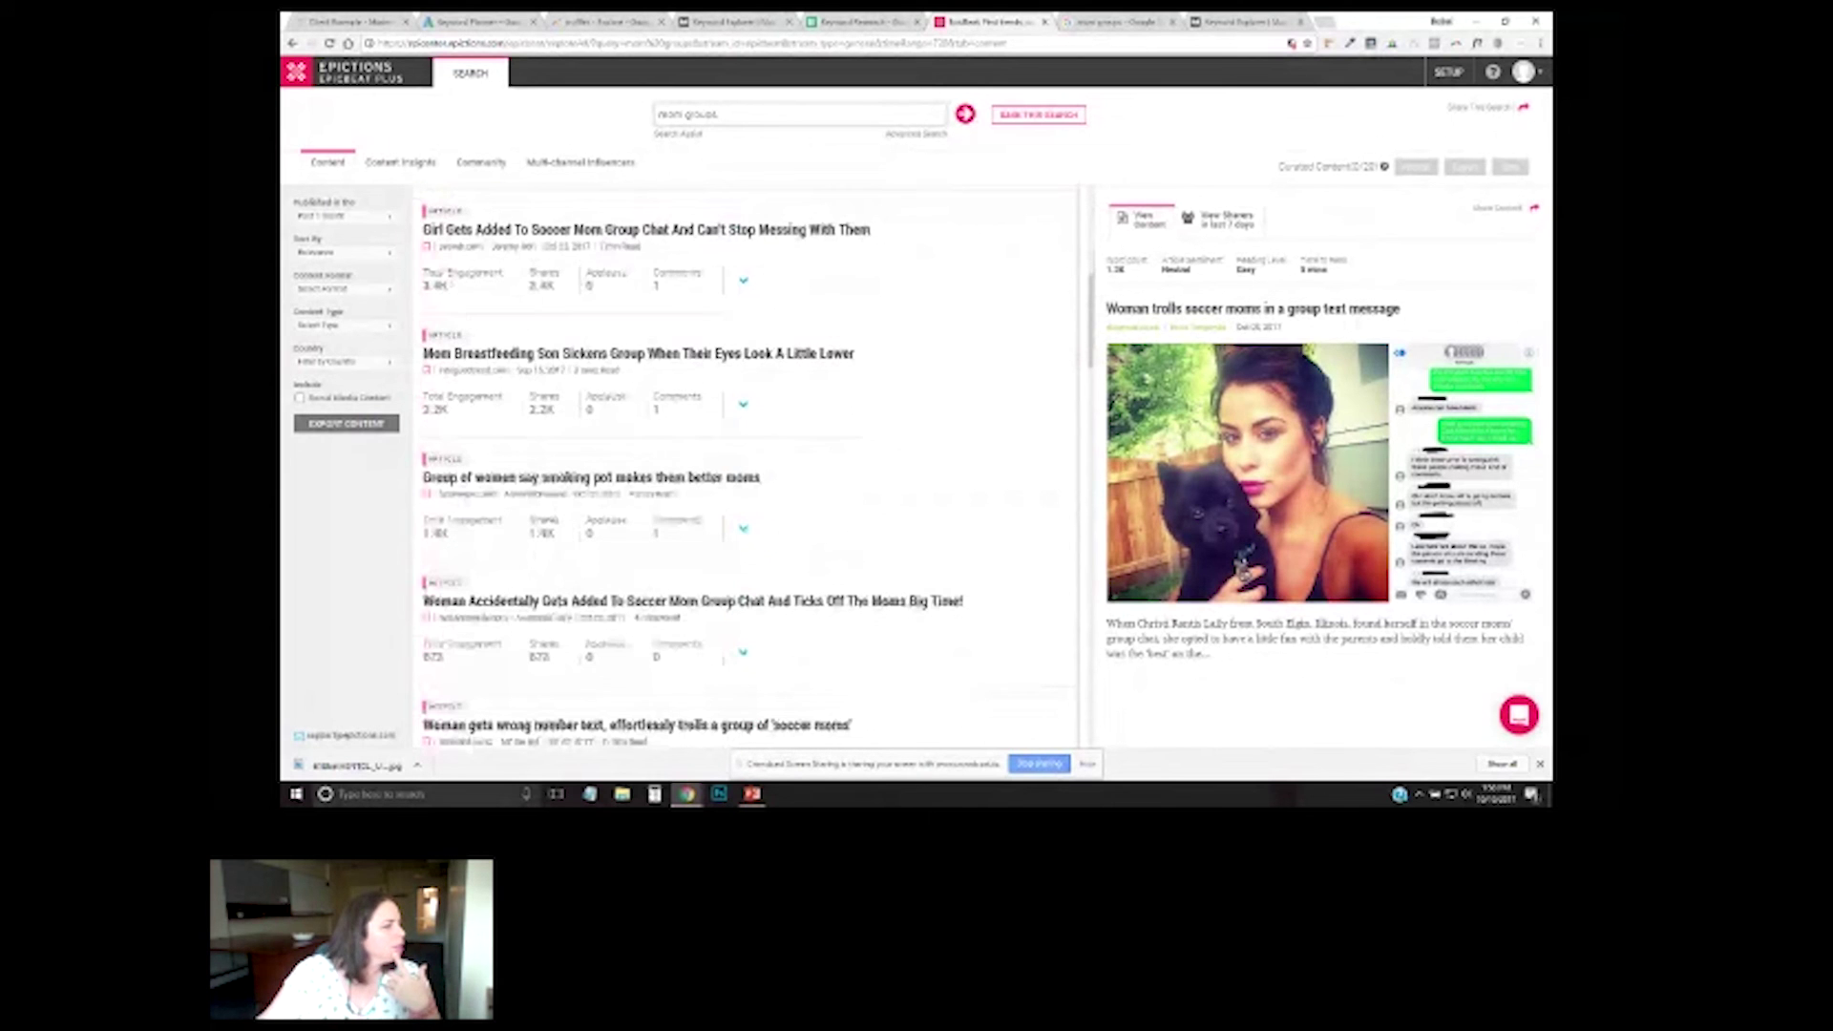
pyautogui.scroll(-2, 751, 470)
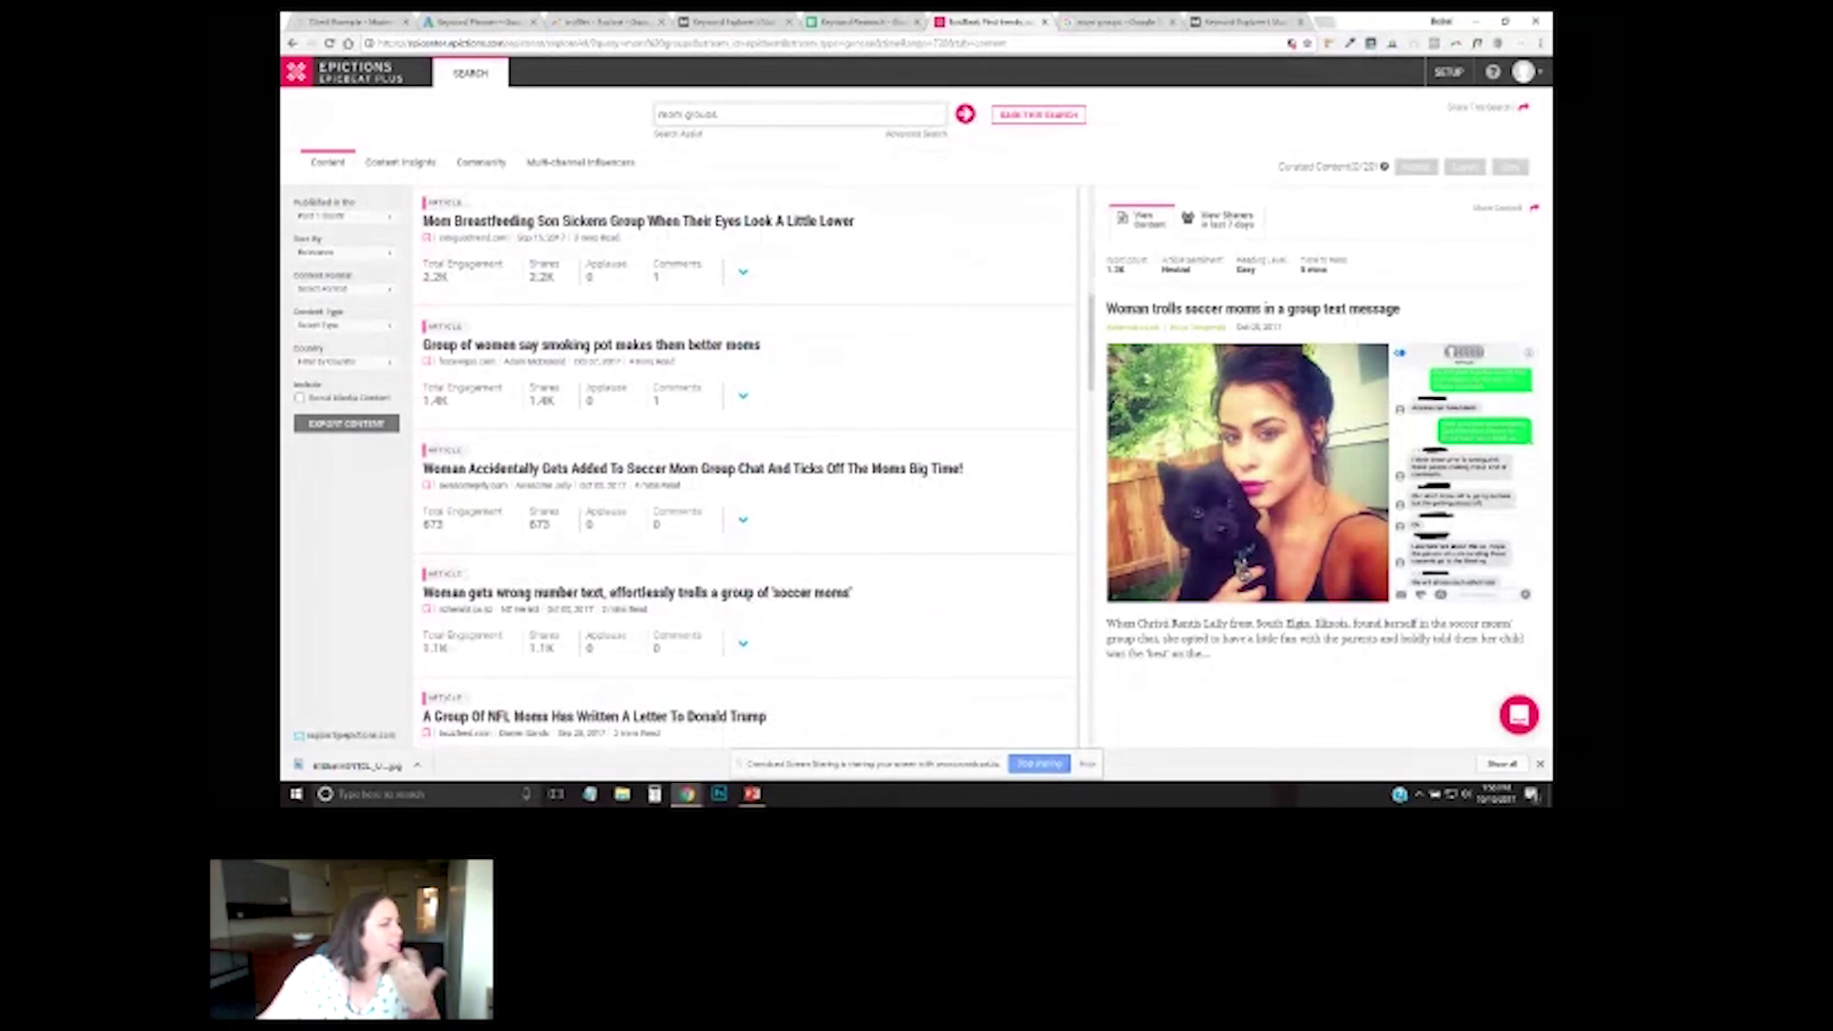
pyautogui.scroll(-2, 752, 470)
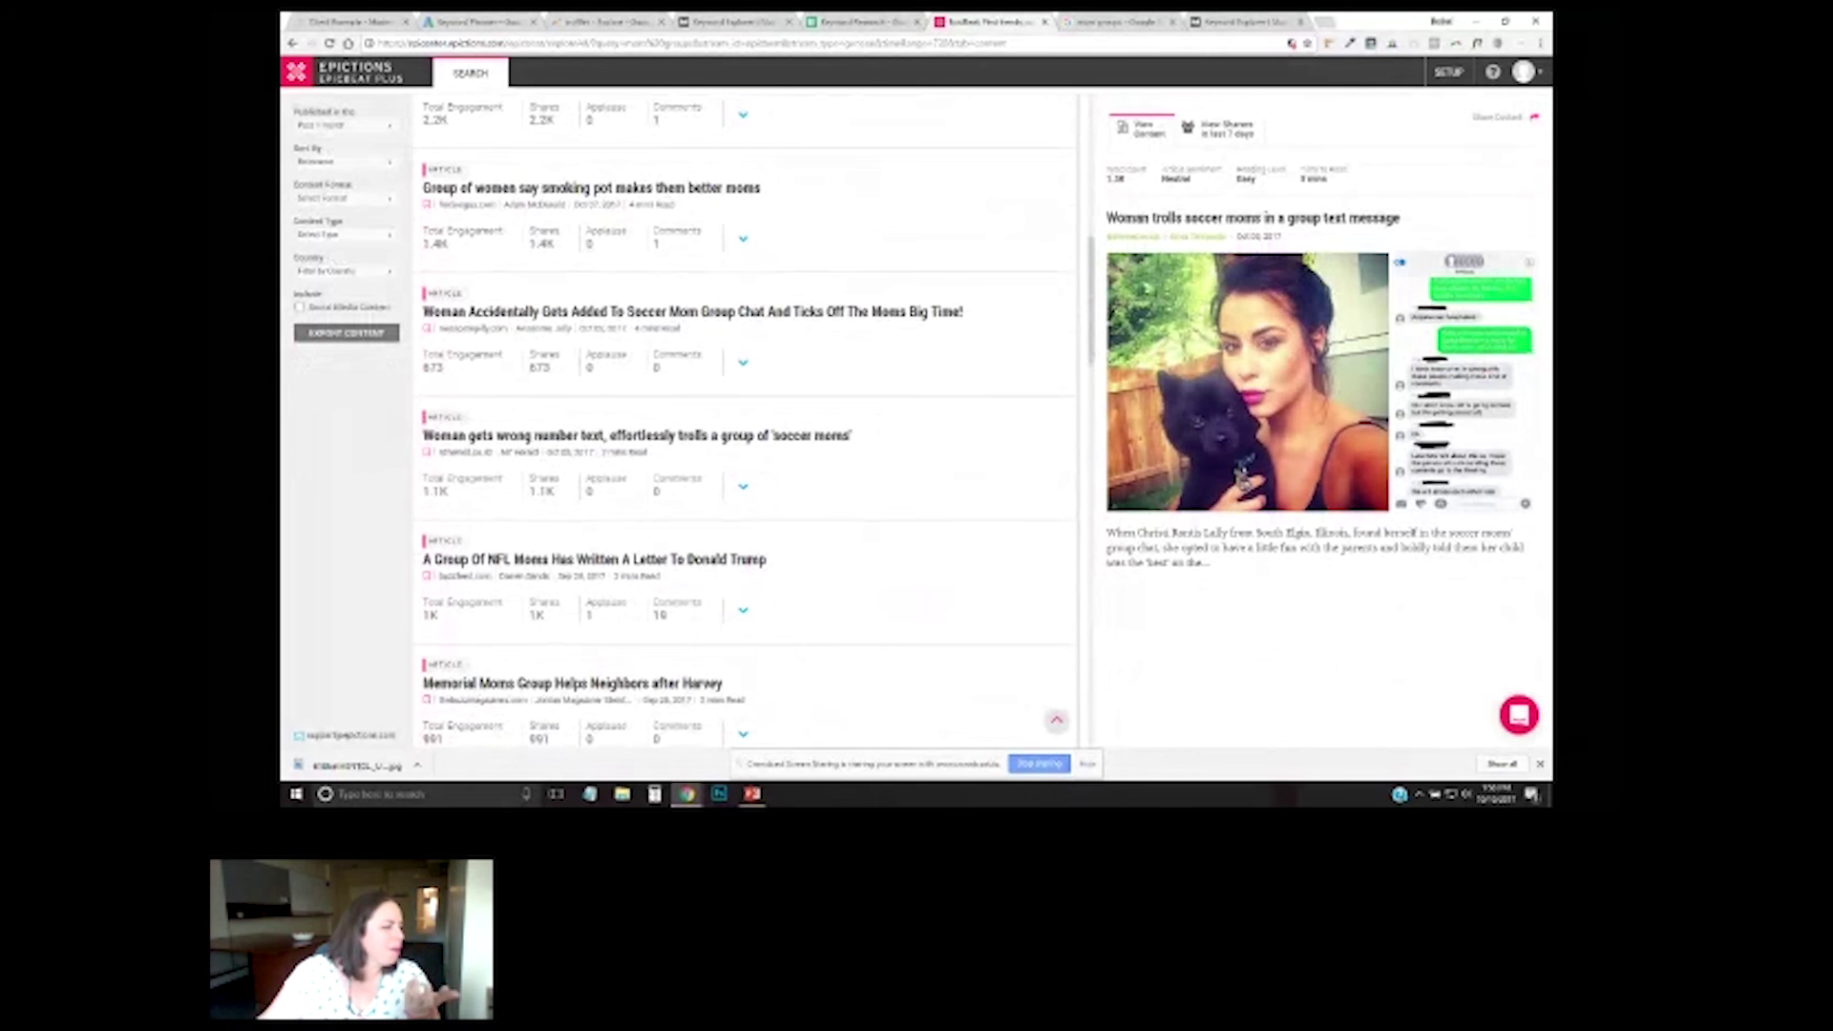
pyautogui.scroll(-3, 752, 470)
pyautogui.scroll(-1, 751, 470)
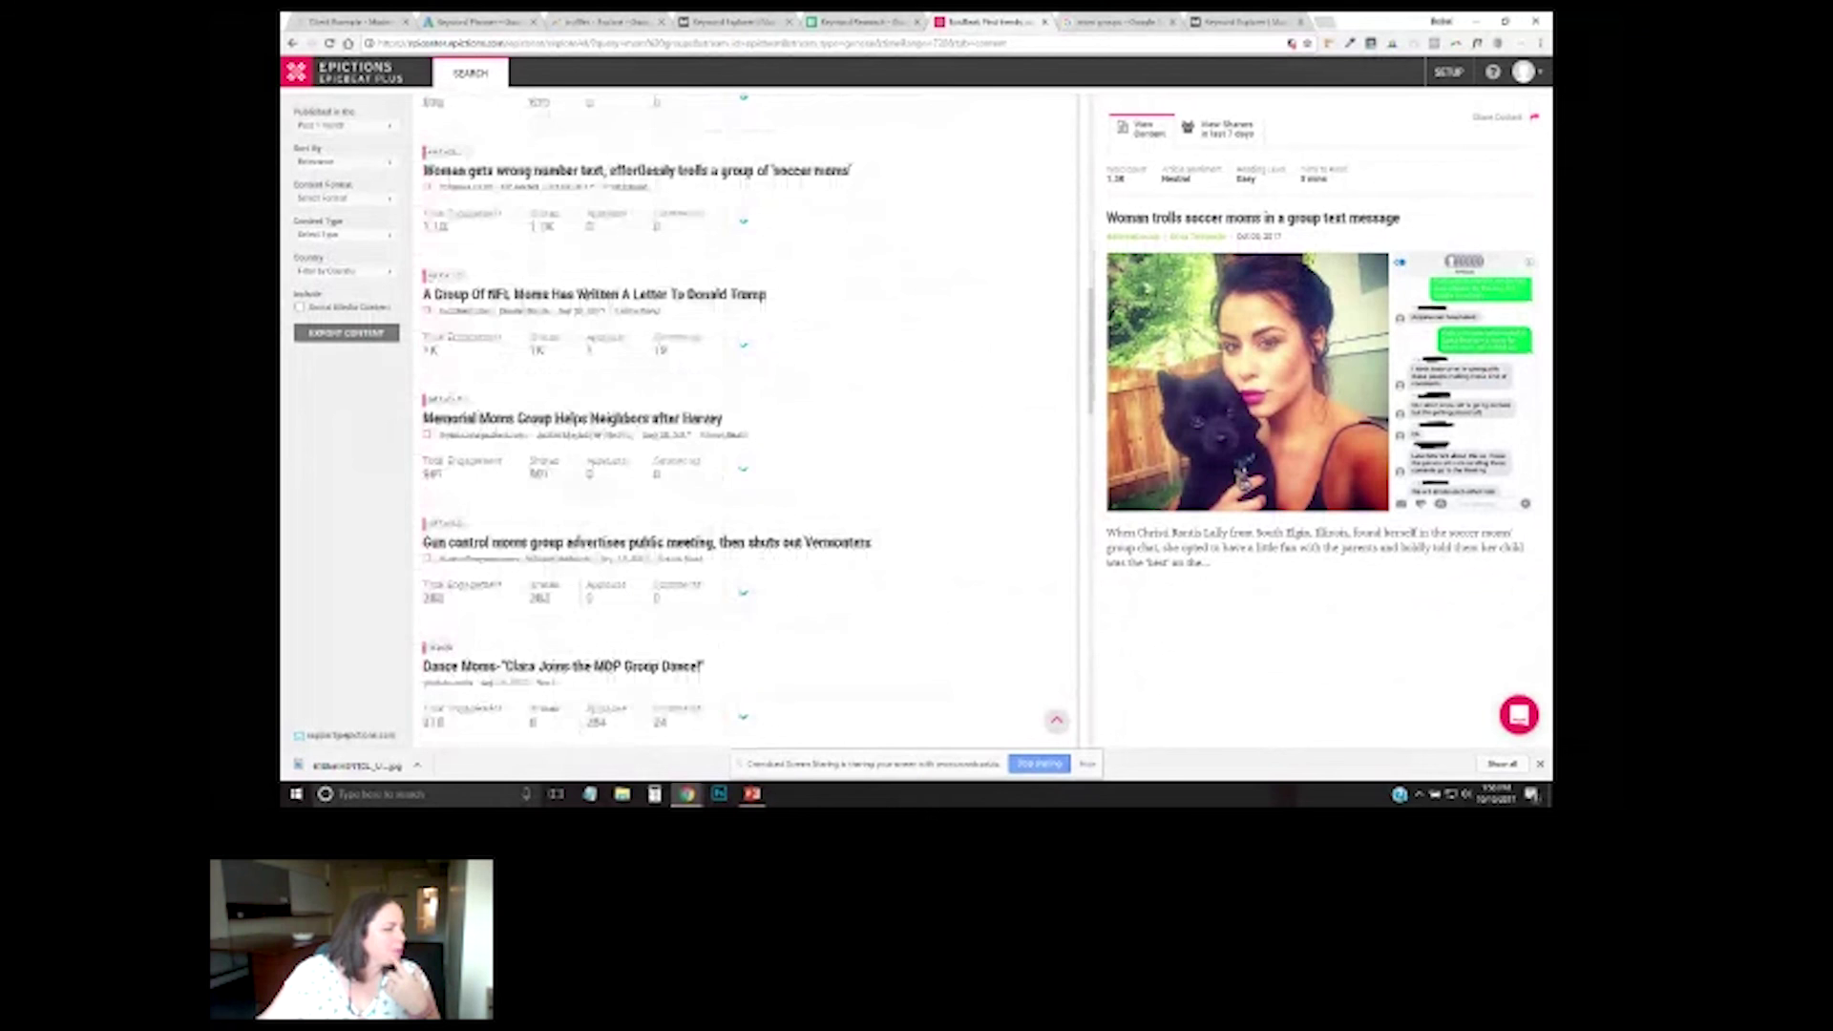
pyautogui.scroll(-3, 751, 469)
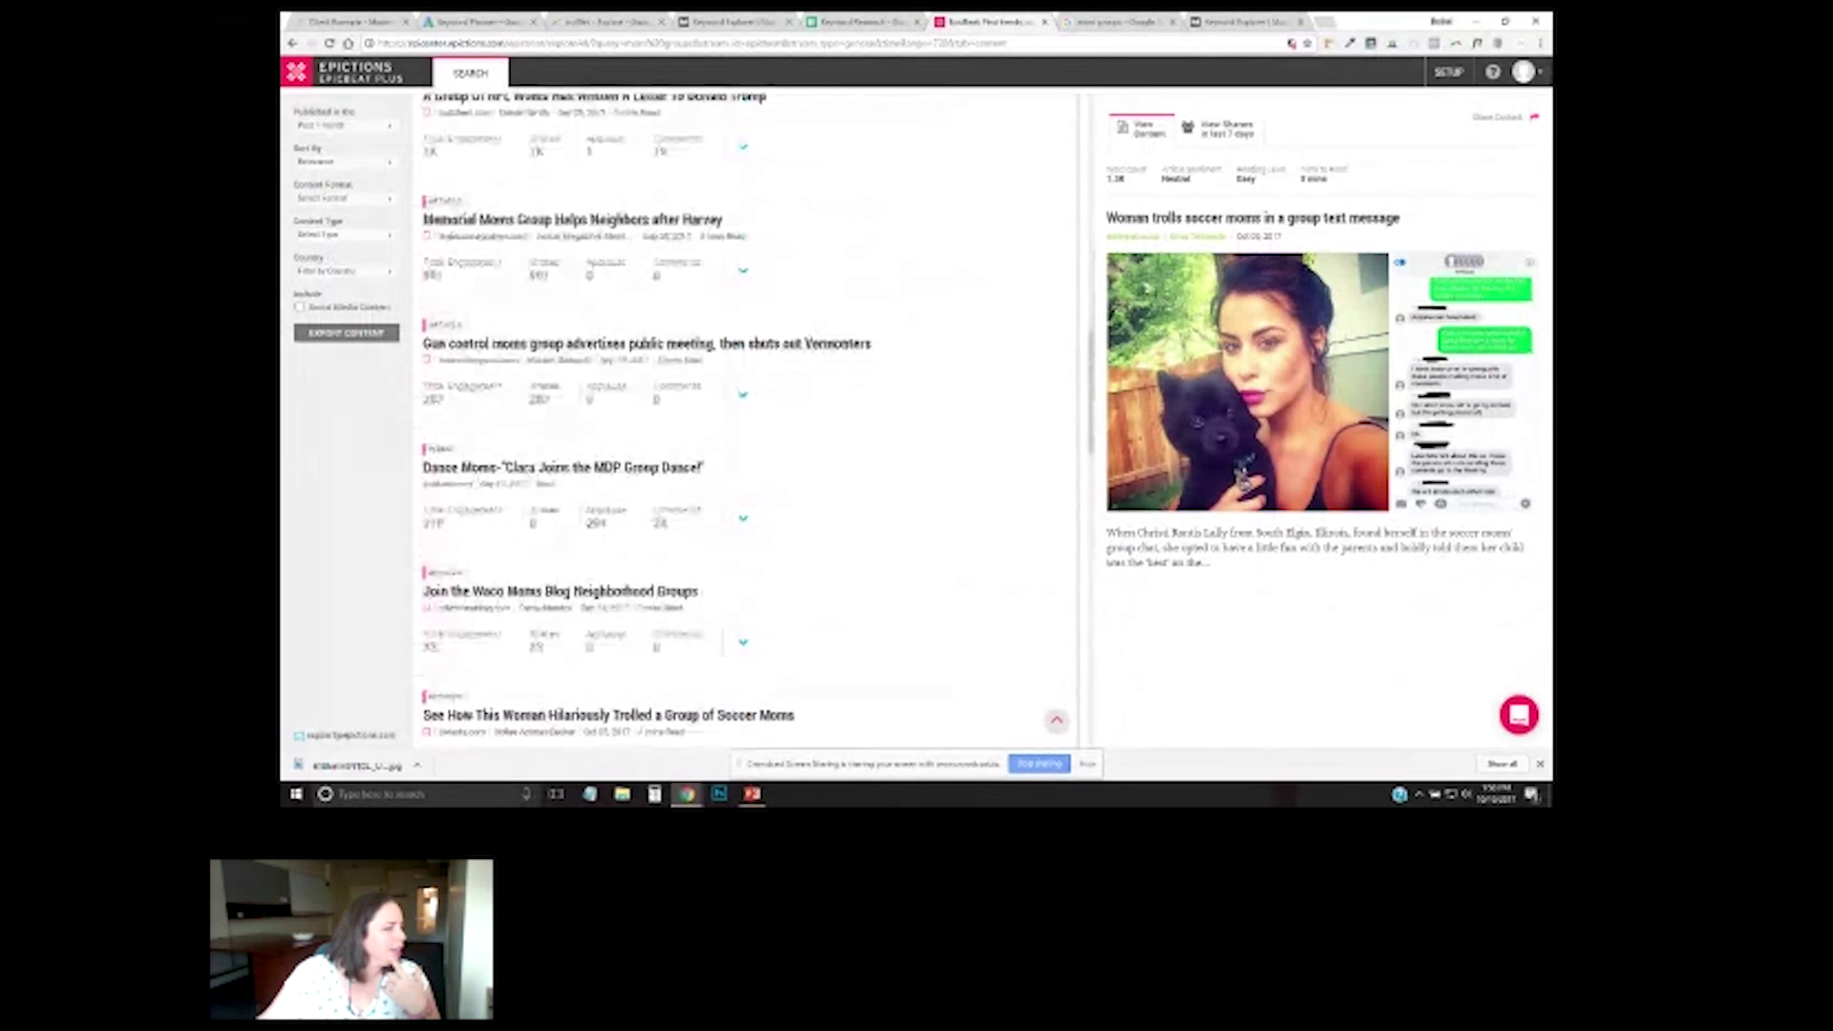
pyautogui.scroll(-10, 751, 470)
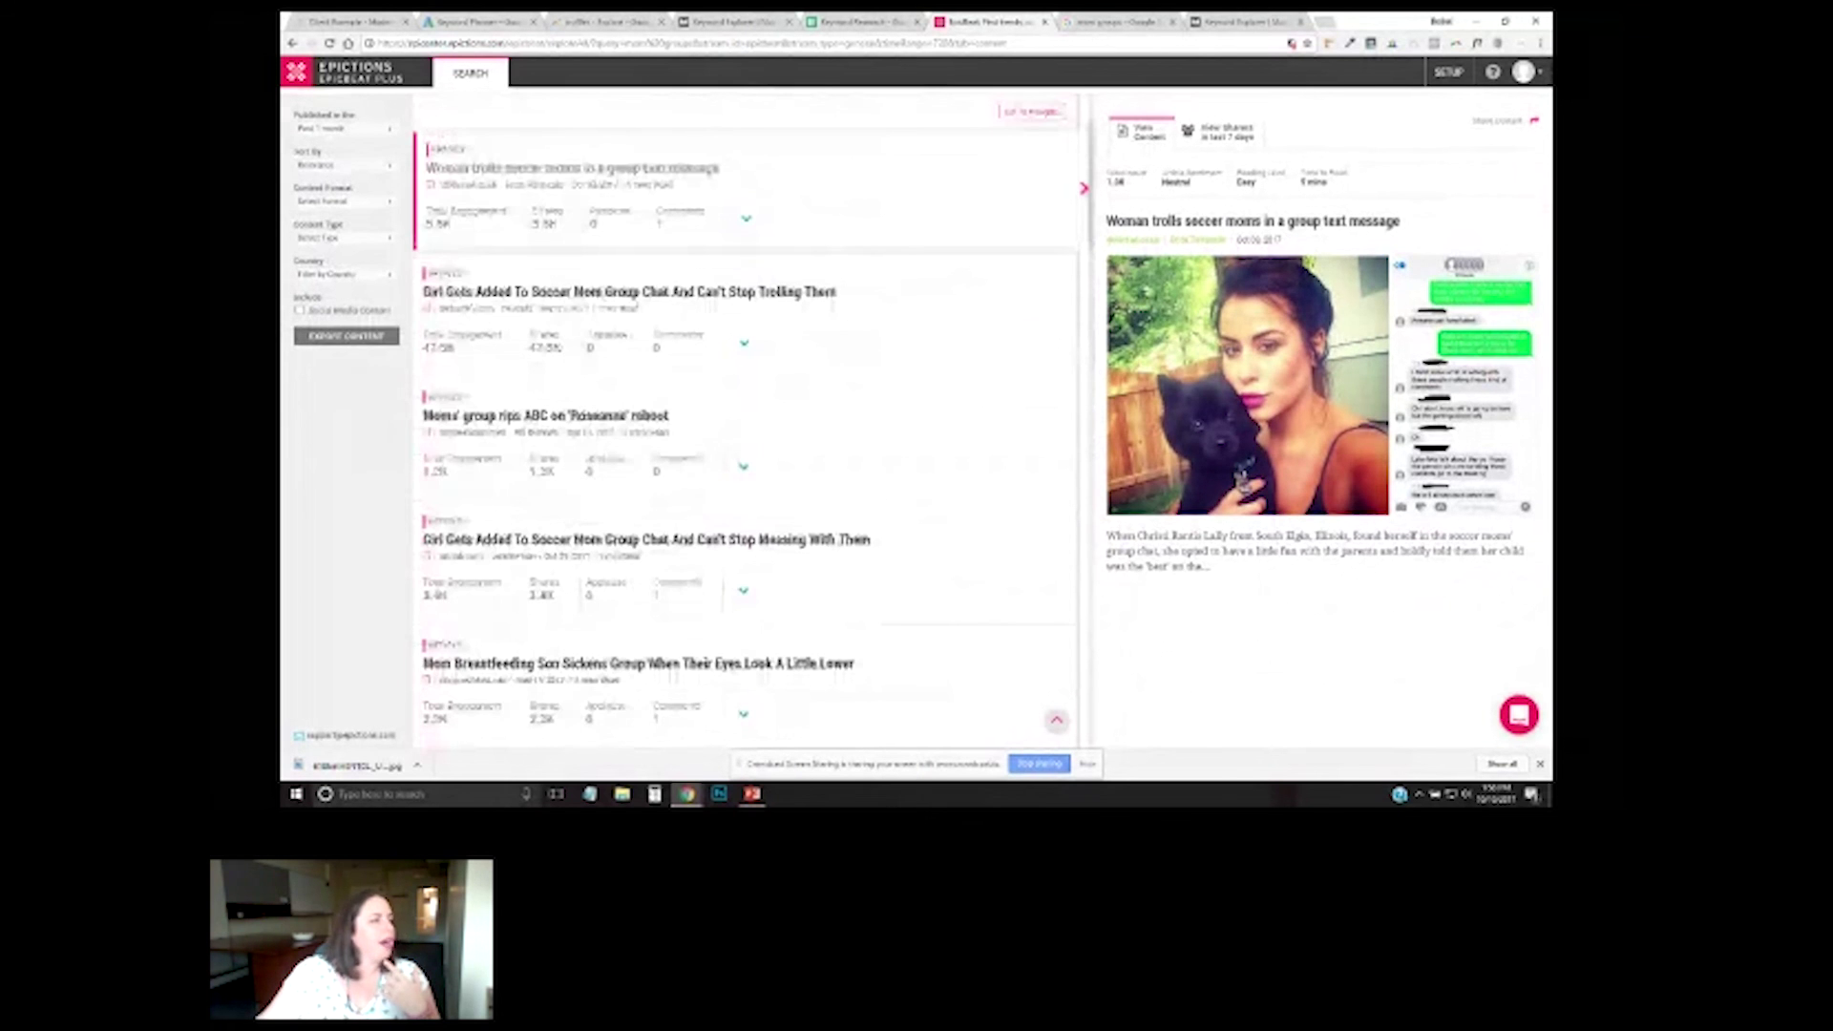
pyautogui.scroll(3, 751, 470)
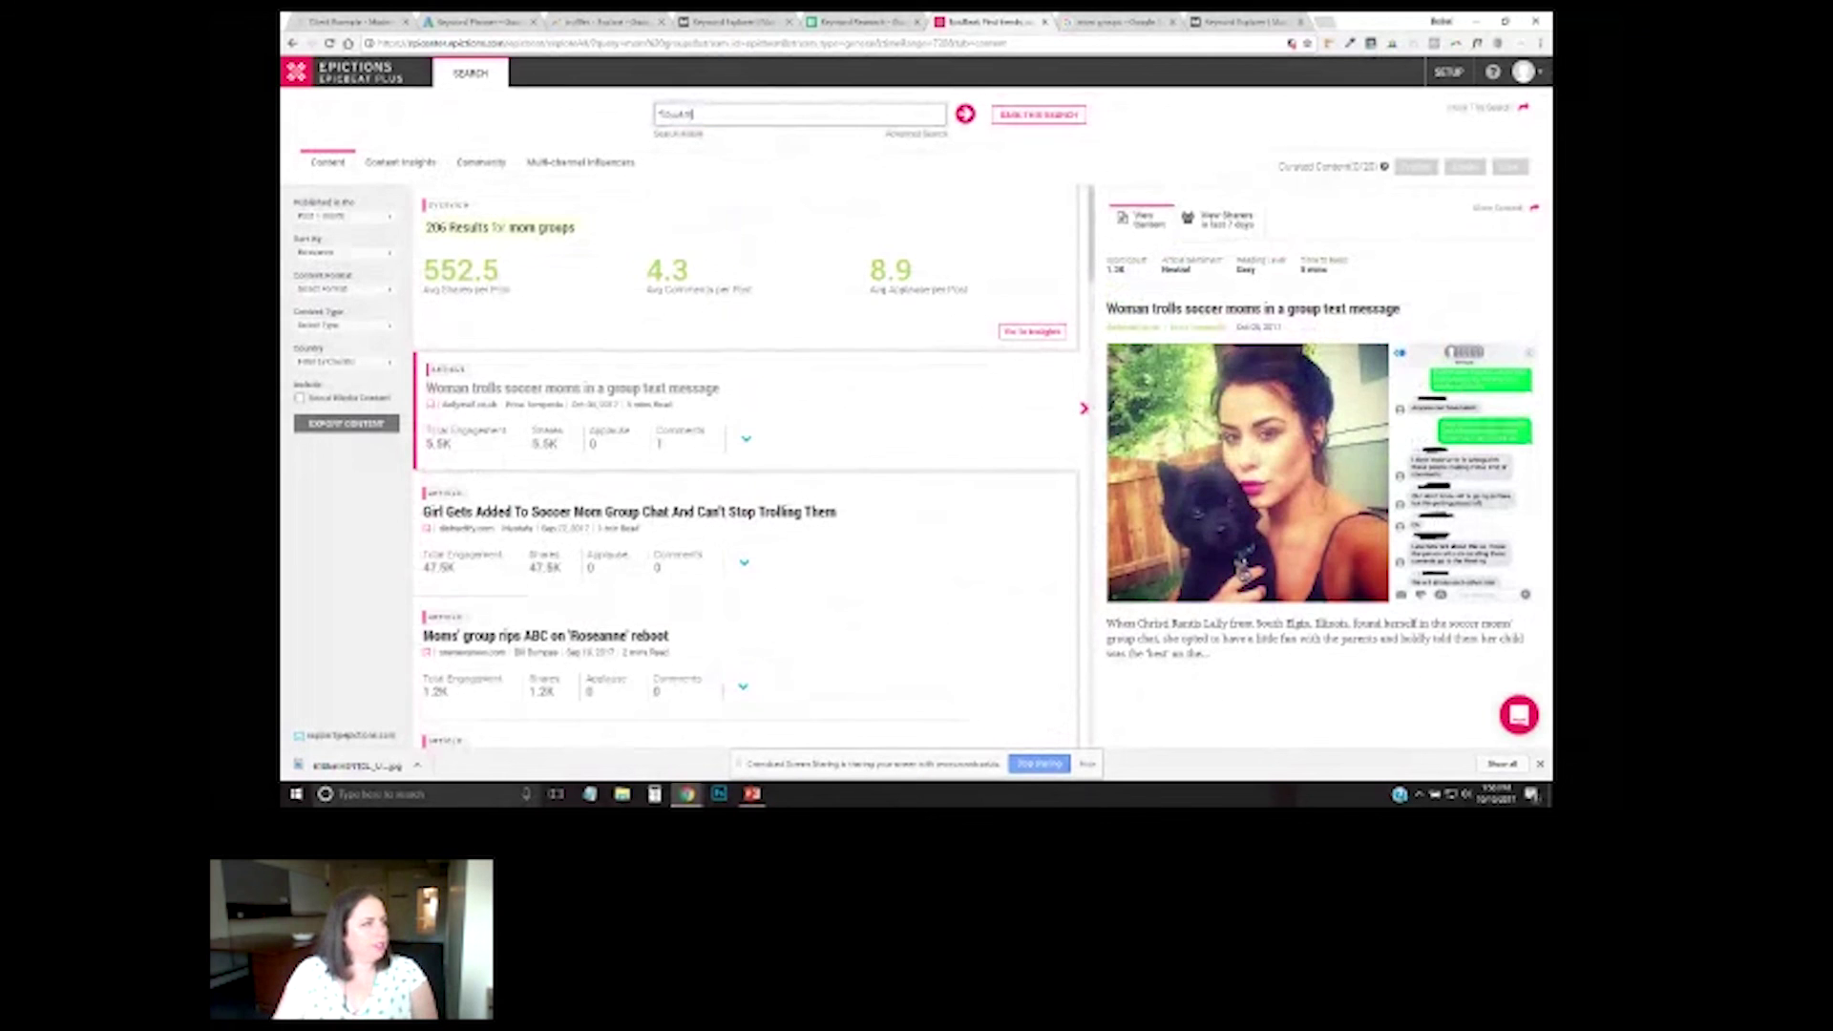
# Search EpicBeat for "flowers" and review the article headlines and their engagement.
pyautogui.press('Return')
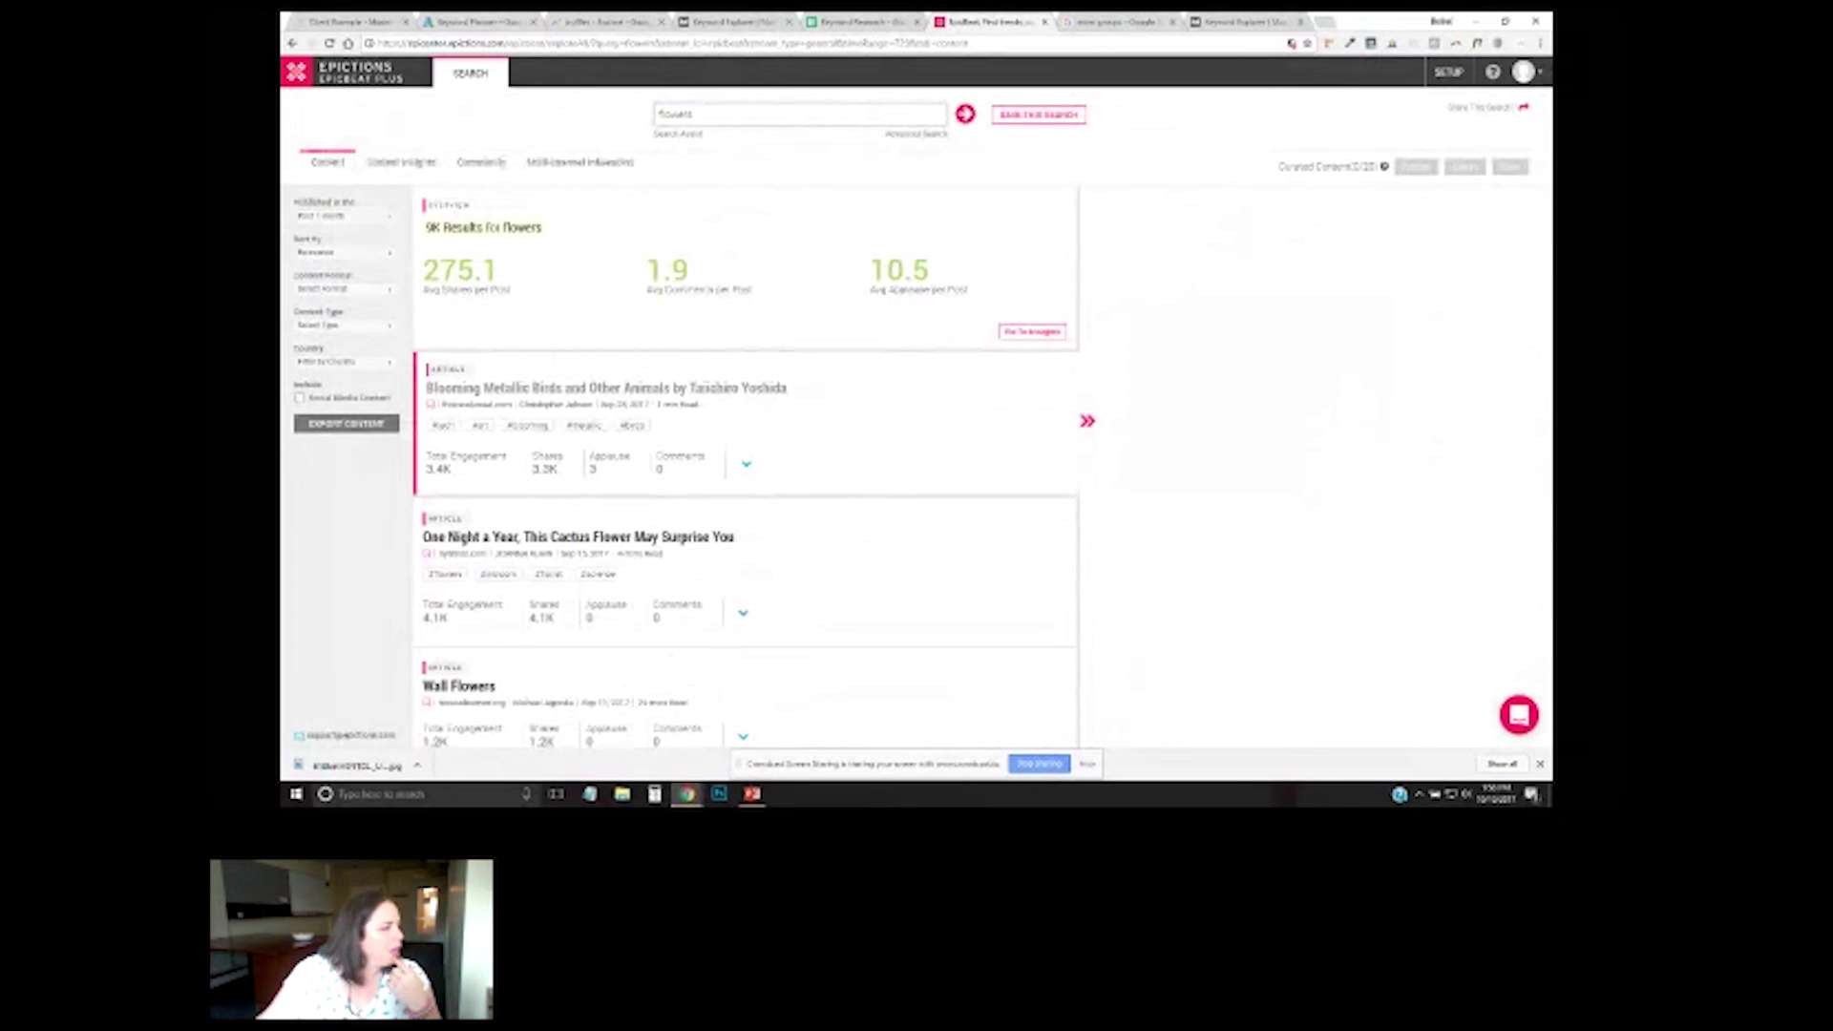
pyautogui.scroll(-5, 745, 449)
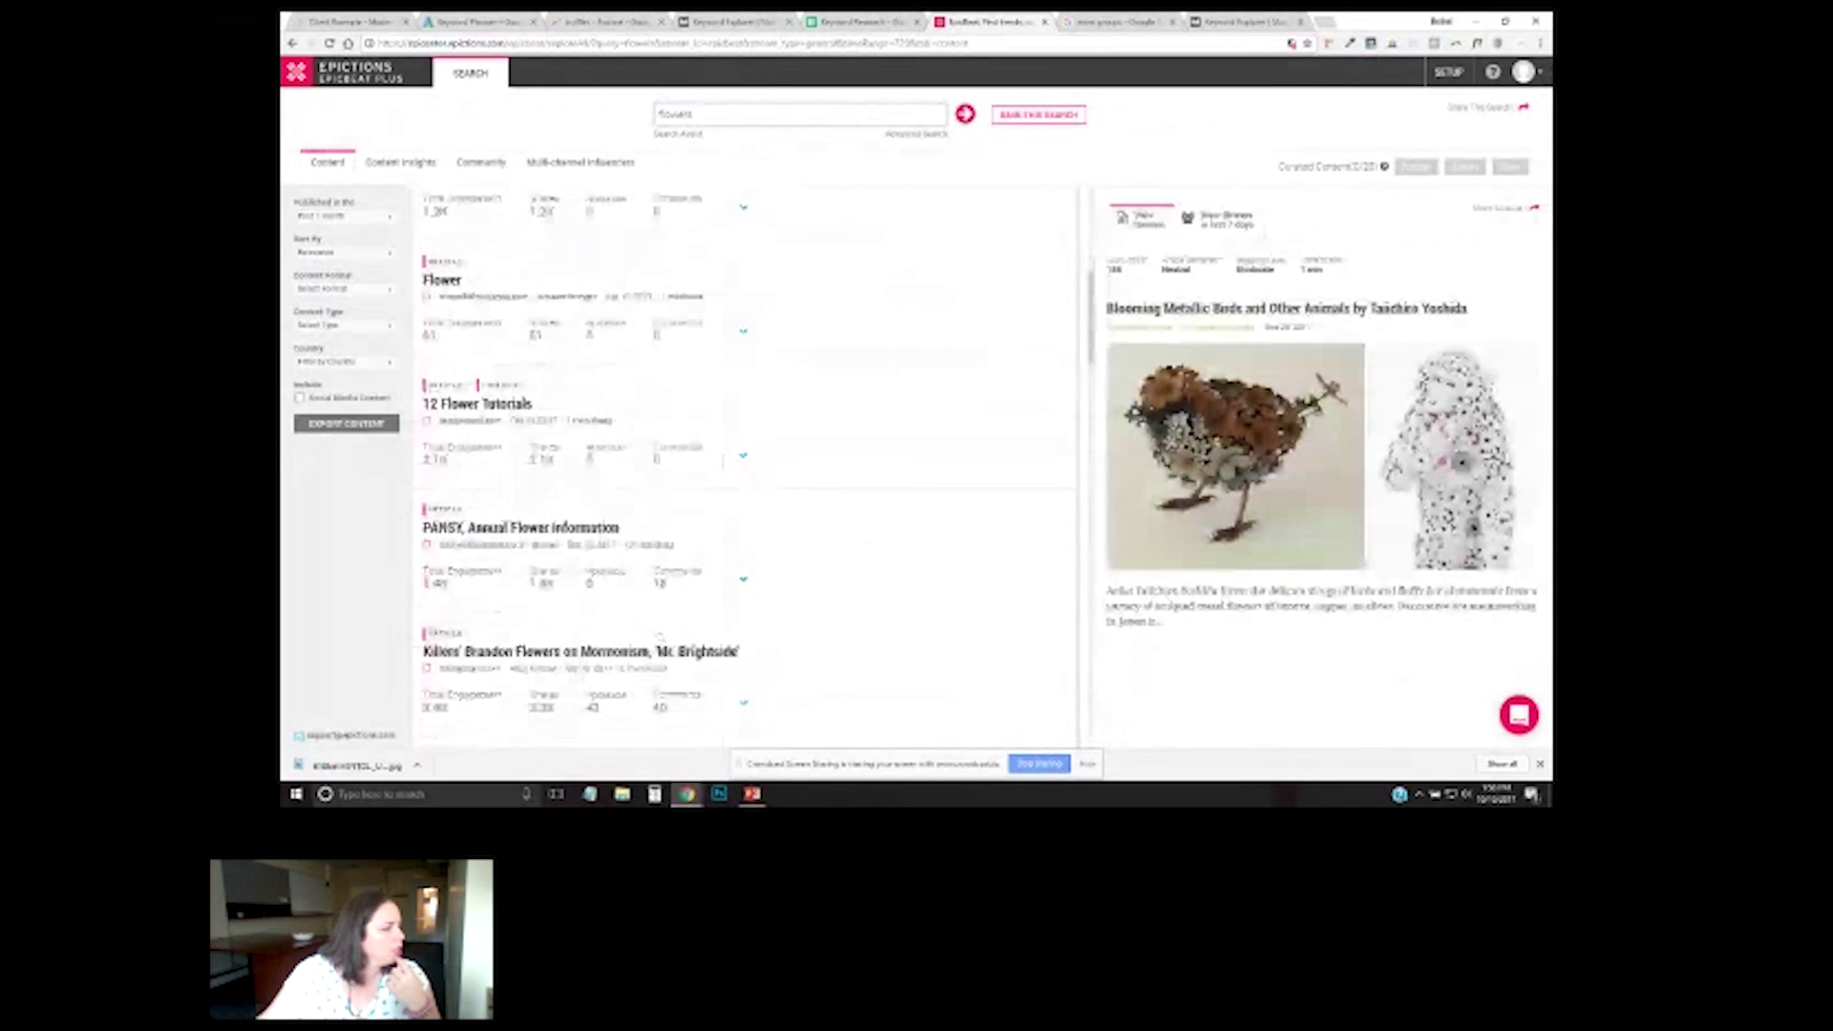
pyautogui.scroll(-3, 745, 430)
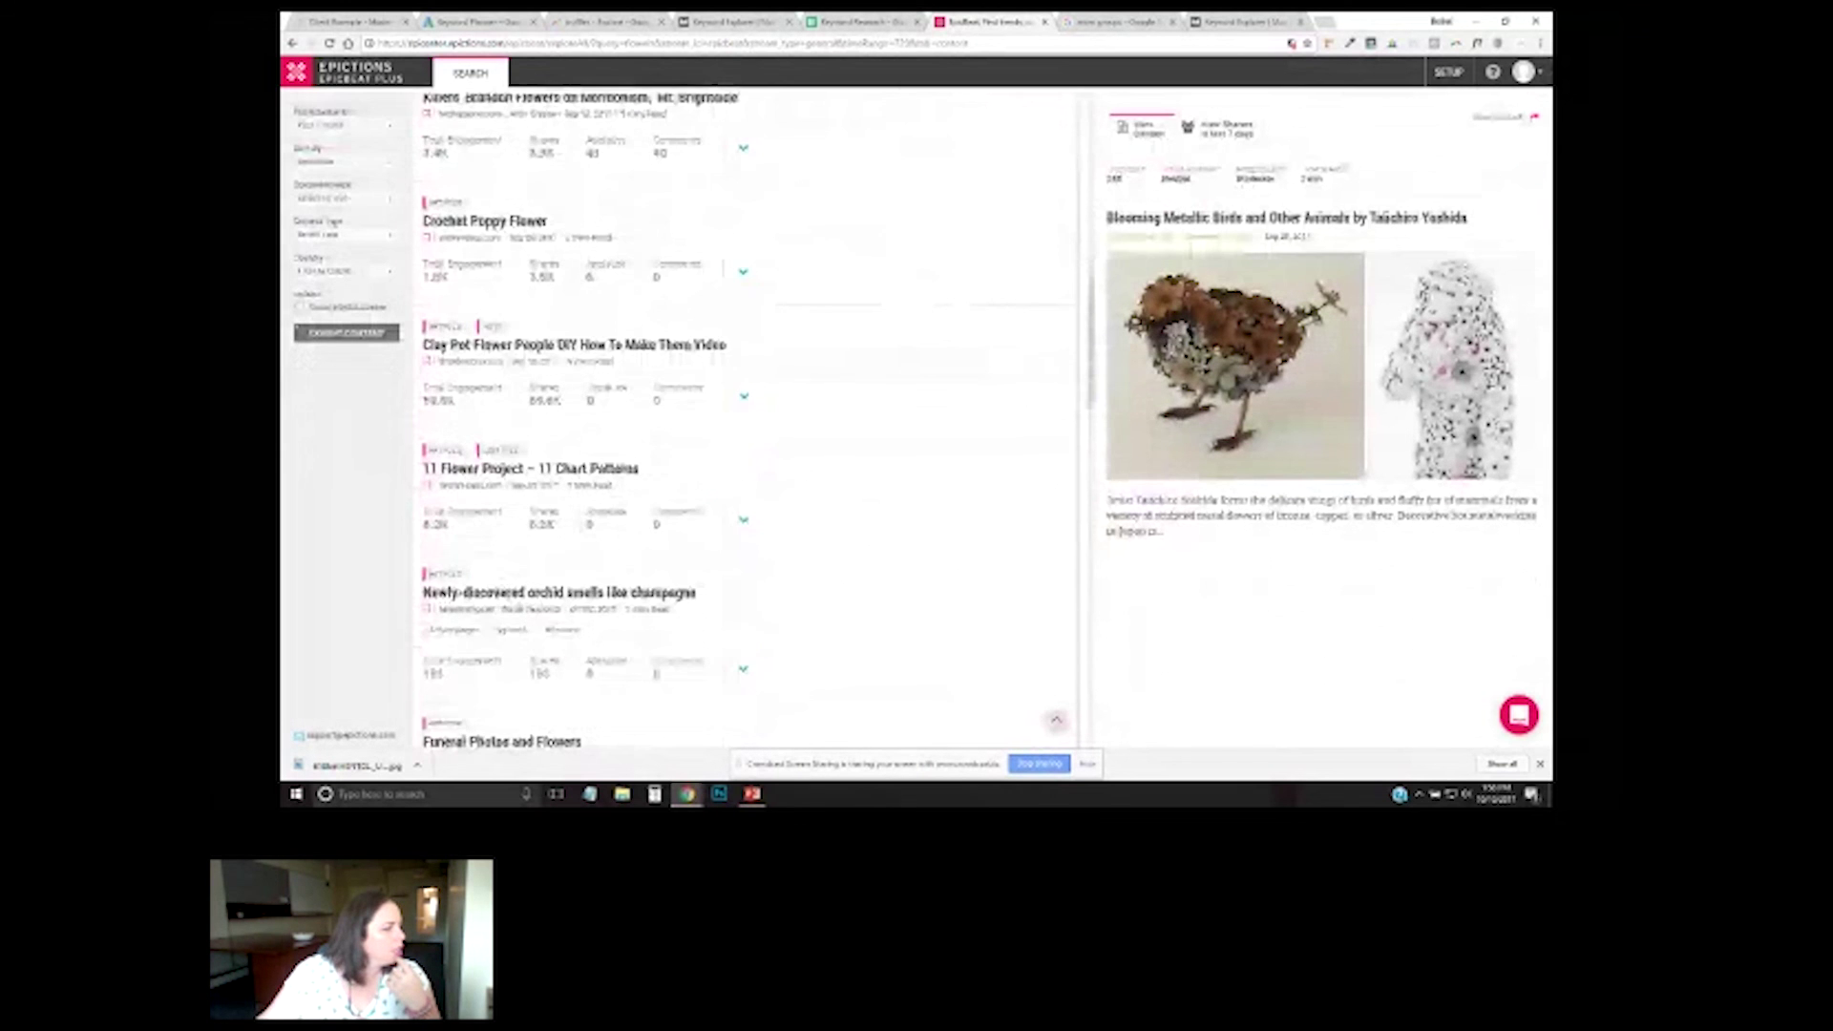
pyautogui.scroll(-4, 745, 430)
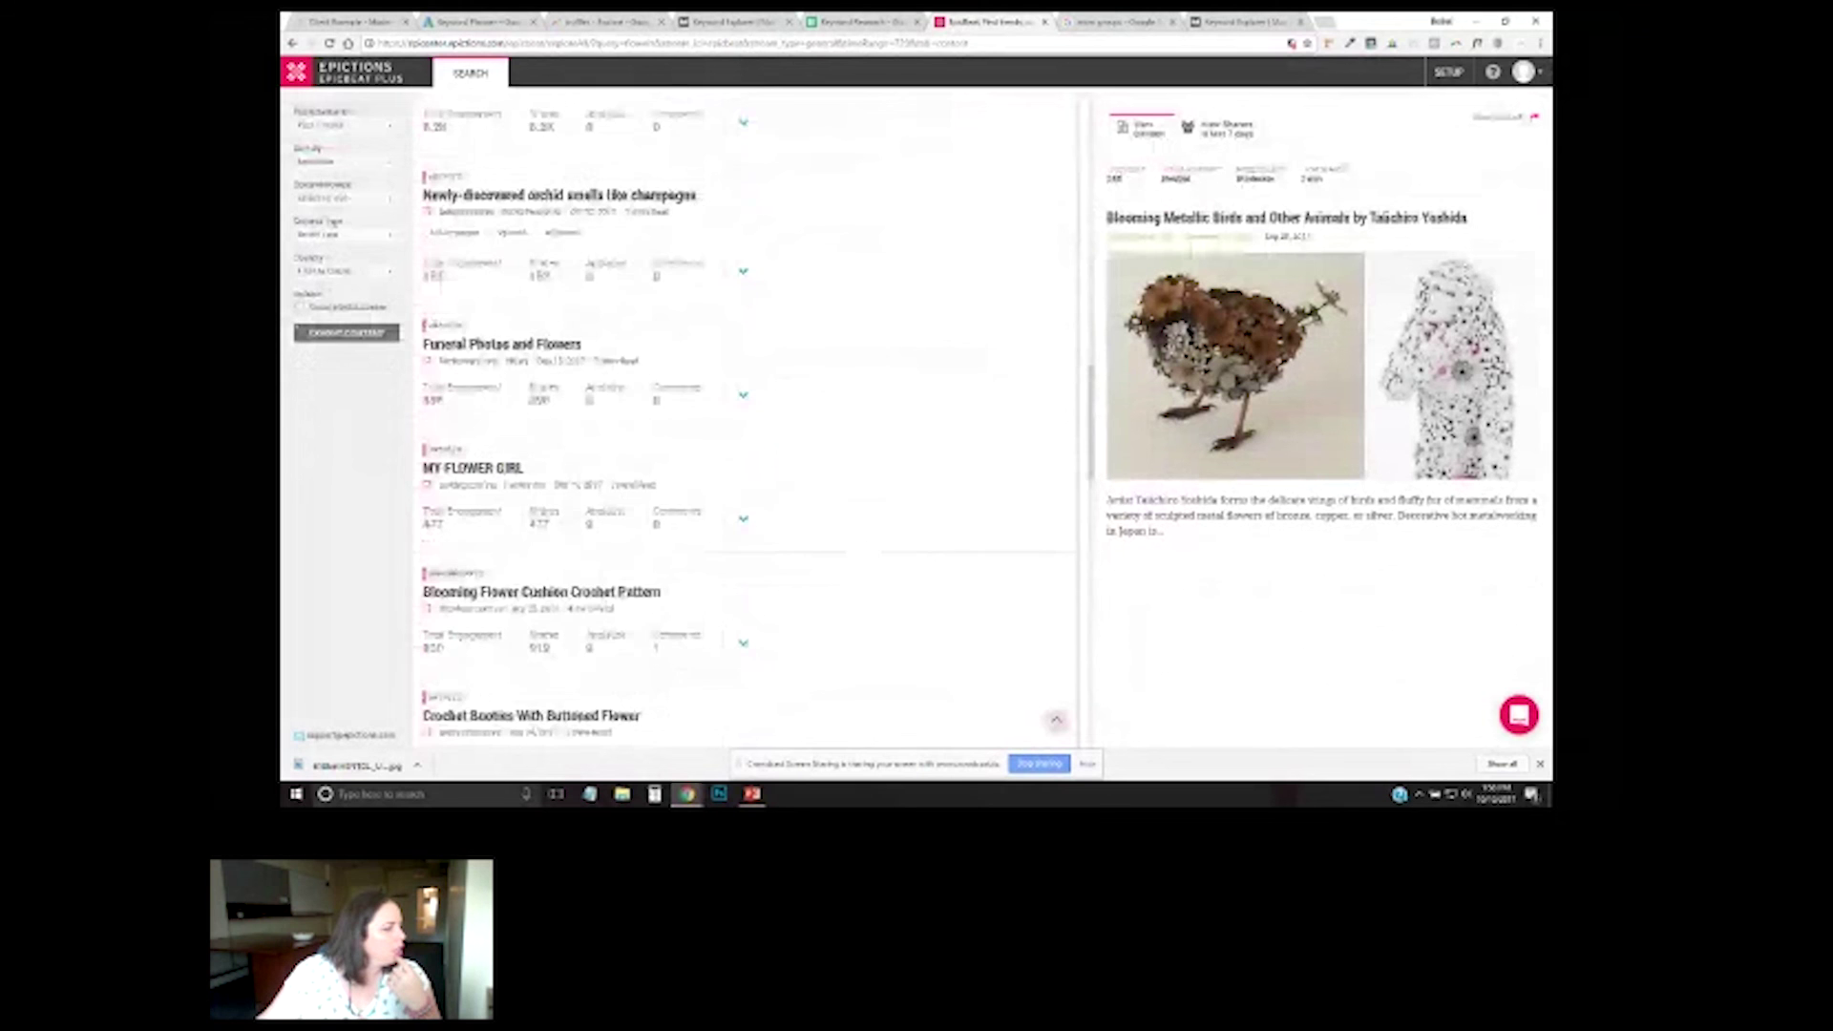
pyautogui.scroll(-4, 745, 430)
pyautogui.scroll(-5, 744, 429)
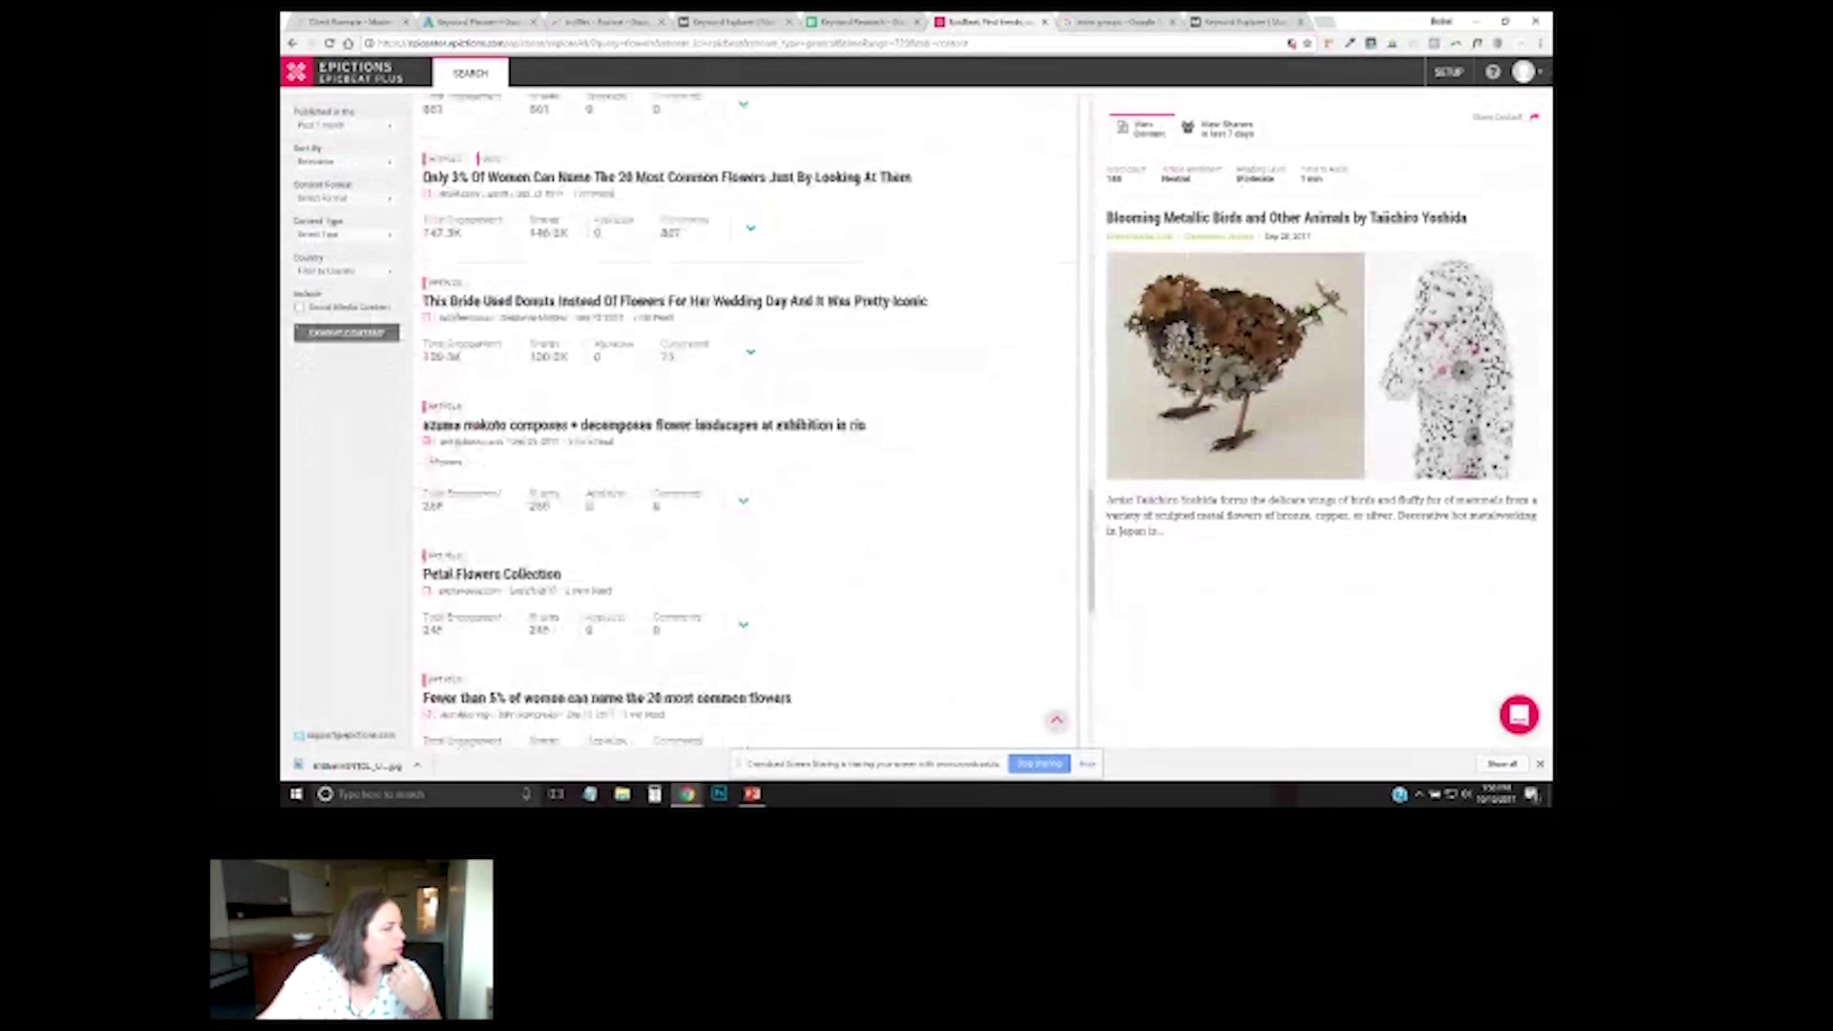
pyautogui.scroll(15, 745, 430)
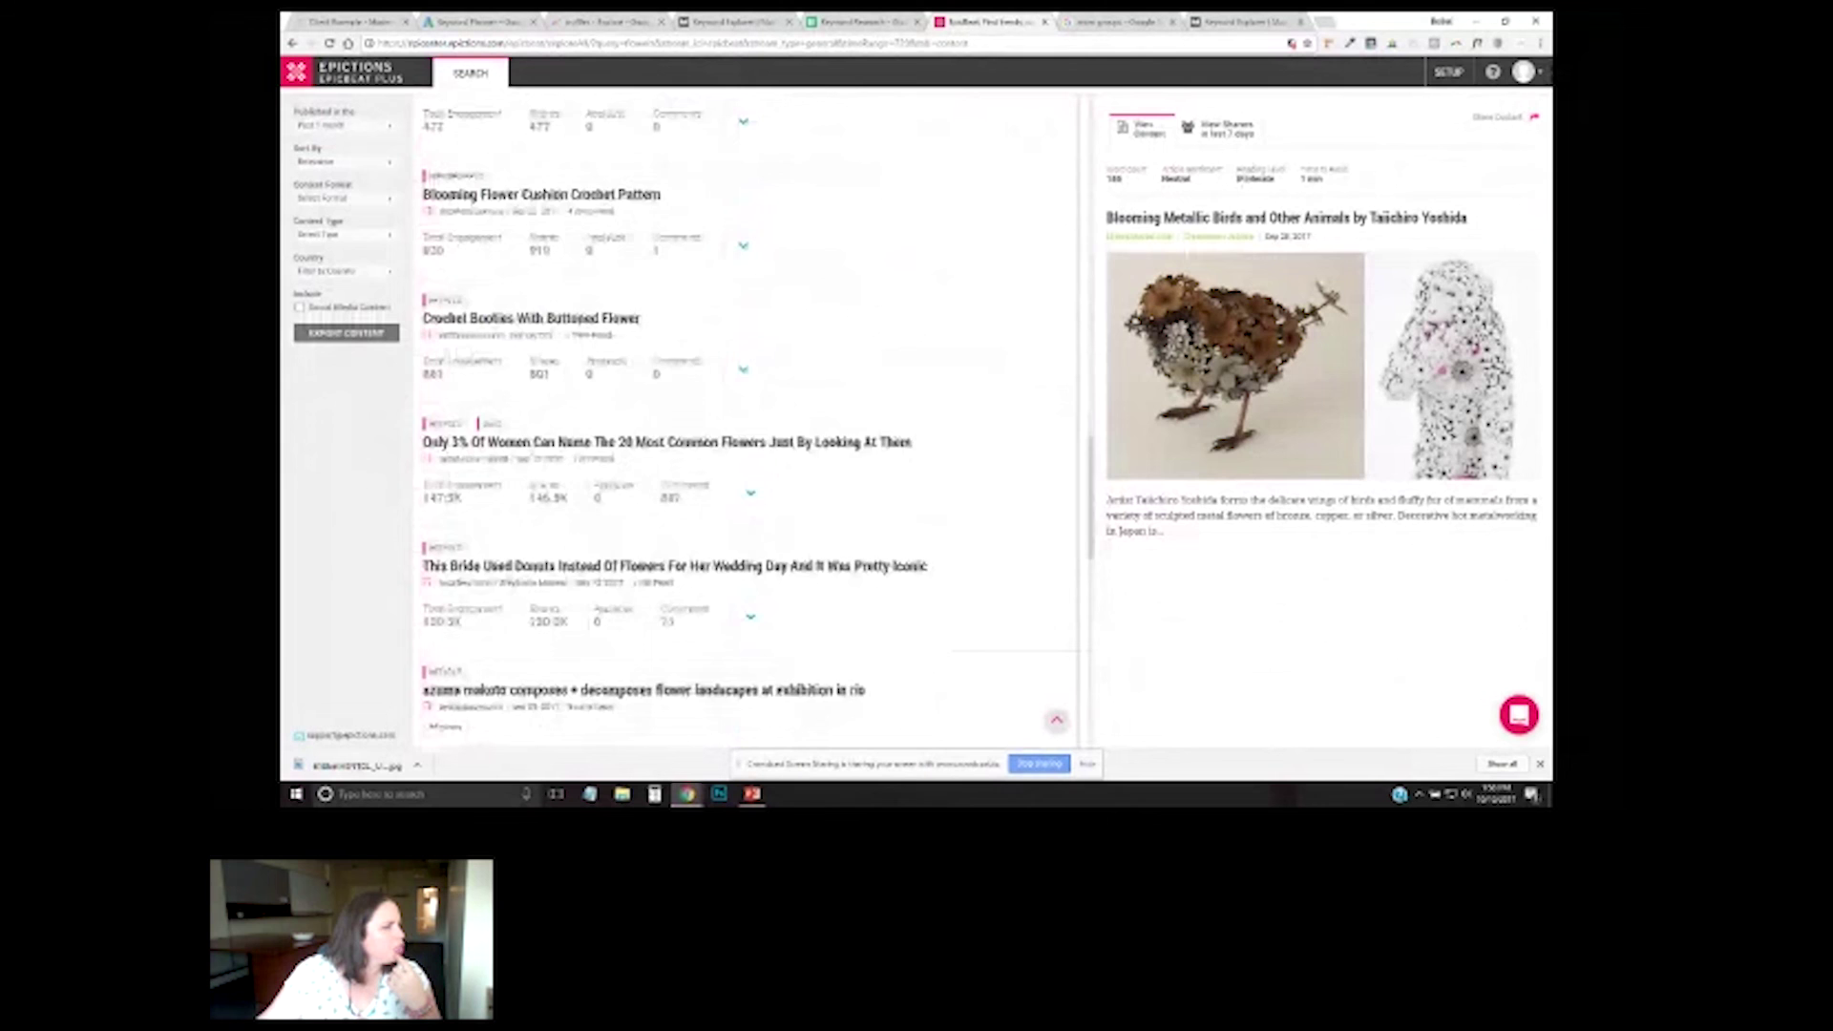
pyautogui.scroll(6, 745, 429)
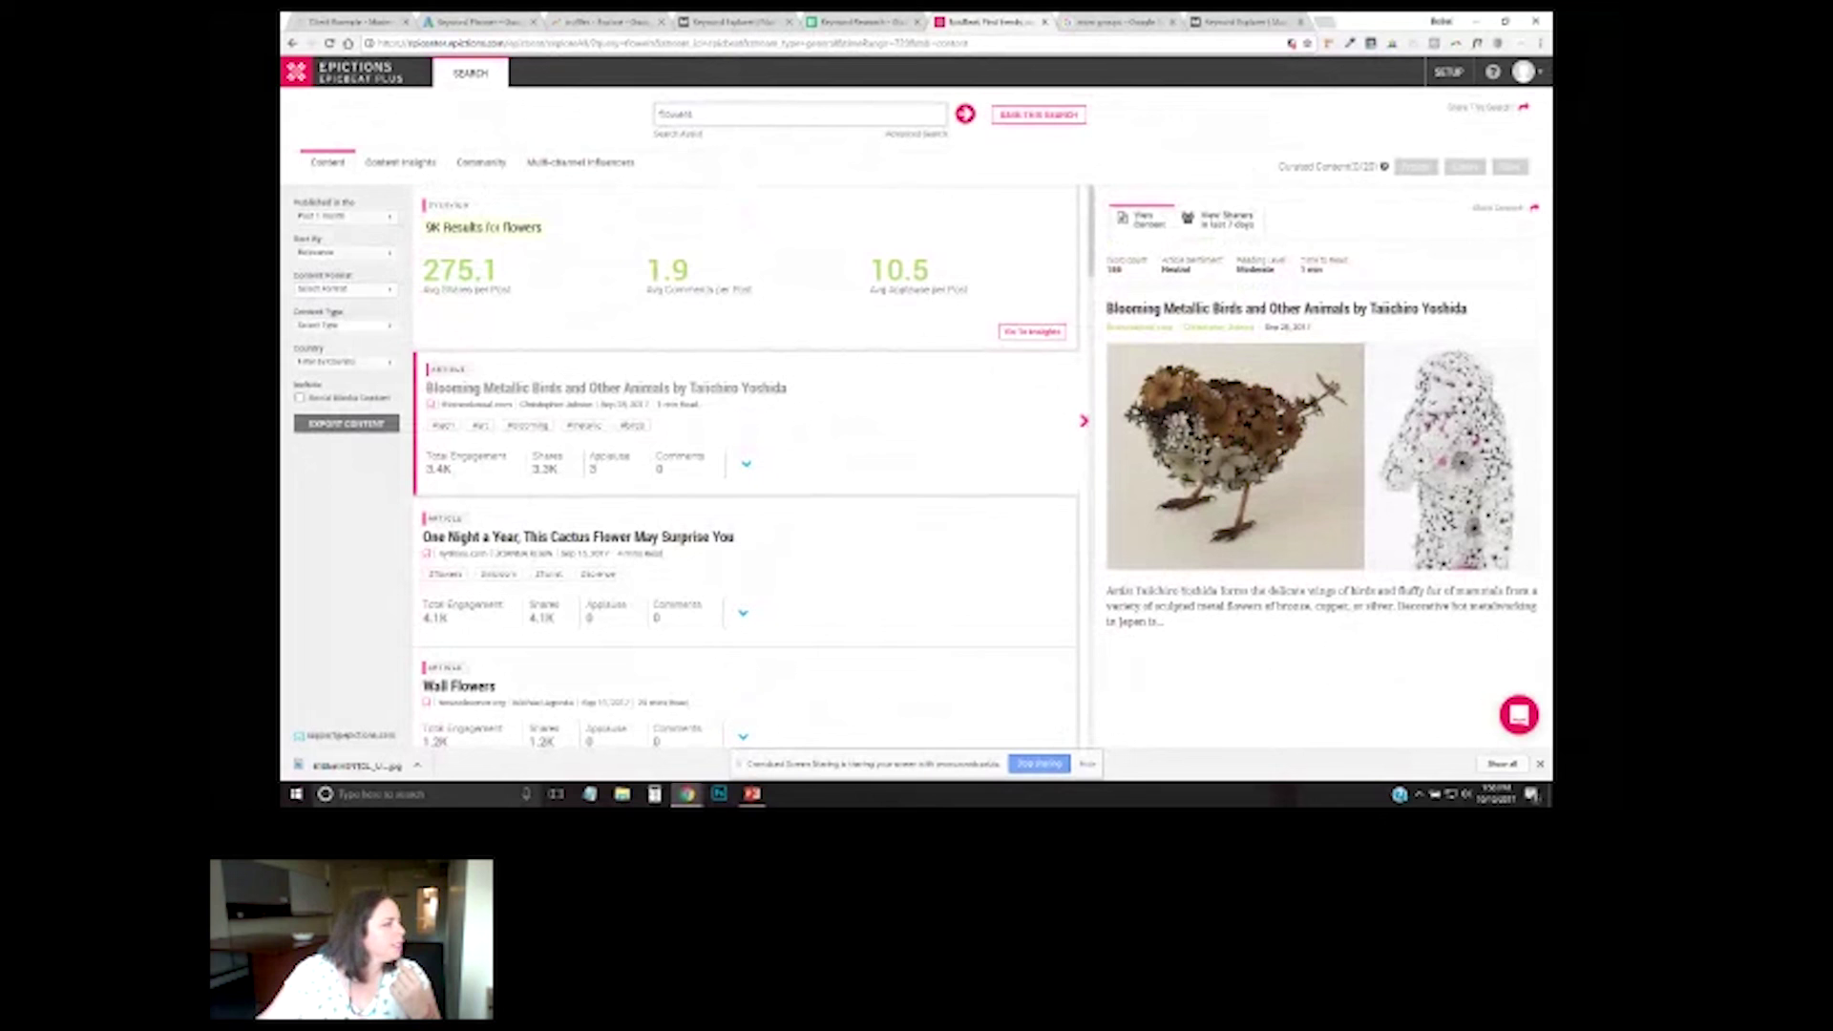
# Filter the "flowers" content results by country to Canada.
pyautogui.click(346, 361)
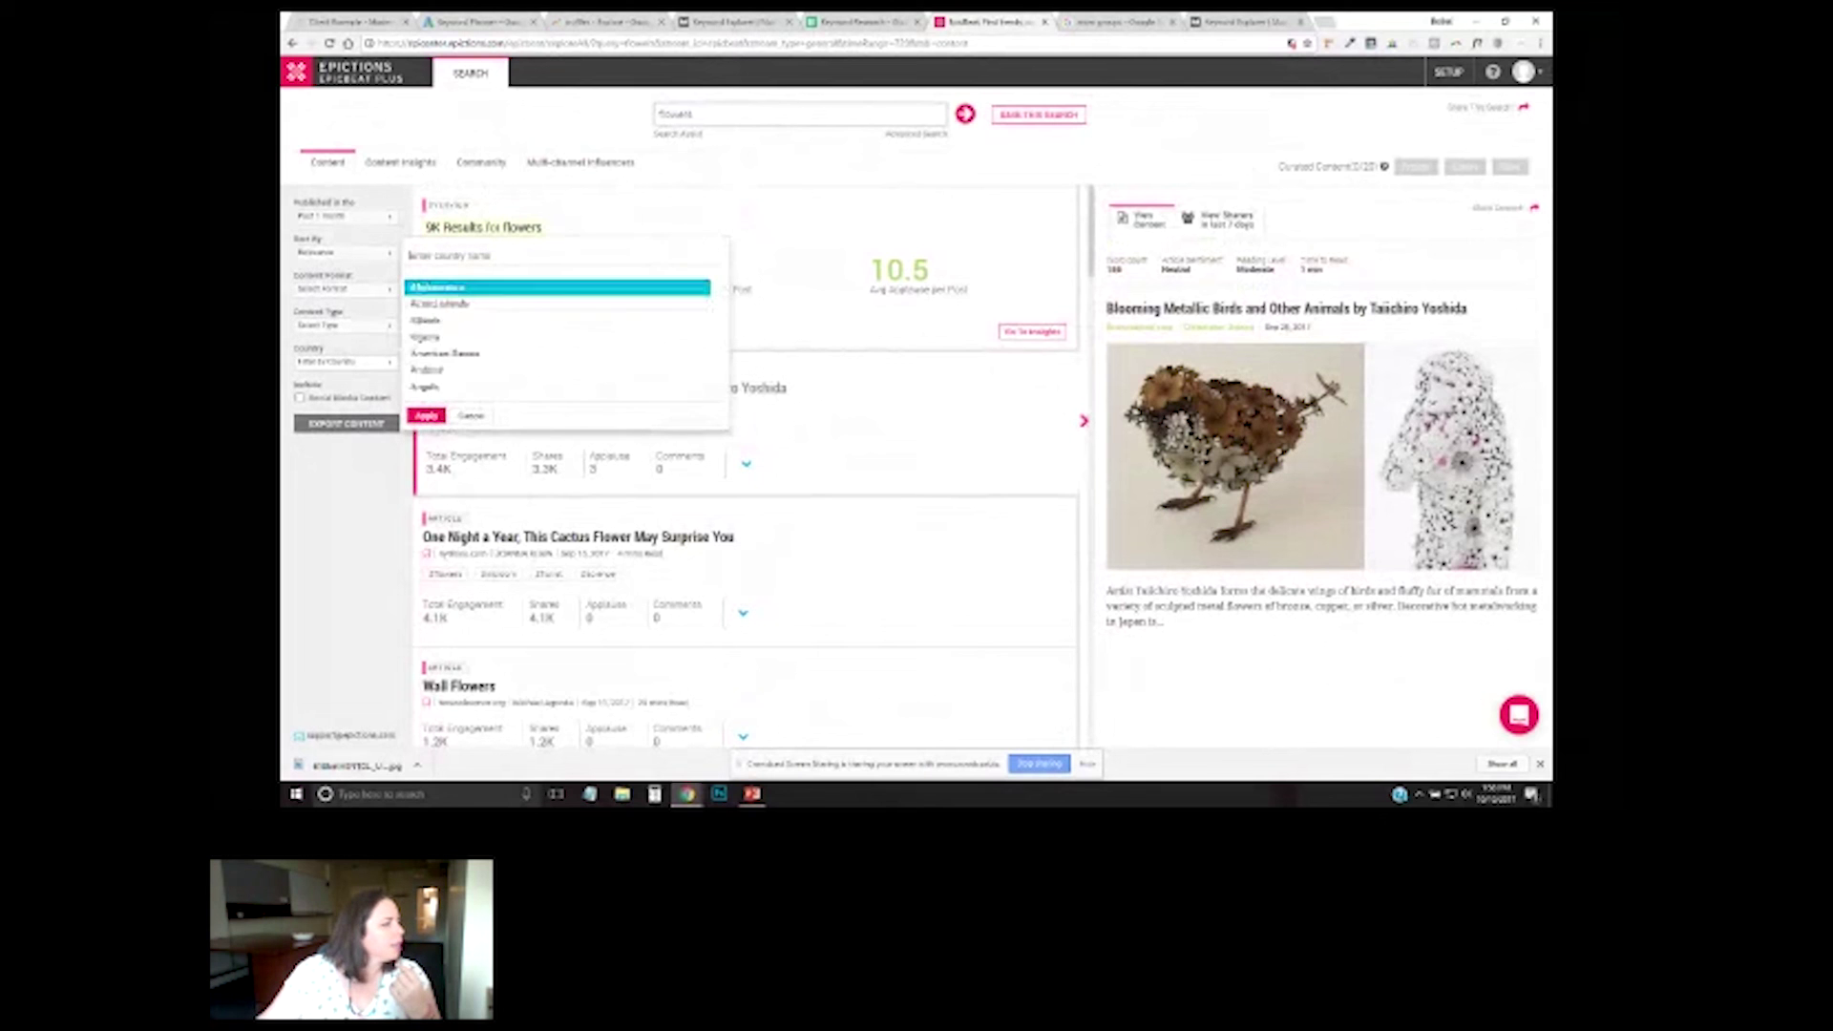
pyautogui.write('canada')
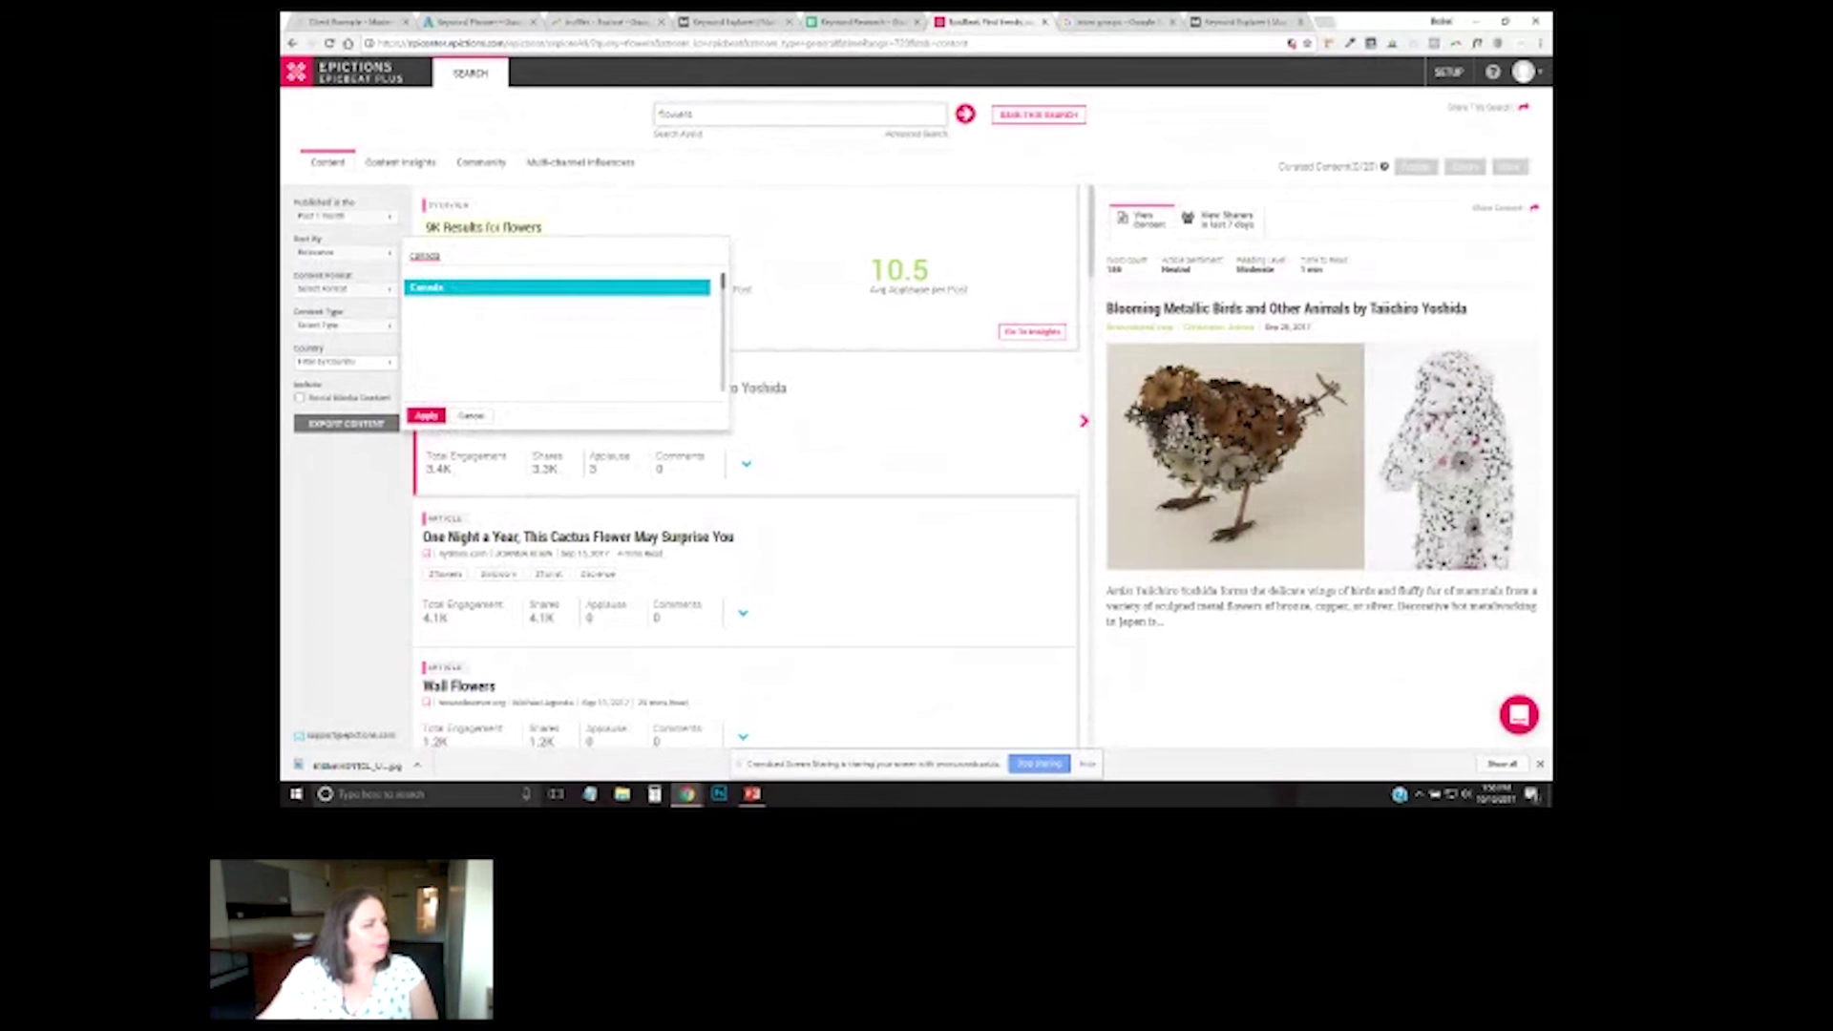
pyautogui.press('Return')
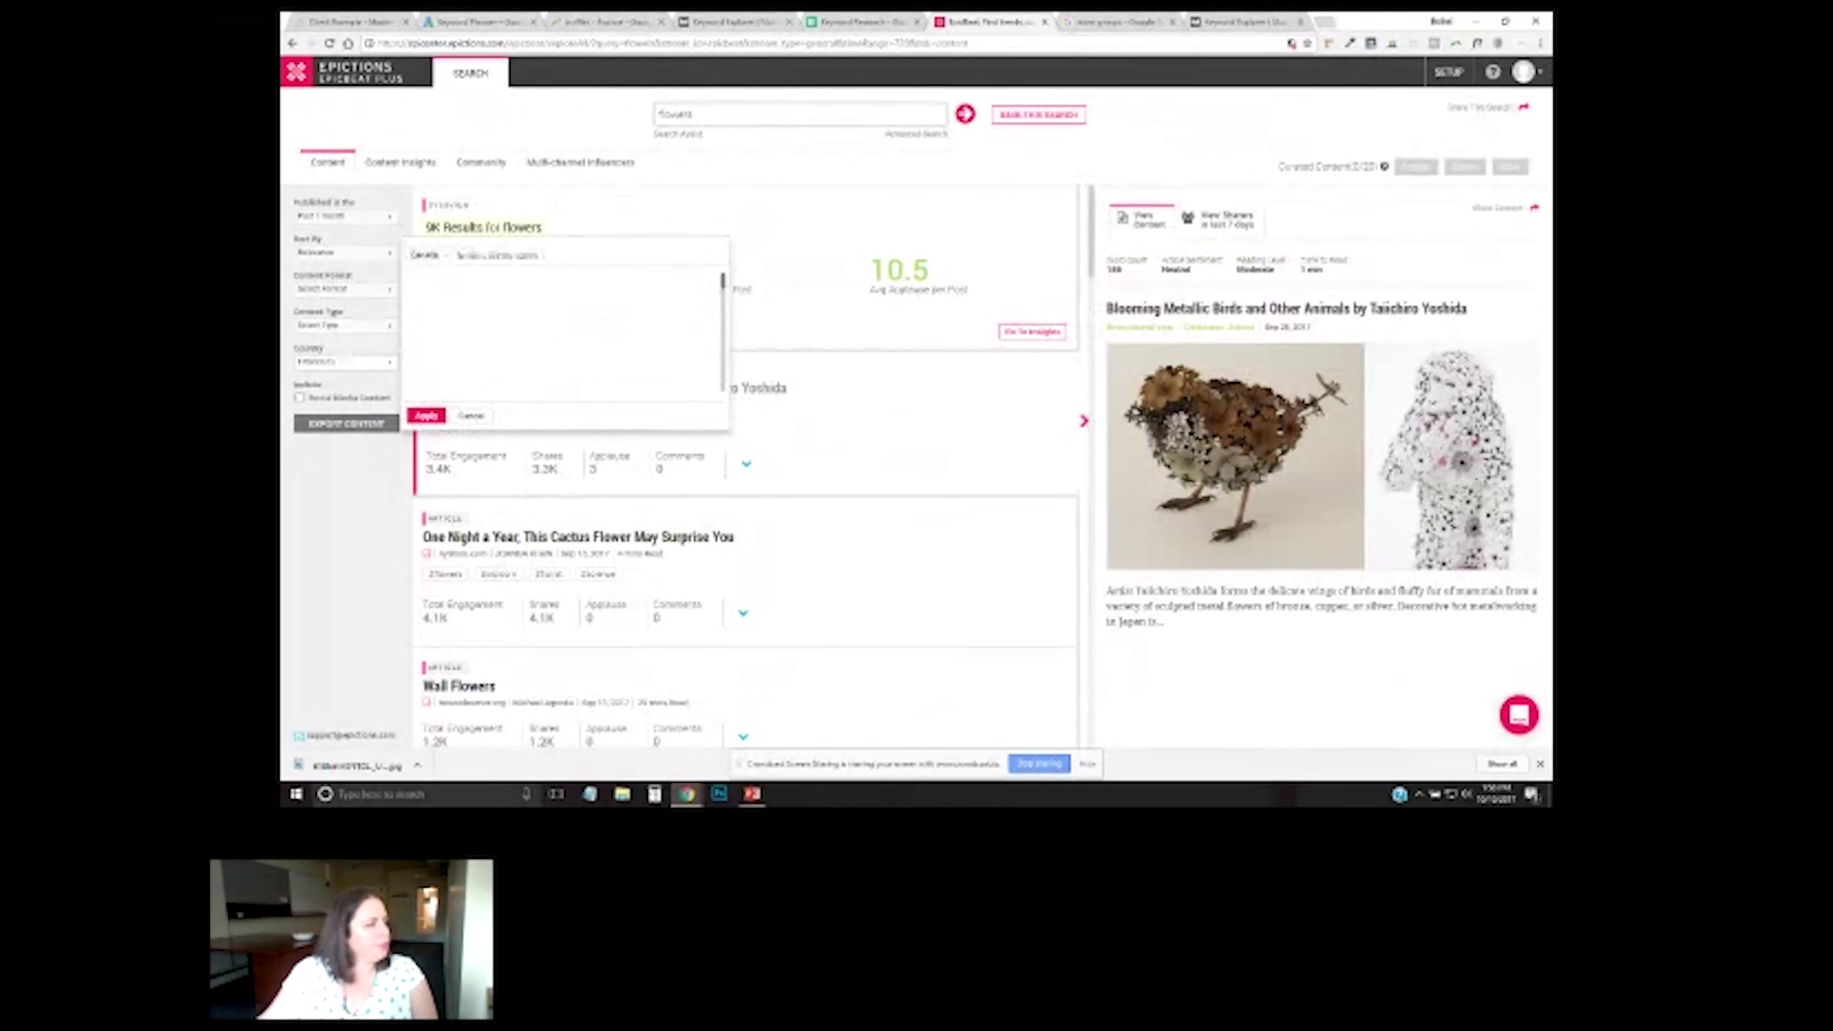
pyautogui.press('Return')
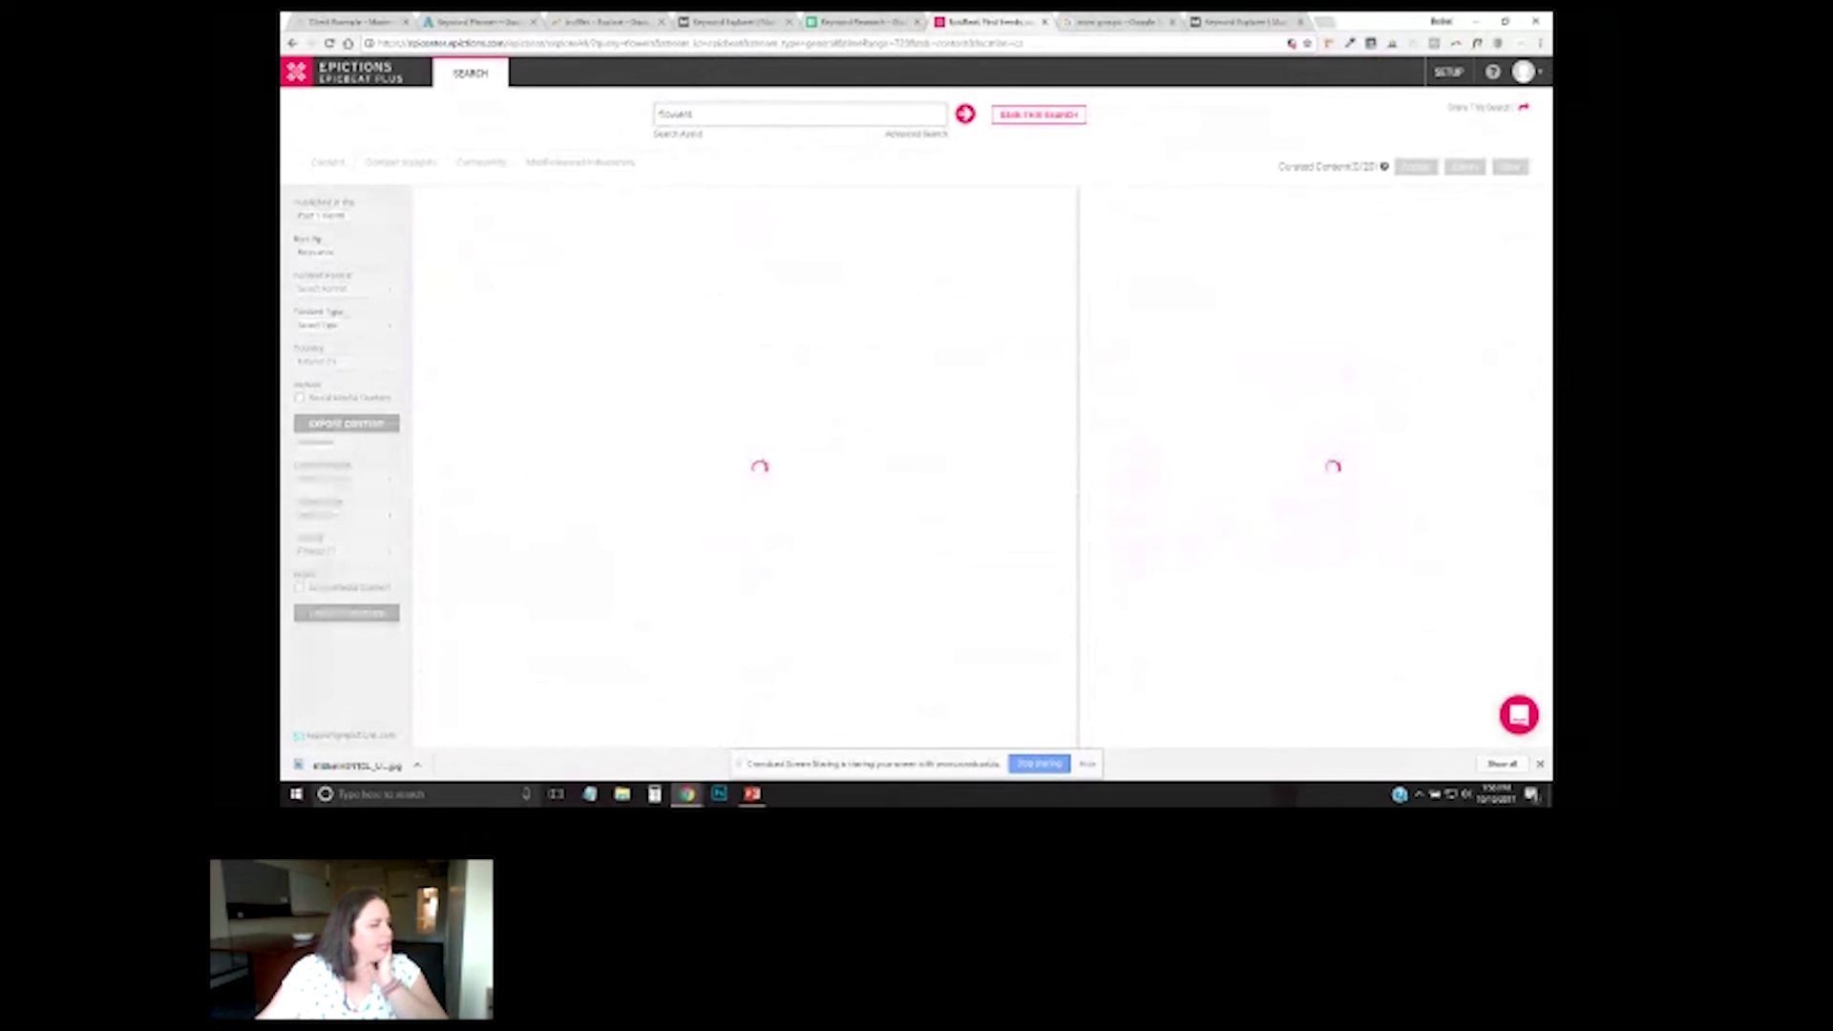
# Examine the headlines and engagement of the Canadian "flowers" articles, including the overview averages.
pyautogui.scroll(-5, 744, 430)
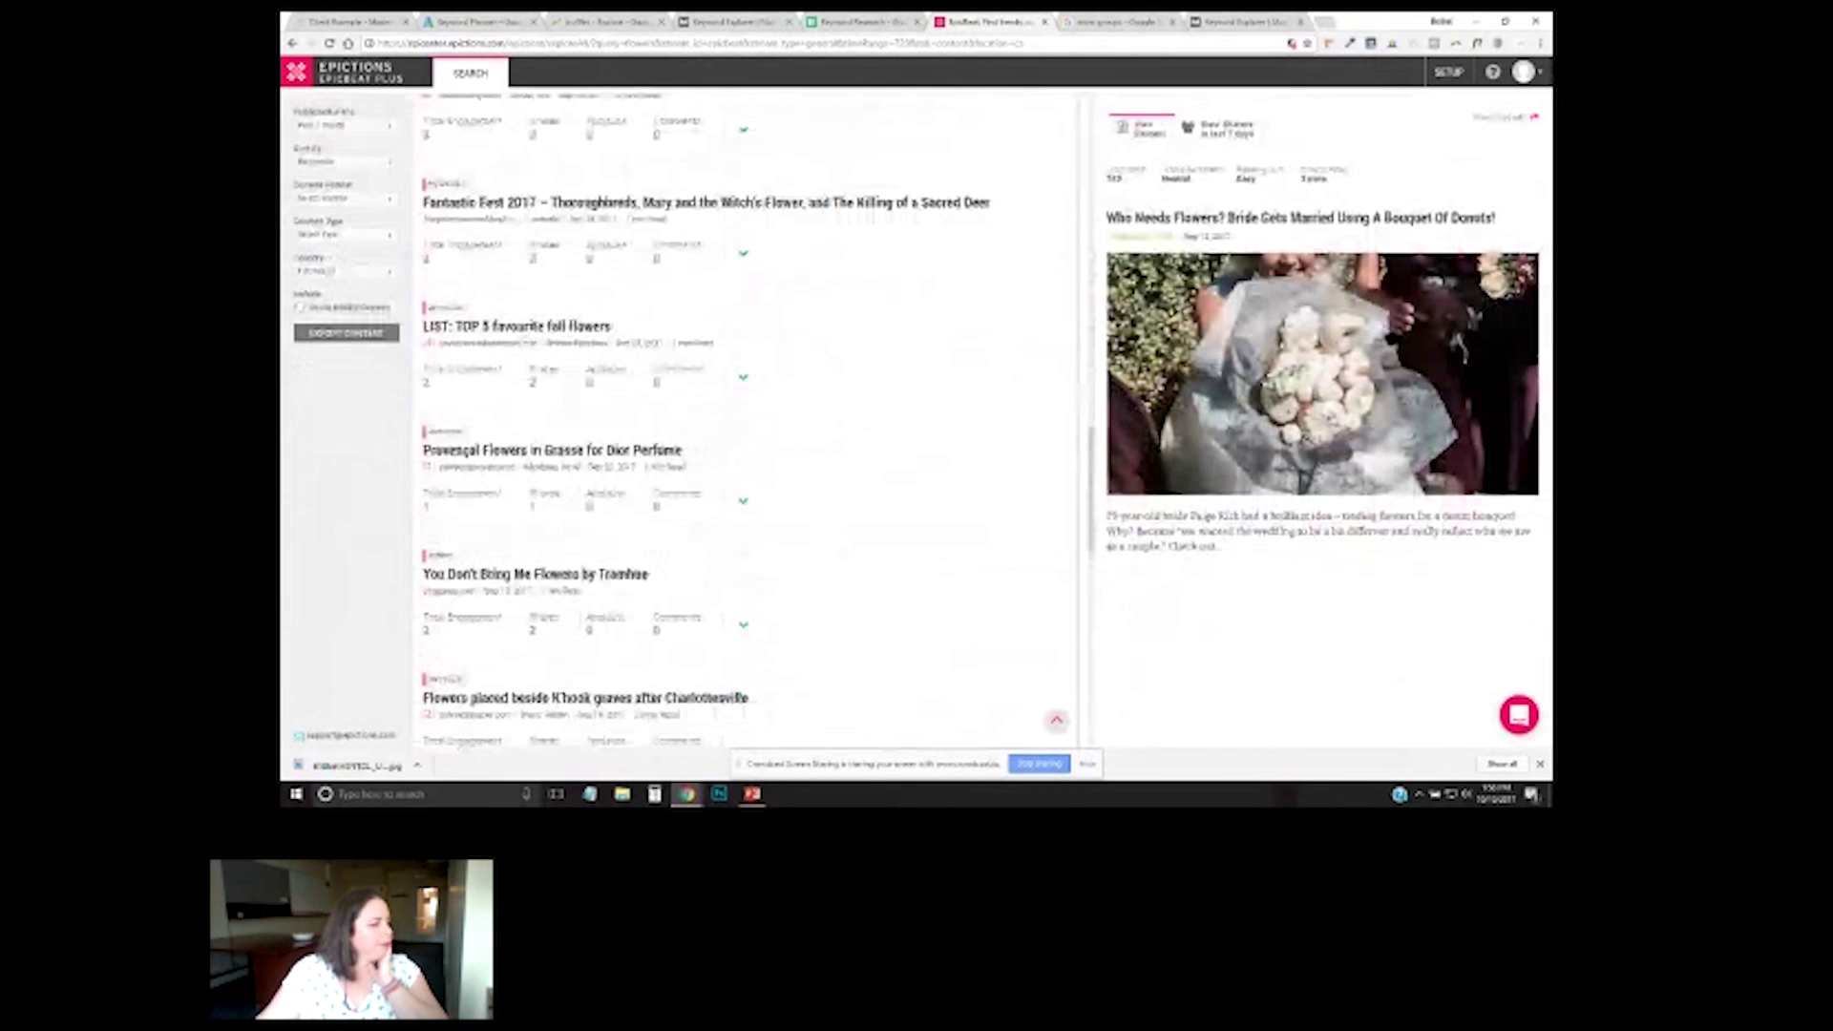
pyautogui.scroll(-3, 745, 429)
pyautogui.scroll(-2, 745, 430)
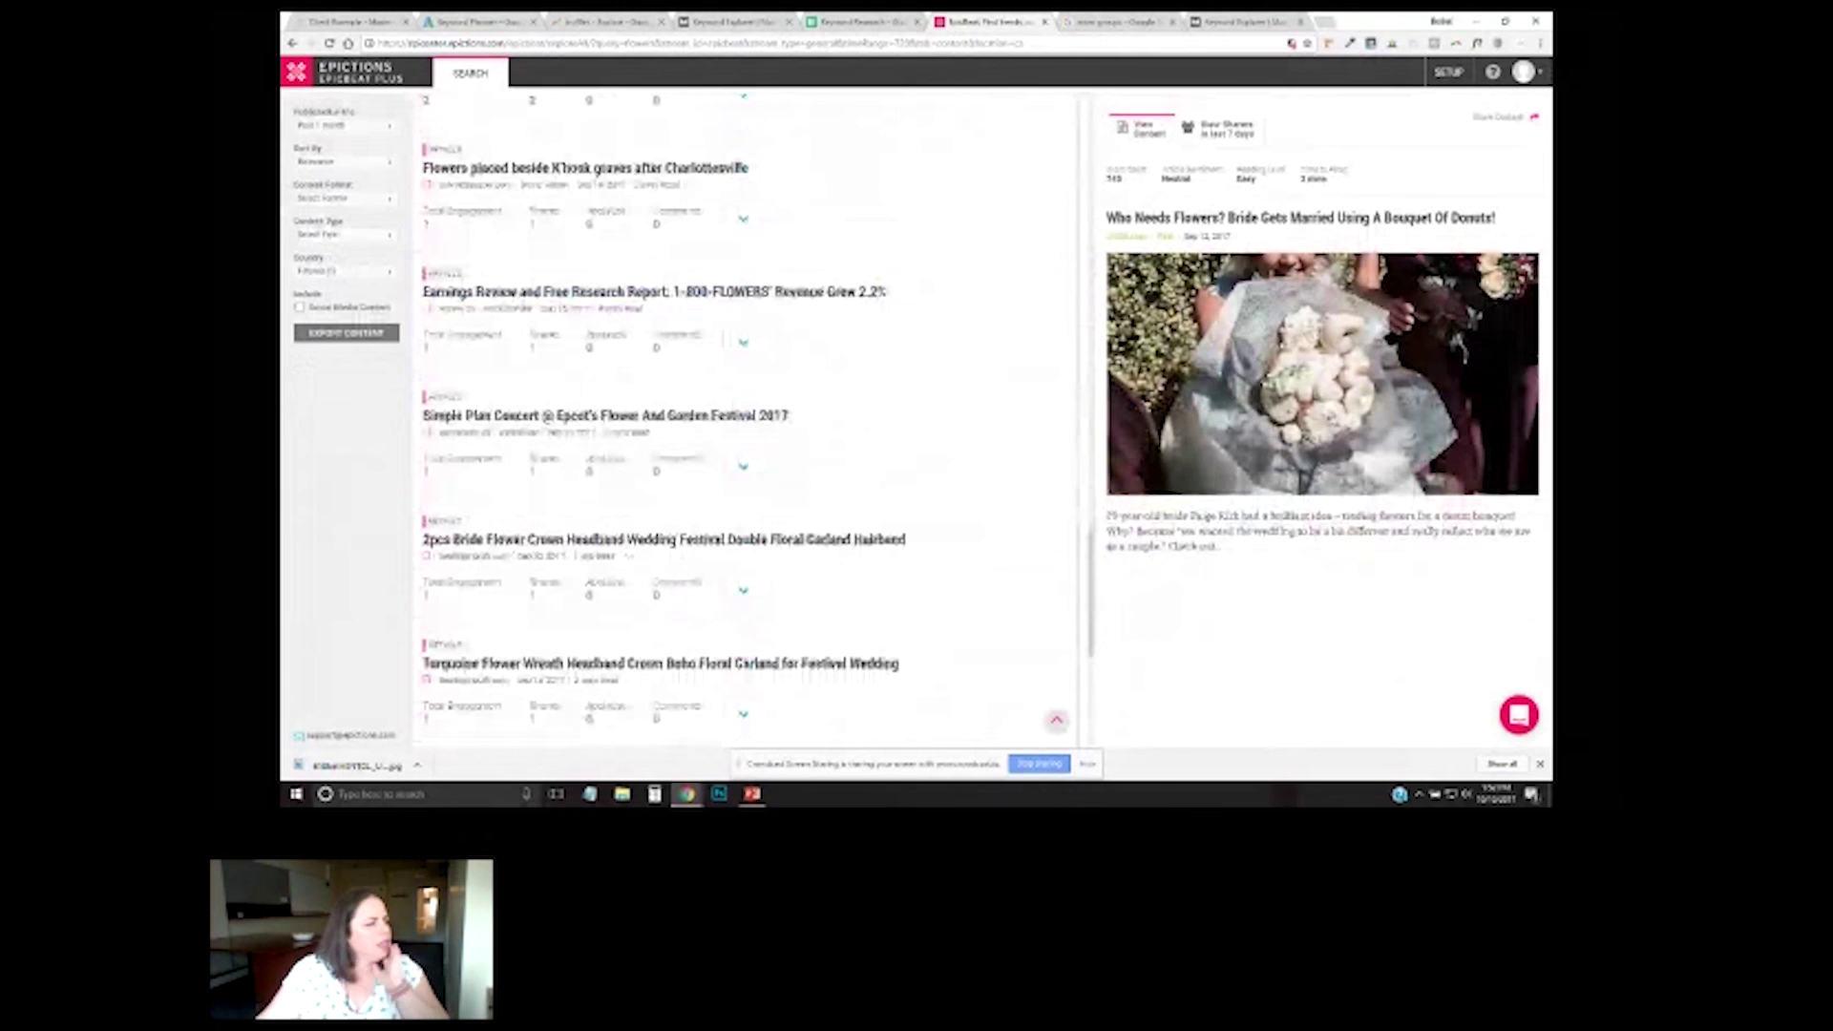
pyautogui.scroll(-4, 745, 430)
pyautogui.scroll(-5, 745, 429)
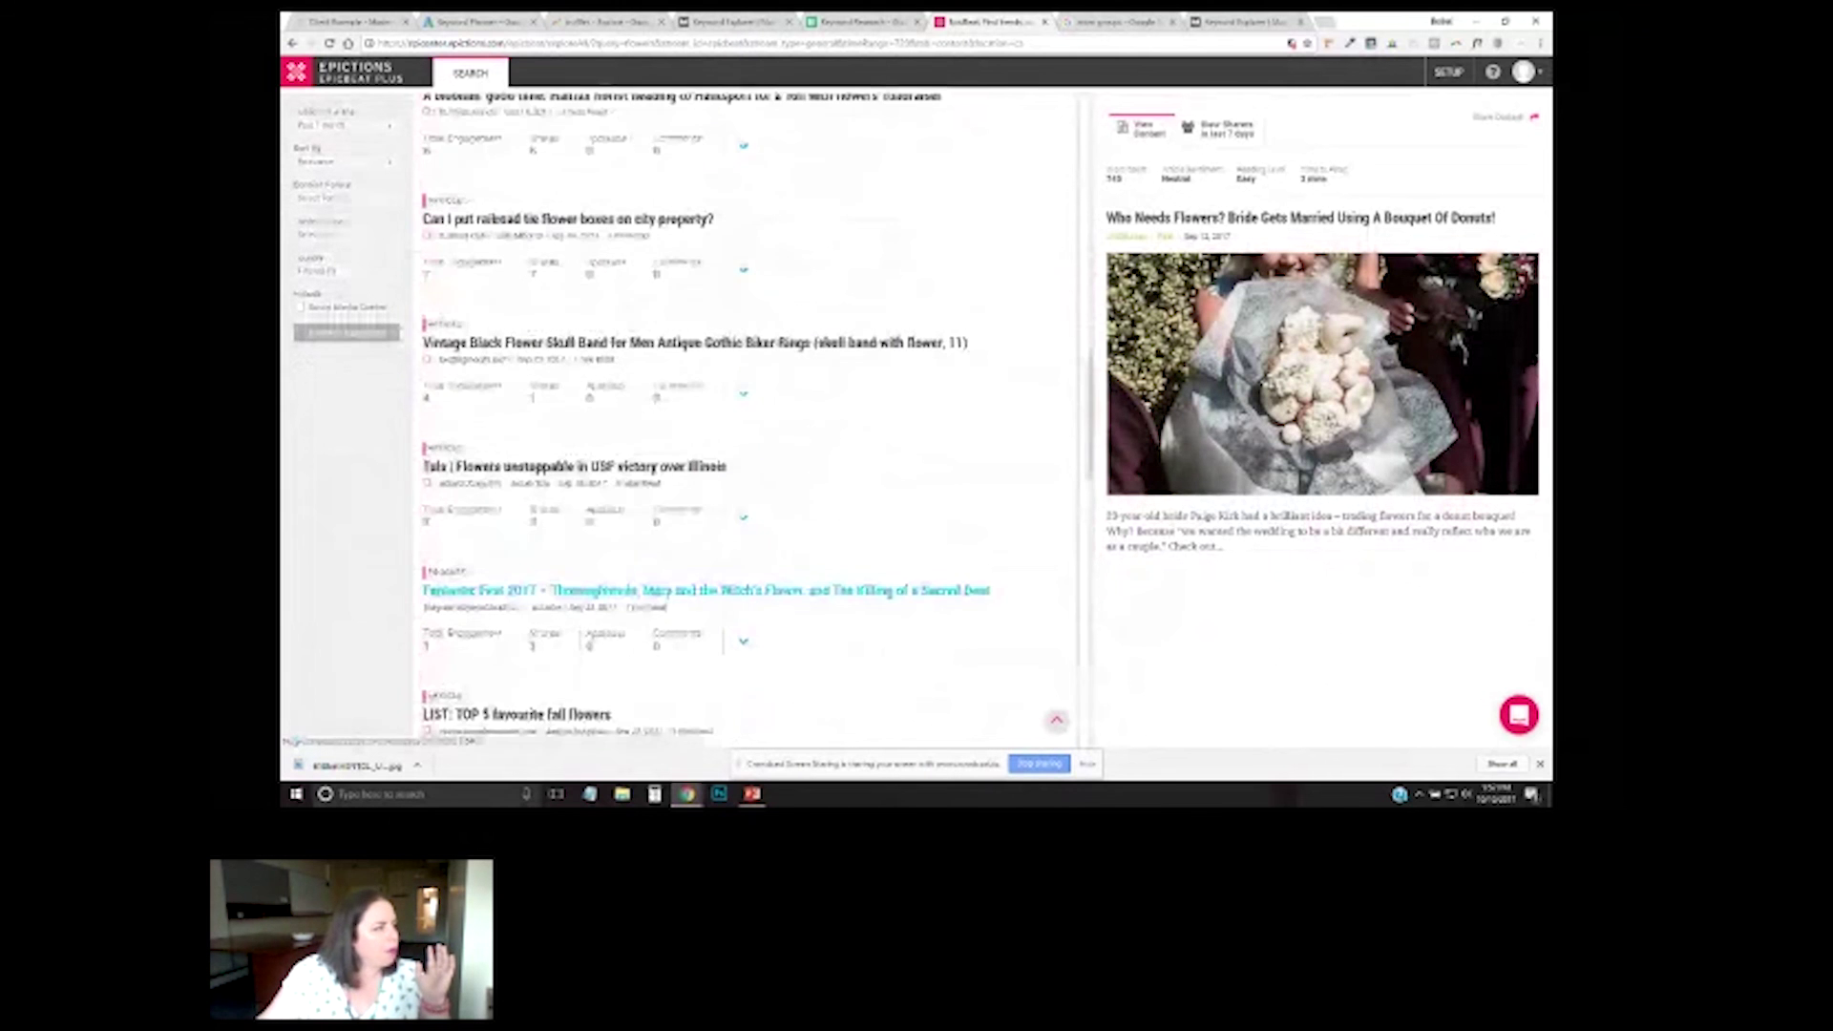
pyautogui.scroll(5, 744, 430)
pyautogui.scroll(5, 745, 429)
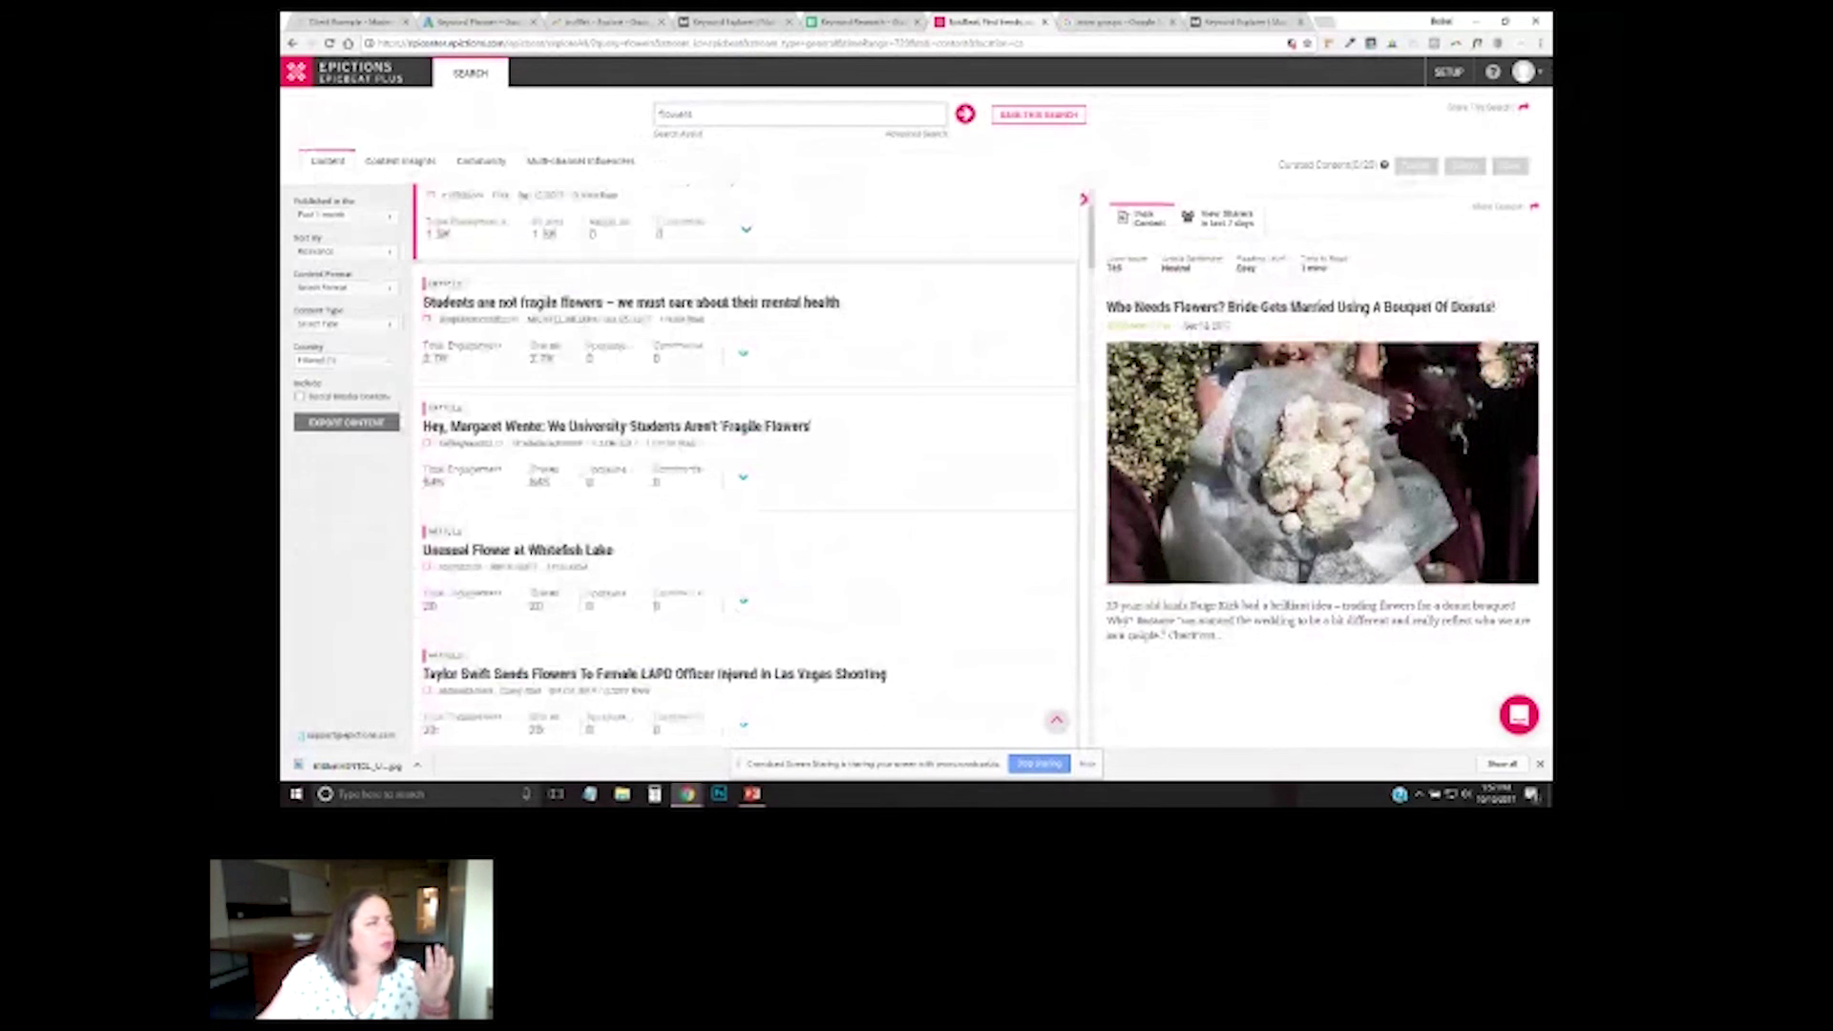
pyautogui.scroll(3, 745, 458)
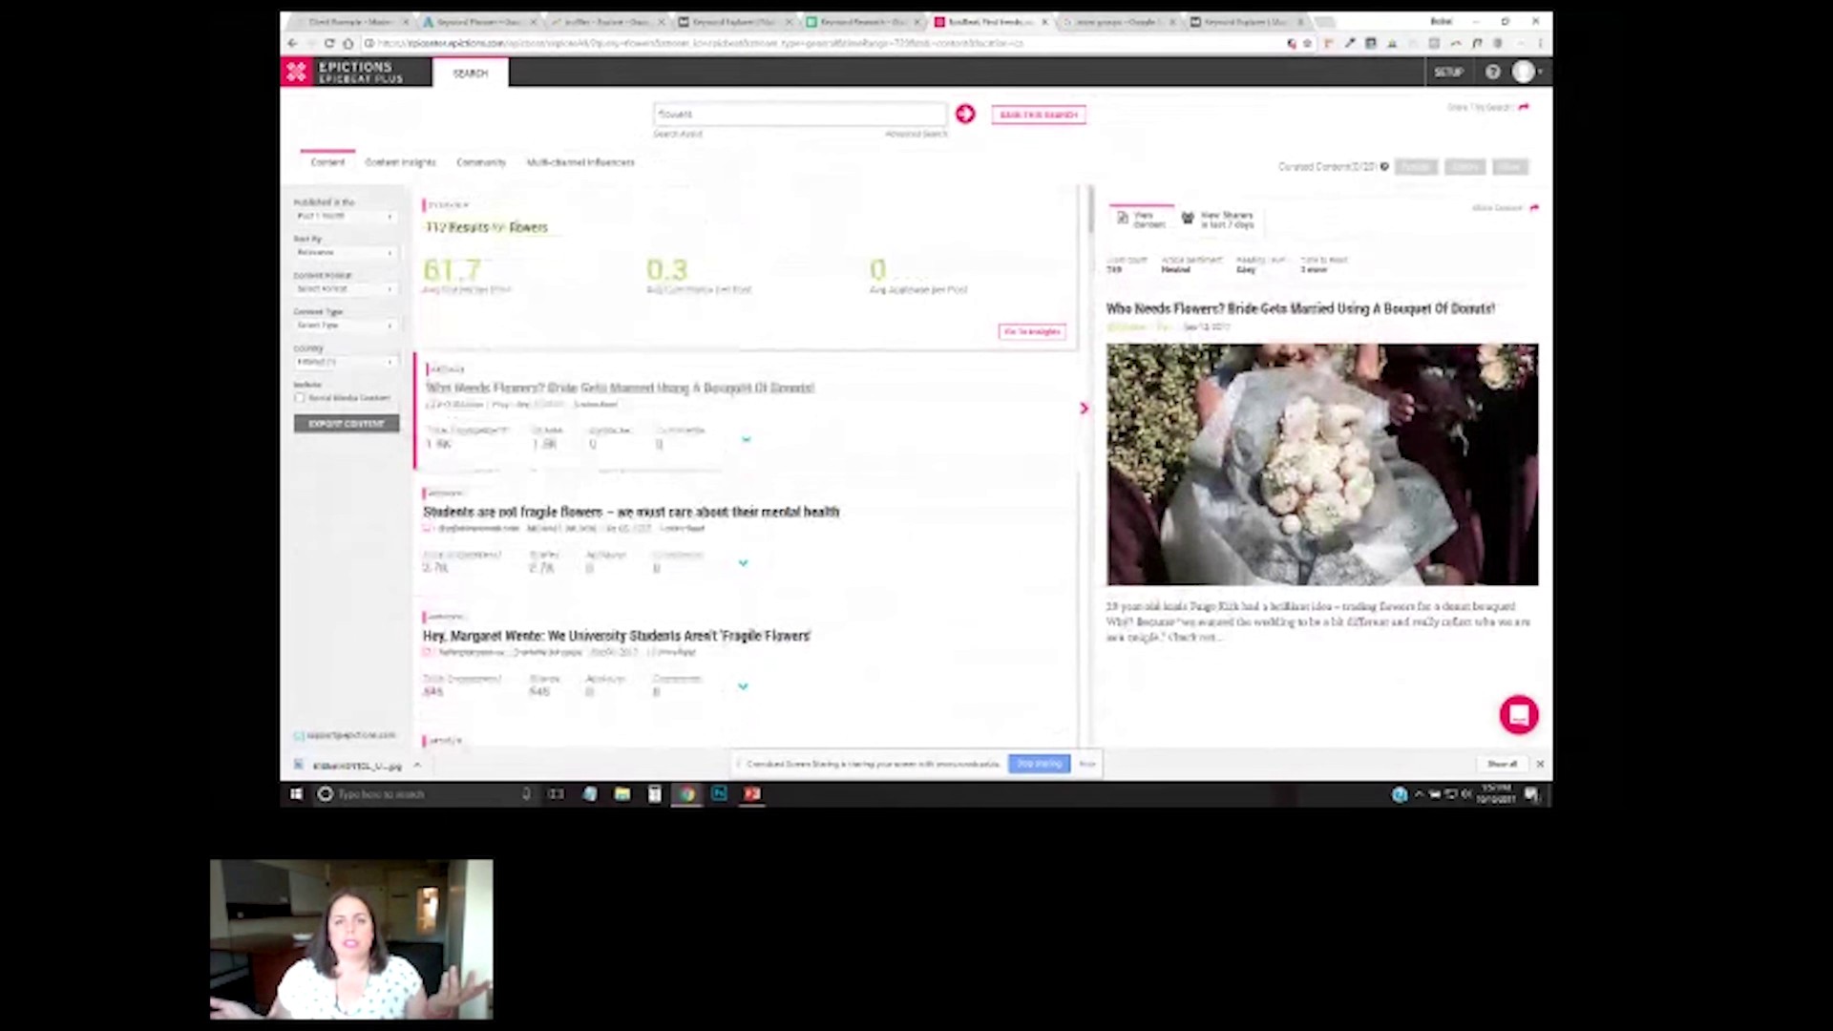